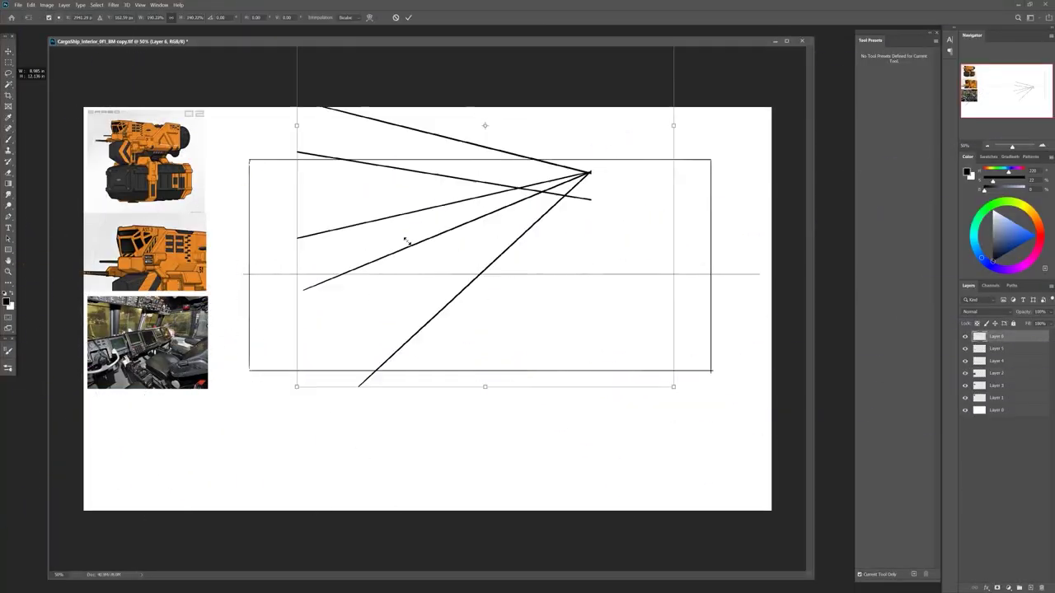
Sketch perspective guide lines, the canopy frame, window edges and the cockpit wedge's floor and ceiling
drag(289, 183, 573, 245)
drag(330, 397, 569, 280)
drag(370, 393, 532, 292)
drag(368, 156, 527, 234)
drag(313, 190, 371, 383)
drag(260, 155, 387, 474)
drag(519, 309, 646, 321)
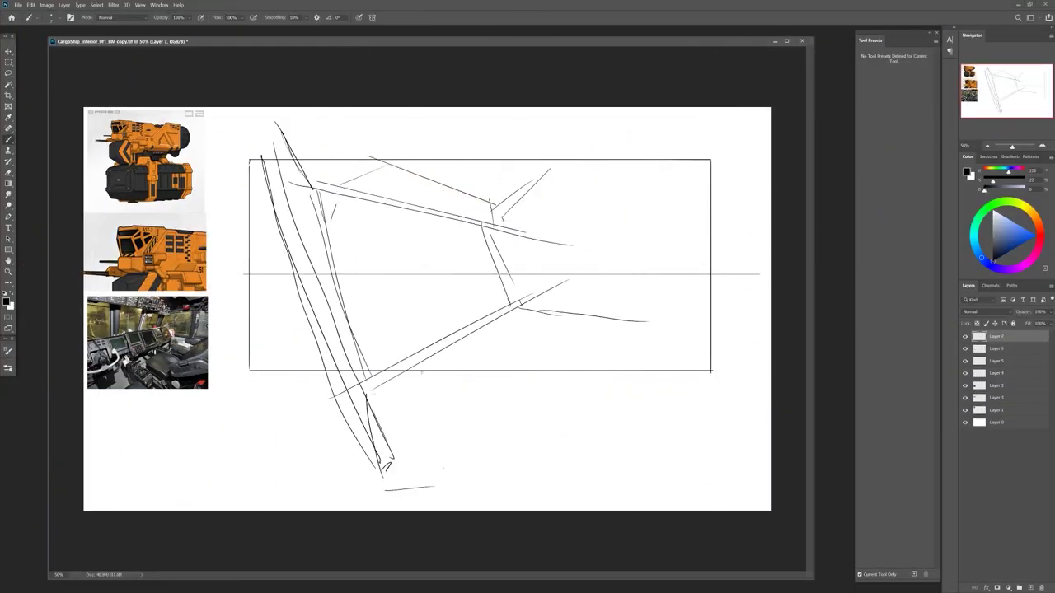
drag(376, 297, 502, 281)
drag(420, 288, 494, 355)
drag(429, 402, 552, 462)
drag(386, 490, 432, 486)
drag(387, 375, 527, 412)
Sketch the consoles, right wall, a seated figure at the console and the chair
drag(318, 165, 494, 185)
drag(381, 131, 362, 194)
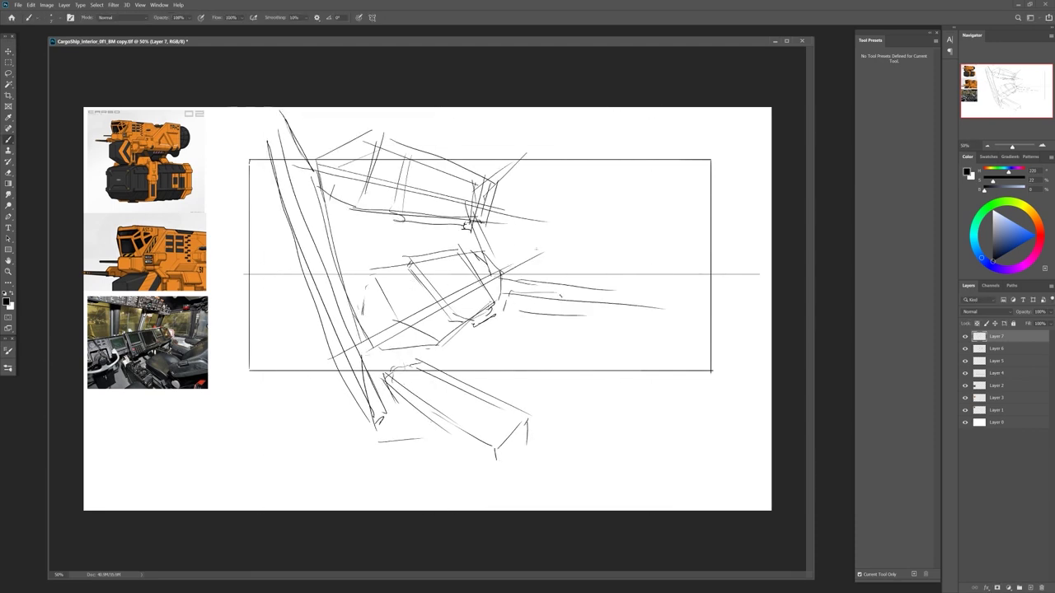
drag(519, 202, 694, 153)
drag(502, 280, 661, 286)
drag(527, 383, 655, 461)
drag(649, 221, 643, 387)
drag(648, 198, 647, 257)
drag(682, 197, 681, 272)
drag(696, 313, 651, 436)
drag(510, 323, 513, 356)
drag(531, 313, 606, 316)
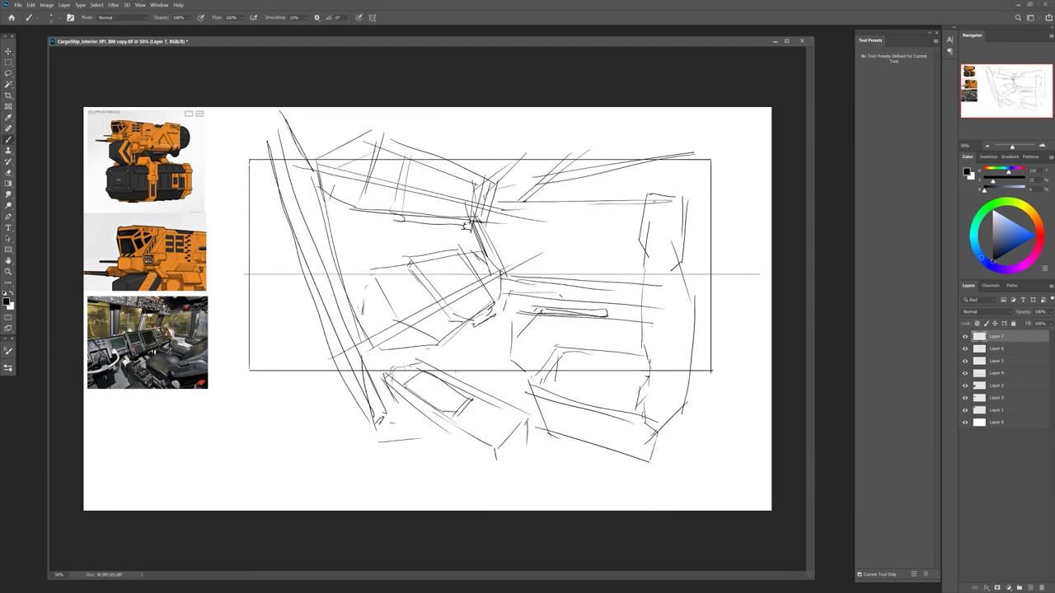
drag(428, 346, 461, 379)
drag(534, 284, 540, 309)
drag(416, 379, 452, 400)
Add ceiling strokes, upper wall panels, a middle console and a small standing figure
drag(575, 204, 587, 276)
drag(582, 194, 712, 171)
drag(535, 187, 540, 224)
drag(592, 200, 697, 185)
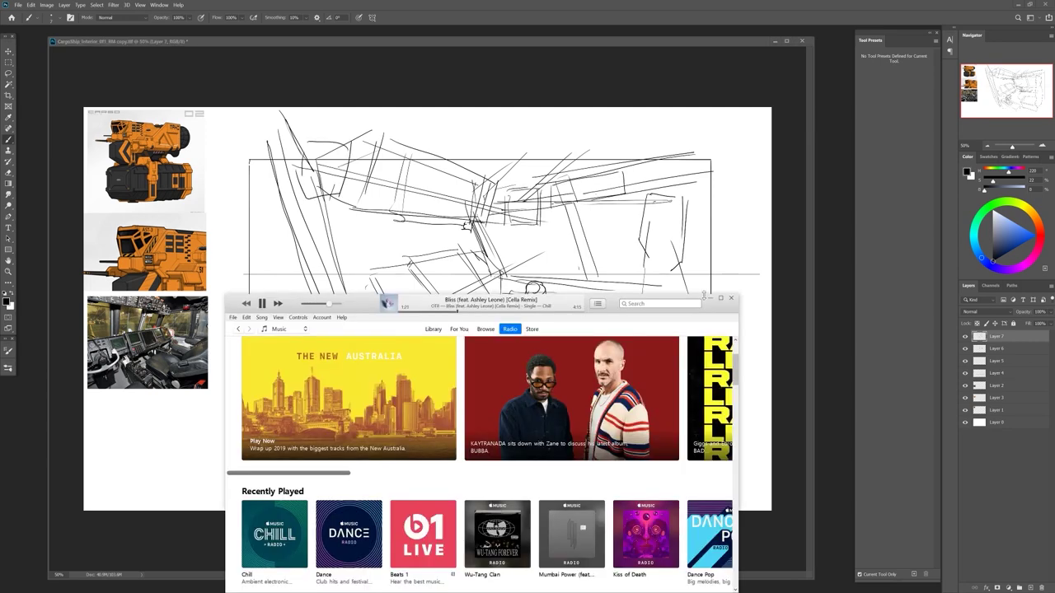
drag(299, 145, 350, 198)
drag(460, 356, 524, 313)
drag(504, 206, 506, 245)
drag(521, 277, 548, 263)
drag(596, 216, 611, 234)
drag(566, 230, 570, 257)
drag(359, 198, 357, 258)
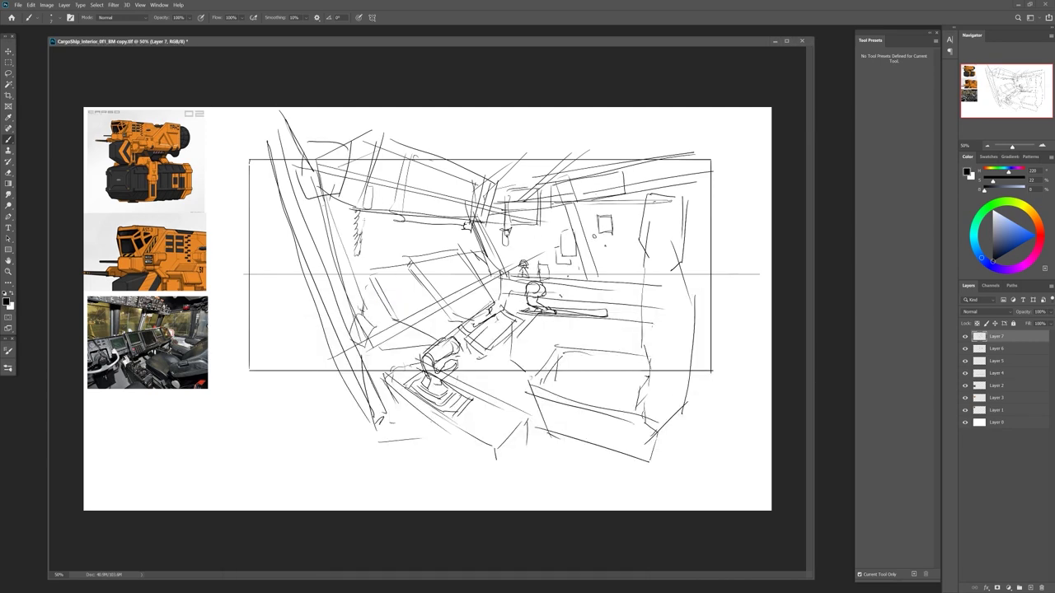
Add back-wall panels, lower-left console details, a mid-left panel and the floor lines
drag(572, 329, 643, 340)
drag(557, 371, 673, 387)
drag(544, 375, 659, 458)
drag(587, 478, 680, 491)
drag(667, 437, 771, 458)
drag(527, 420, 498, 496)
drag(383, 379, 416, 457)
drag(389, 388, 494, 445)
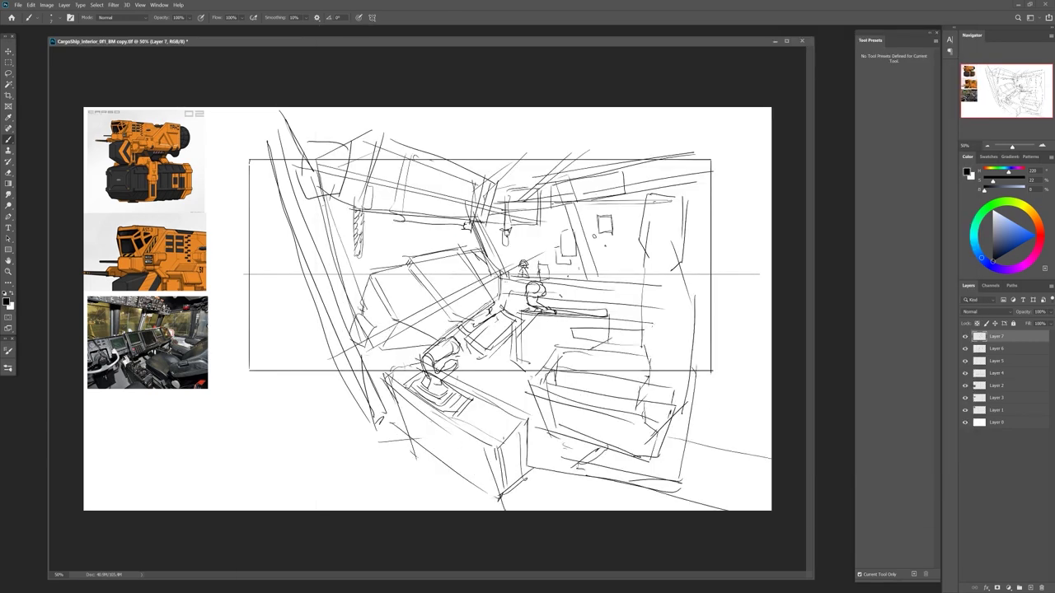
drag(369, 276, 465, 247)
drag(445, 272, 449, 334)
On a new layer, lasso the window areas and fill them with black
key(ctrl+shift+n)
key(l)
drag(249, 160, 249, 369)
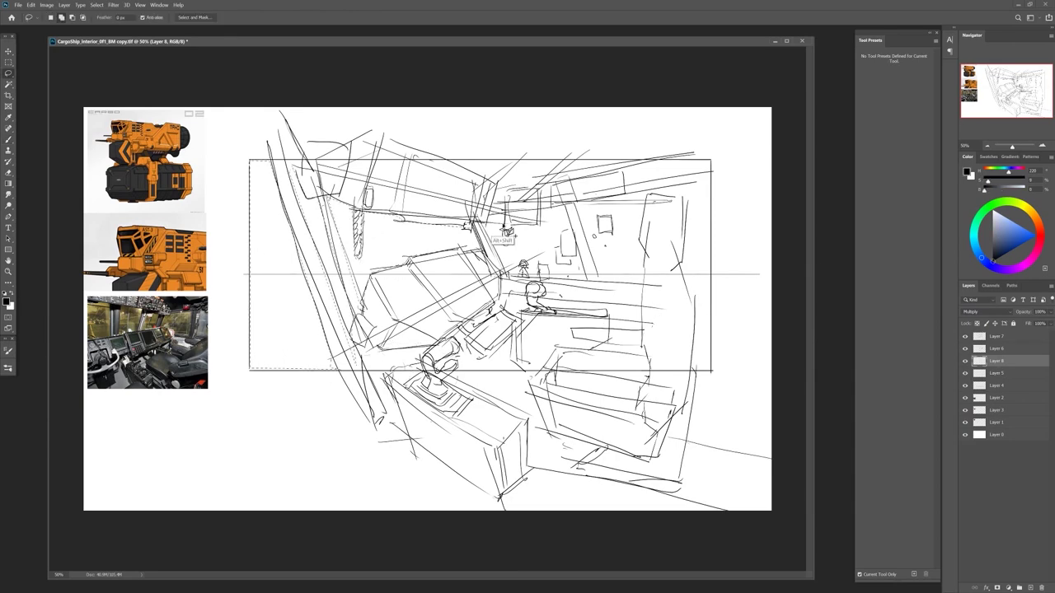
shift+drag(557, 247, 577, 280)
shift+drag(516, 259, 545, 277)
shift+drag(577, 178, 714, 283)
key(b)
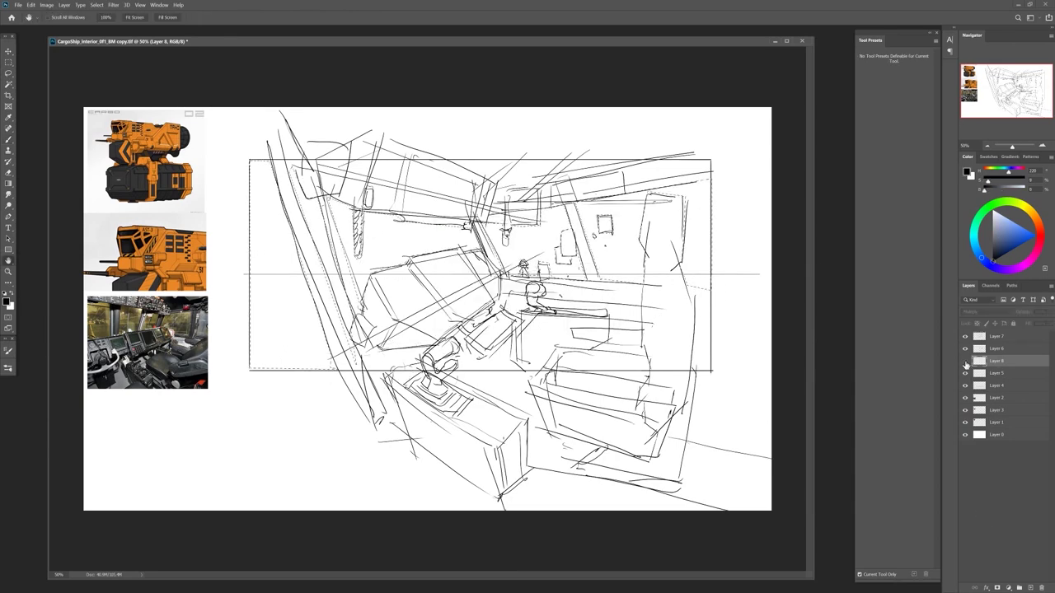
key(alt+BackSpace)
key(ctrl+d)
On a new layer below, lasso the cockpit surfaces and fill them light grey
key(l)
key(ctrl+shift+n)
key(ctrl+bracketleft)
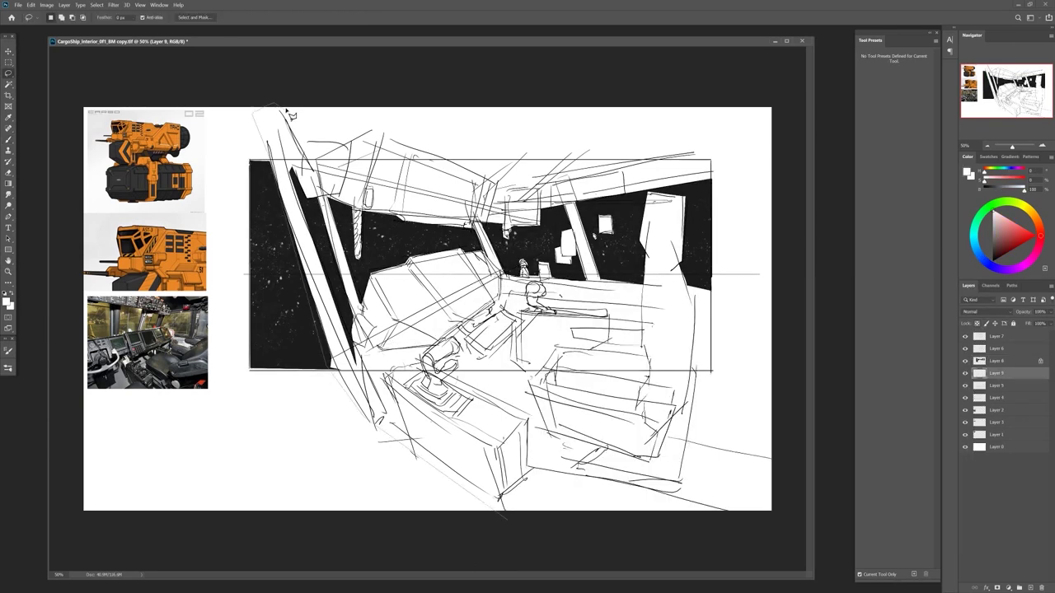
drag(252, 106, 775, 237)
key(alt+BackSpace)
key(ctrl+d)
Fill the ceiling and console screen shapes white on a new layer, duplicated and set to Screen
key(ctrl+shift+n)
drag(381, 272, 477, 257)
shift+drag(375, 156, 494, 190)
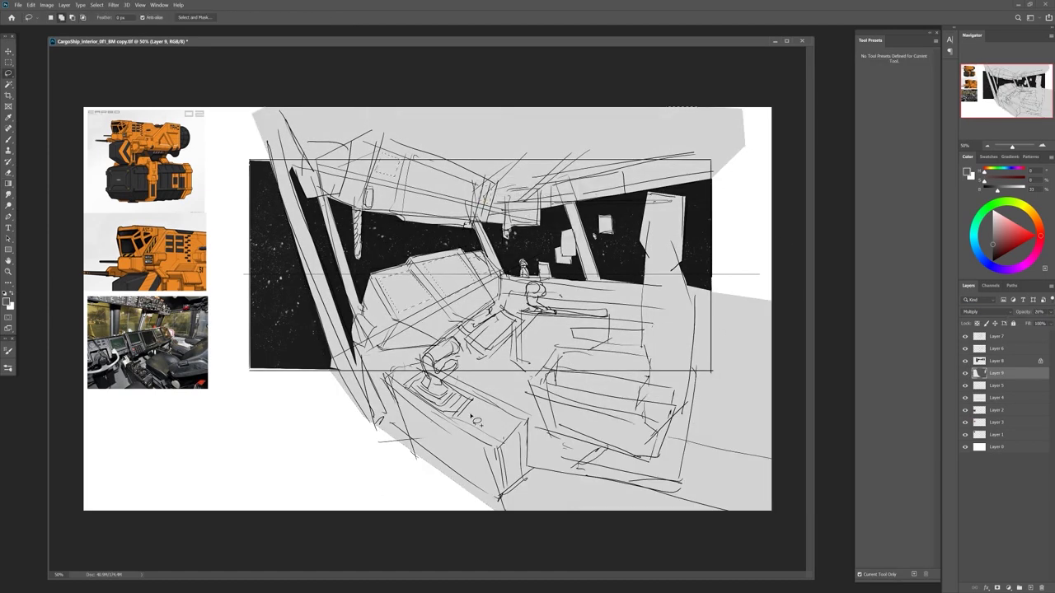
key(alt+BackSpace)
key(ctrl+d)
key(ctrl+j)
key(shift+alt+s)
On a new layer, draw a black arch outline with a chair box at bottom left
key(ctrl+shift+n)
key(b)
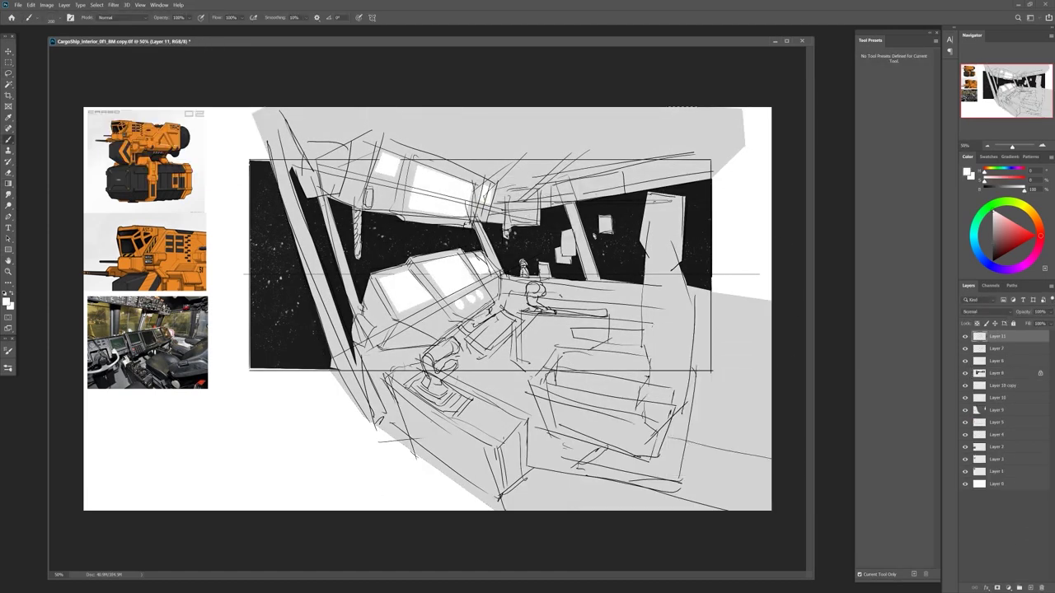
key(d)
click(206, 478)
shift+click(206, 430)
shift+click(216, 421)
shift+click(249, 421)
shift+click(258, 479)
drag(211, 476, 253, 476)
Add leader lines, labels and detail to the chair sketch, then enlarge and shift it left
mouse_move(216, 445)
mouse_down()
mouse_move(260, 461)
mouse_move(244, 474)
mouse_move(285, 474)
mouse_up()
drag(252, 435, 305, 424)
drag(259, 455, 262, 494)
drag(206, 422, 260, 422)
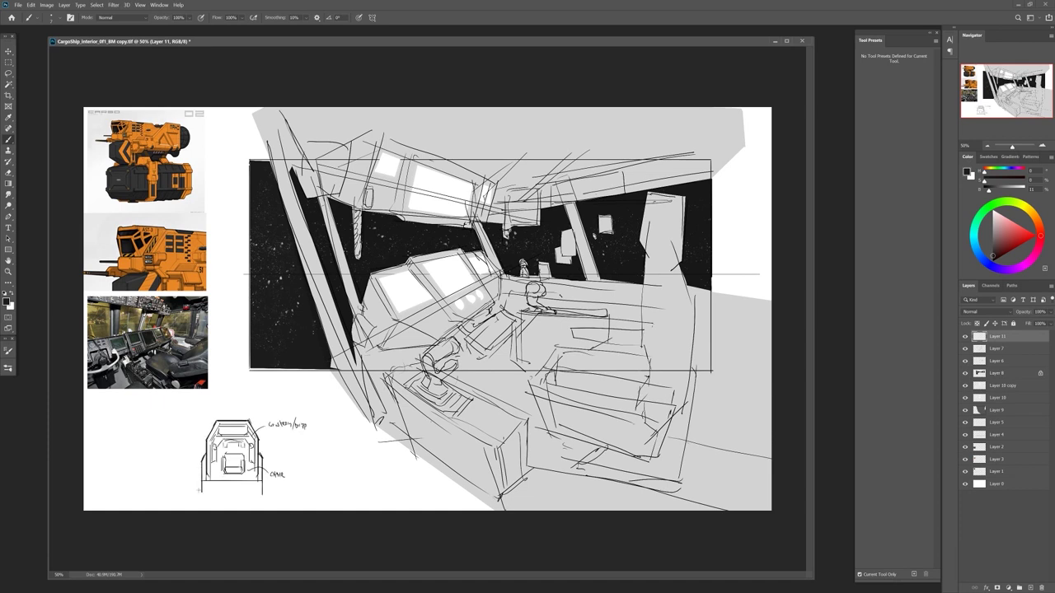
drag(178, 478, 201, 498)
drag(265, 477, 290, 502)
key(ctrl+t)
drag(234, 459, 172, 449)
key(Return)
On a new top layer, redraw the front seat outline and refine the console and wall lines
key(ctrl+shift+n)
drag(536, 375, 634, 346)
drag(570, 347, 641, 328)
drag(644, 257, 644, 336)
drag(659, 404, 682, 459)
drag(687, 264, 687, 409)
drag(450, 478, 529, 380)
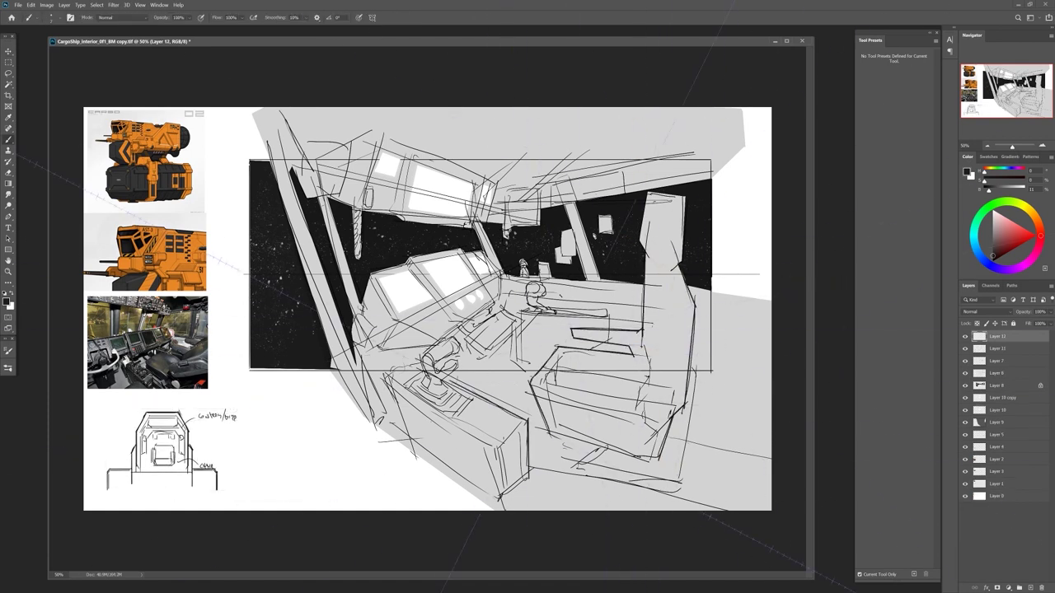
drag(440, 328, 458, 360)
drag(459, 354, 524, 317)
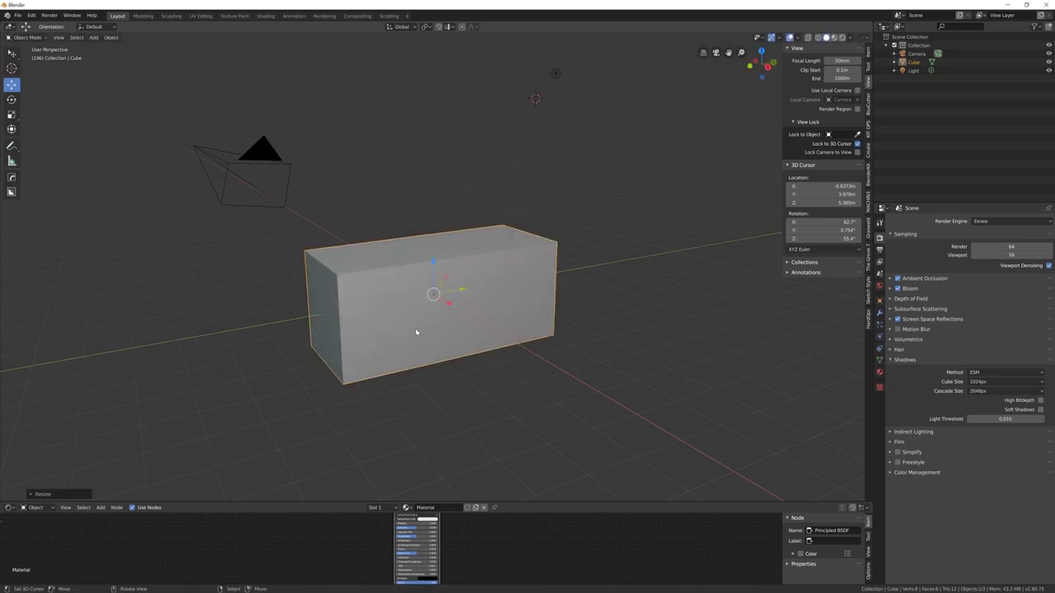
key(shift+d)
Duplicate the console box, position it and bevel its edges in Edit Mode
key(shift+d)
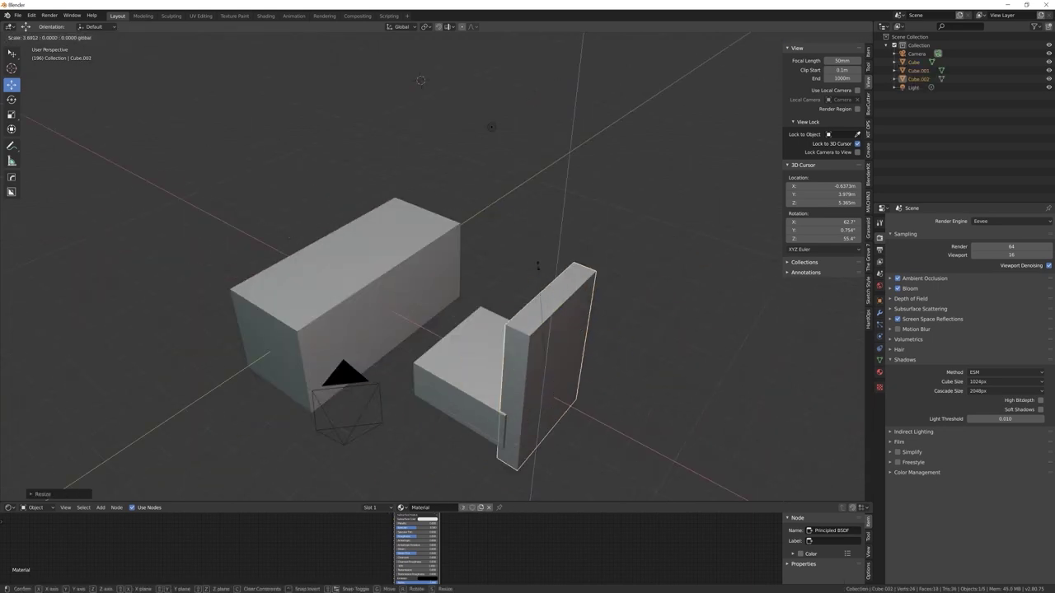
key(shift+d)
key(shift+d)
middle_drag(516, 311, 640, 316)
key(shift+d)
key(Tab)
key(ctrl+b)
key(Tab)
Duplicate the box above the seat and position a small new box nearby
key(shift+d)
key(shift+d)
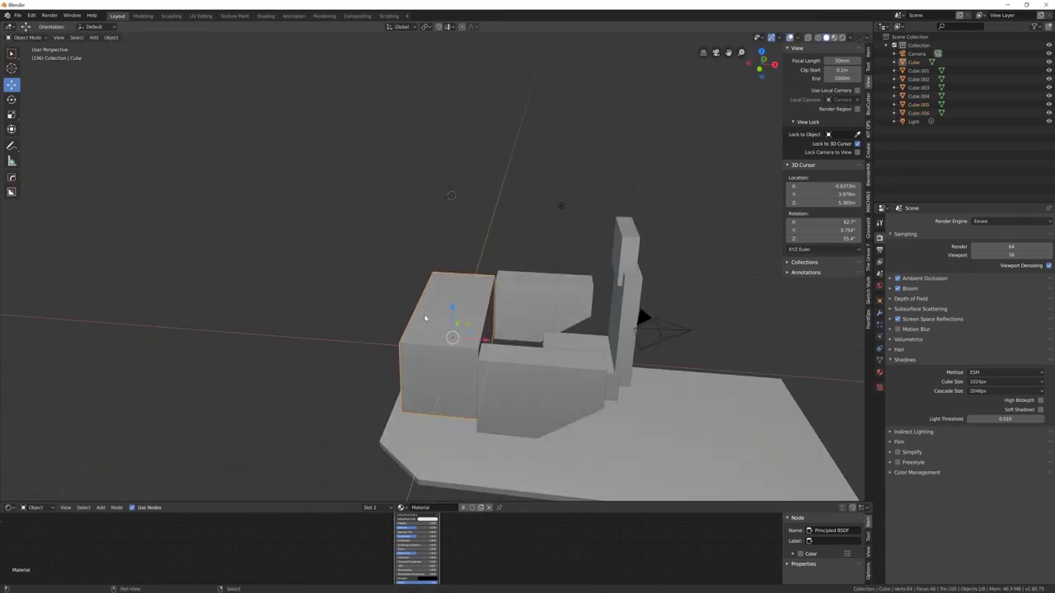
Look through the scene camera and adjust its framing of the cockpit
key(ctrl+alt+KP_0)
middle_drag(551, 392, 659, 272)
click(879, 338)
middle_drag(495, 313, 461, 329)
Bevel the edges of the slab in Edit Mode
key(Tab)
key(ctrl+b)
click(680, 433)
key(Tab)
Scale a new box and place it above the seat
middle_drag(577, 247, 617, 266)
key(s)
click(472, 323)
middle_drag(473, 323, 425, 99)
click(489, 217)
key(shift+d)
click(430, 203)
key(shift+d)
key(shift+d)
key(Return)
middle_drag(445, 272, 502, 228)
Duplicate the small box, move part of it, and extrude and scale a region
key(shift+d)
click(451, 292)
Slant the pillar by moving its top edge in Edit Mode
click(365, 236)
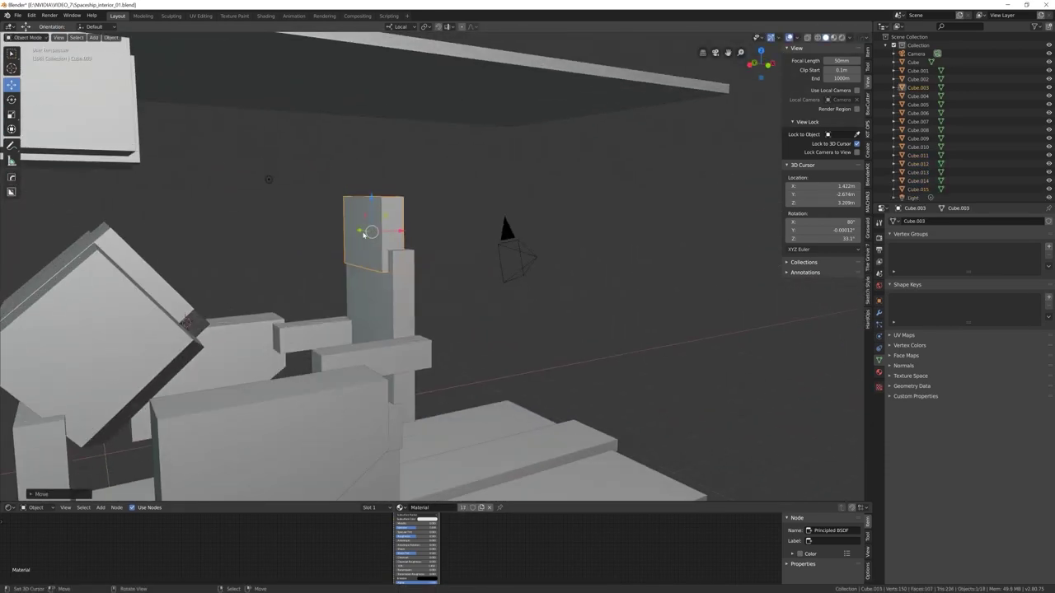
key(Tab)
click(404, 189)
key(g)
click(404, 189)
key(Tab)
middle_drag(403, 189, 483, 223)
click(445, 341)
Duplicate a piece twice to form ceiling beams behind the seat
key(shift+d)
key(Tab)
key(g)
click(321, 263)
key(e)
key(s)
click(461, 386)
Scale the floor's front edge along one axis
key(Tab)
click(445, 362)
key(Tab)
key(s)
click(459, 389)
Move the panel's left edge and resize the slab's top rim
key(Tab)
key(Tab)
click(483, 223)
Reshape a thin piece into a slanted side panel
key(Tab)
key(g)
click(412, 206)
middle_drag(412, 206, 588, 160)
key(s)
click(452, 165)
key(g)
click(452, 165)
key(Tab)
key(shift+d)
click(367, 116)
middle_drag(366, 116, 330, 235)
key(shift+d)
click(381, 113)
key(shift+d)
click(373, 234)
key(Tab)
click(219, 330)
mouse_move(219, 329)
middle_down()
mouse_move(478, 286)
mouse_move(459, 281)
mouse_move(475, 262)
mouse_move(419, 286)
middle_up()
key(Tab)
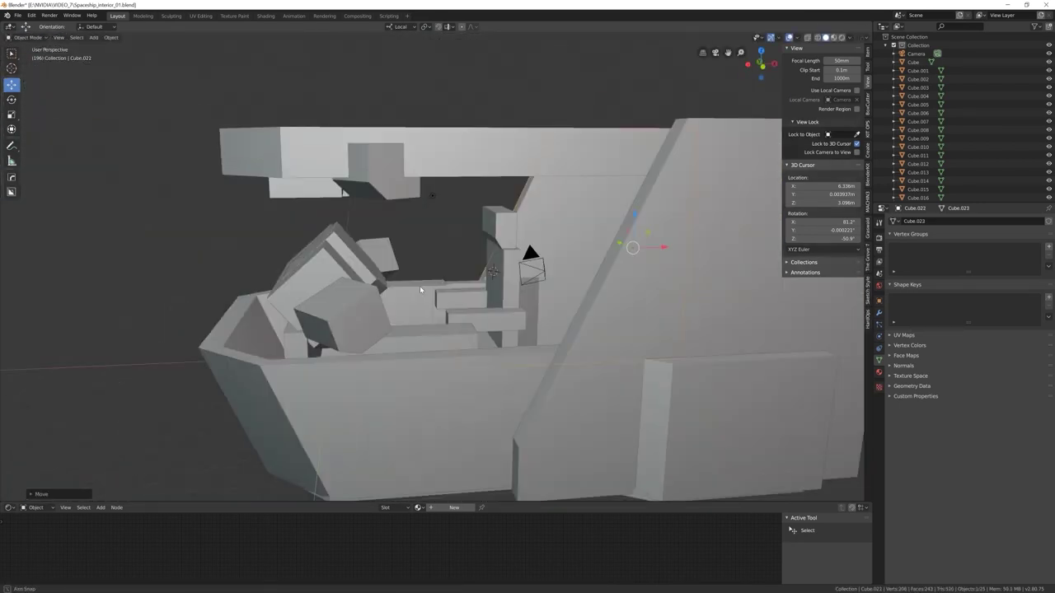
Preview with full lighting, adjust the light's colour, and rotate the new strut into a slant
click(400, 27)
click(396, 50)
click(1005, 267)
mouse_move(102, 198)
middle_down()
mouse_move(388, 189)
mouse_move(560, 272)
middle_up()
Resize the strut and view the cockpit through the new interior camera
key(r)
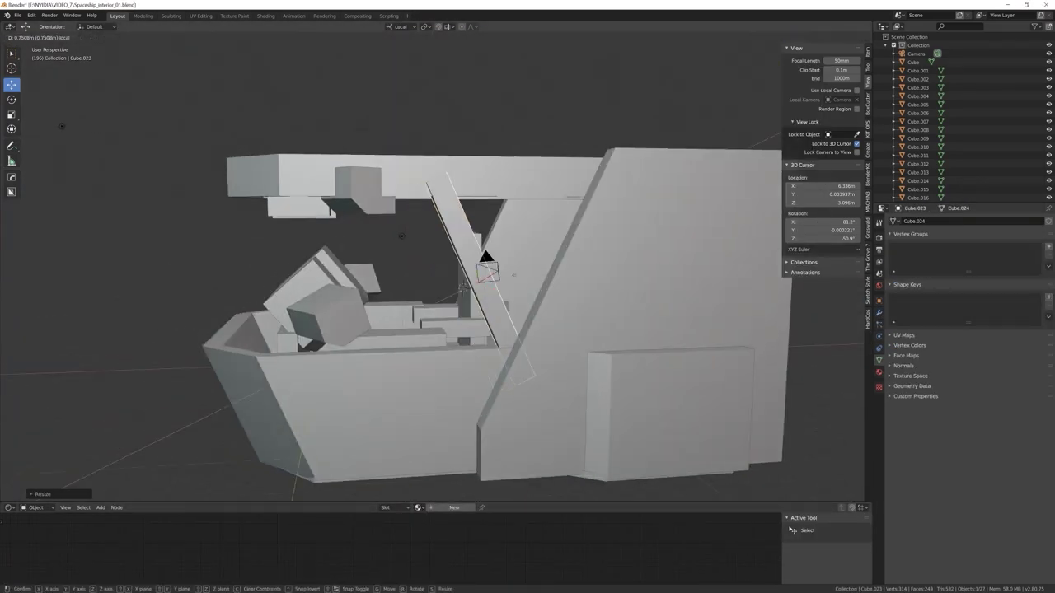
middle_drag(462, 296, 575, 227)
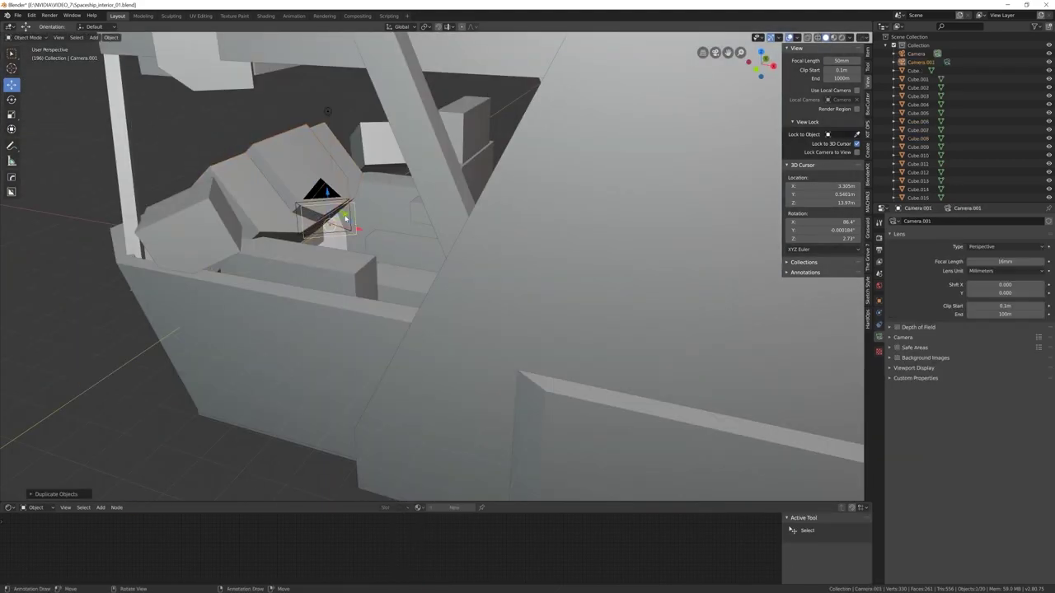
key(KP_0)
click(878, 249)
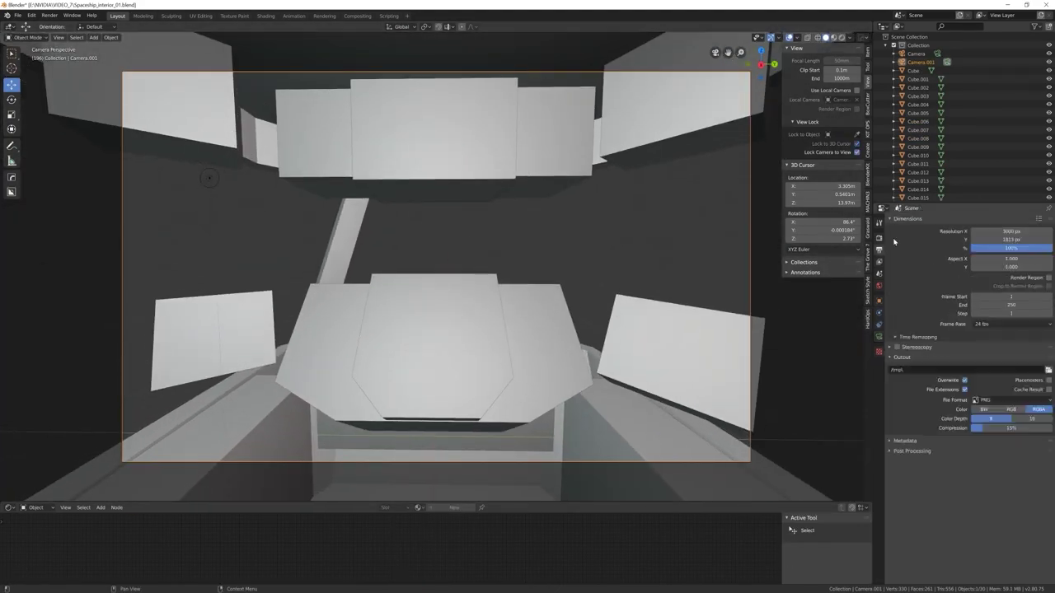
scroll(346, 248, up, 1)
click(350, 249)
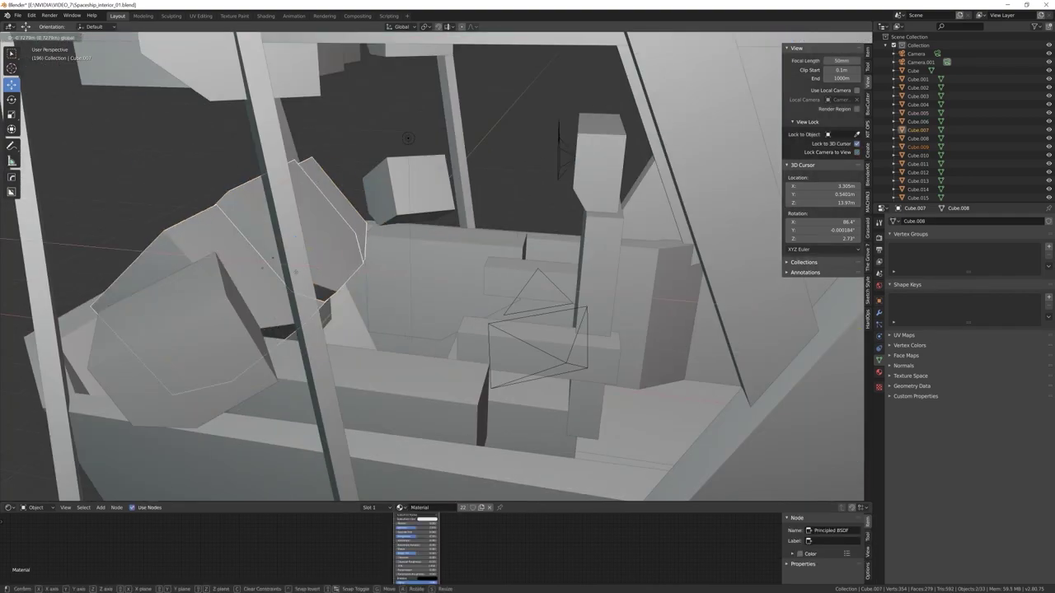
Move the light up toward the back wall of the blockout
middle_drag(247, 247, 511, 214)
scroll(510, 214, down, 8)
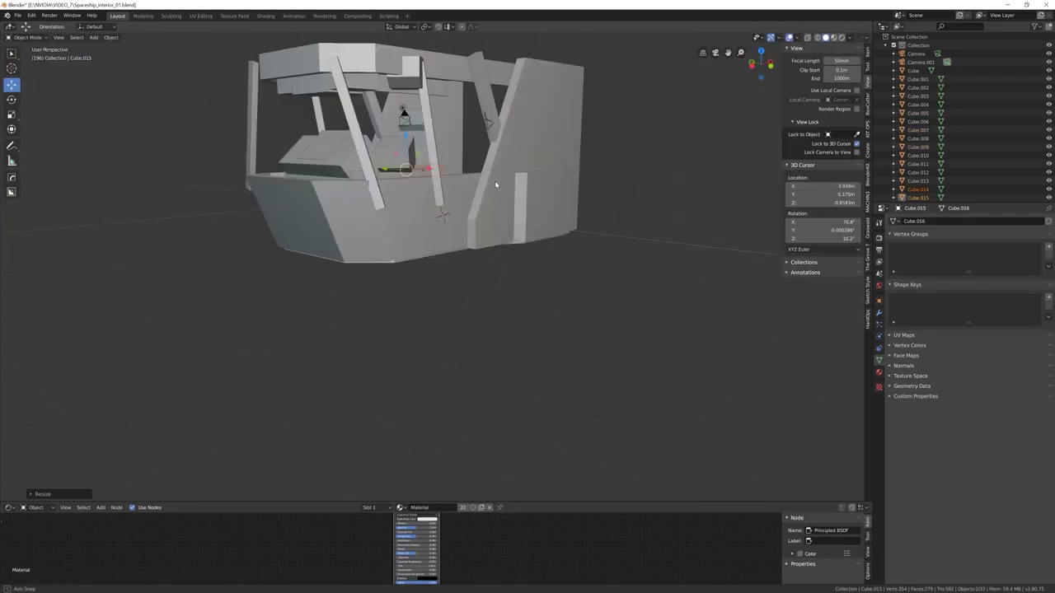
scroll(494, 180, up, 6)
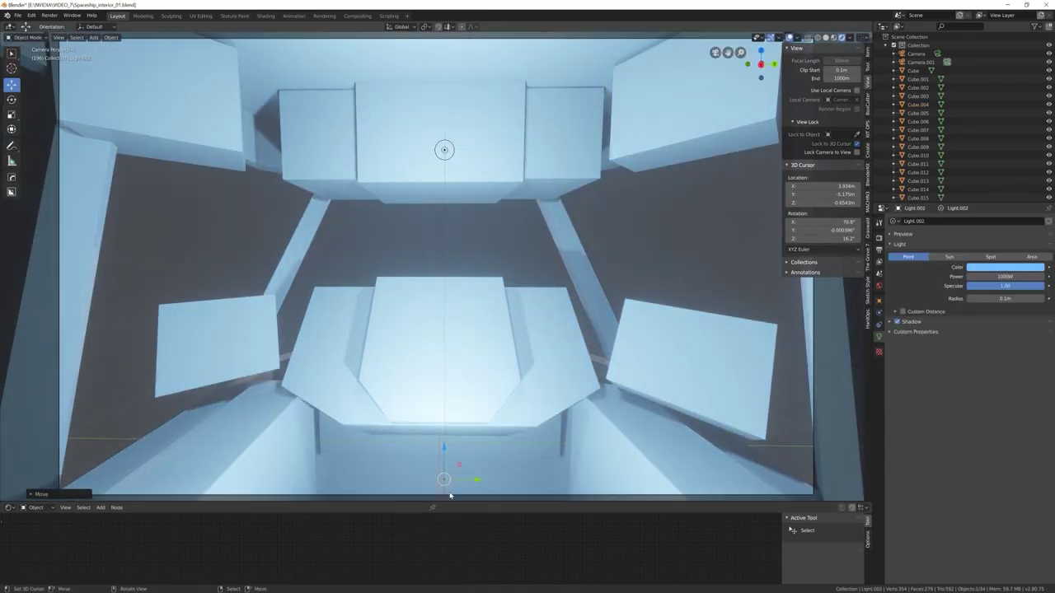
drag(450, 495, 450, 461)
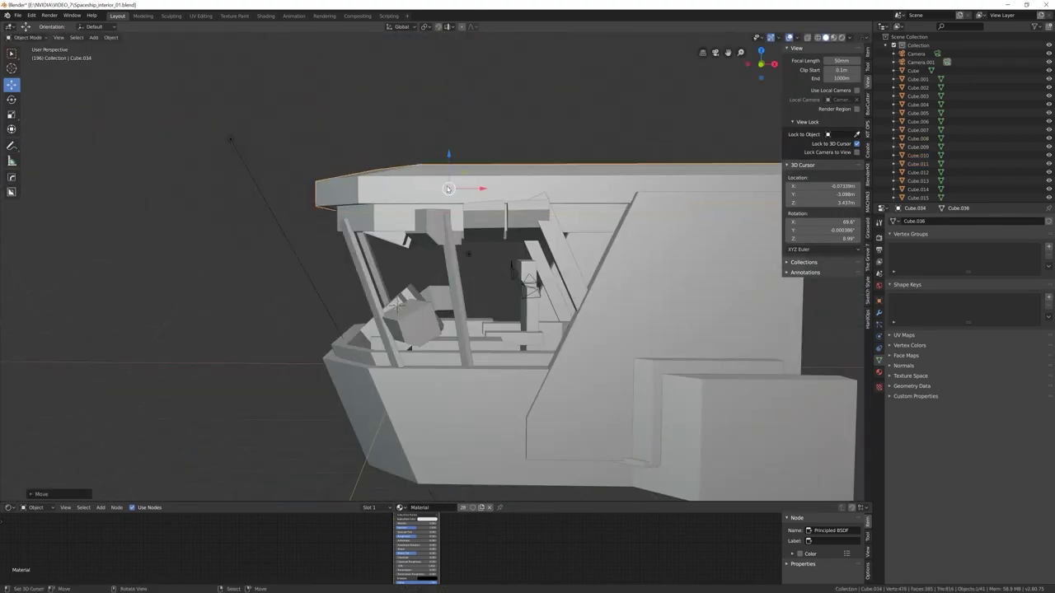
middle_drag(461, 239, 506, 246)
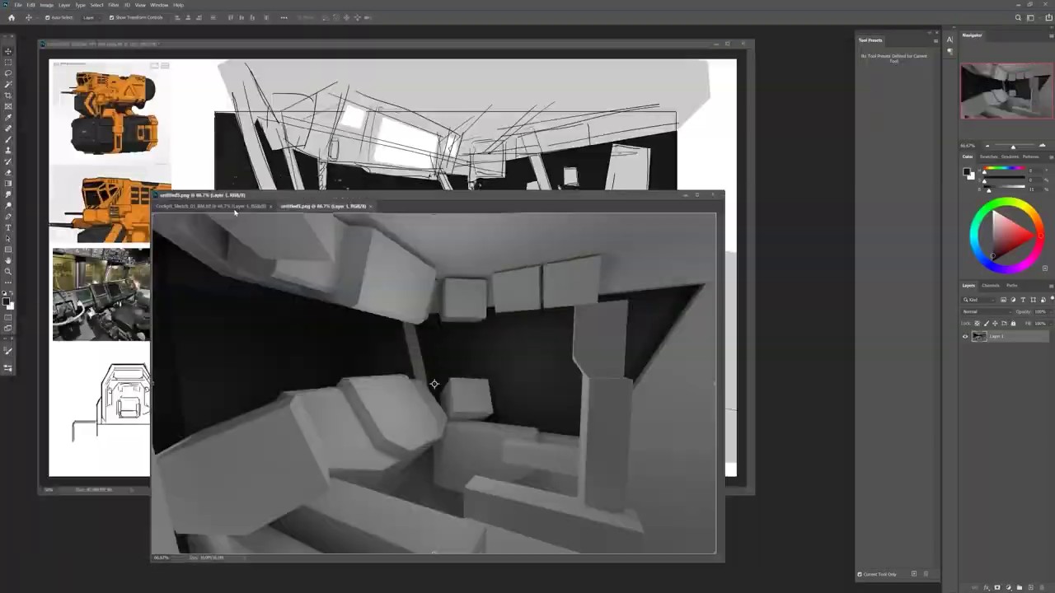
Move the sketch window aside and open Levels (Ctrl+L) on the grey render
drag(244, 205, 190, 176)
key(ctrl+l)
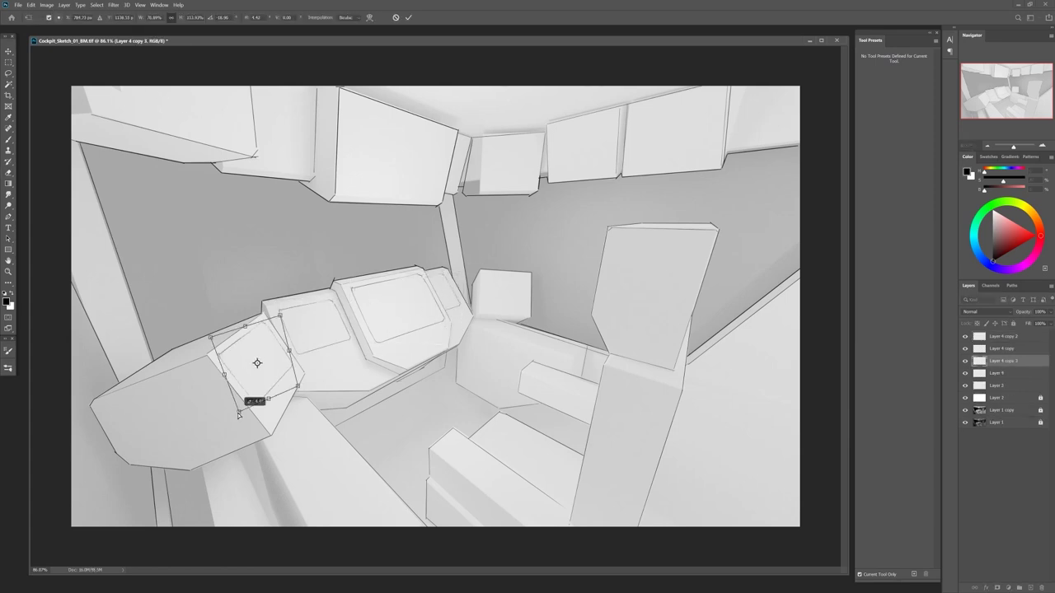
Cancel the panel rotation, view at 100%, and Alt-drag line copies into a button grid
key(Escape)
key(ctrl+minus)
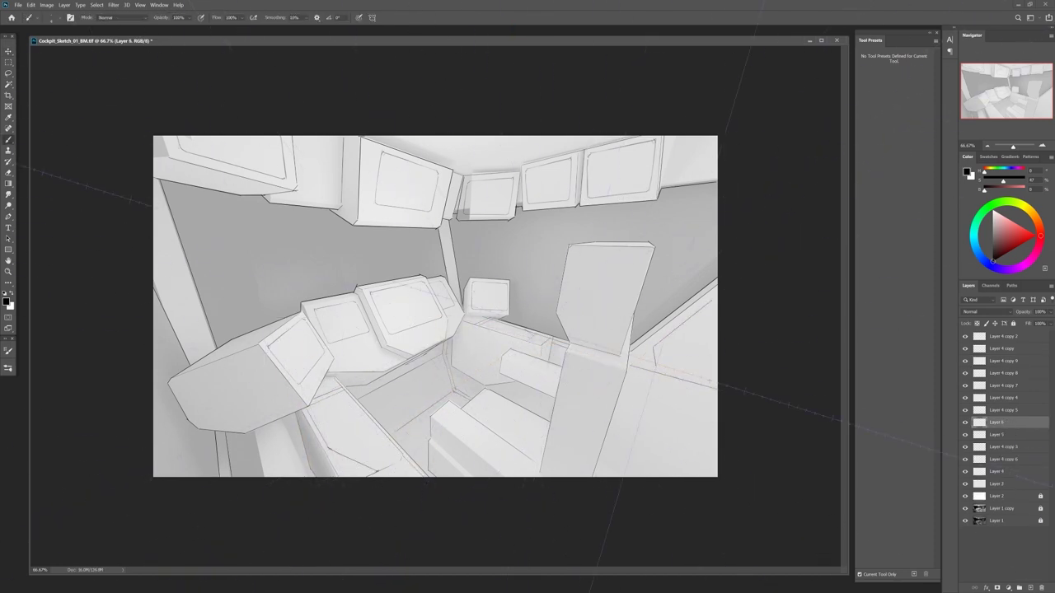
key(ctrl+1)
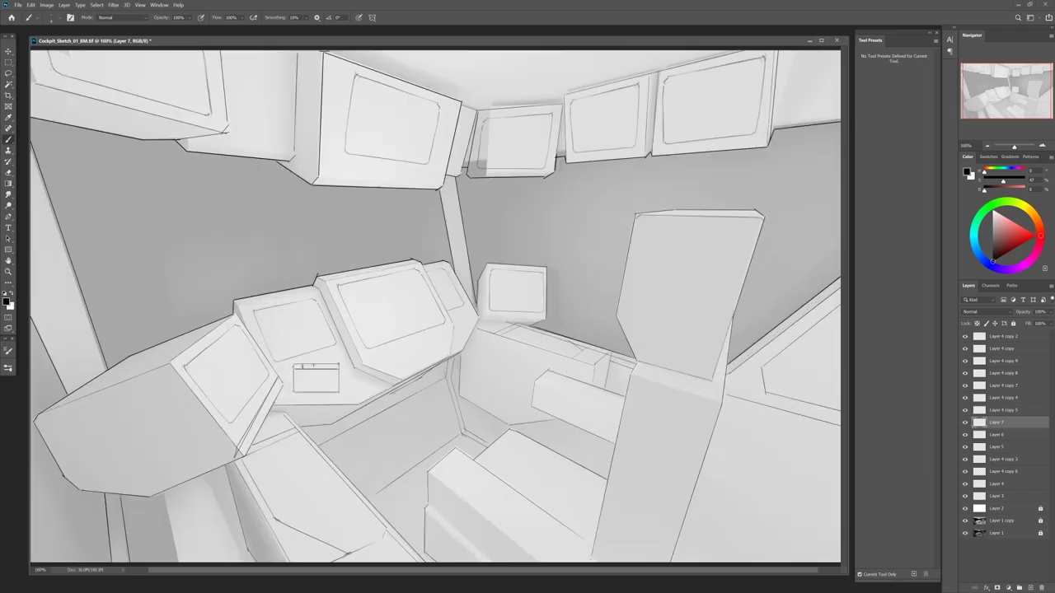
ctrl+alt+drag(316, 366, 445, 224)
Copy the button grid onto the back wall and shrink it into perspective
key(ctrl+t)
ctrl+drag(342, 387, 473, 328)
key(Return)
key(ctrl+t)
key(Return)
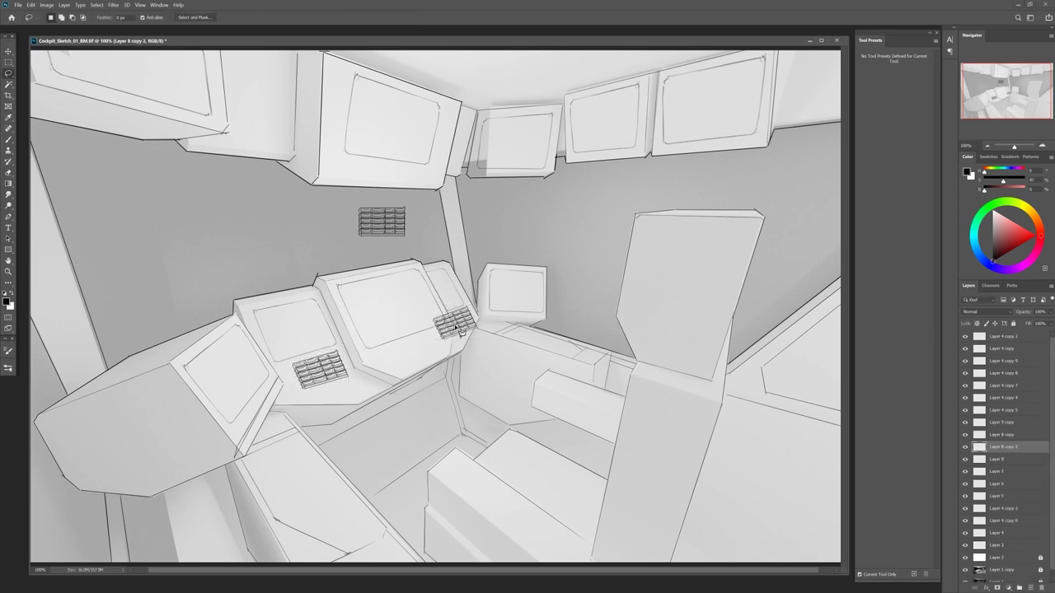
click(334, 367)
Brush a short console strip beside the console on a sketch layer
click(997, 496)
key(b)
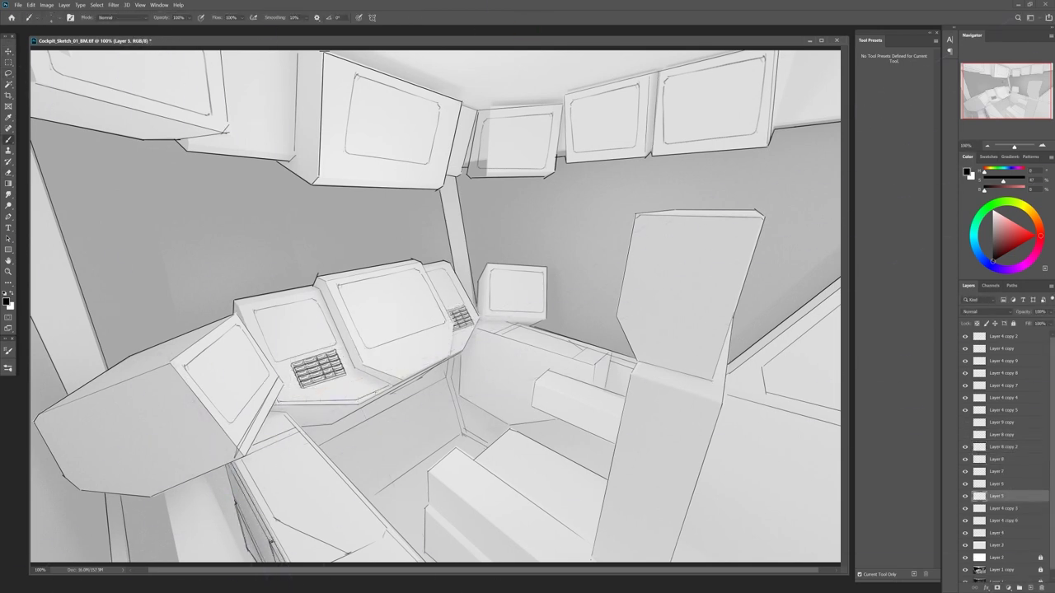
drag(386, 353, 438, 353)
key(ctrl+shift+alt+n)
key(ctrl+plus)
Move the vent row up the console and rotate it to match
key(ctrl+t)
drag(387, 396, 388, 372)
drag(449, 362, 449, 350)
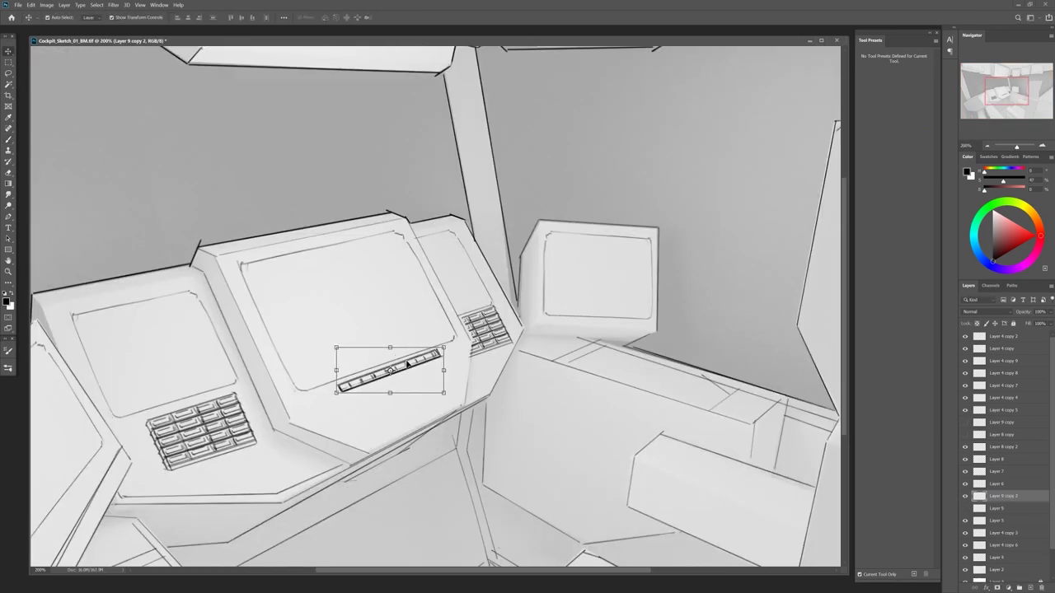
key(Return)
key(ctrl+shift+alt+n)
drag(366, 405, 495, 398)
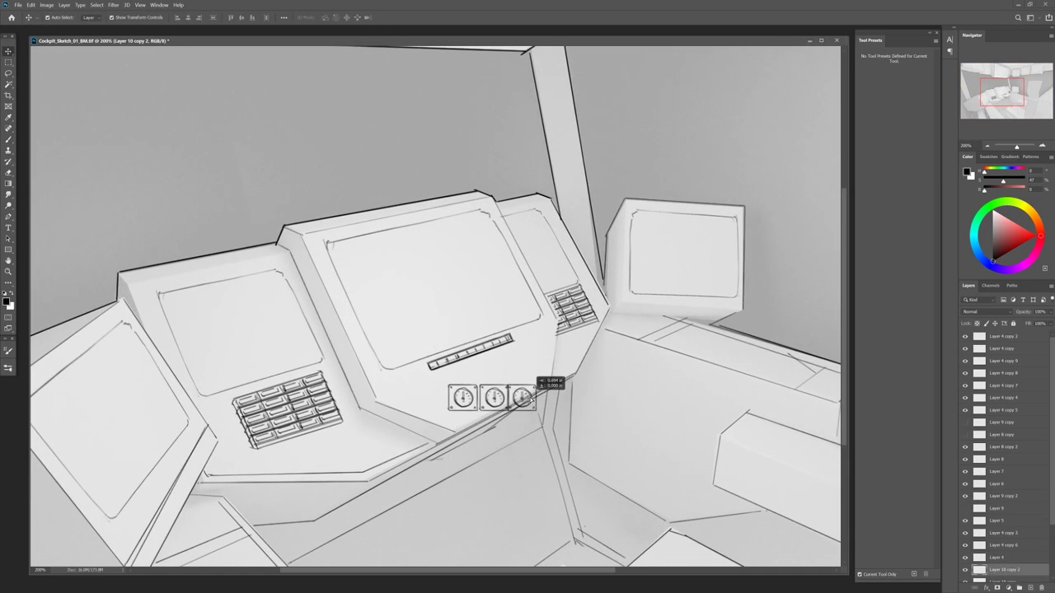
Duplicate the gauge into a row of three and select it
key(ctrl+shift+alt+n)
key(ctrl+minus)
key(ctrl+minus)
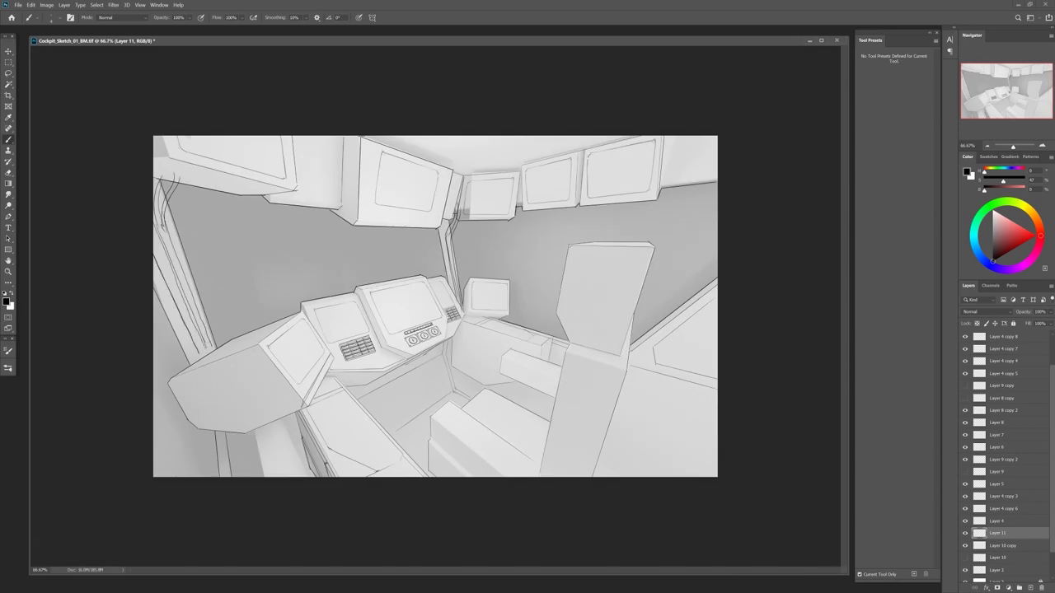
key(v)
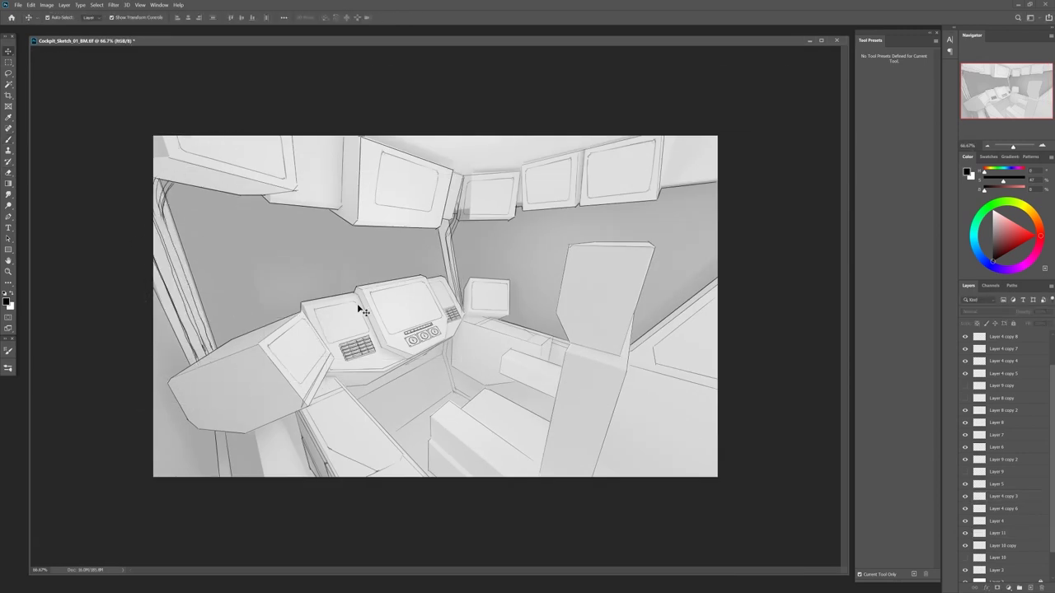
click(422, 331)
Copy the vent grille onto the upper cabinet and add layers for the bar
alt+drag(357, 348, 311, 185)
key(ctrl+shift+alt+n)
key(b)
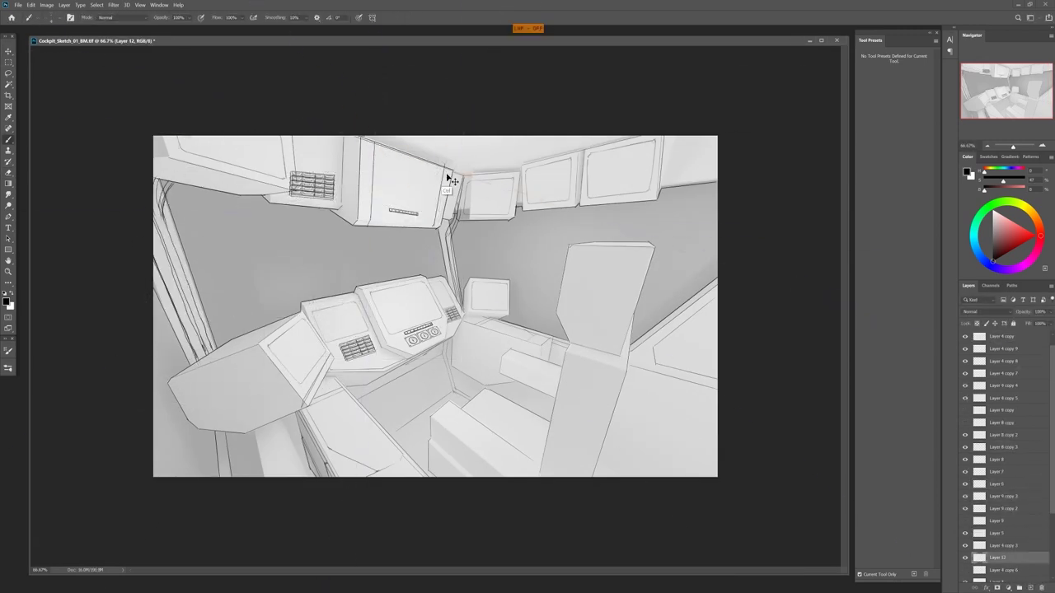
key(ctrl+shift+alt+n)
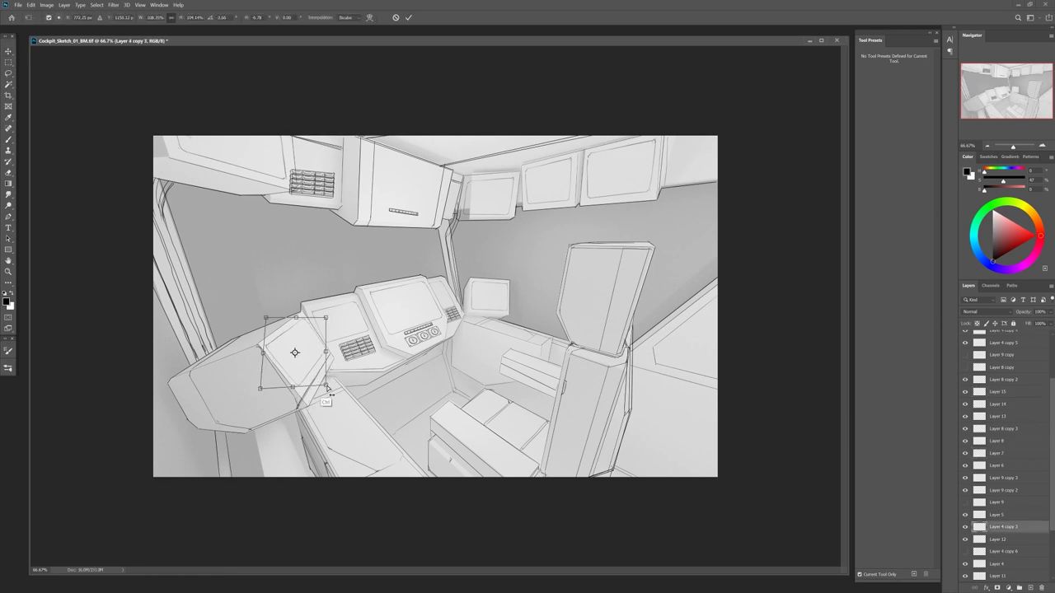
Move the vent grille onto the left wall
key(ctrl+shift+alt+n)
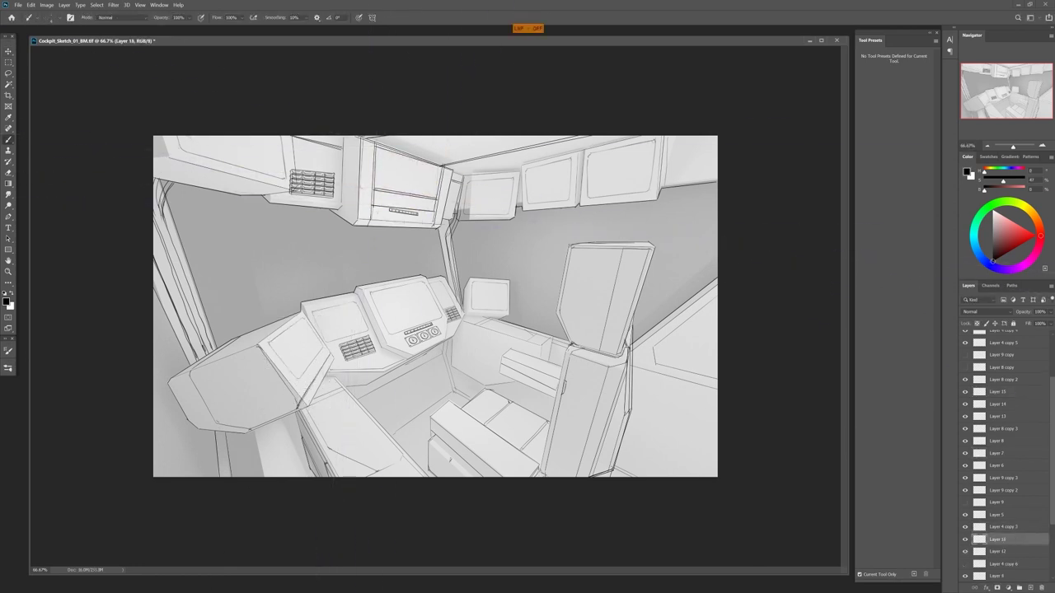
key(v)
drag(313, 183, 244, 242)
Try shifting the left console piece down-left, then cancel the transform
click(420, 296)
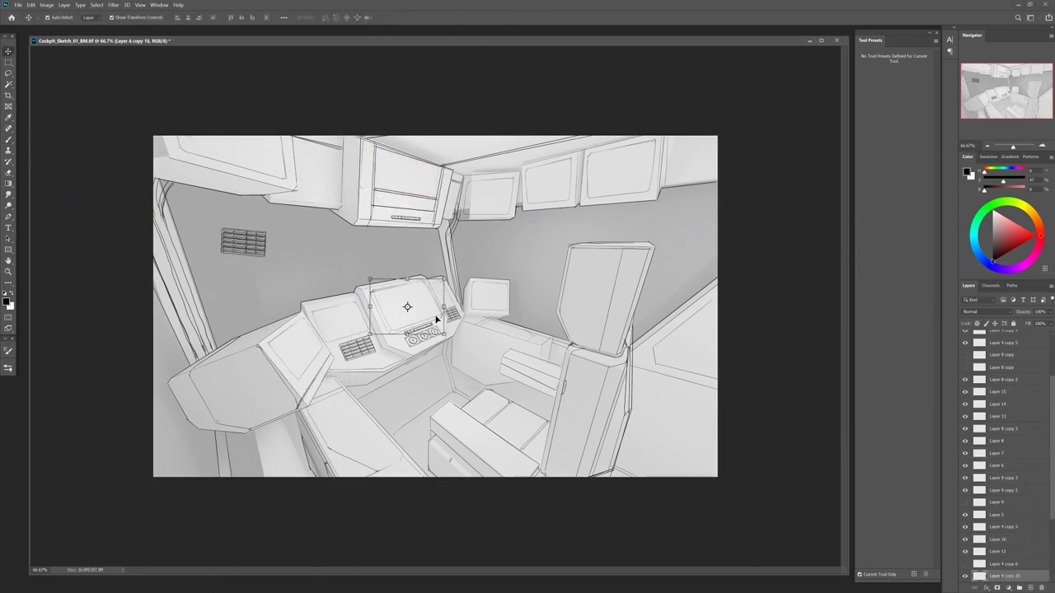
click(322, 354)
key(ctrl+t)
drag(322, 353, 300, 359)
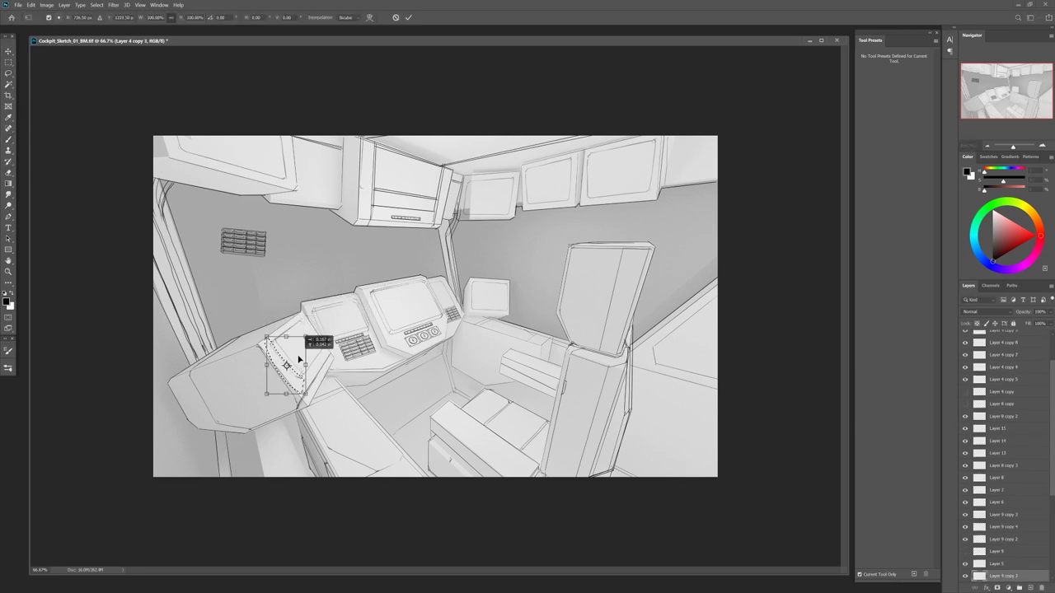
key(Escape)
key(b)
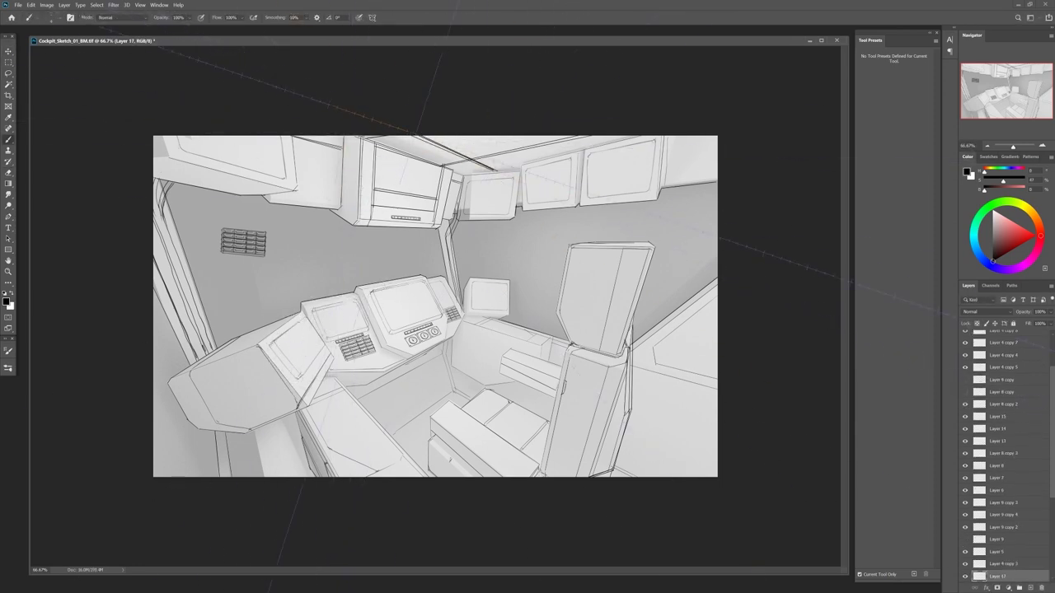
Select the small monitor and add a new layer for ceiling lines
key(v)
click(341, 318)
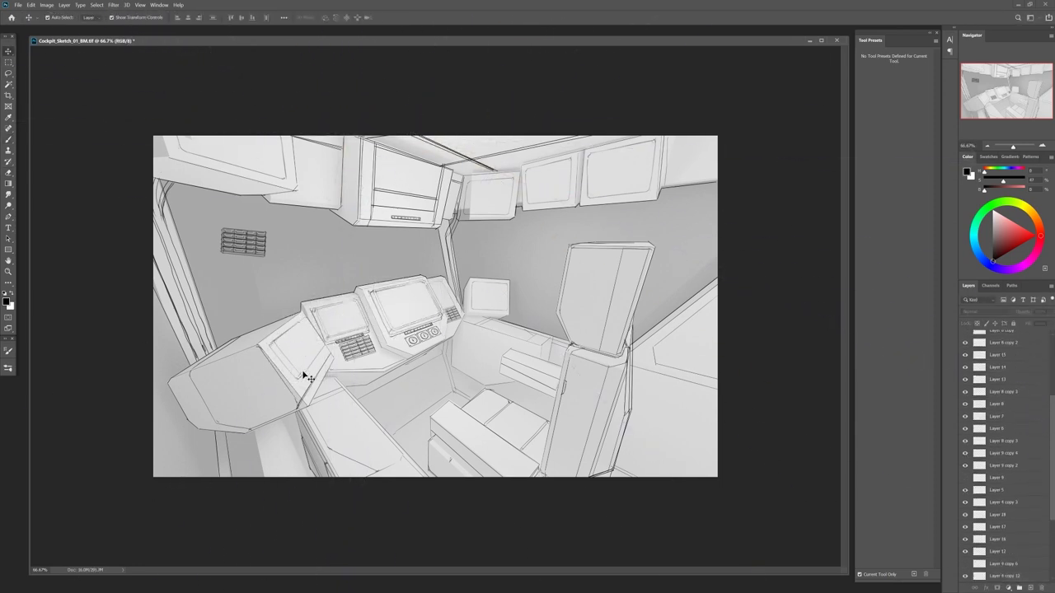
click(491, 193)
click(511, 296)
key(ctrl+shift+alt+n)
key(b)
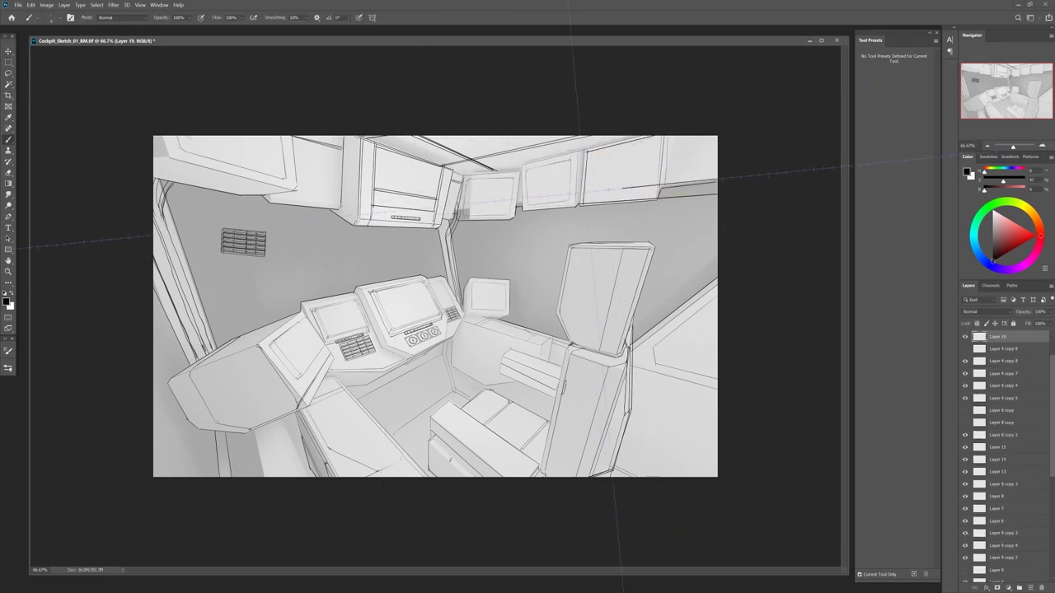
Copy the upper wall panel up-left, then lasso the lower-left console panel
ctrl+click(546, 172)
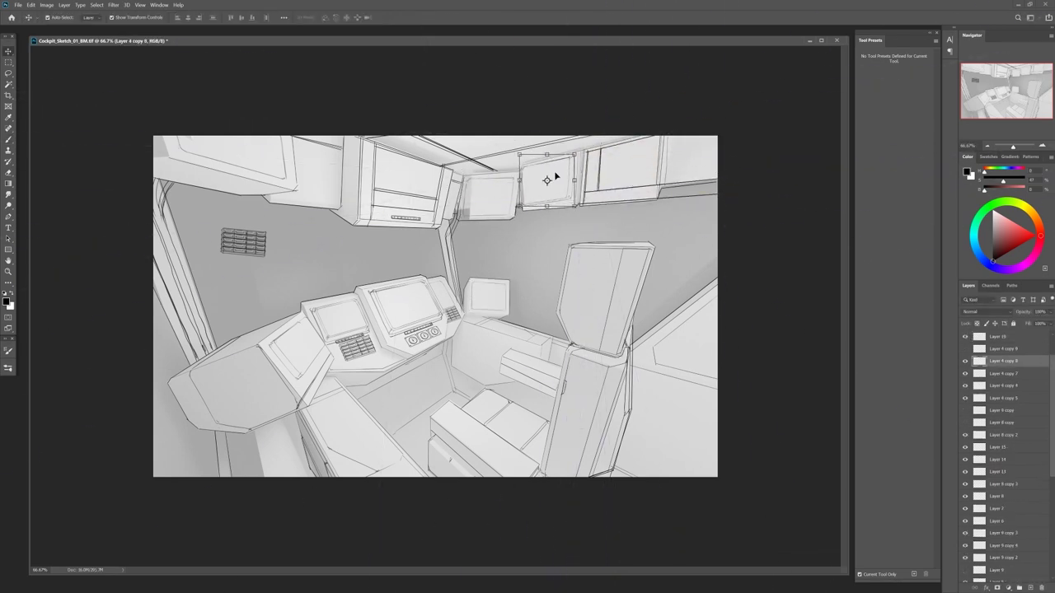
ctrl+alt+drag(546, 172, 208, 134)
key(Escape)
key(l)
ctrl+click(307, 383)
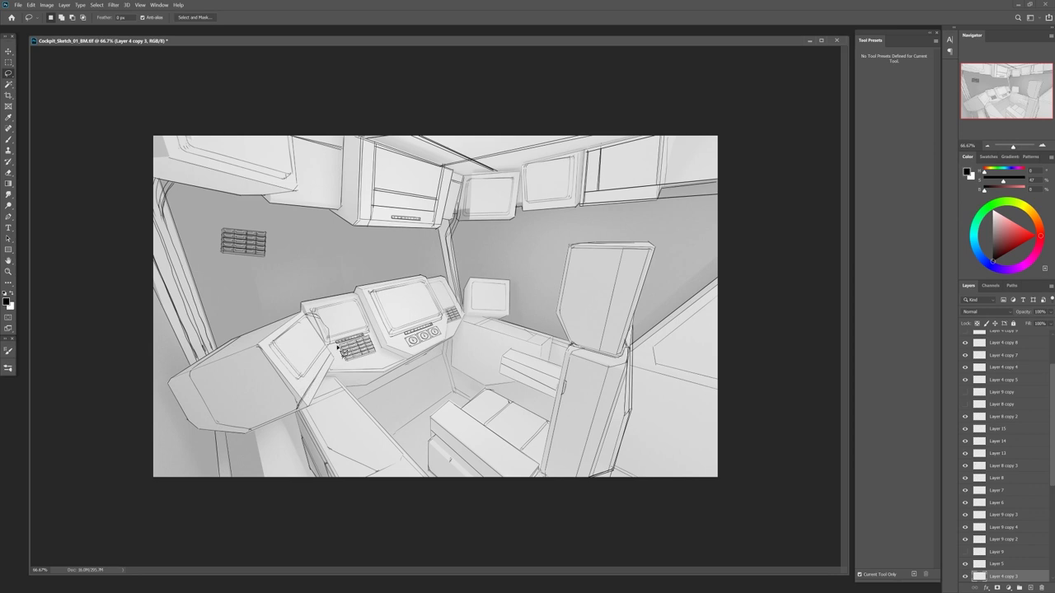
On Layer 3, erase, transform and paste a see-through shelf under the console
ctrl+click(452, 399)
key(e)
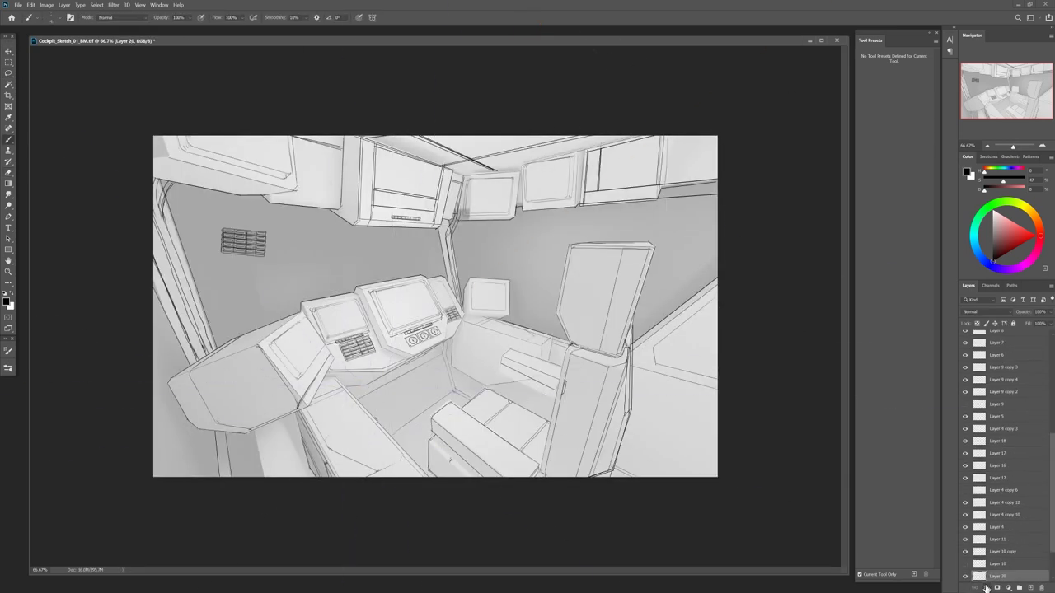
key(ctrl+t)
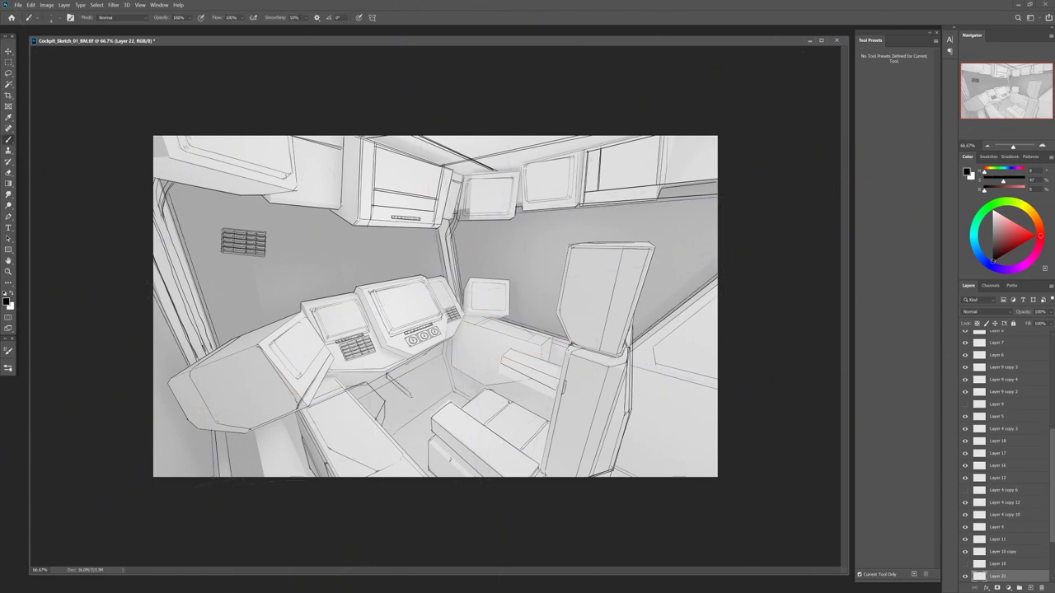
key(ctrl+v)
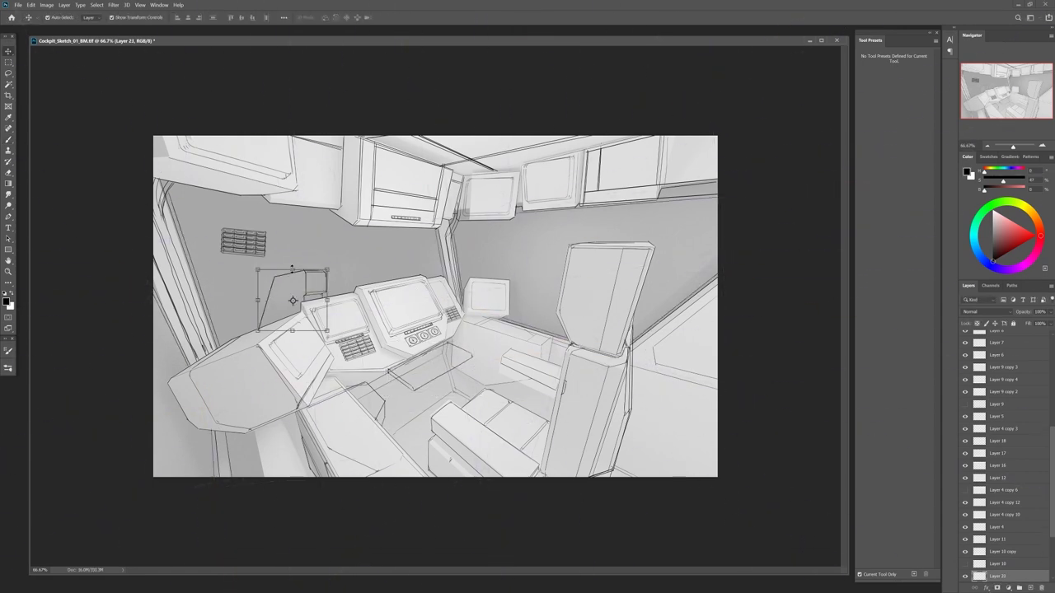
Nudge the bracket shape left, then lasso a small piece onto its own layer and stretch it taller
drag(303, 281, 298, 281)
key(l)
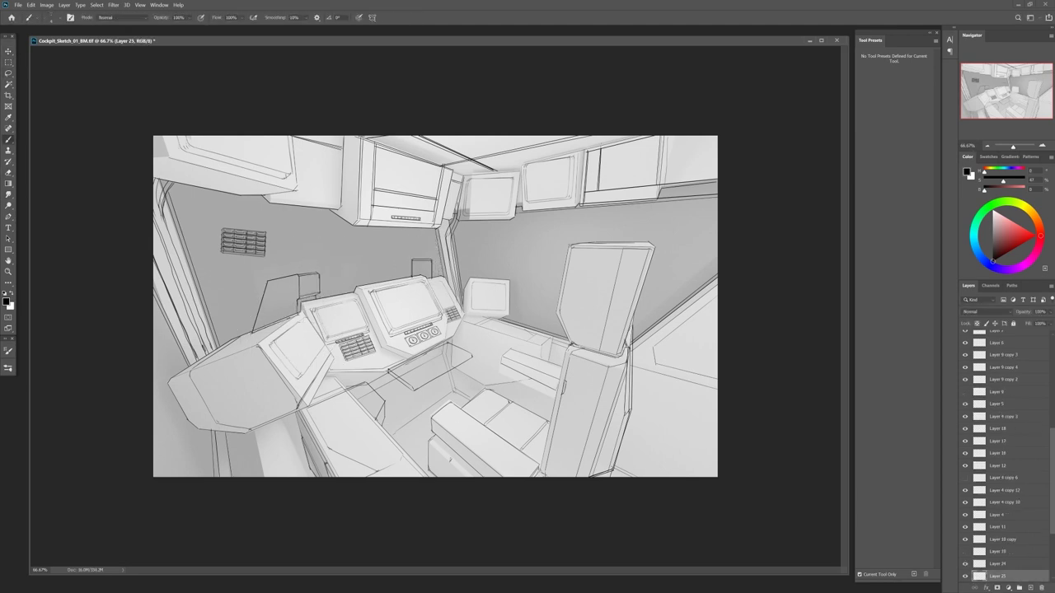
shift+drag(391, 283, 389, 276)
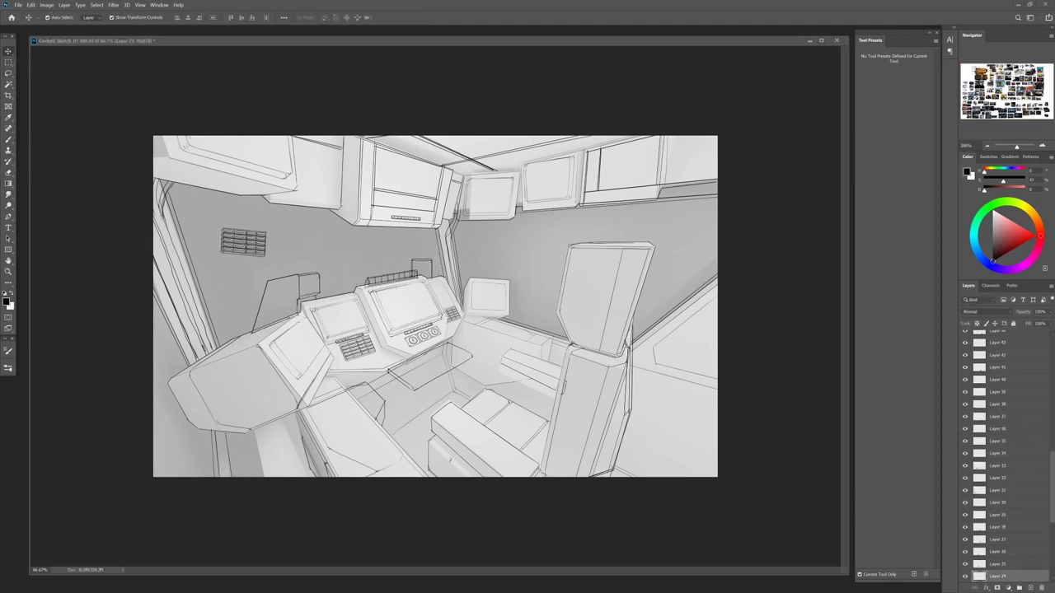
key(ctrl+j)
key(ctrl+t)
drag(574, 288, 558, 330)
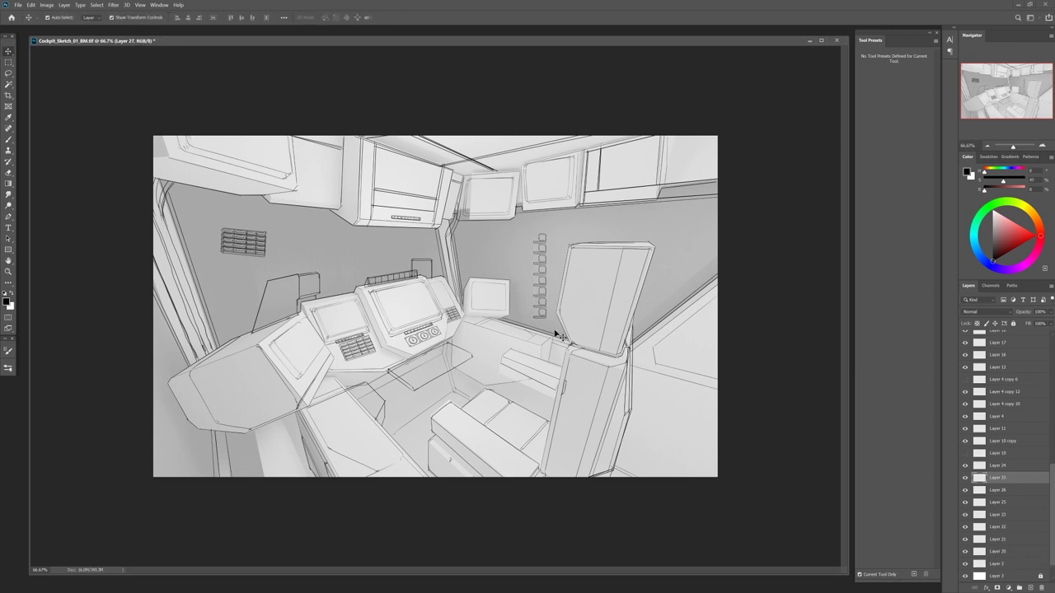
Move the strip onto the console and place a duplicate on the left console panel
drag(544, 280, 298, 352)
key(Return)
key(ctrl+j)
key(ctrl+t)
key(Return)
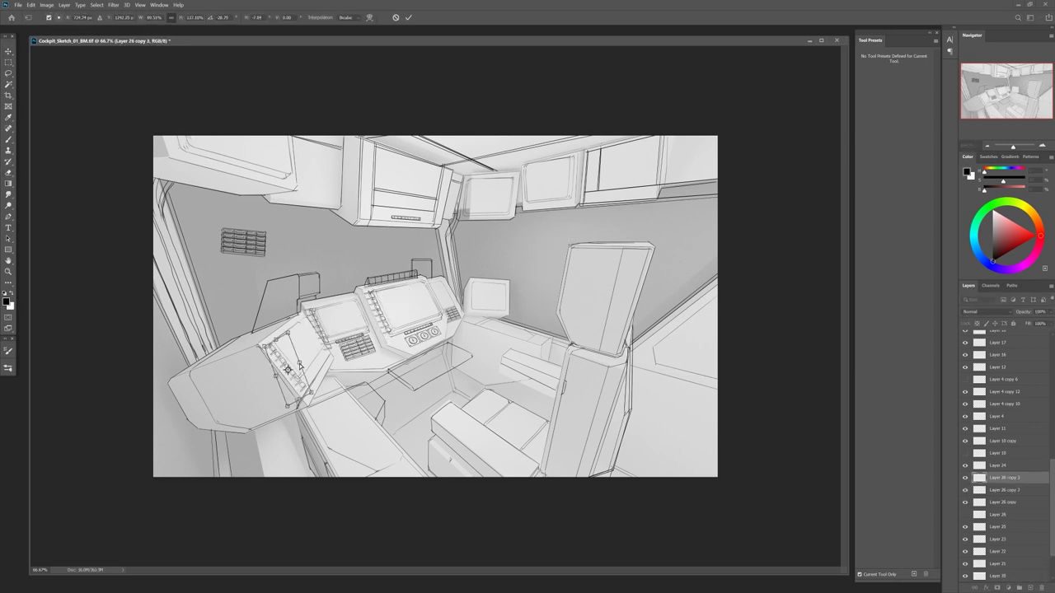
alt+drag(371, 302, 433, 300)
Set a strip copy beside the centre screen and rotate another to fit the centre console
key(ctrl+t)
ctrl+drag(445, 298, 450, 307)
key(Return)
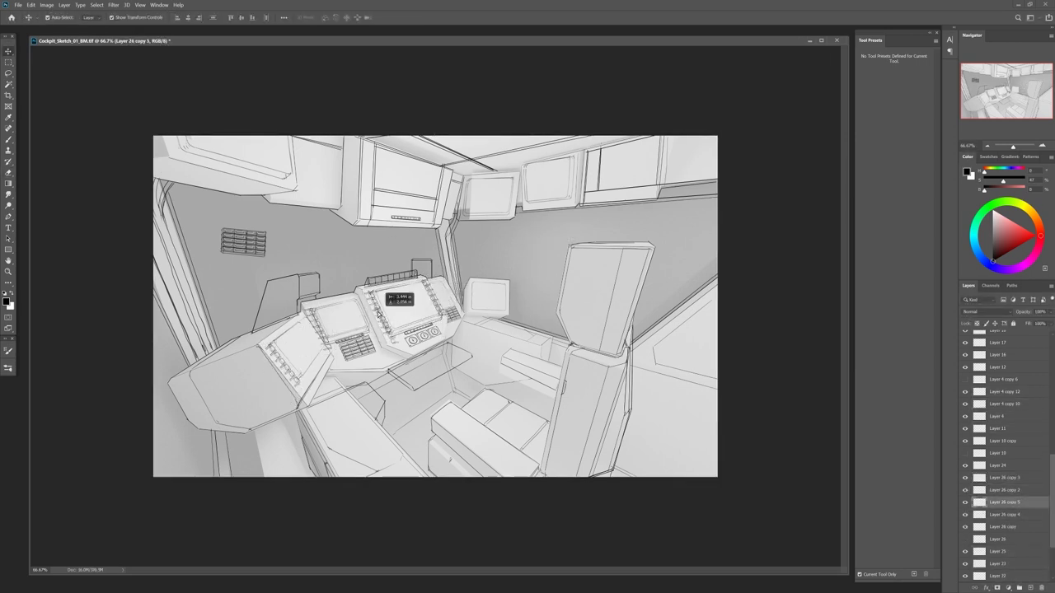
drag(334, 326, 412, 296)
key(ctrl+t)
key(Return)
Stretch a strip along the upper-left rail and place a copy under the right wall screen
click(997, 564)
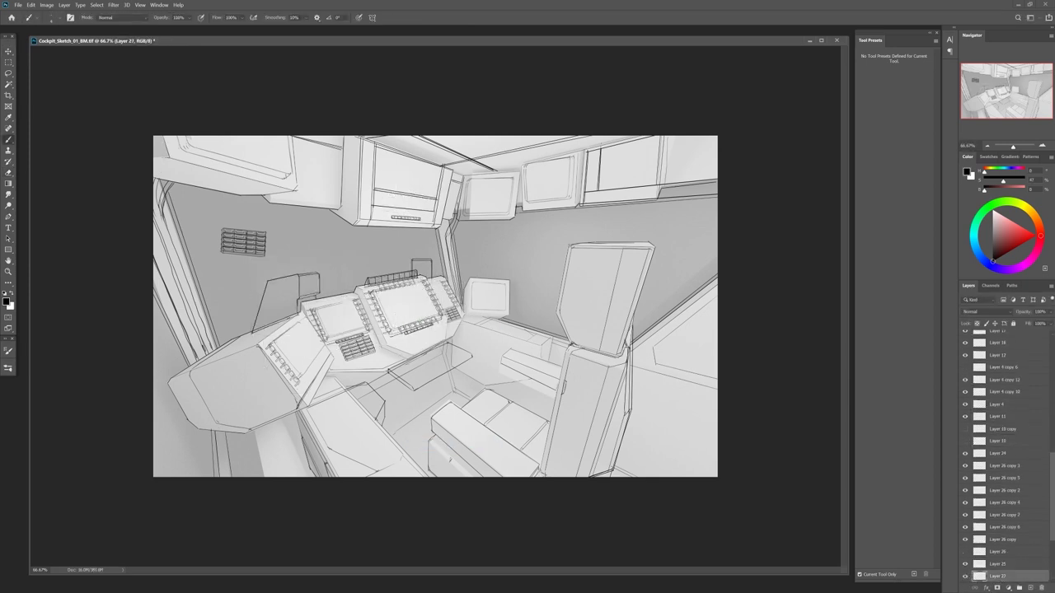
key(ctrl+t)
drag(272, 183, 486, 220)
key(Return)
alt+drag(227, 186, 458, 325)
key(ctrl+t)
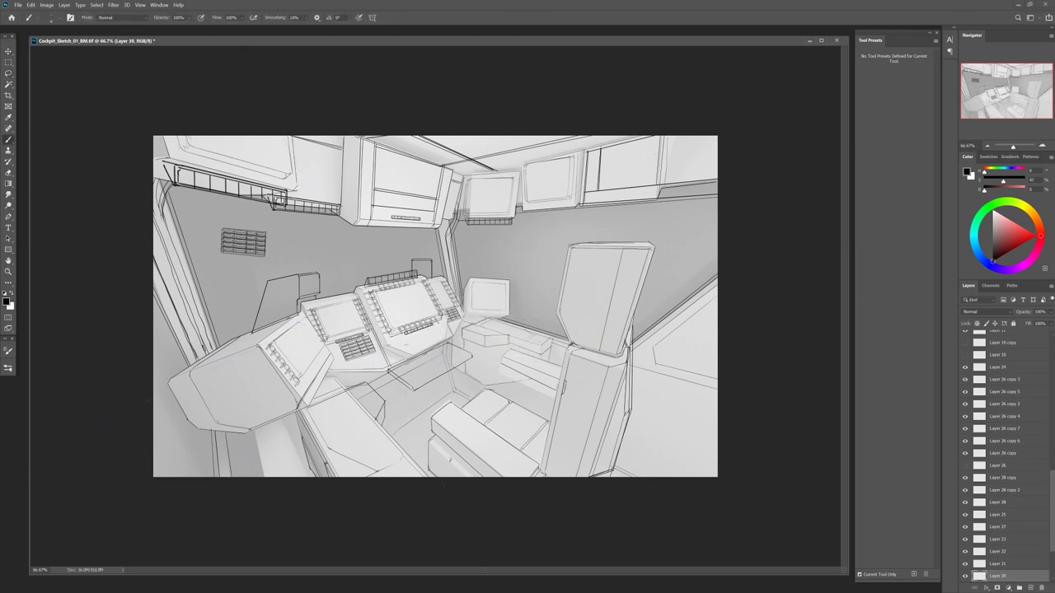
key(v)
Copy strips onto the left console and the small right screen, then duplicate the keypad grille lower-left
mouse_move(396, 280)
alt+mouse_down()
mouse_move(424, 282)
mouse_move(285, 334)
alt+mouse_up()
alt+drag(304, 375, 283, 353)
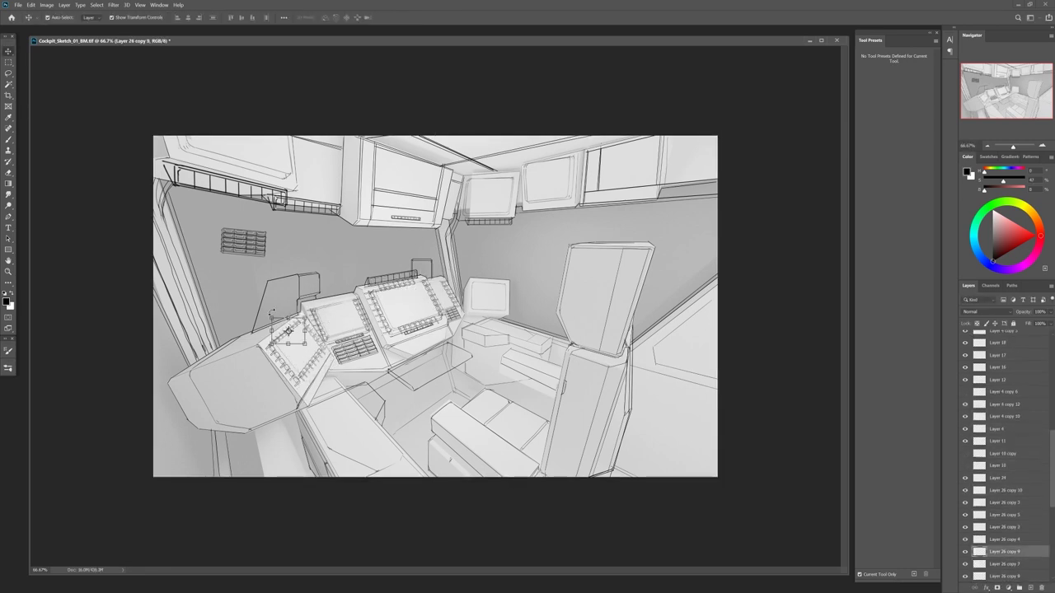
click(428, 298)
alt+drag(429, 298, 507, 288)
key(ctrl+t)
key(Return)
alt+drag(377, 340, 355, 398)
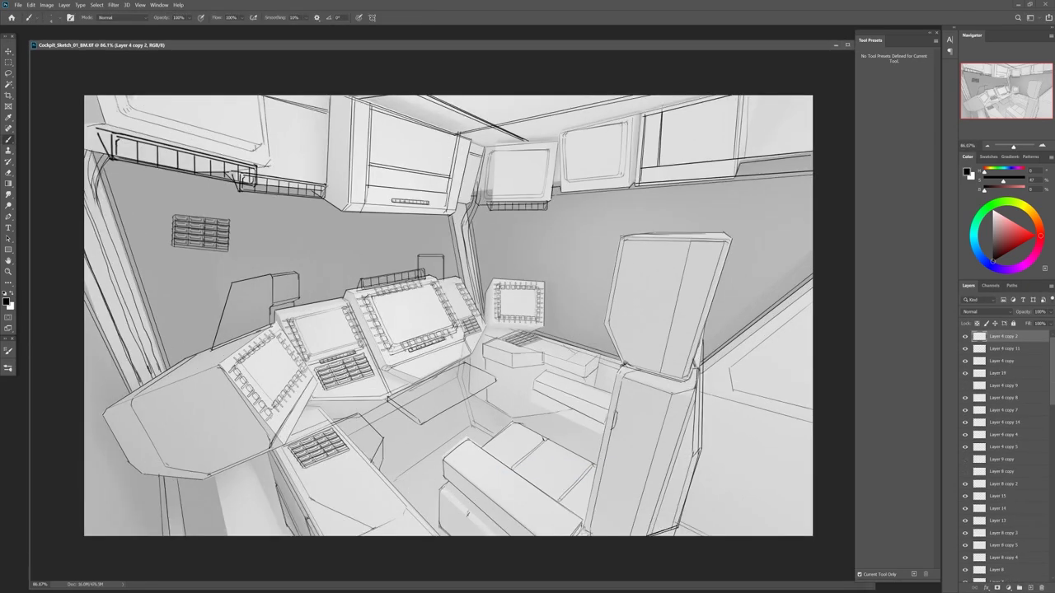
Add a layer above Layer 2 and copy the joystick sketch onto the right console
ctrl+click(280, 397)
key(v)
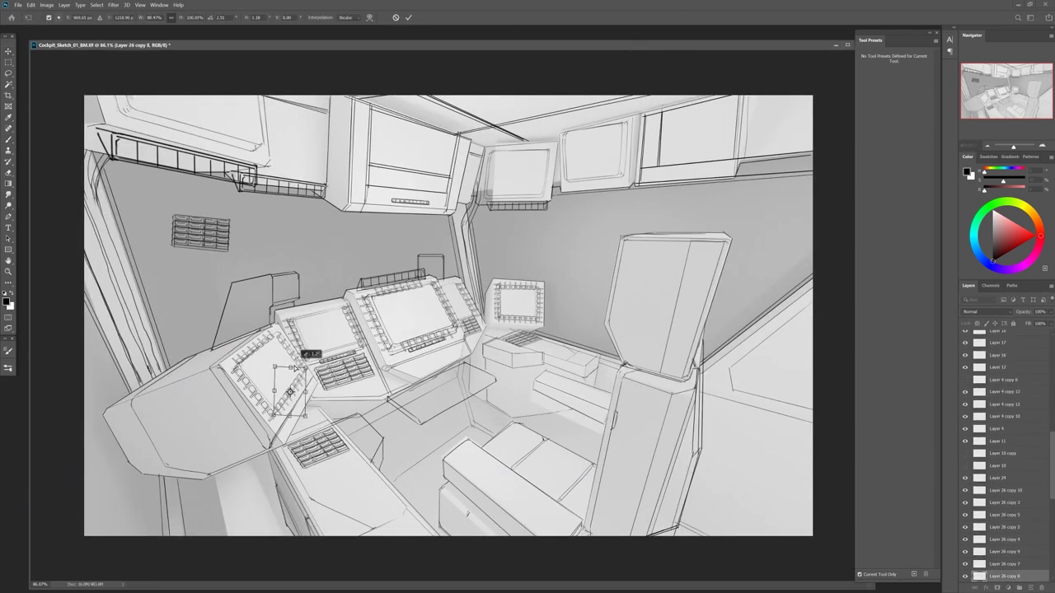
click(1031, 587)
key(b)
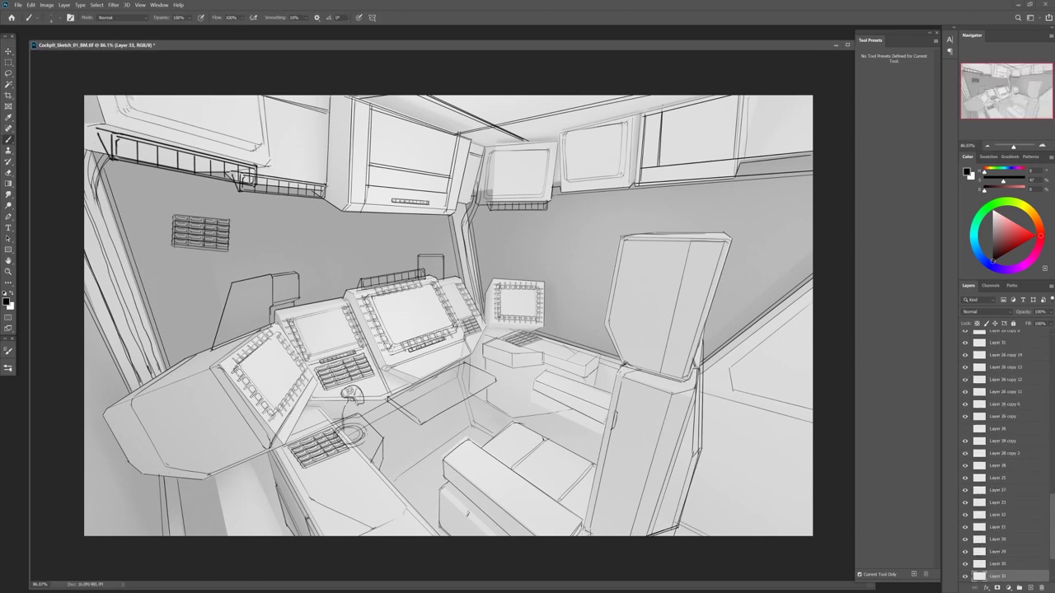
key(v)
mouse_move(365, 395)
alt+mouse_down()
mouse_move(423, 415)
mouse_move(520, 301)
alt+mouse_up()
Ink the joystick base on a new layer, then select the keypad's layer from the canvas
key(b)
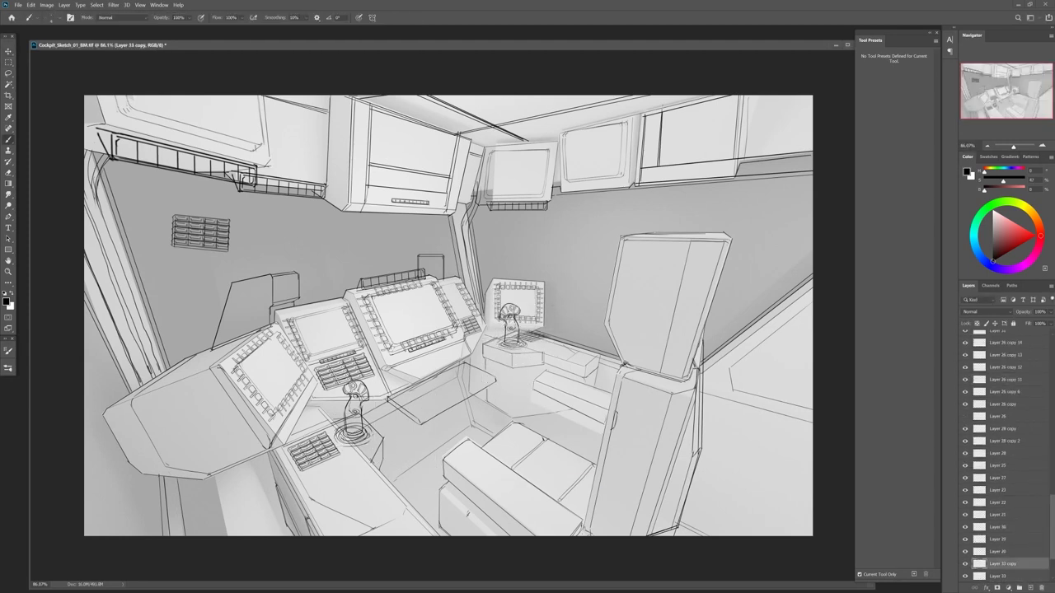
key(alt+bracketleft)
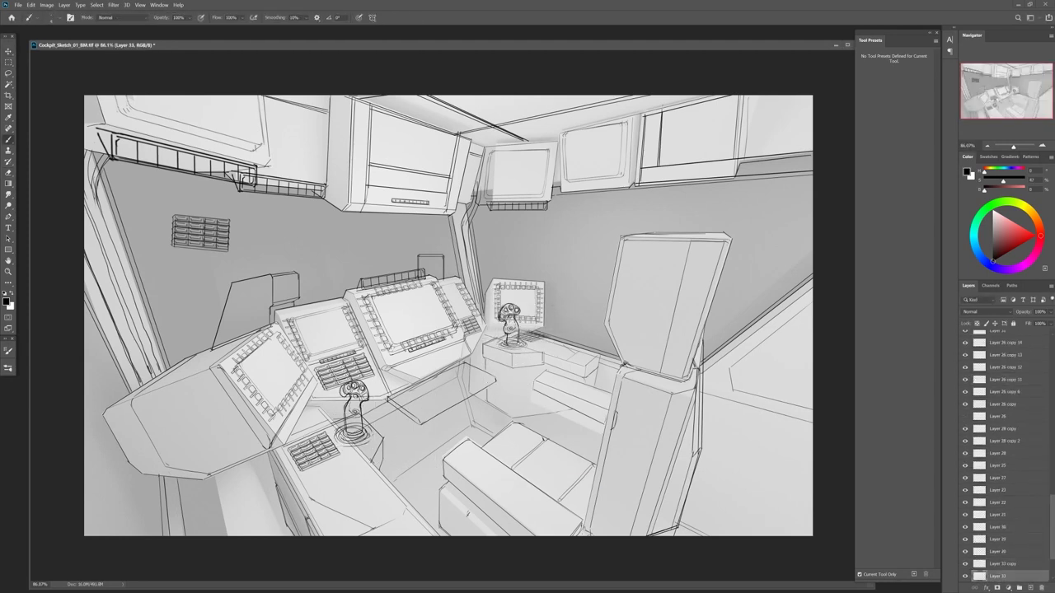
key(alt+bracketright)
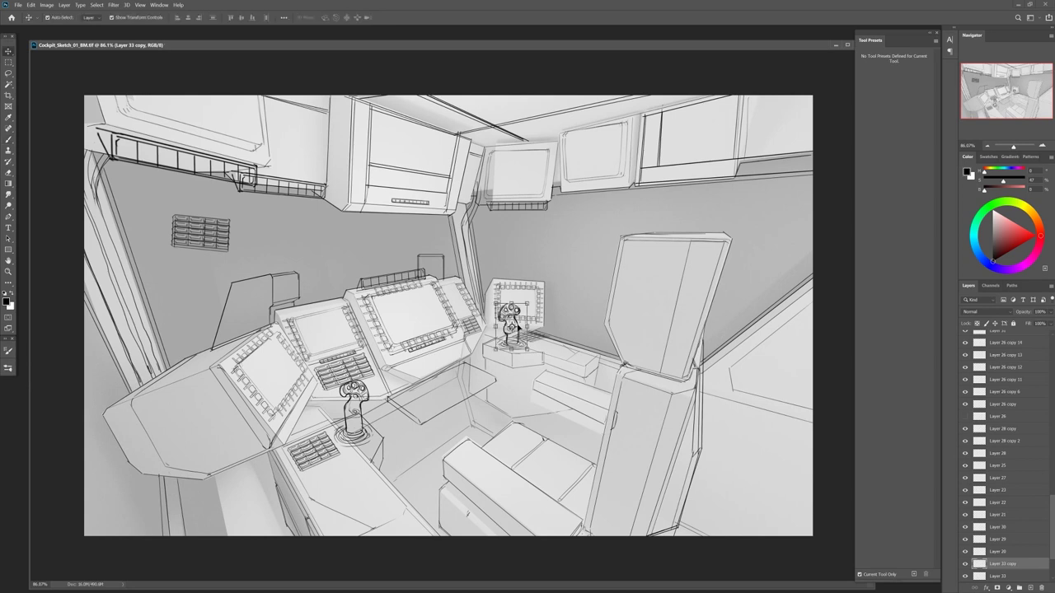
key(ctrl+shift+alt+n)
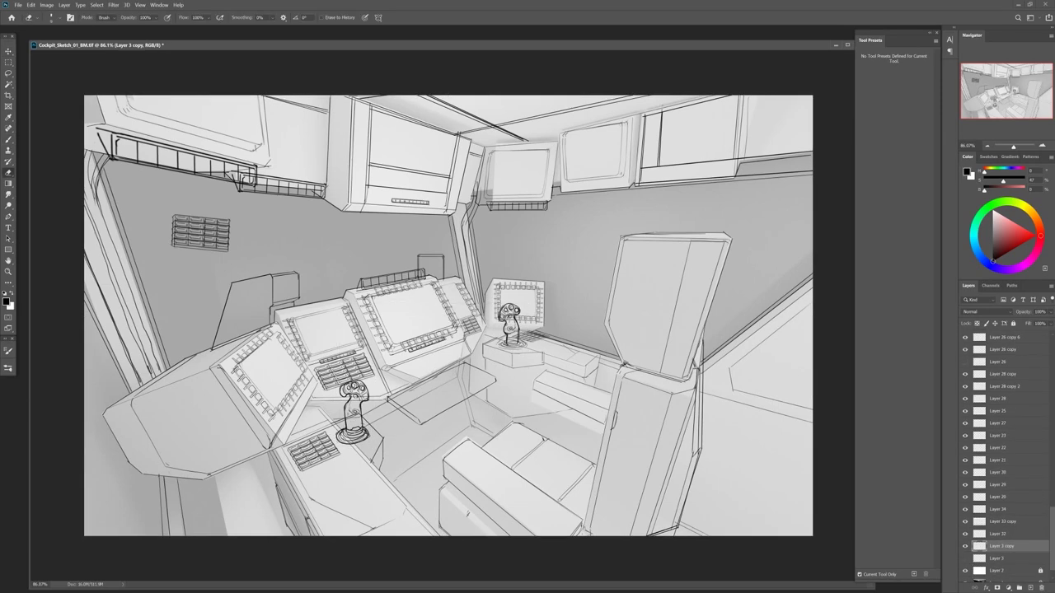
key(v)
ctrl+click(328, 464)
Ink a darker base ring on a fresh layer, then view the sketch at 100%
key(ctrl+shift+alt+n)
key(b)
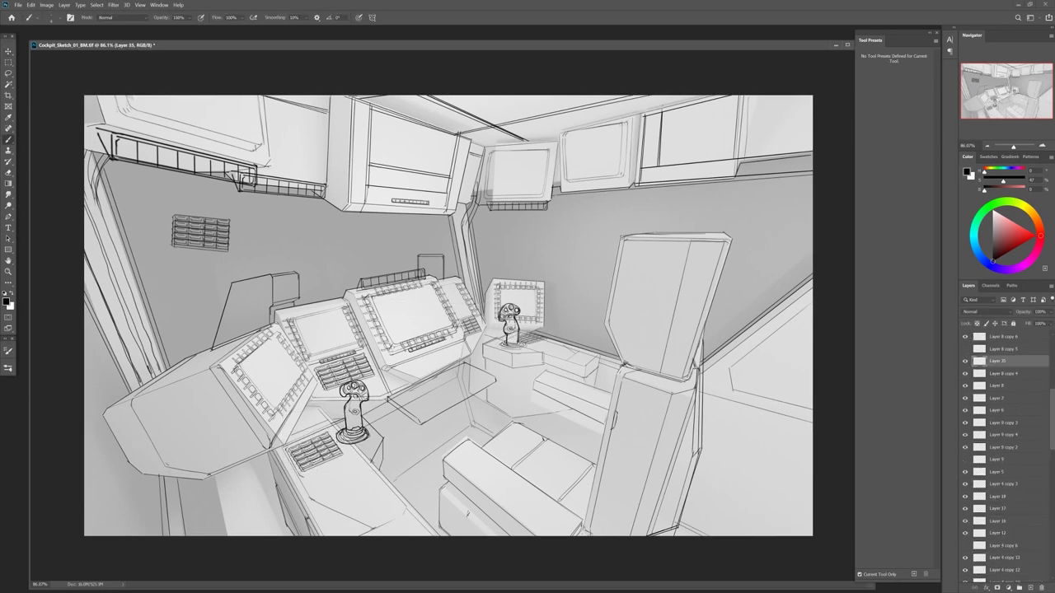
ctrl+click(362, 468)
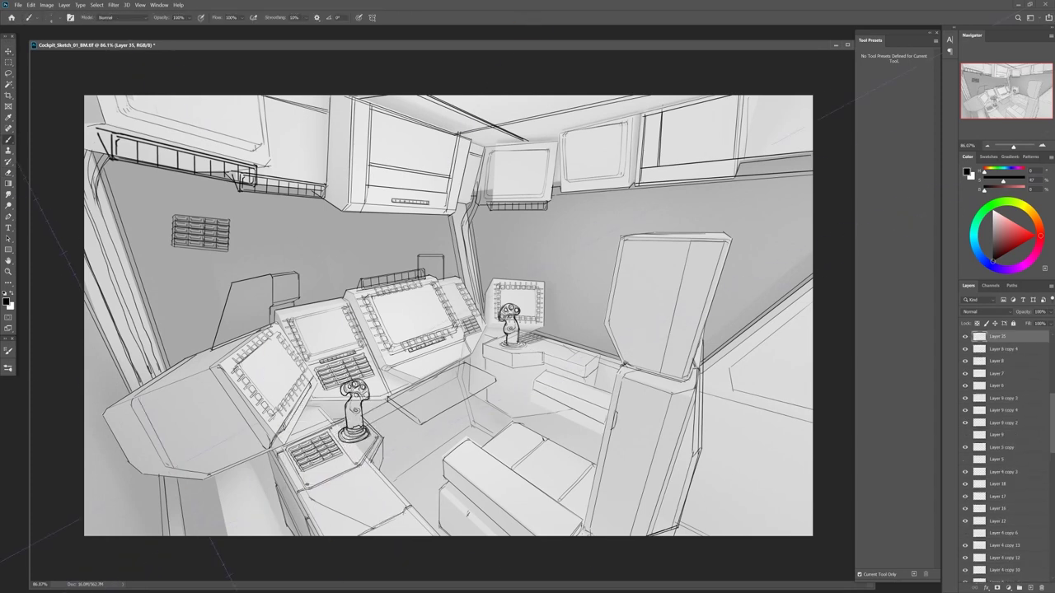
key(v)
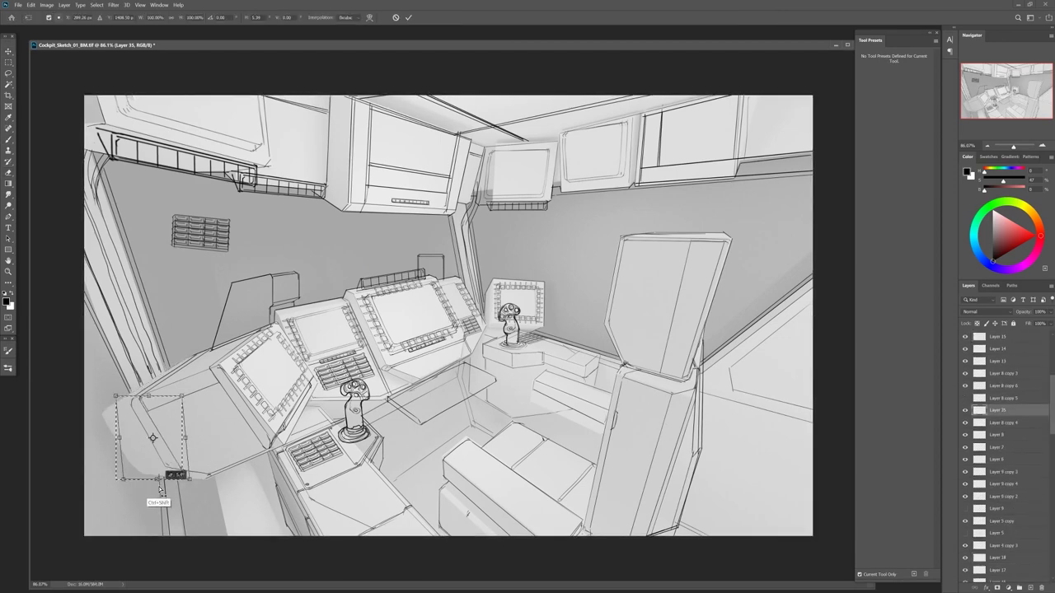
click(372, 433)
key(ctrl+1)
Reset the colour to black and brush dark vent slots into the wall rectangle on a new layer
key(b)
key(e)
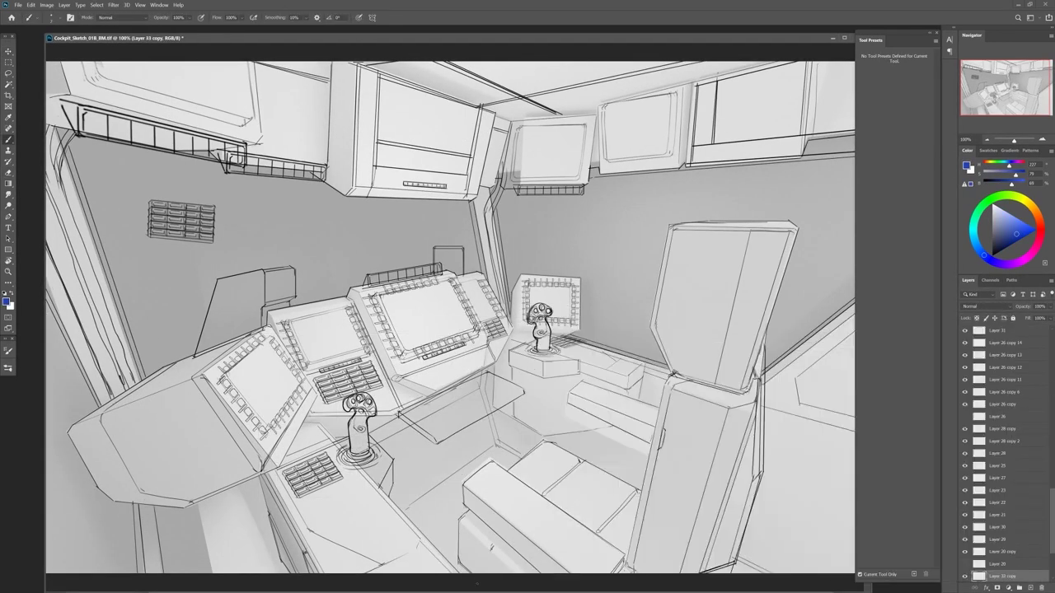
key(d)
key(b)
key(ctrl+shift+alt+n)
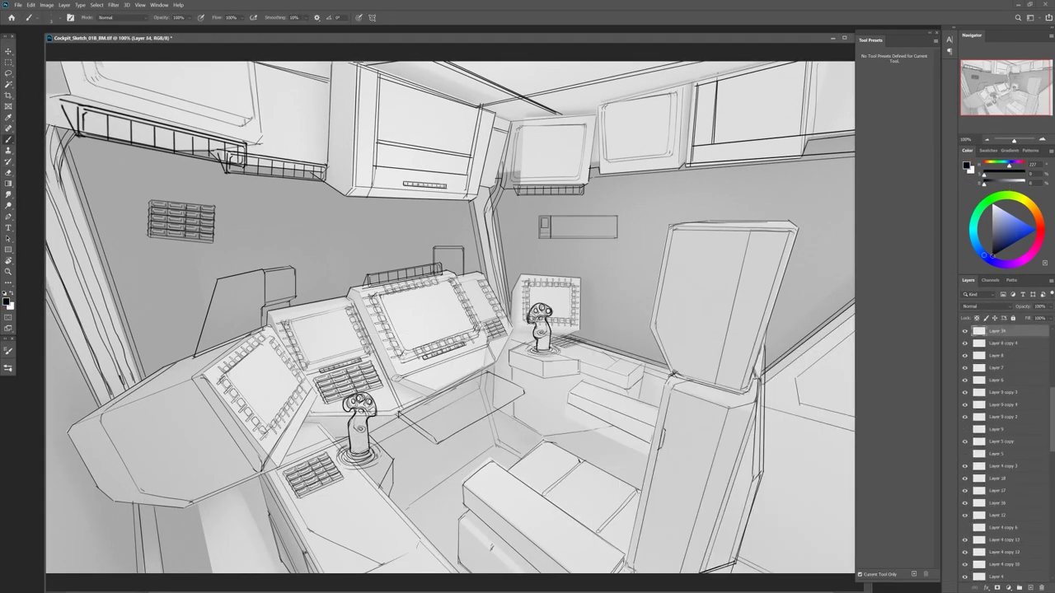
mouse_move(543, 221)
mouse_down()
mouse_move(571, 235)
mouse_move(616, 234)
mouse_move(422, 158)
mouse_move(589, 219)
mouse_move(404, 160)
mouse_move(284, 221)
mouse_up()
key(v)
Shift the left-wall vent row to the right and tidy it with the Eraser
ctrl+click(302, 492)
key(b)
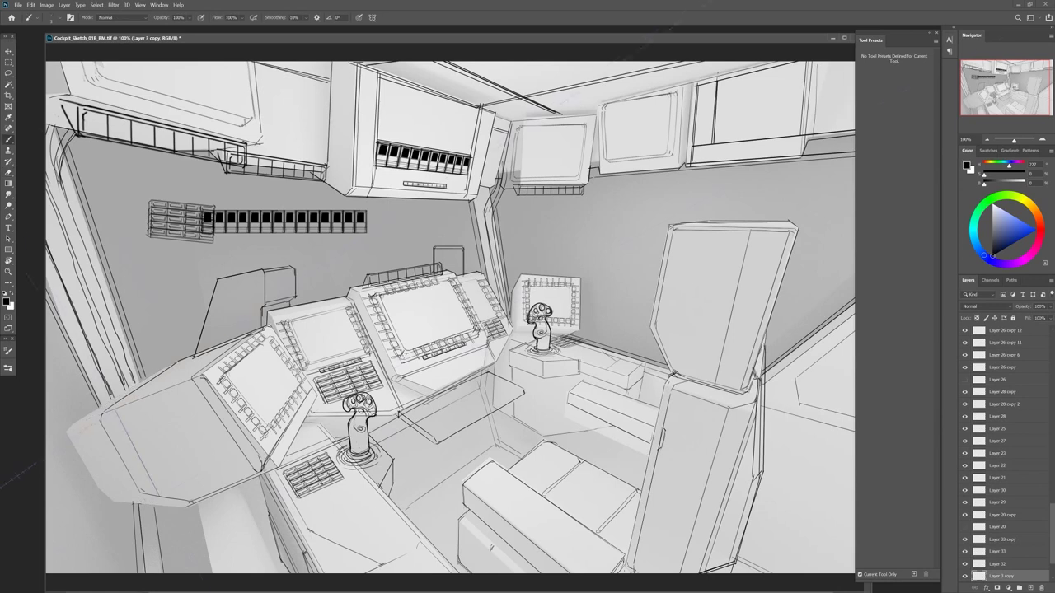
ctrl+drag(283, 221, 312, 220)
key(e)
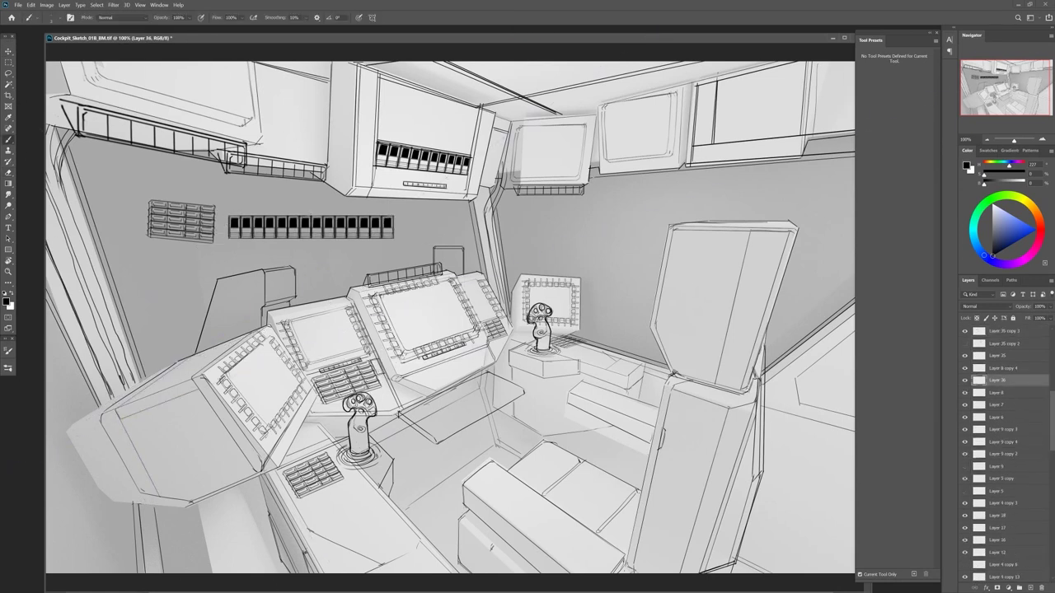
ctrl+click(550, 305)
key(b)
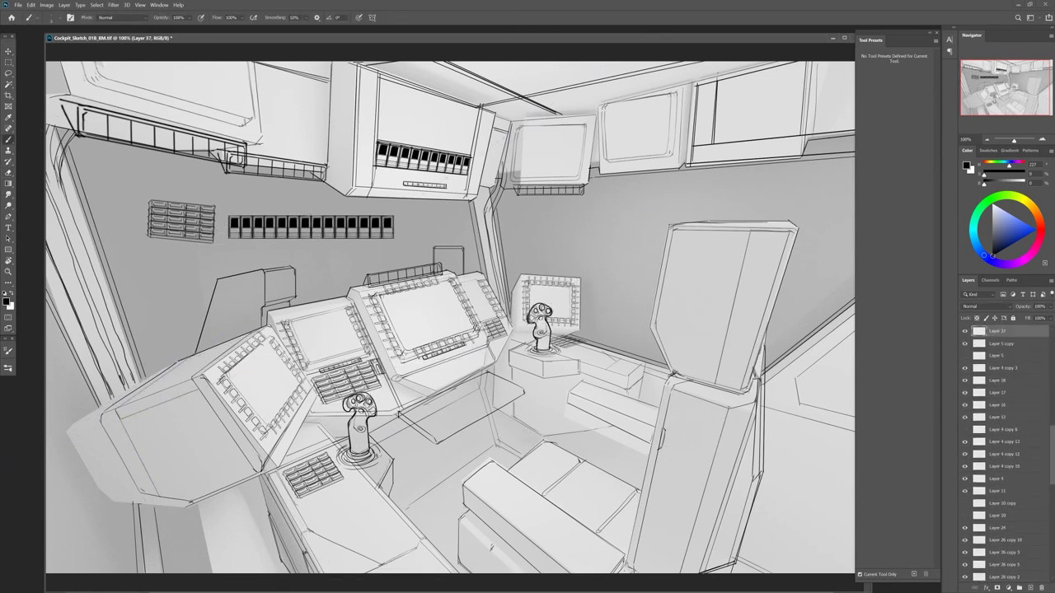
Cycle through Layer 33, Layer 3 copy, Layer 4 copy 2, Layer 37, ending on Layer 5 copy
ctrl+click(372, 482)
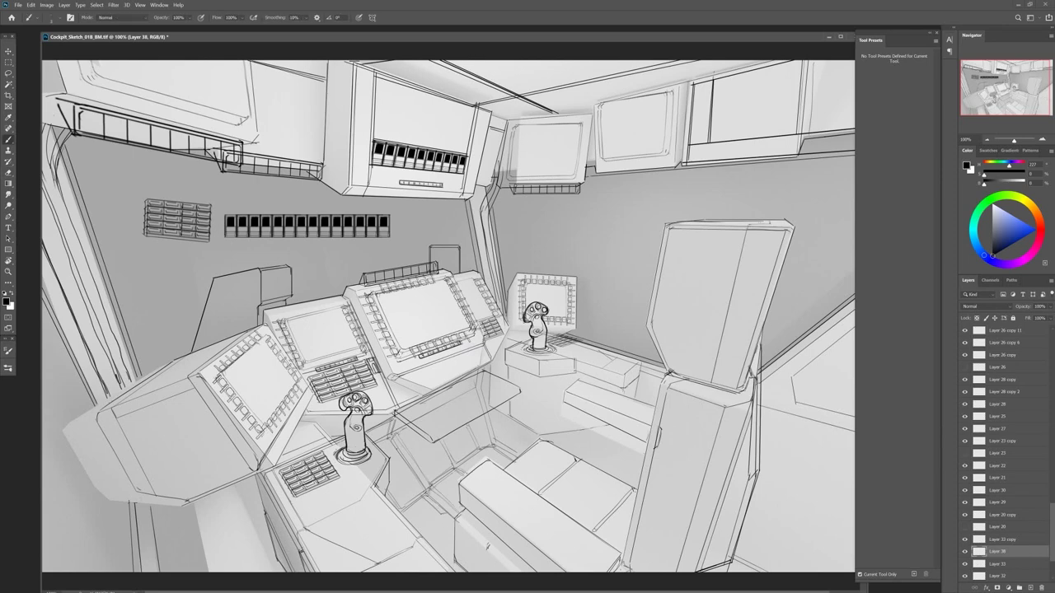
ctrl+click(440, 360)
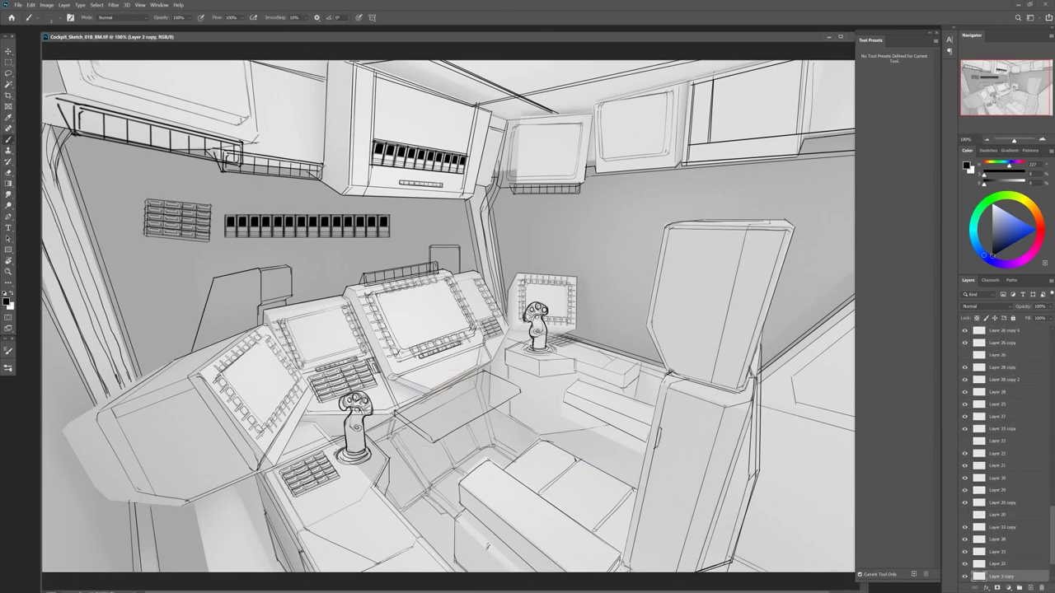
ctrl+click(233, 544)
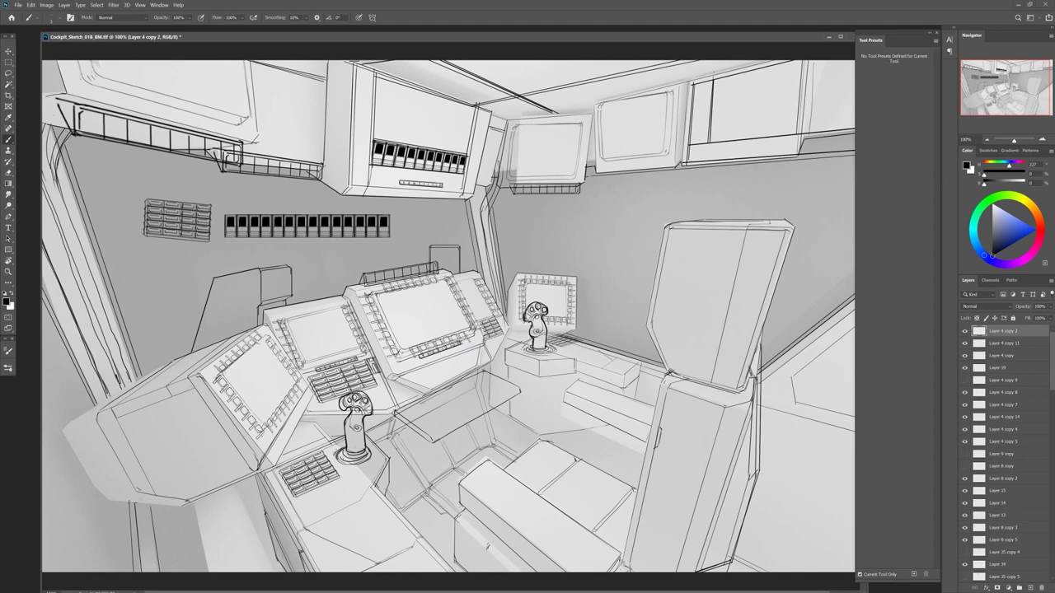
ctrl+click(130, 496)
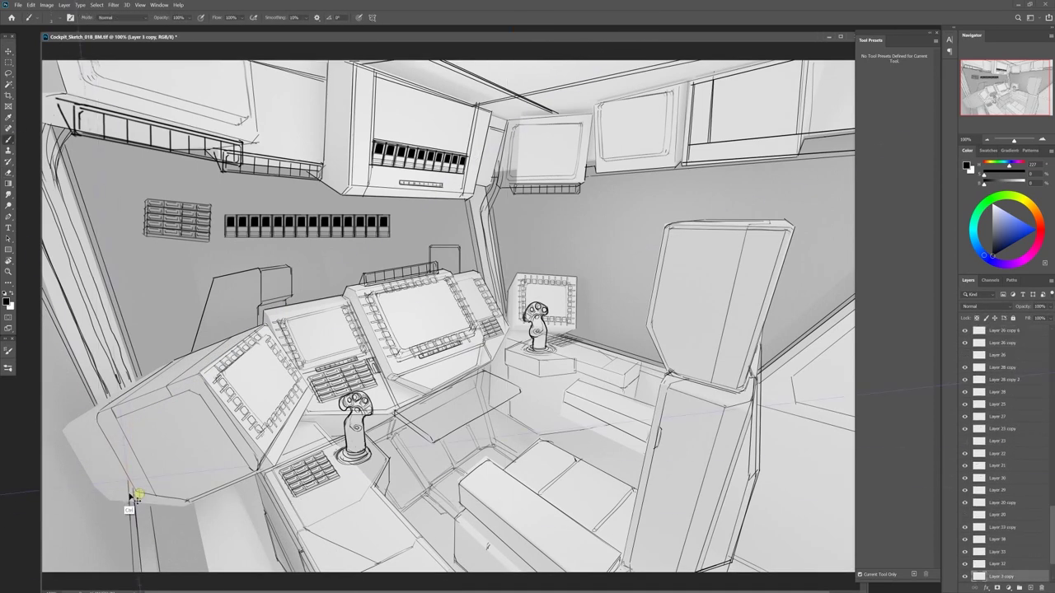
ctrl+click(132, 497)
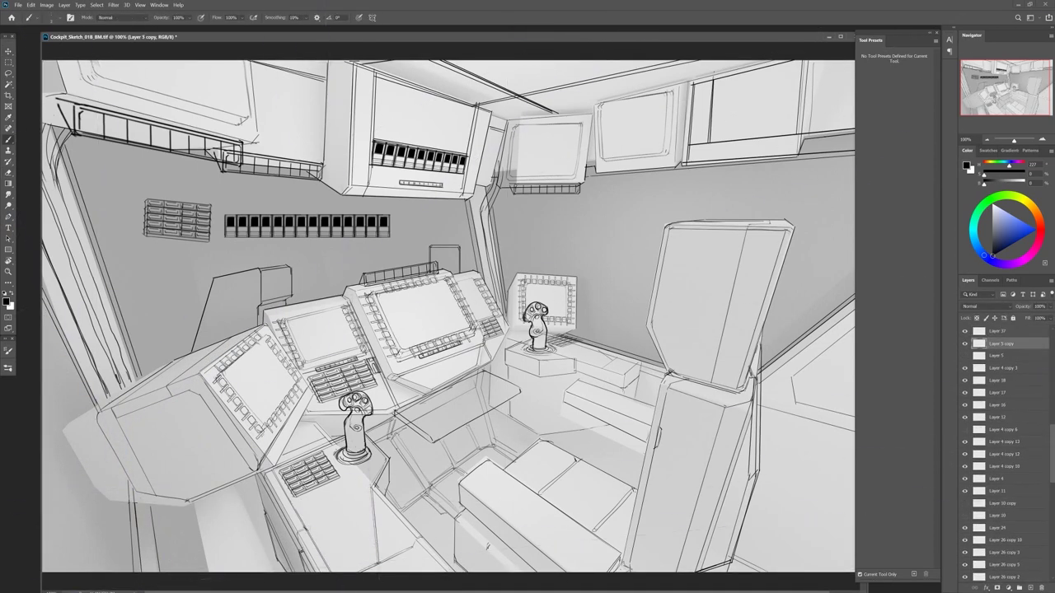
ctrl+click(306, 532)
ctrl+click(311, 528)
key(b)
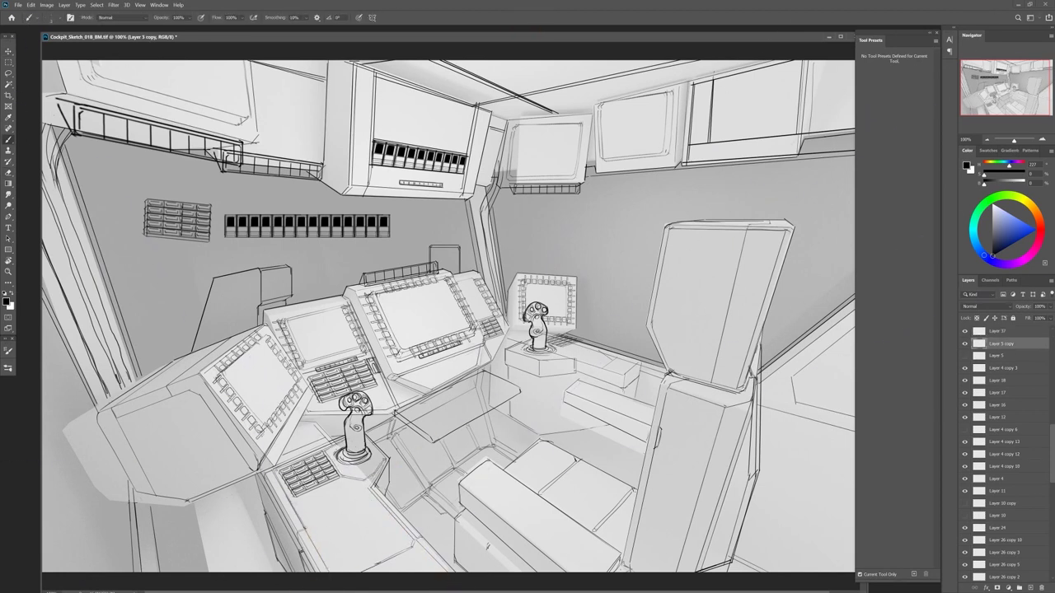
Close the square wall panel with bottom and right strokes, then marquee-select part of the black strip
shift+click(572, 248)
shift+click(572, 217)
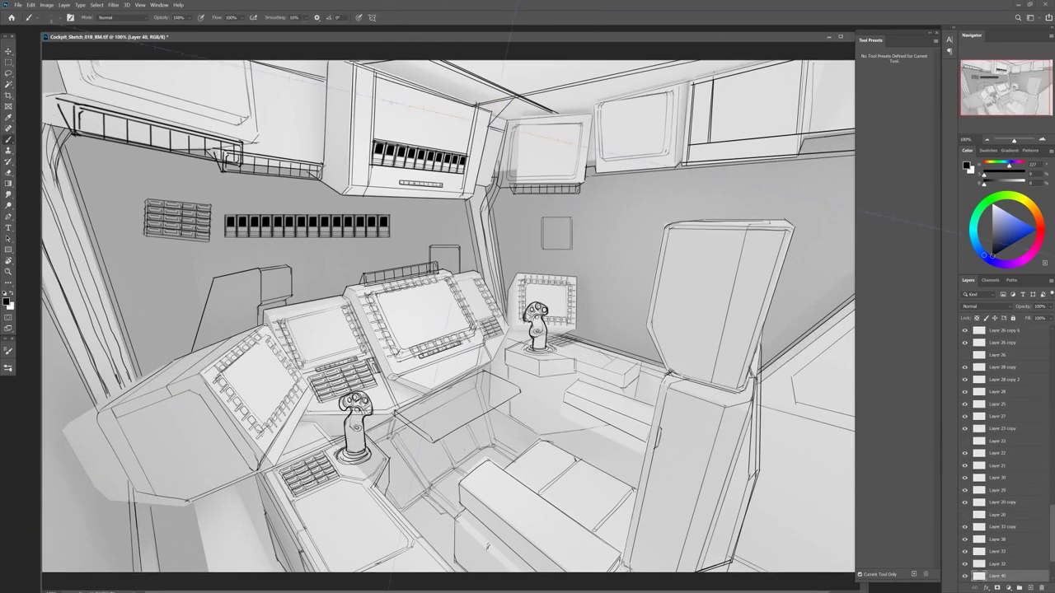
key(e)
ctrl+click(247, 222)
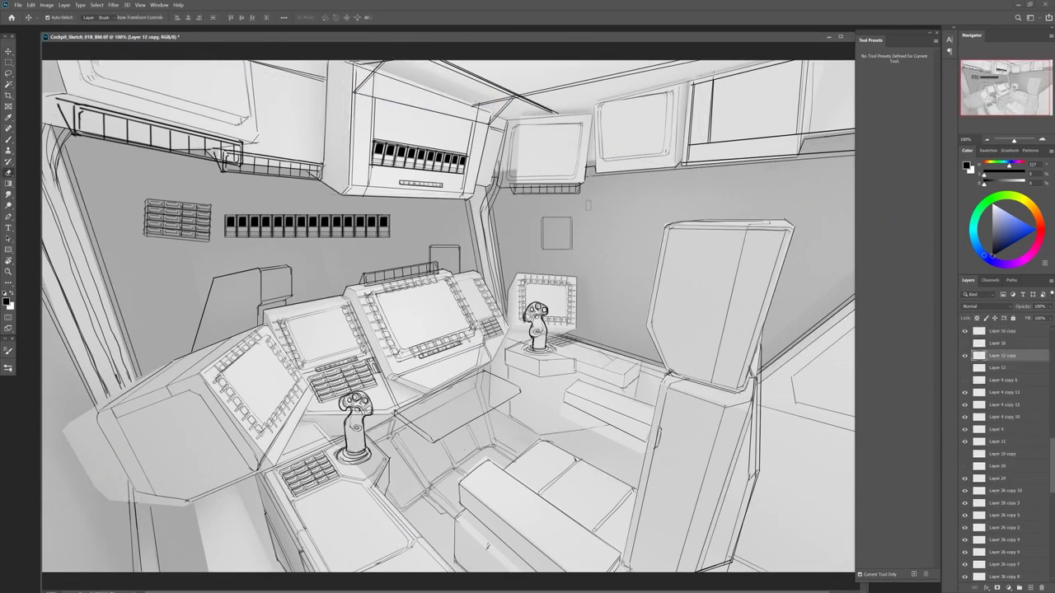
key(m)
mouse_move(224, 212)
mouse_down()
mouse_move(332, 239)
mouse_move(301, 221)
mouse_up()
Place copies of the selected panel strip around the cockpit and upper right on new layers
key(v)
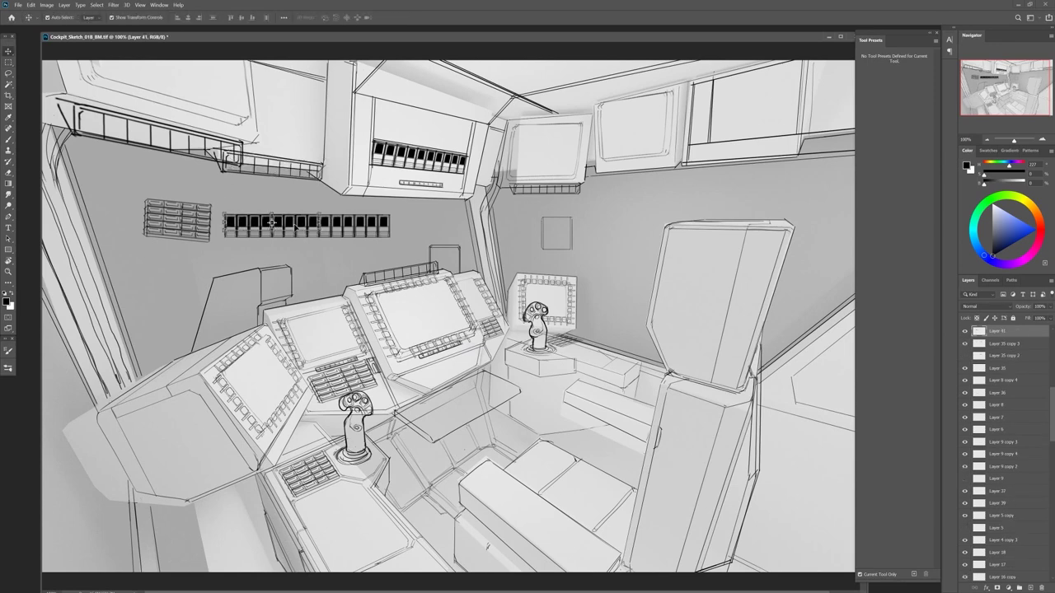
click(325, 301)
key(ctrl+shift+alt+n)
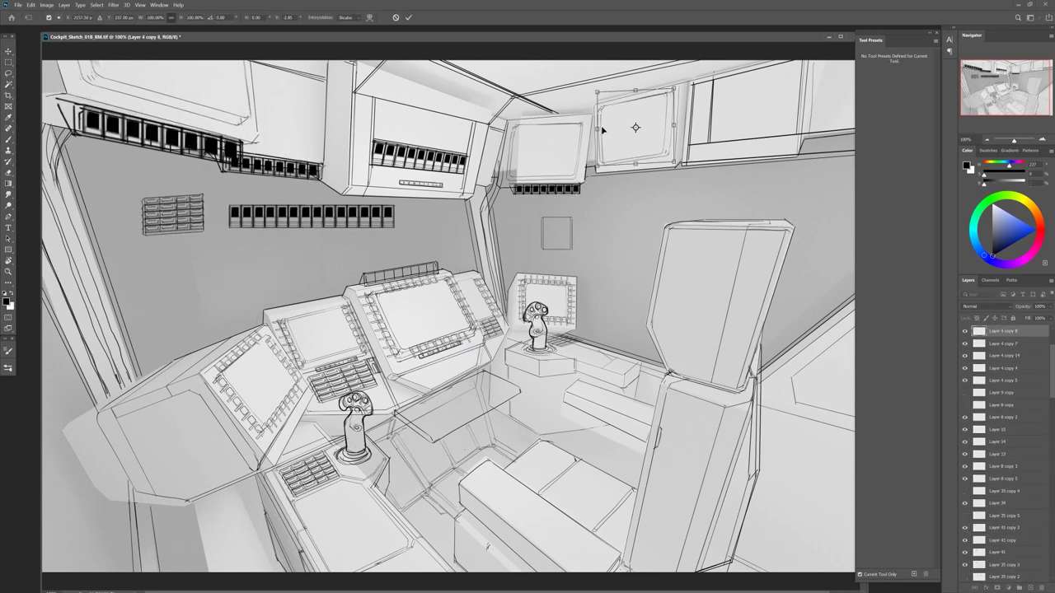
key(b)
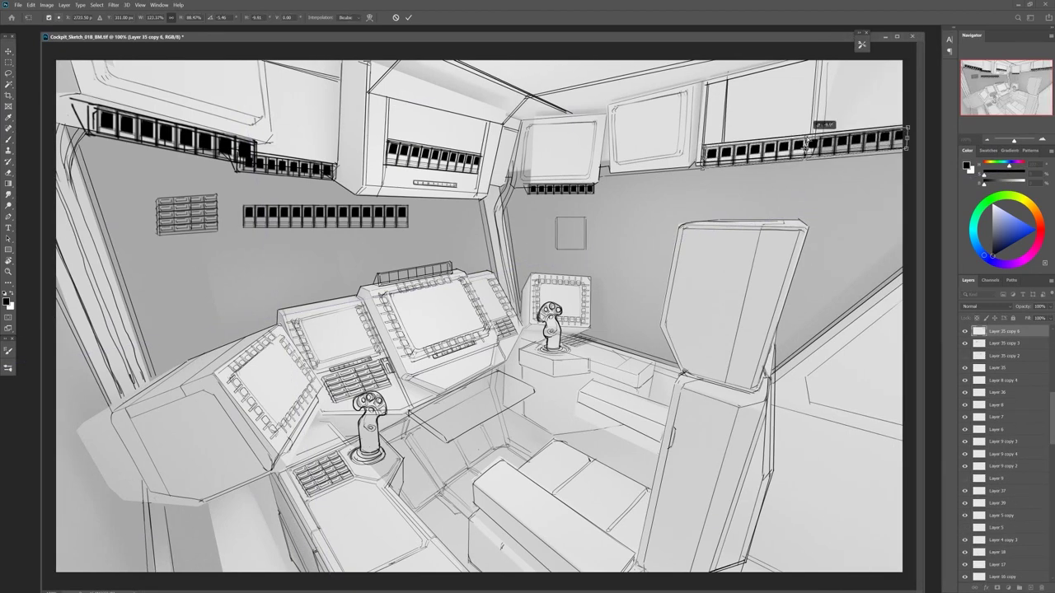
key(v)
key(ctrl+shift+alt+n)
key(b)
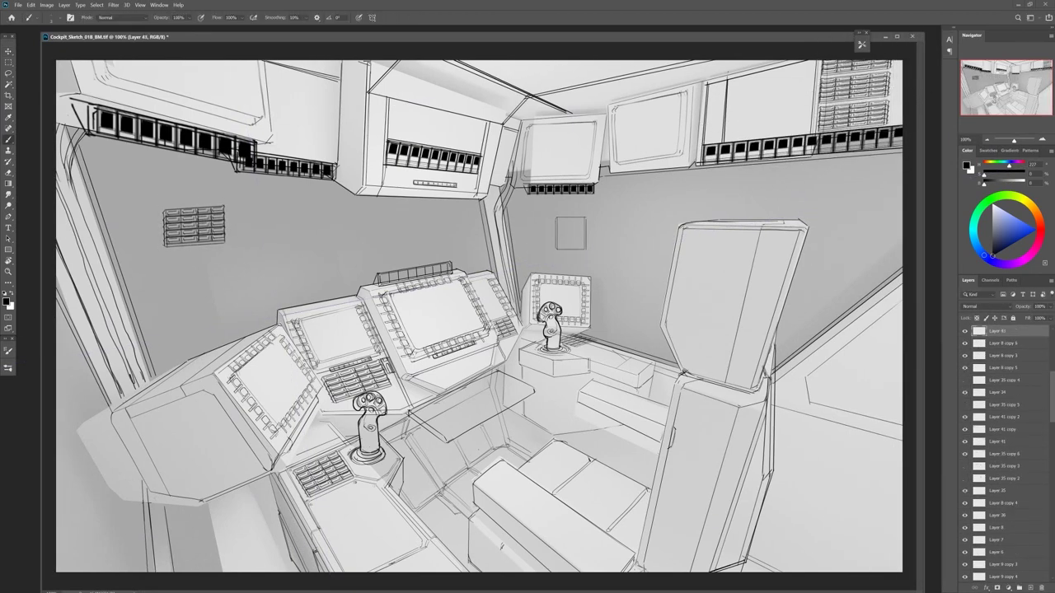
Add layers above the console and perspective-fit a screen copy onto the left console
key(alt+comma)
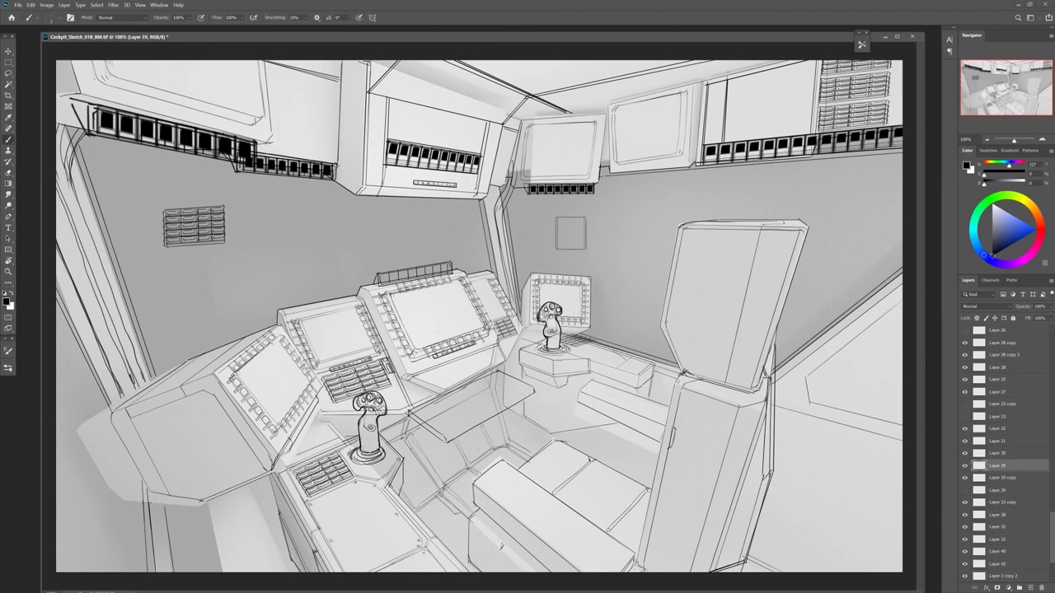
ctrl+click(550, 384)
key(ctrl+shift+alt+n)
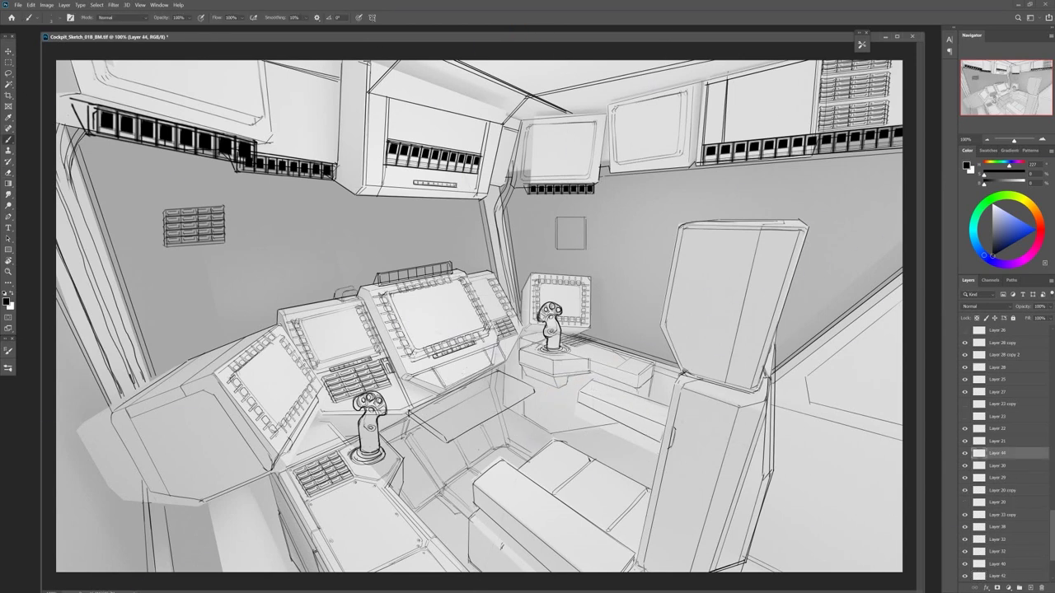
key(ctrl+shift+alt+n)
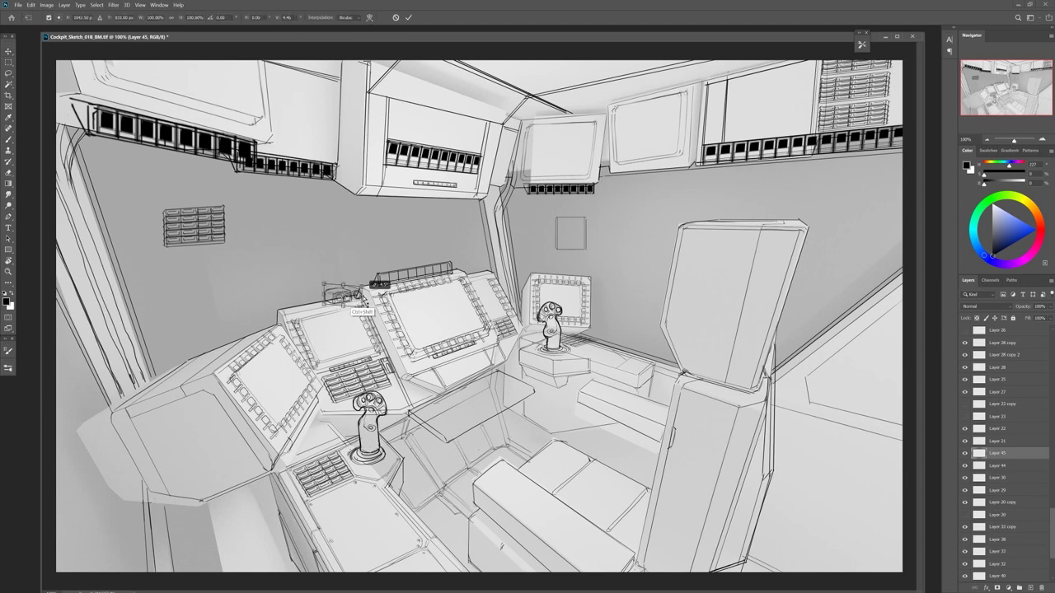
ctrl+alt+drag(437, 317, 651, 124)
key(ctrl+t)
key(Return)
Duplicate the screen onto the top-left panel and reveal the hidden three-button detail
key(ctrl+t)
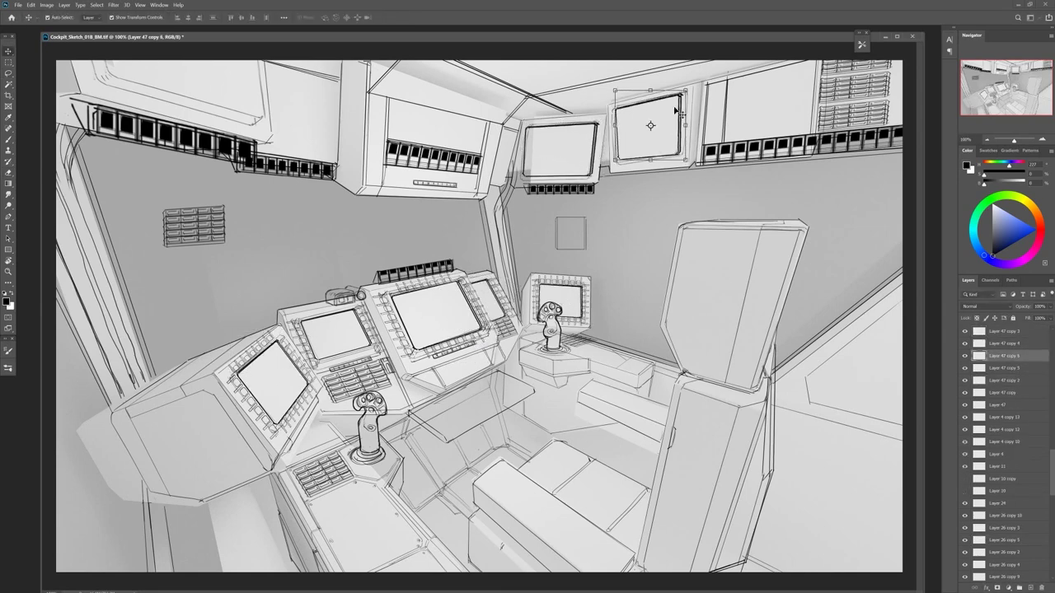
key(Return)
key(ctrl+t)
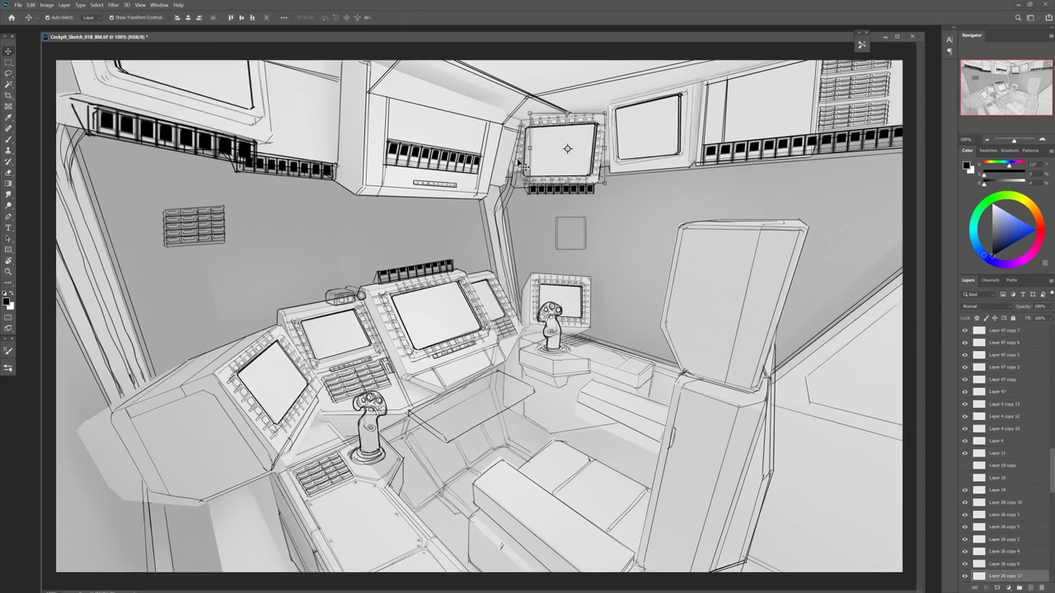
key(Return)
ctrl+click(895, 50)
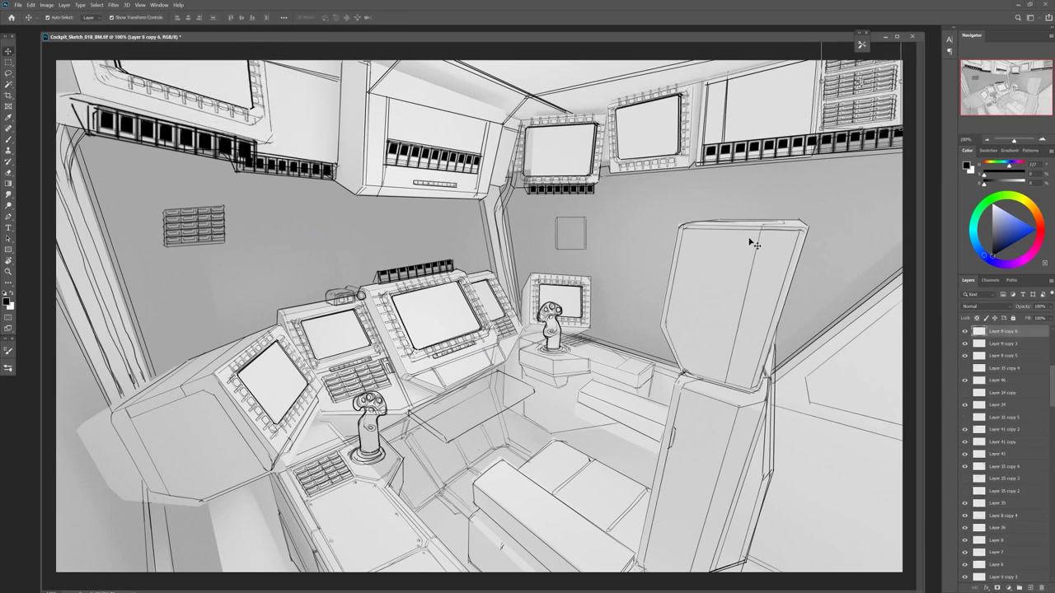
scroll(1001, 453, down, 5)
click(965, 492)
Slide the dark key strip onto the console front and skew it to fit the panel
key(b)
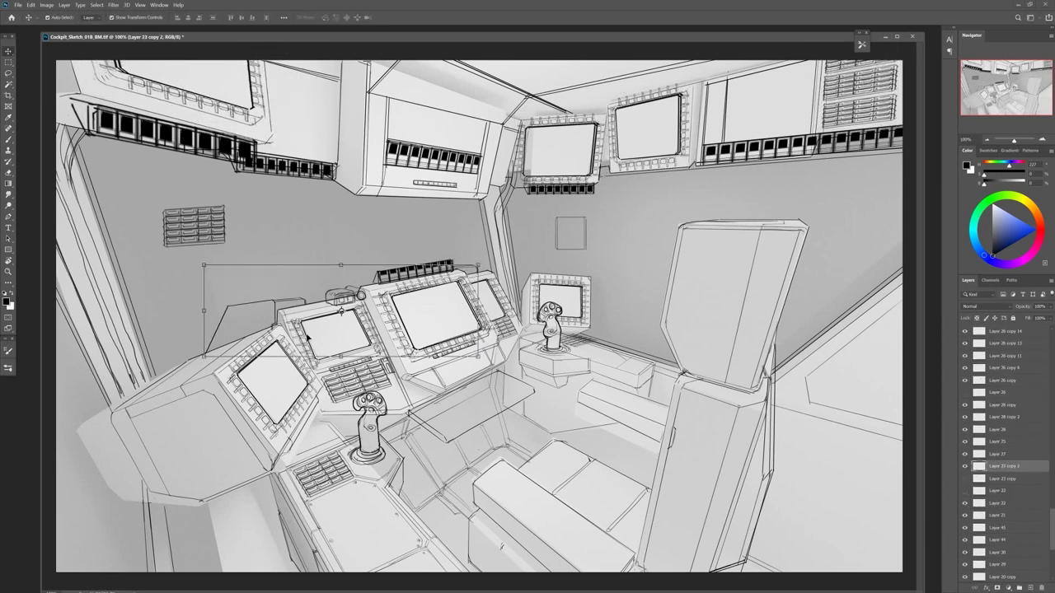
key(ctrl+shift+alt+n)
key(v)
drag(568, 408, 462, 394)
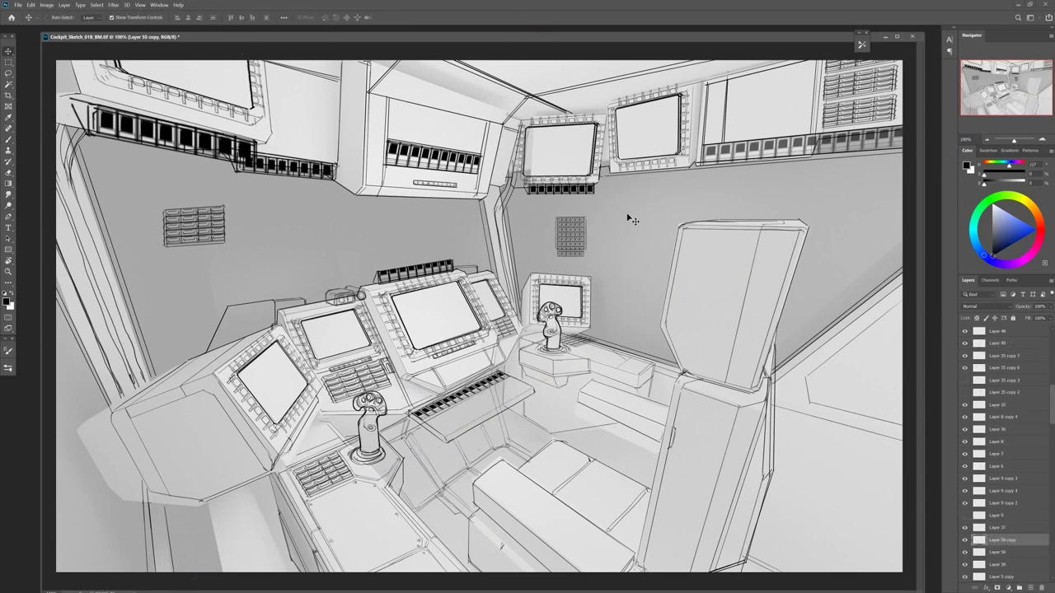
key(ctrl+t)
ctrl+drag(517, 427, 529, 441)
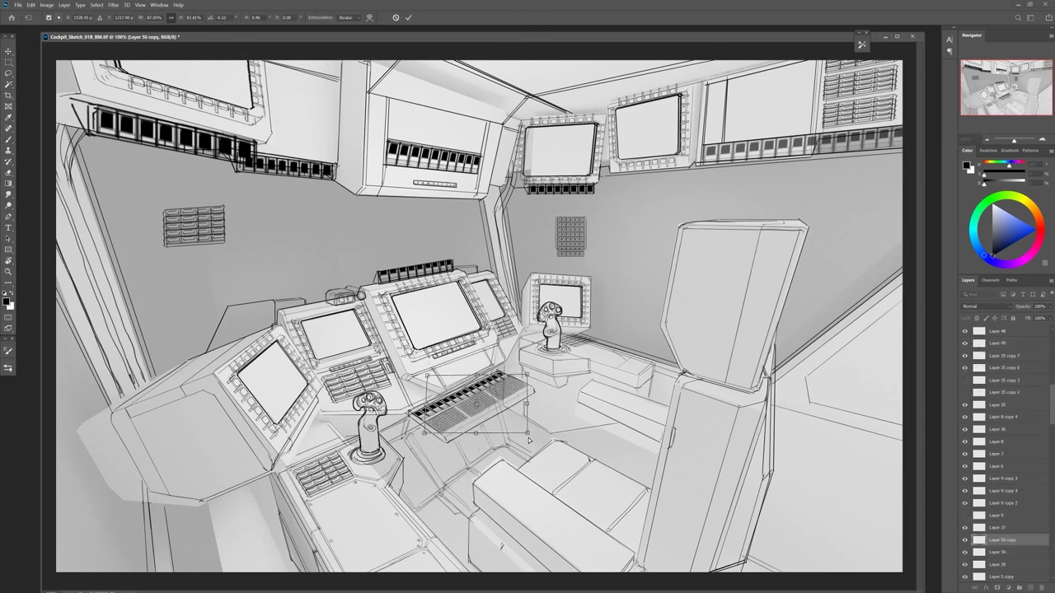
key(Return)
Paste a screen copy reshaped for the upper-left wall and move the keyboard tray down about 17 px
key(b)
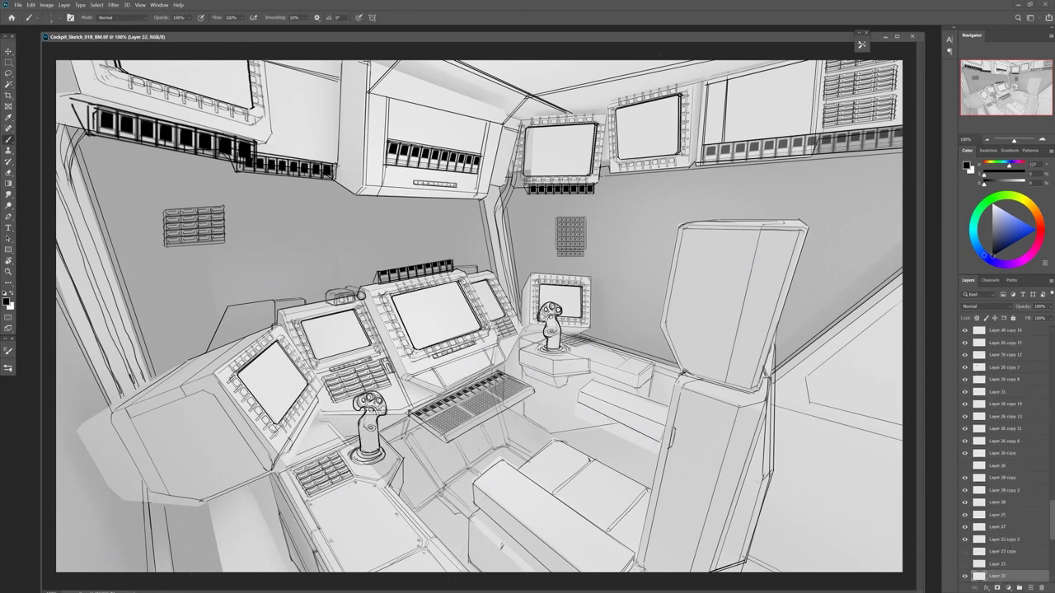
key(ctrl+v)
key(ctrl+t)
ctrl+drag(277, 129, 244, 133)
key(v)
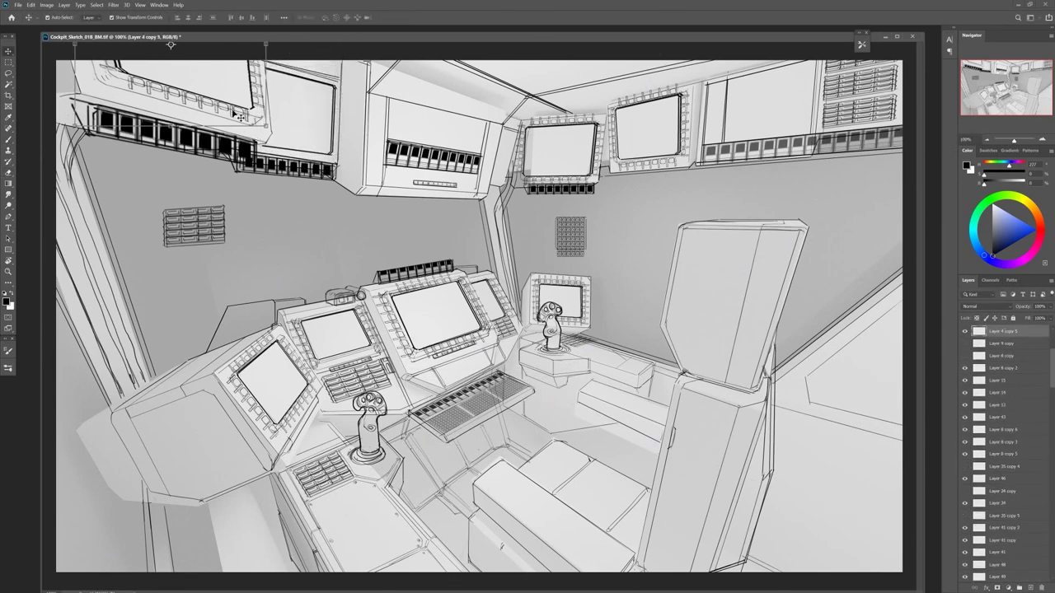
click(1001, 564)
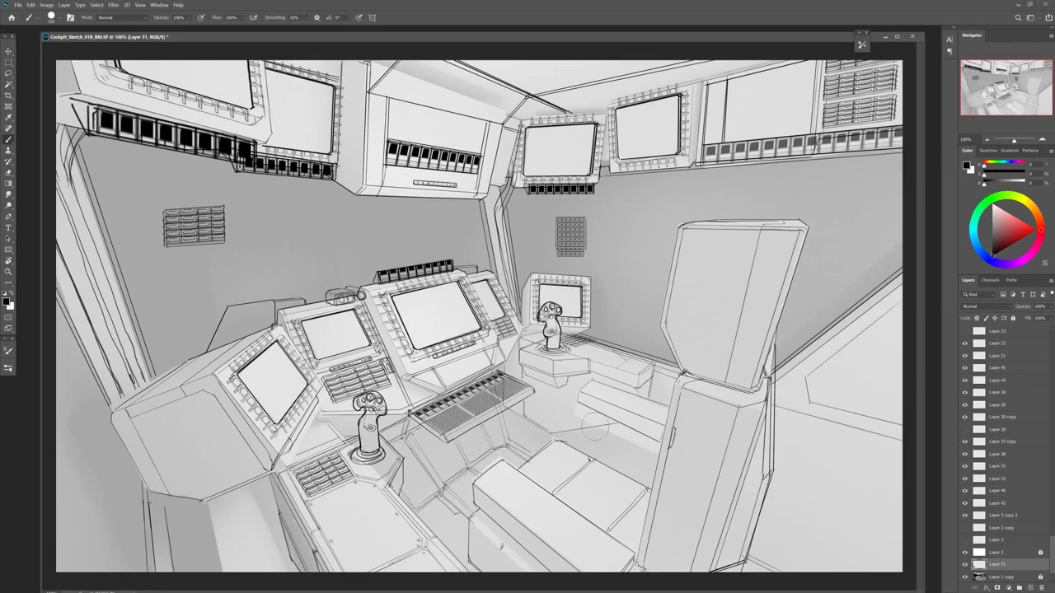
drag(524, 380, 525, 394)
On Layer 51, draw vertical grille strokes by the lower-left pillar and duplicate the grille layer
key(b)
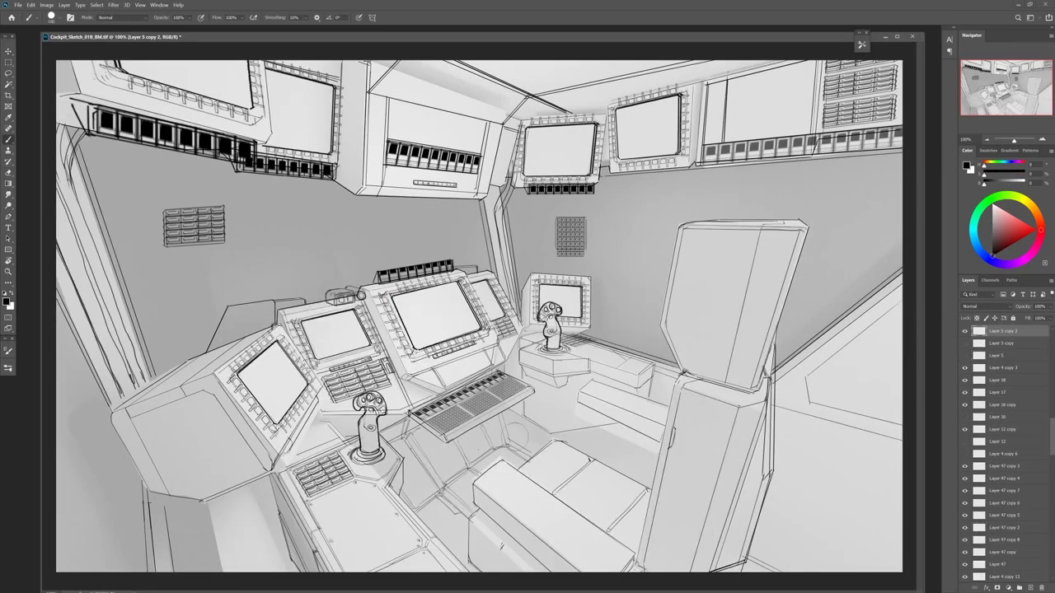
scroll(1001, 454, down, 10)
click(997, 551)
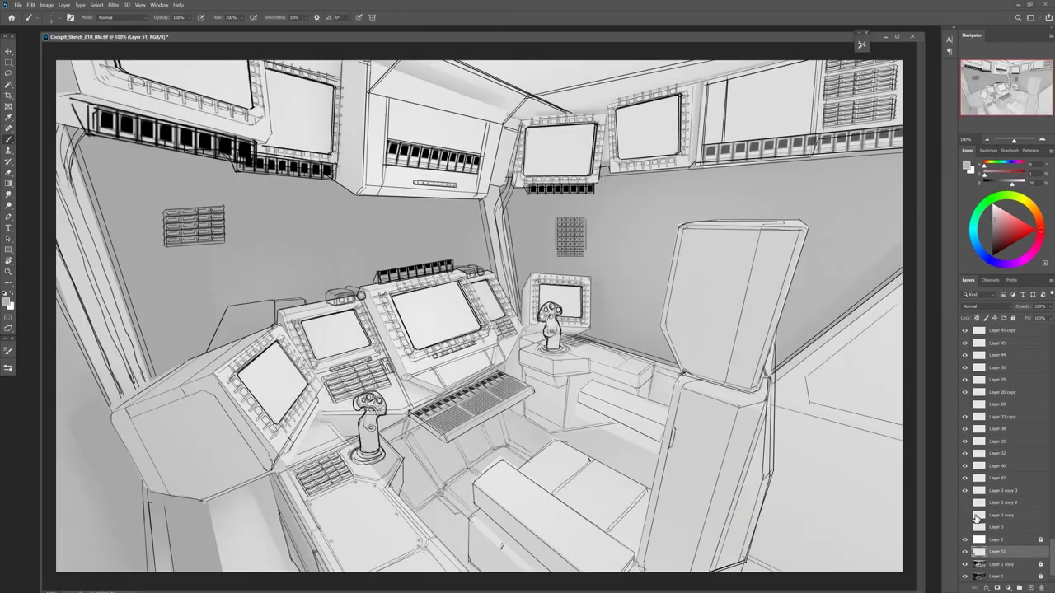
key(b)
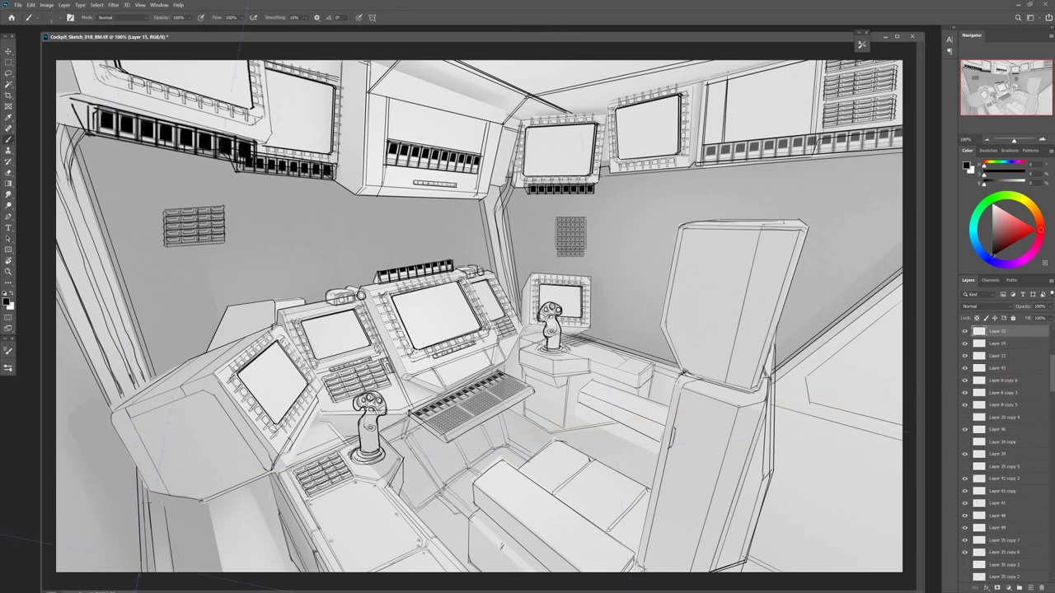
mouse_move(153, 478)
mouse_down()
mouse_move(161, 565)
mouse_move(172, 567)
mouse_up()
key(e)
key(ctrl+shift+alt+n)
key(ctrl+j)
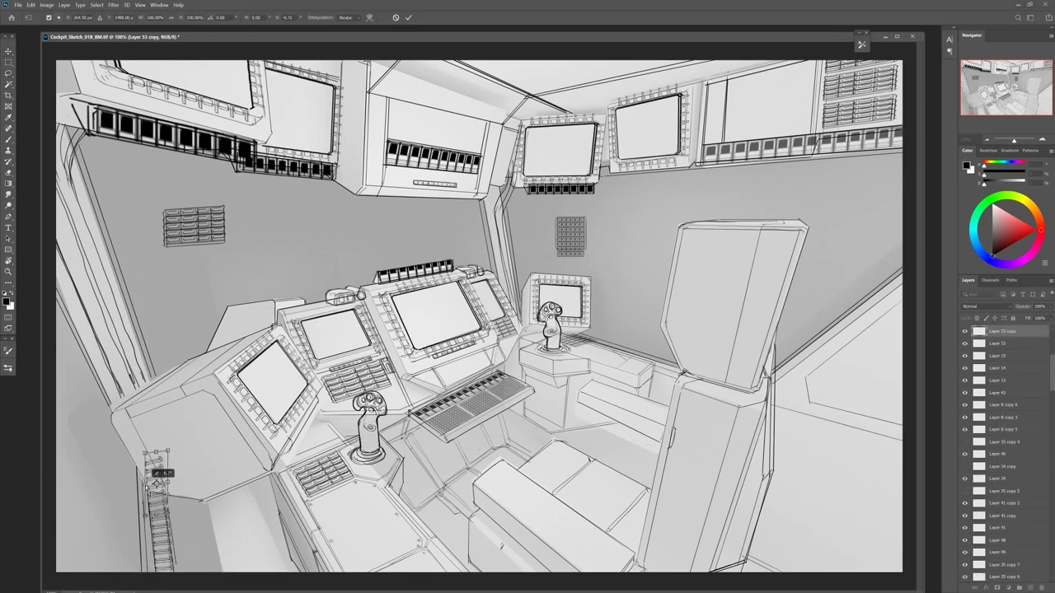
key(b)
Move a copied stair piece to the lower left as stepped blocks and duplicate it
ctrl+click(456, 429)
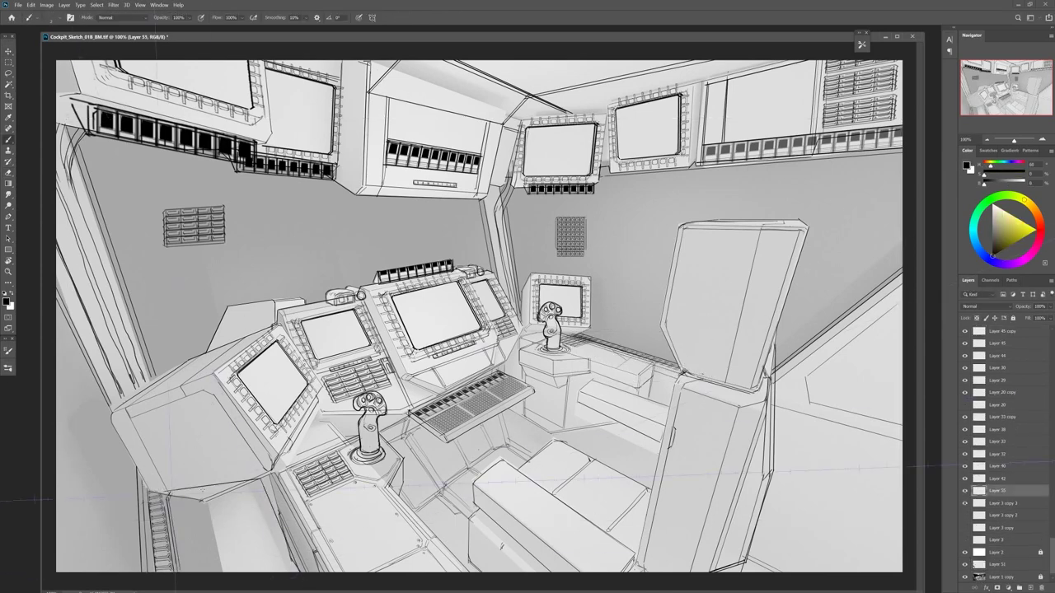
ctrl+click(266, 516)
key(e)
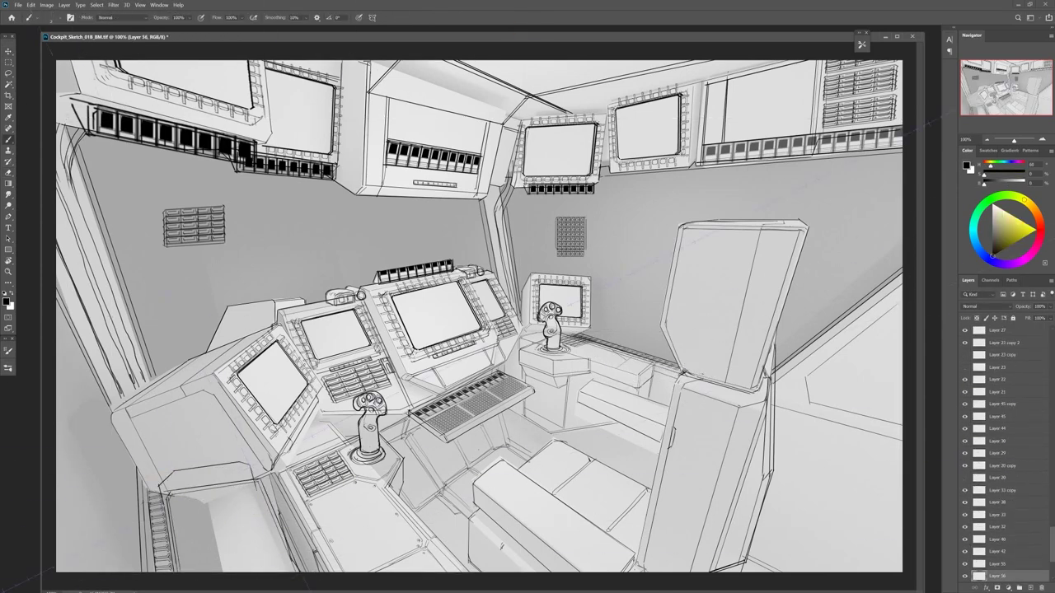
ctrl+alt+drag(206, 476, 610, 356)
key(ctrl+minus)
key(ctrl+plus)
key(ctrl+alt+t)
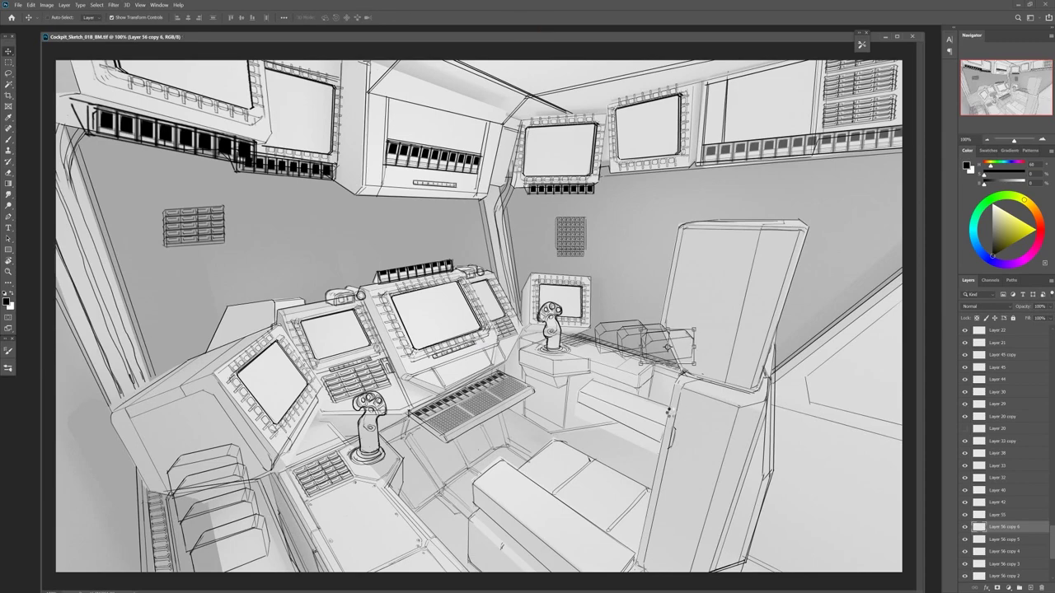
Paste a grid keypad beside the lower joystick, angled to the console, then select Layer 58
key(ctrl+v)
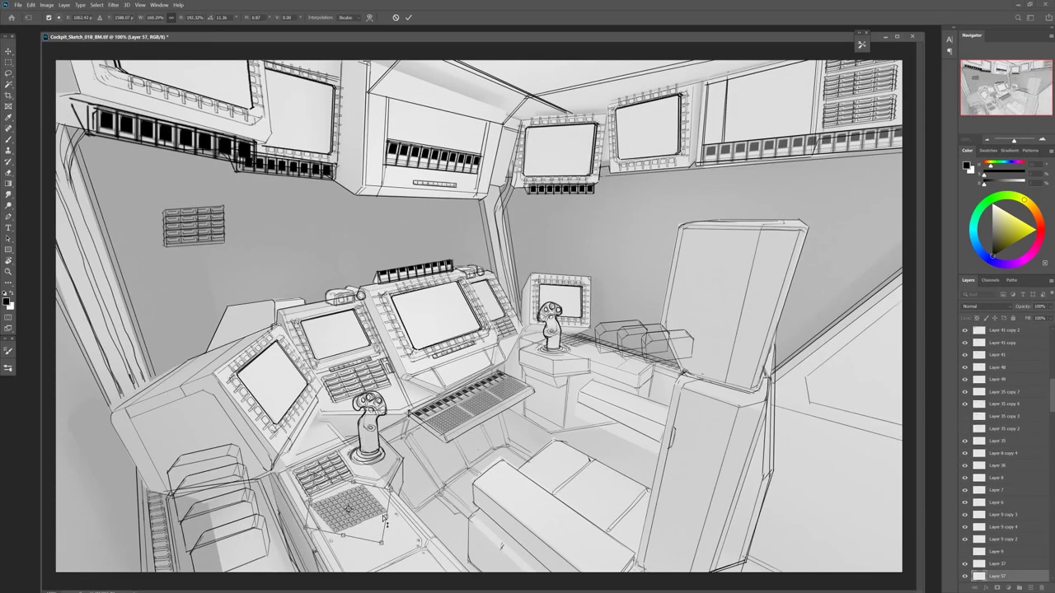
drag(362, 512, 373, 518)
ctrl+drag(312, 538, 327, 527)
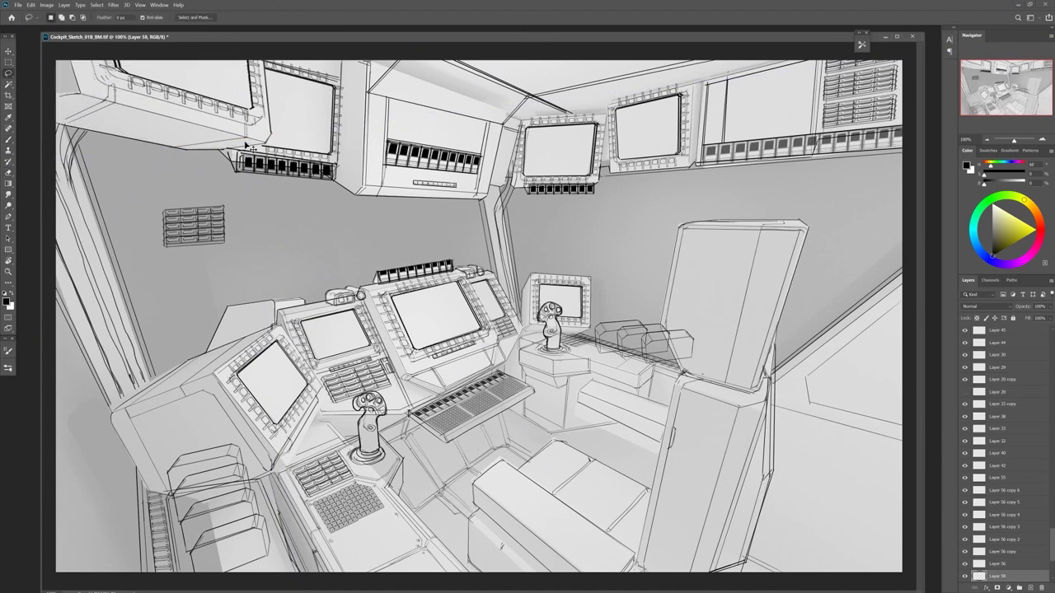
key(v)
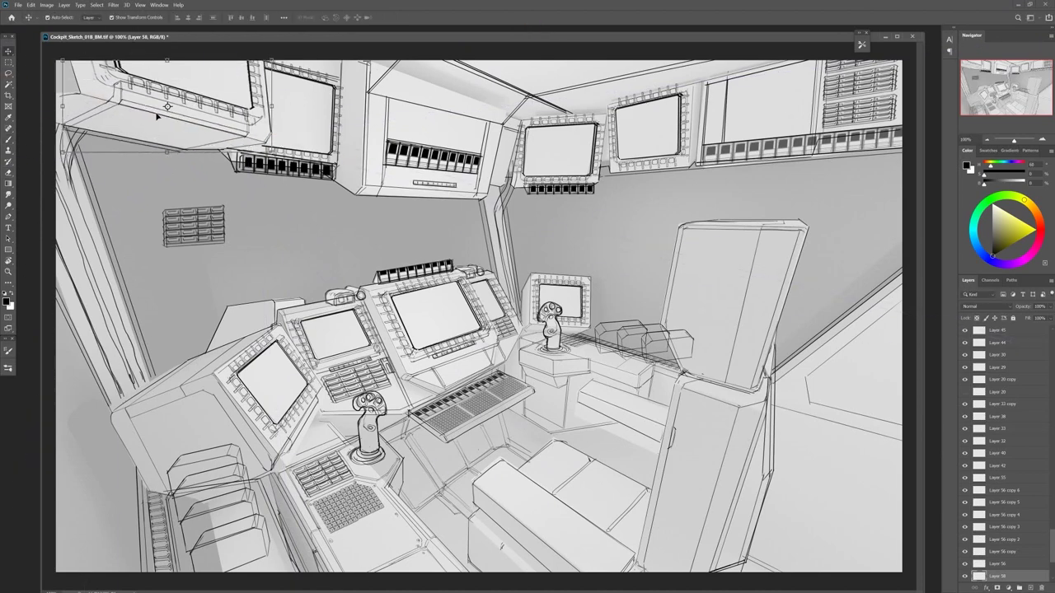
key(b)
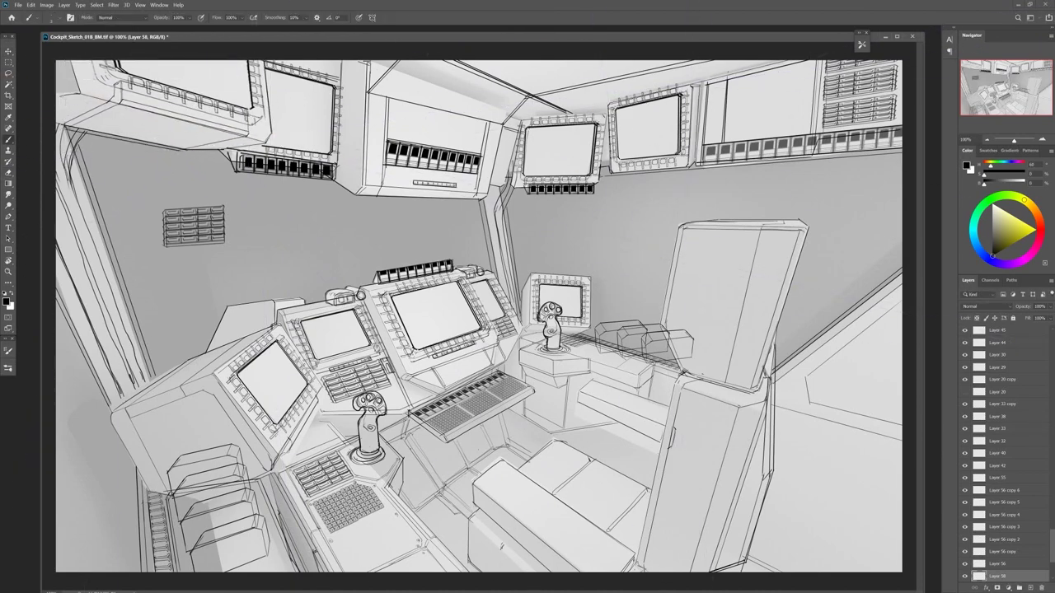
key(v)
click(501, 200)
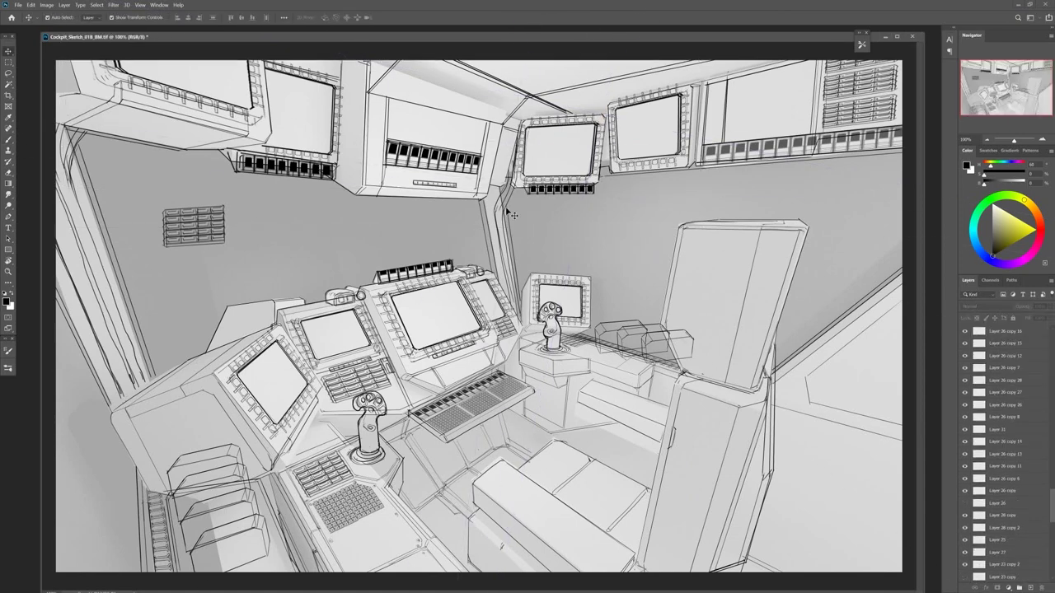
click(594, 201)
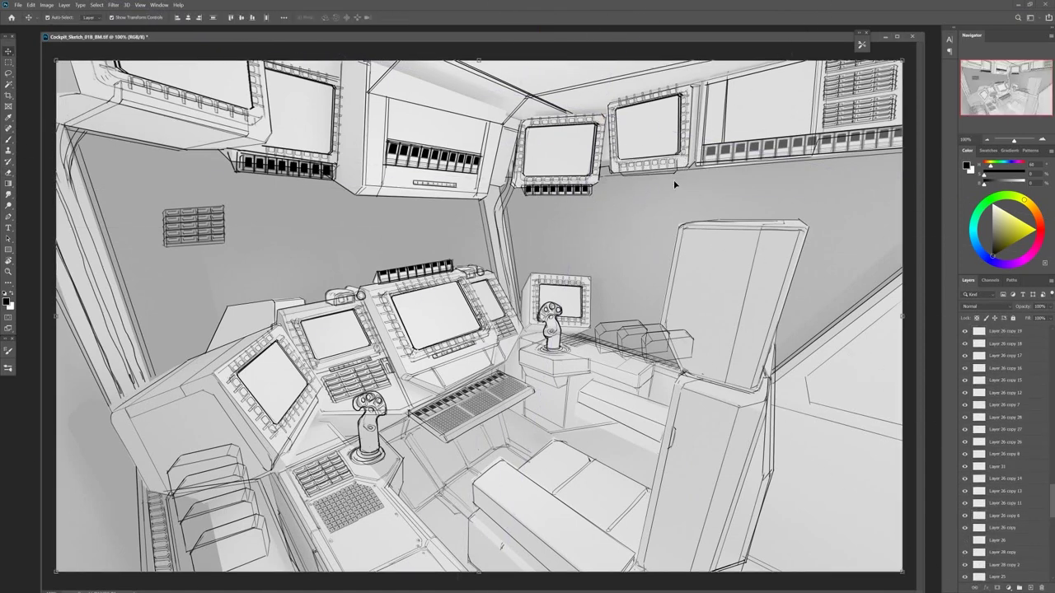
Duplicate the small wall panel into a 2x7 grid and add small-panel rows to the ceiling and left wall
key(b)
key(v)
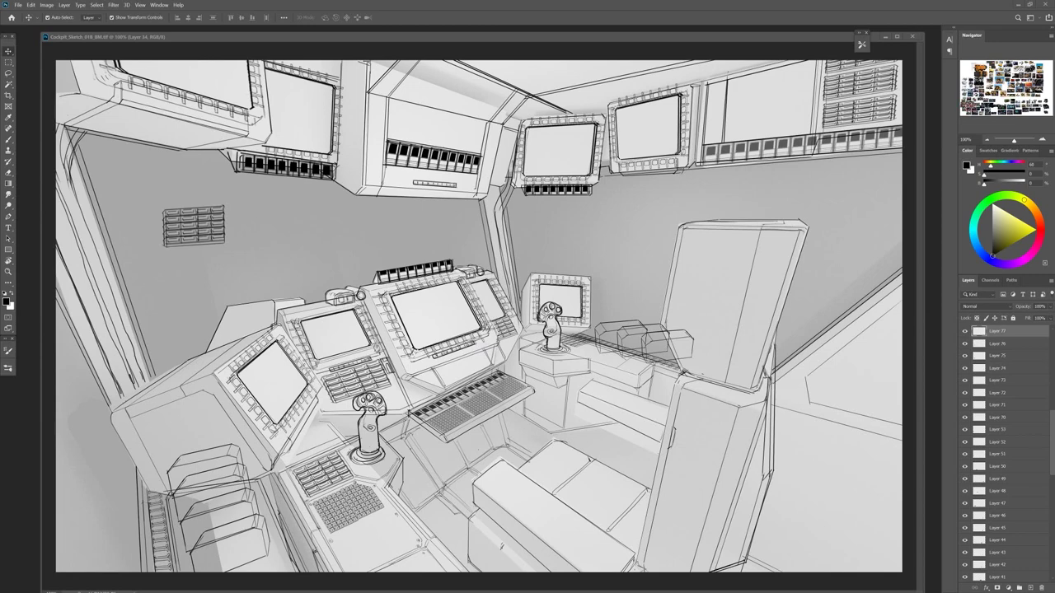
key(b)
key(v)
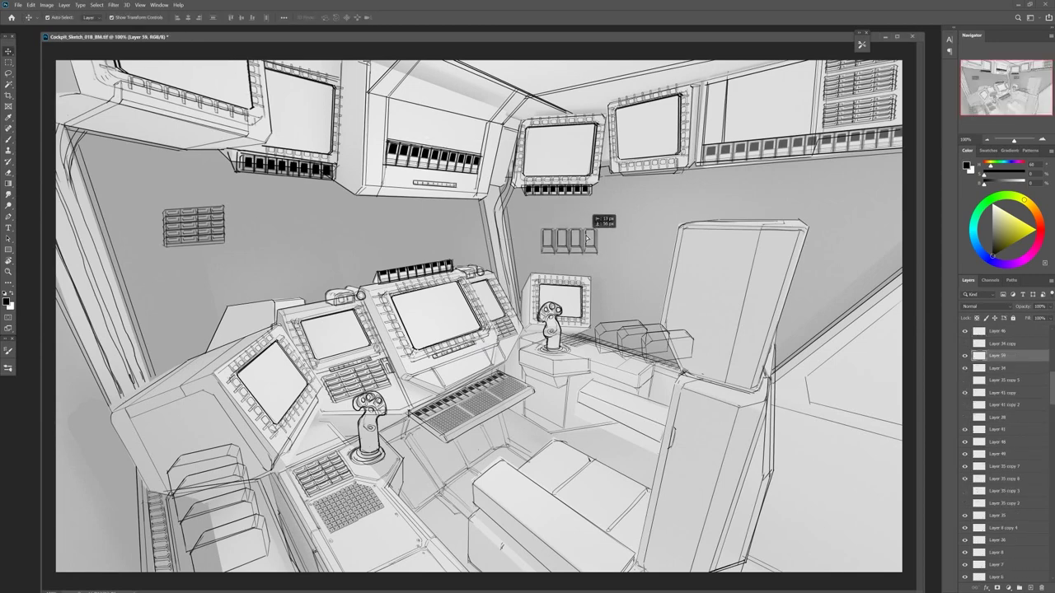
mouse_move(637, 224)
alt+mouse_down()
mouse_move(654, 229)
mouse_move(641, 227)
alt+mouse_up()
key(b)
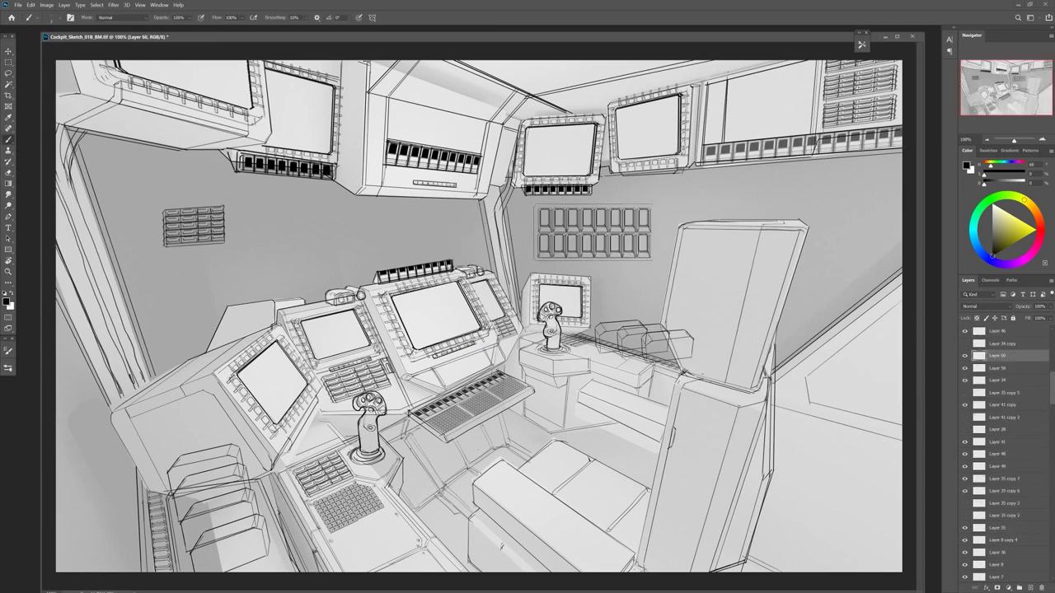
alt+drag(436, 153, 437, 124)
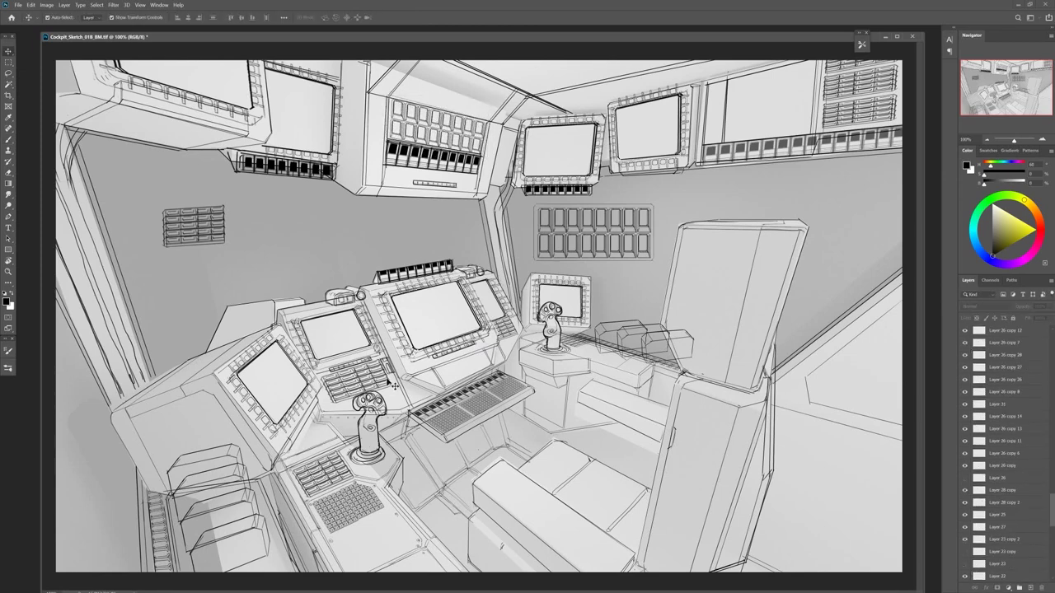
alt+drag(642, 219, 369, 244)
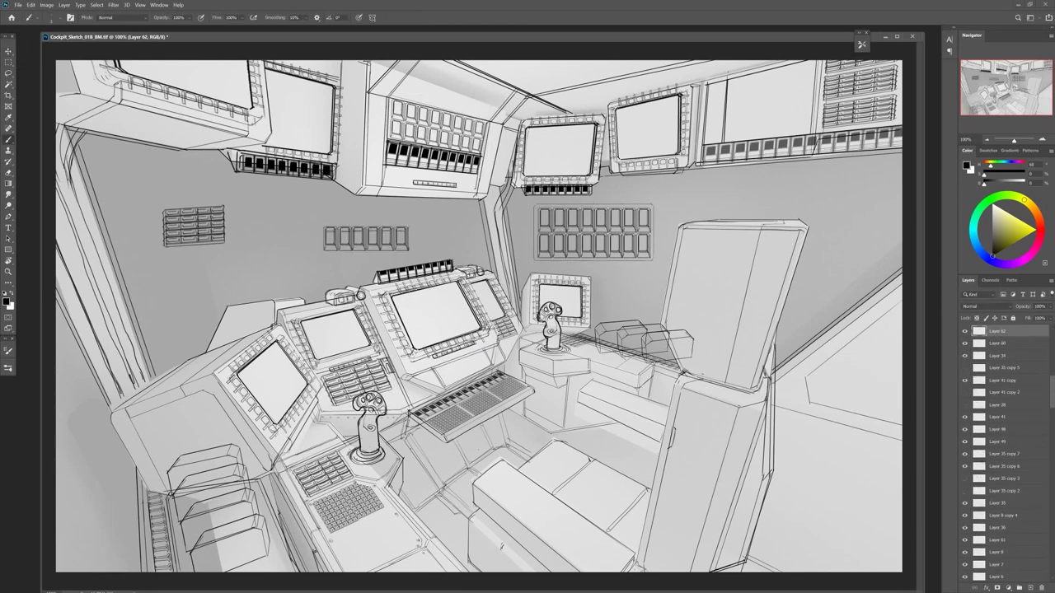
Move the five-panel row up and left, then undo the right wall grid and the left row
key(v)
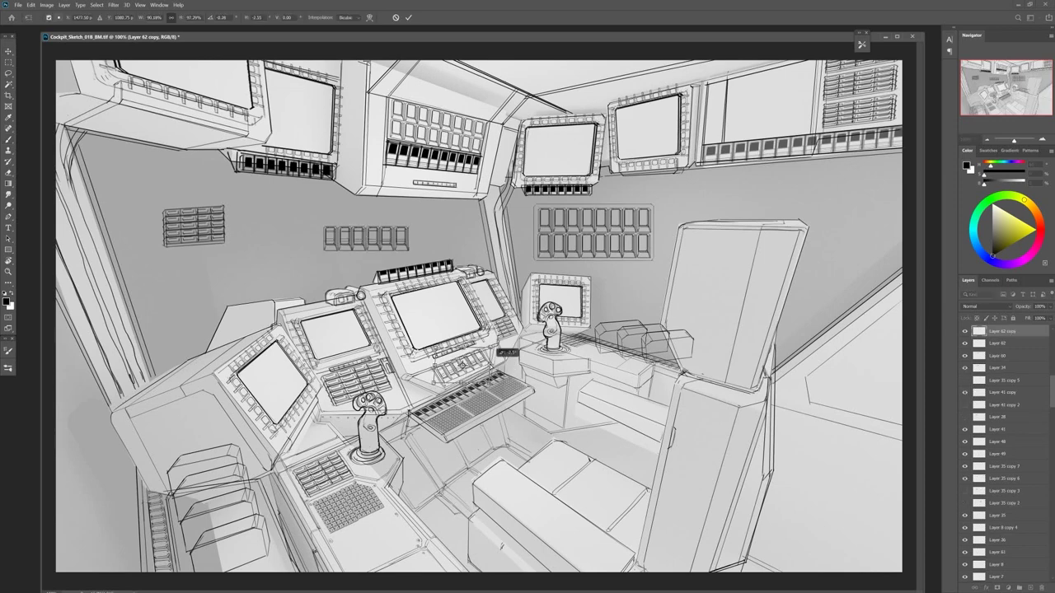
drag(365, 238, 236, 226)
key(Delete)
key(Delete)
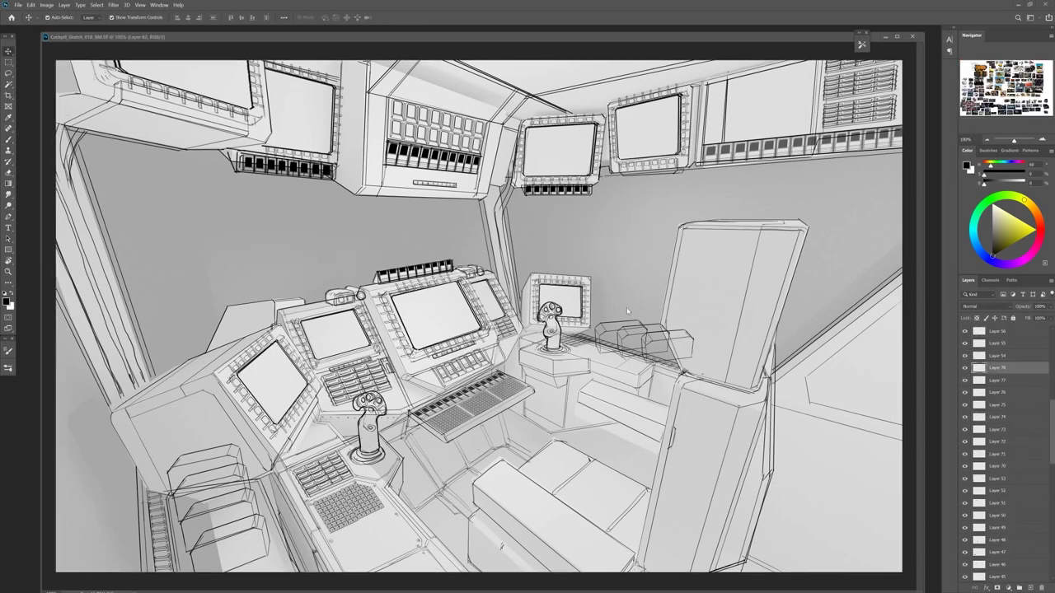
key(ctrl+shift+alt+n)
key(b)
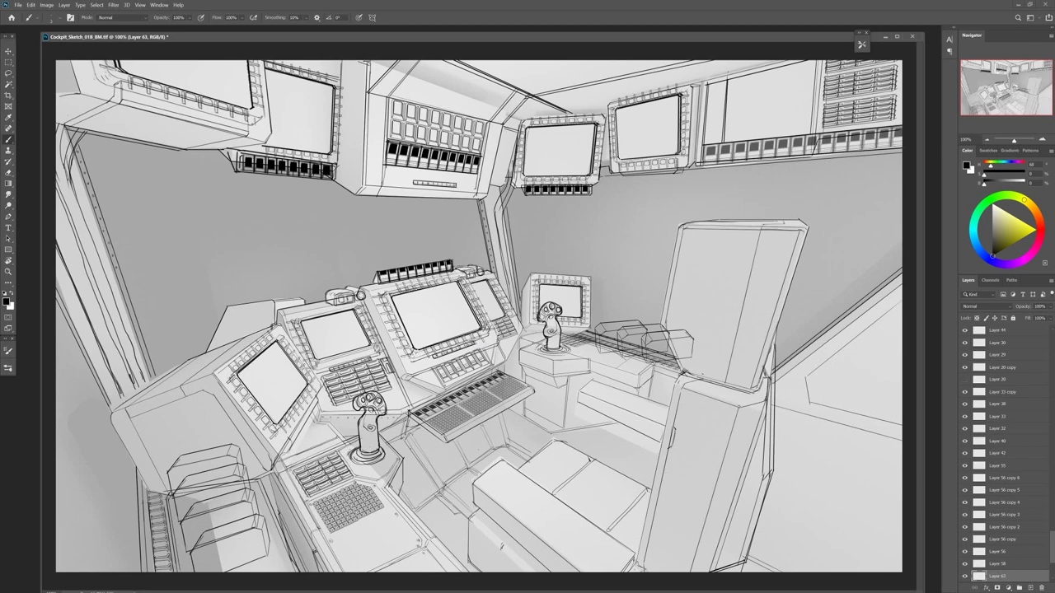
Reshape the small screen frame, then select Layer 7 to ink bold black outlines around the seat and console edges
ctrl+click(563, 317)
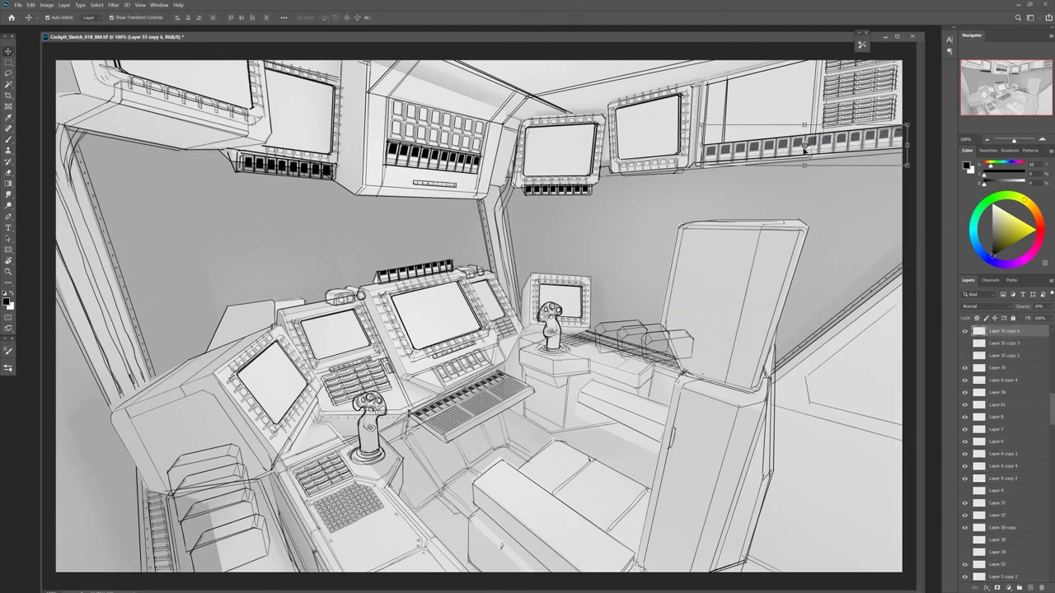
key(ctrl+t)
key(Return)
ctrl+click(565, 324)
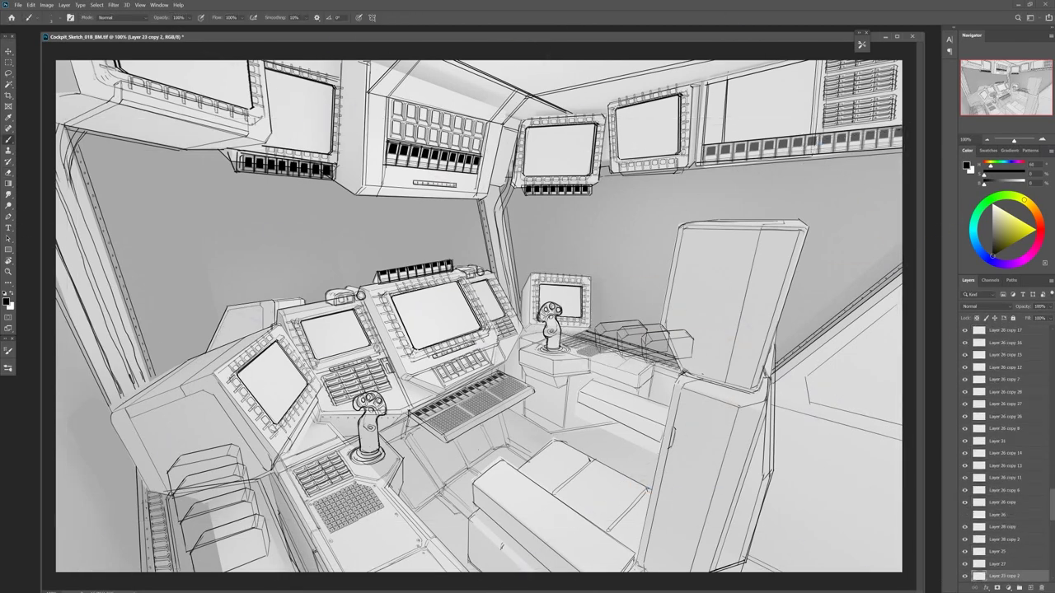
click(1028, 588)
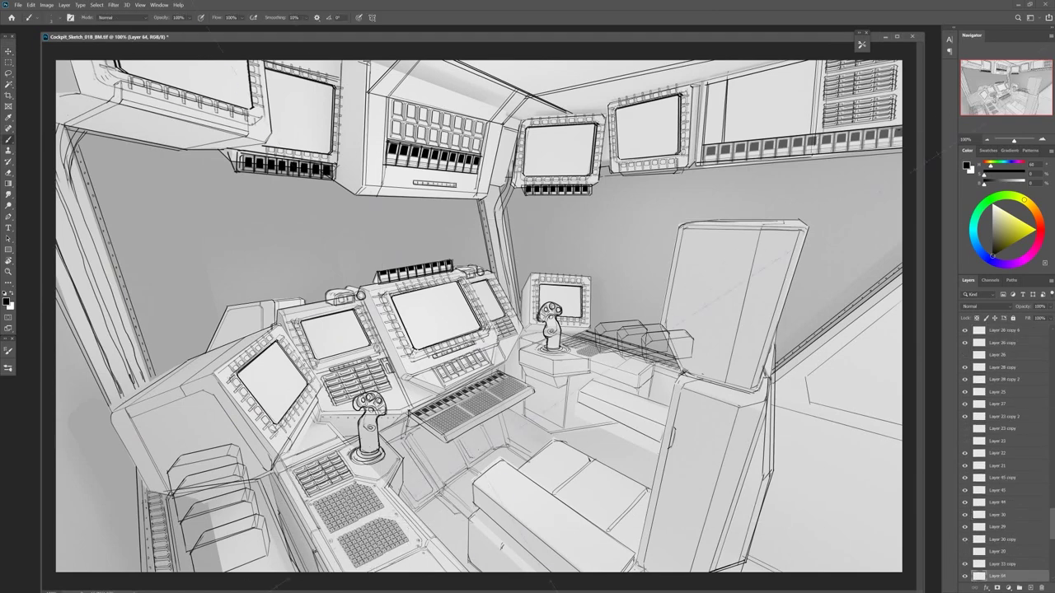
ctrl+click(593, 281)
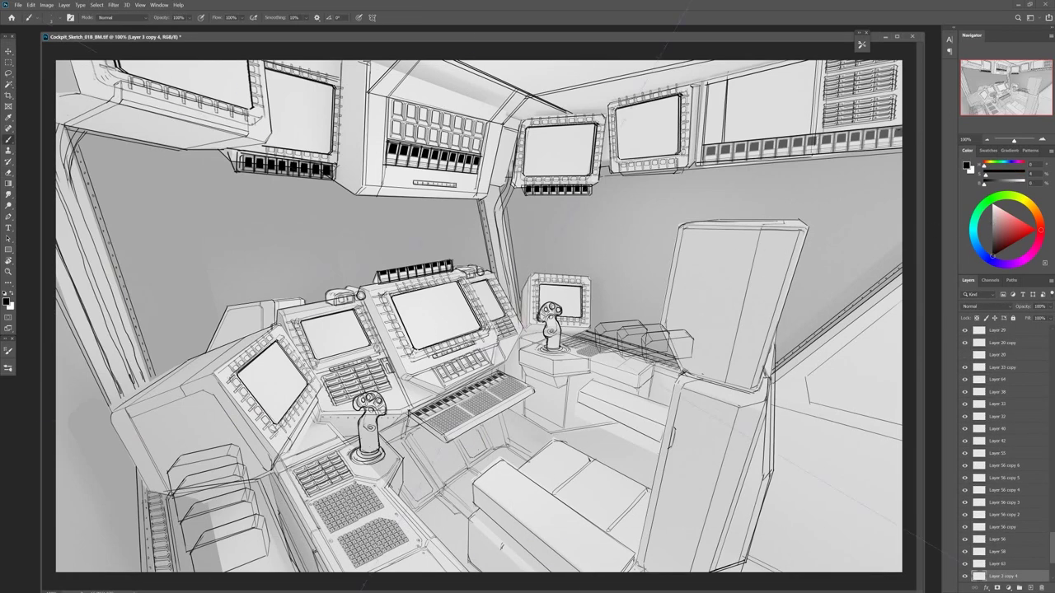
key(alt+comma)
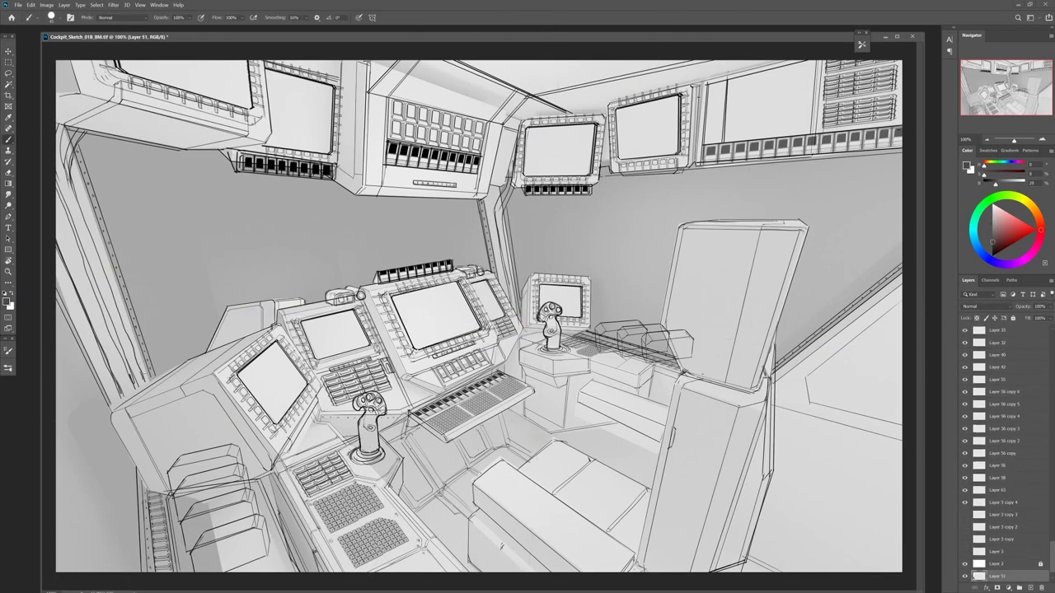
ctrl+click(235, 544)
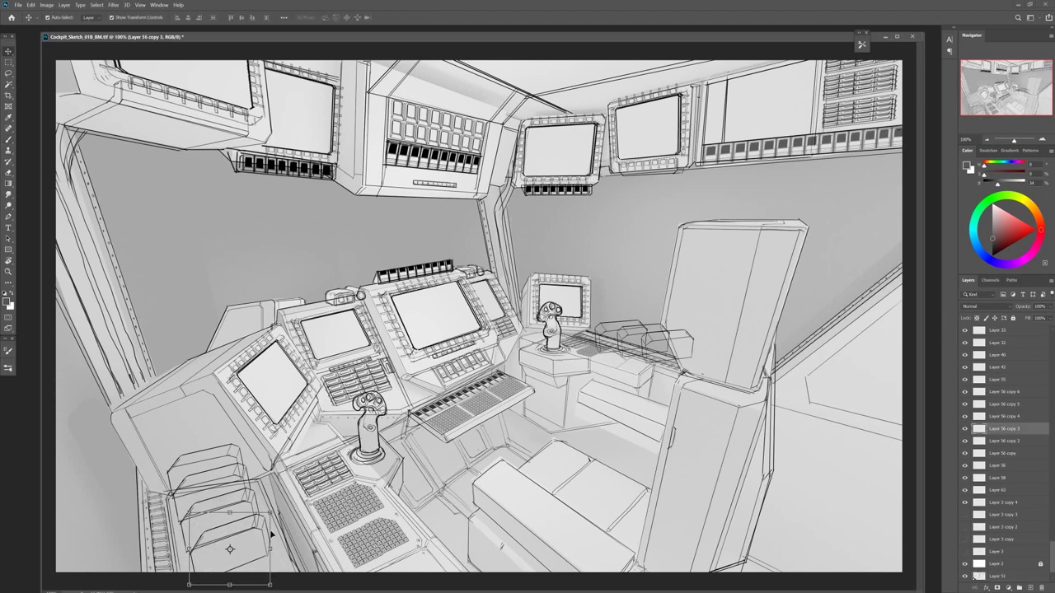
ctrl+click(206, 478)
ctrl+click(256, 401)
key(b)
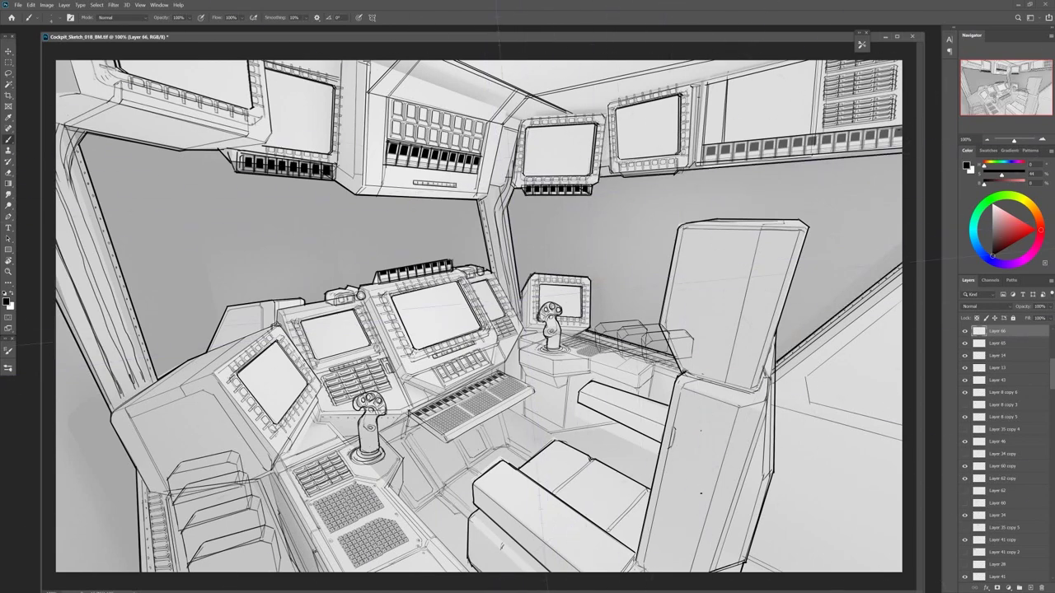
Select Layer 51 copy 2, undo the last change, and check the reference collage
key(v)
click(583, 155)
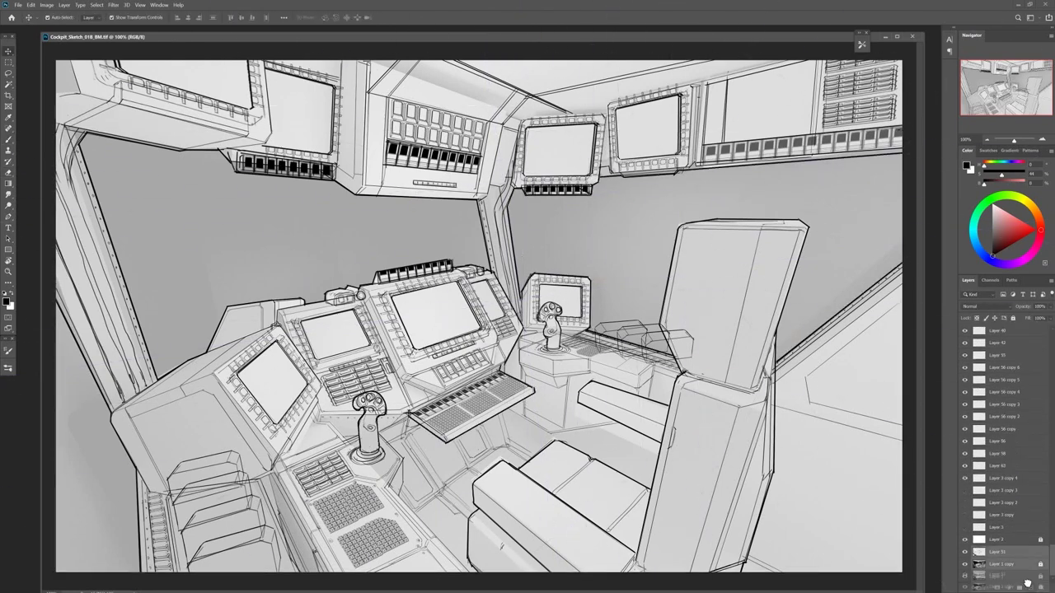
key(b)
key(ctrl+z)
key(ctrl+z)
key(ctrl+z)
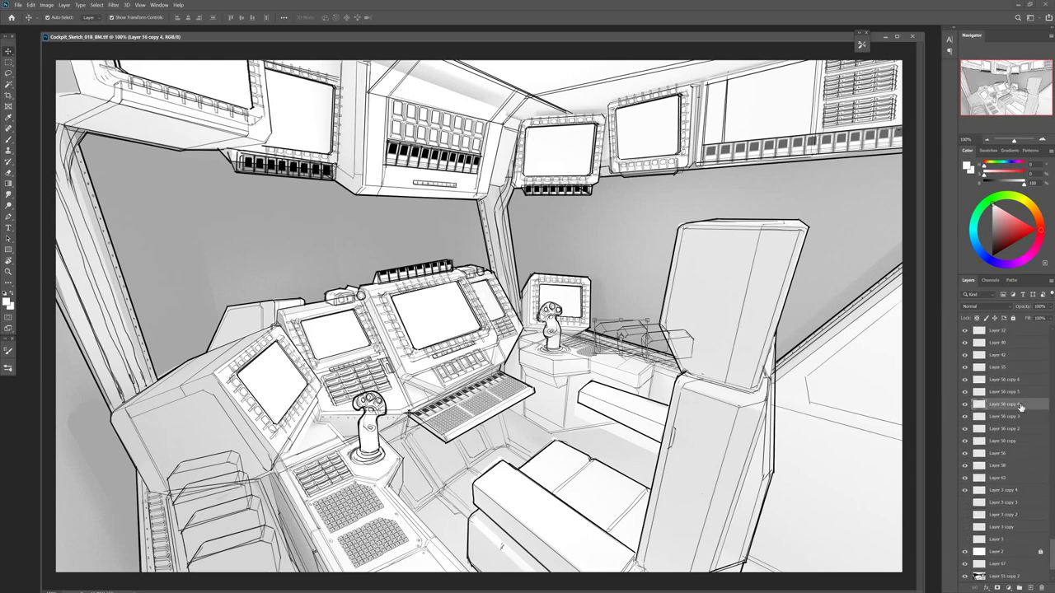
key(ctrl+Tab)
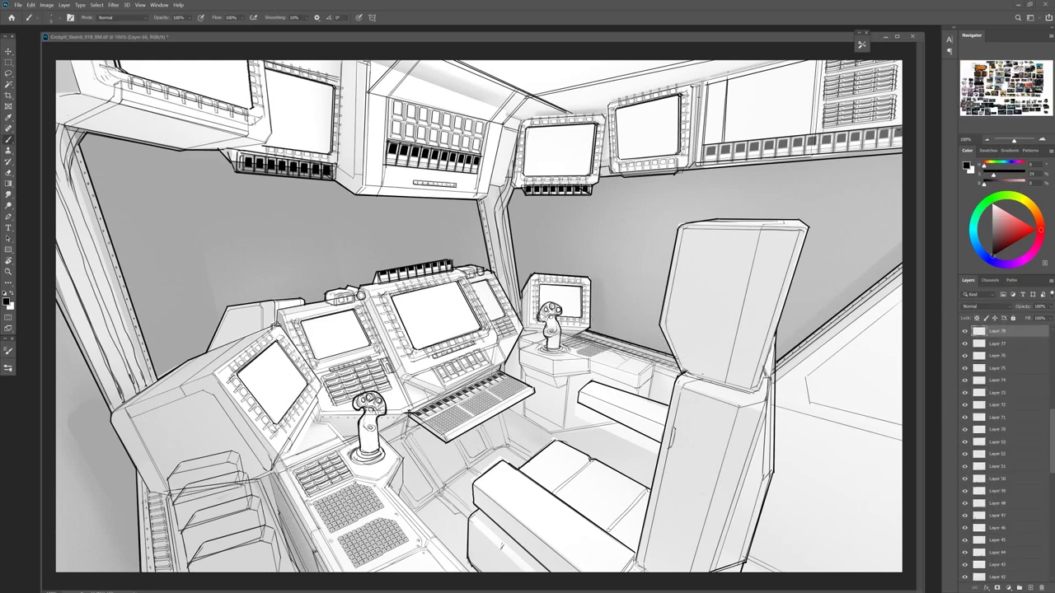
key(ctrl+Tab)
Duplicate the grid panel and place the copy further along the ceiling
key(v)
mouse_move(445, 99)
mouse_down()
mouse_move(469, 83)
mouse_move(483, 42)
mouse_move(545, 76)
mouse_move(473, 97)
mouse_move(453, 86)
mouse_up()
click(372, 72)
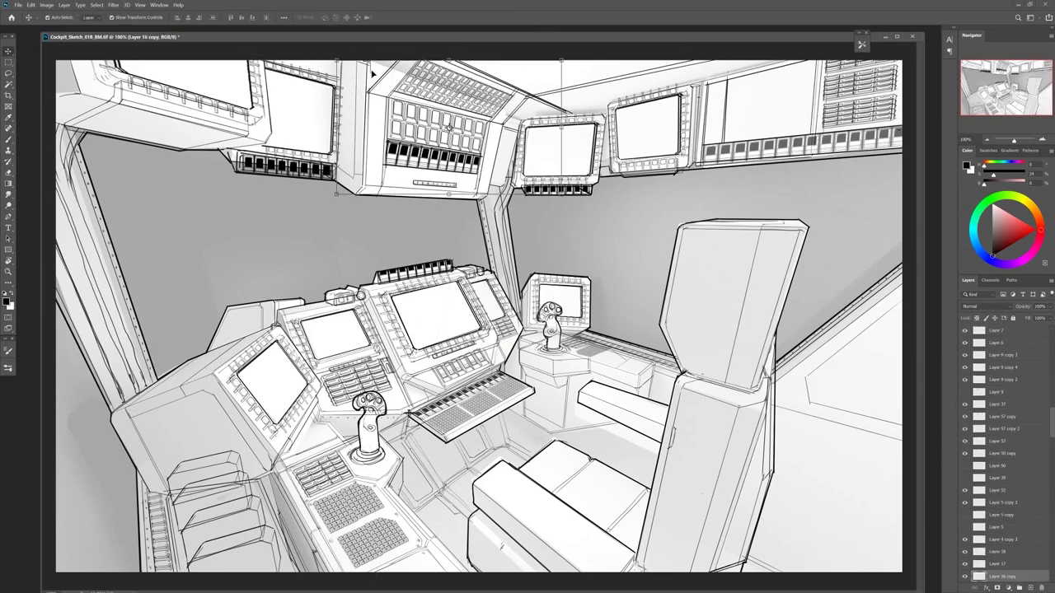
click(372, 72)
key(b)
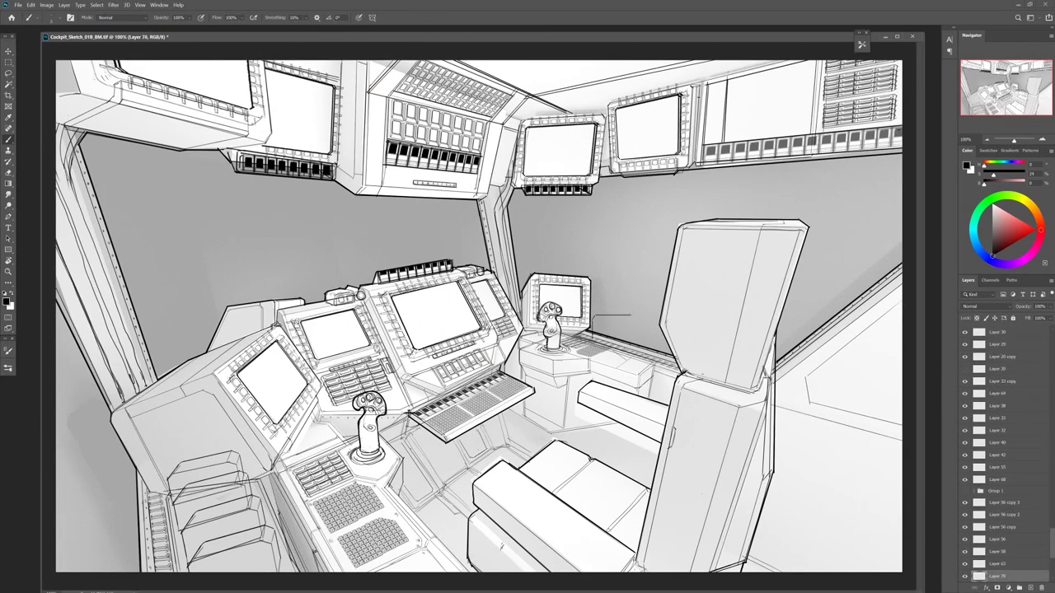
Alt-drag the vent shape to the right to line vent blocks along the console
key(v)
alt+drag(618, 328, 674, 316)
key(b)
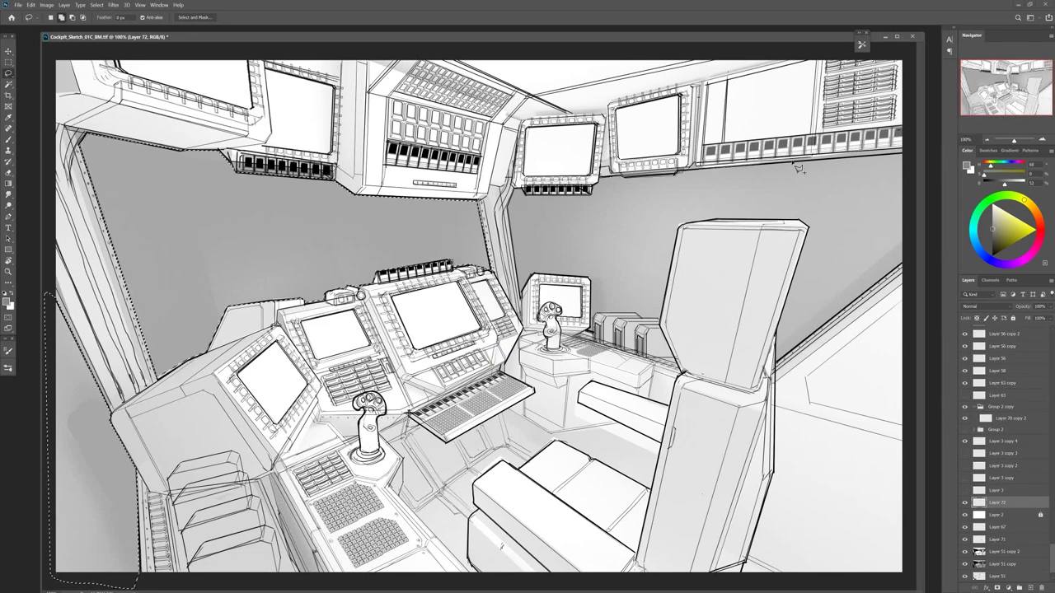
Fill the lassoed windows dark on a Multiply layer at 21% opacity
key(alt+BackSpace)
key(ctrl+d)
key(shift+alt+m)
drag(1010, 318, 1020, 318)
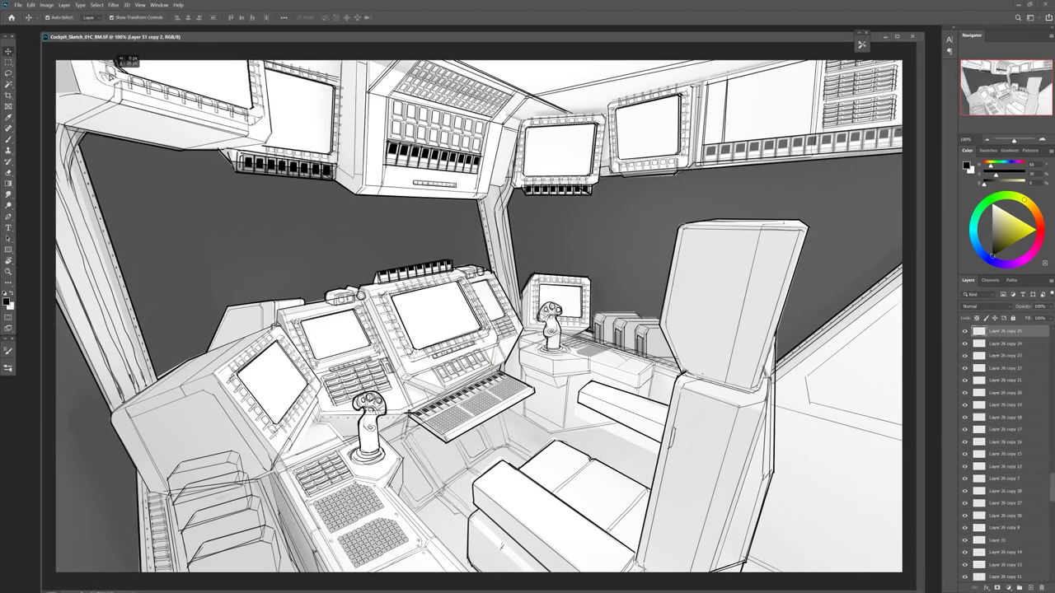
Move the striped panel onto the right wall and warp it into wall perspective
shift+click(770, 519)
key(ctrl+shift+alt+n)
key(v)
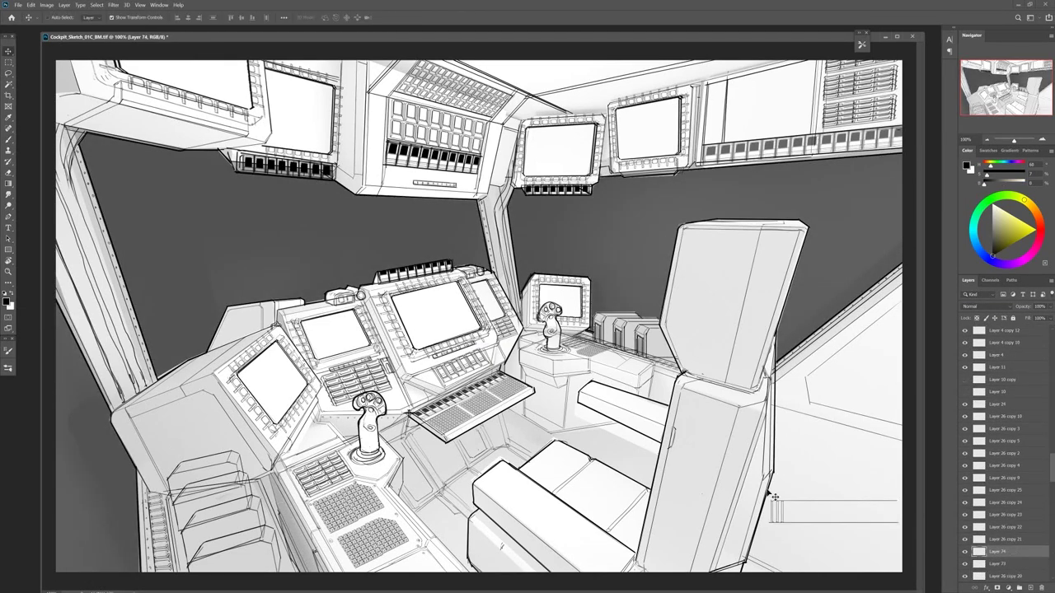
drag(768, 487, 857, 424)
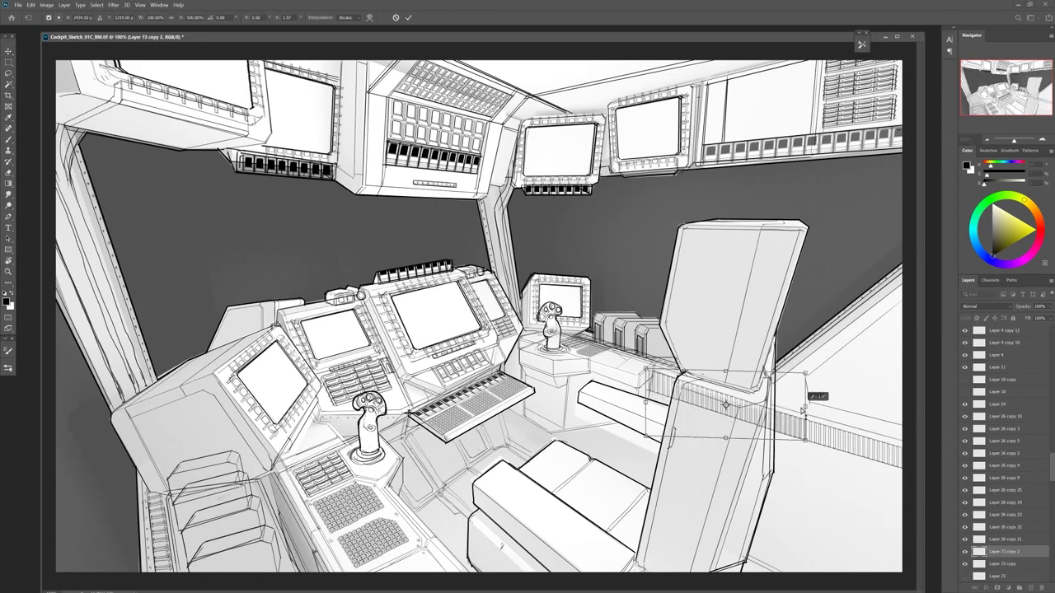
key(l)
click(997, 551)
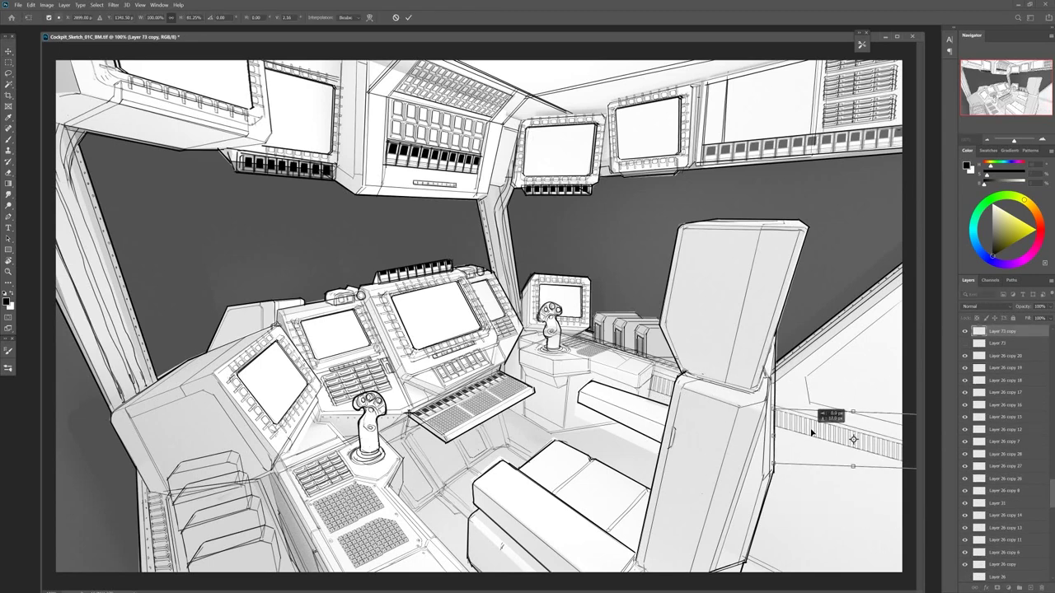
Warp the panel sketch onto the lower-right wall as door panels, and cancel the stray striped-panel transform
shift+click(537, 207)
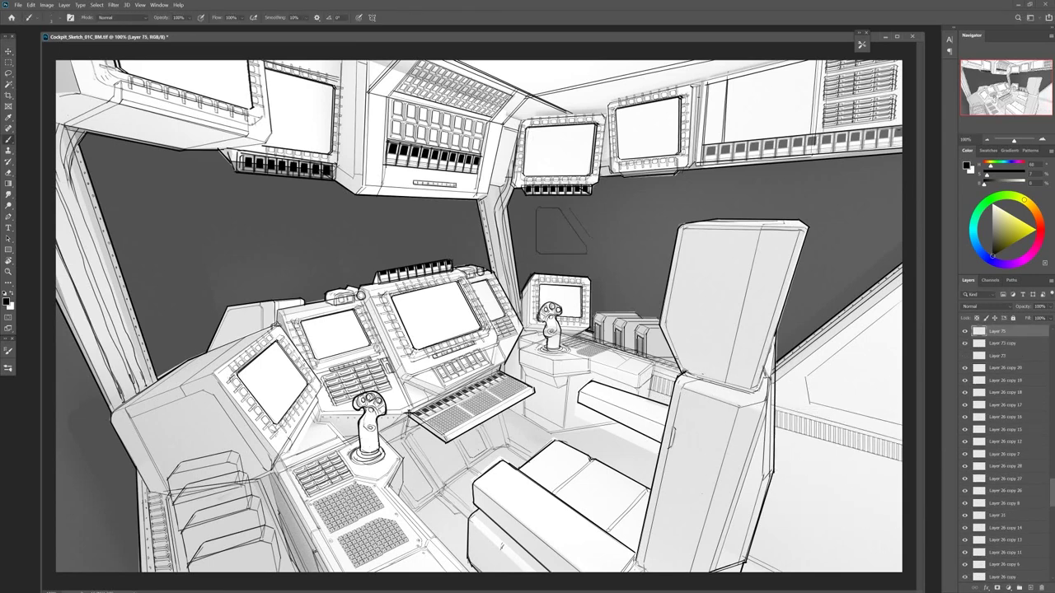
key(ctrl+t)
drag(594, 227, 819, 483)
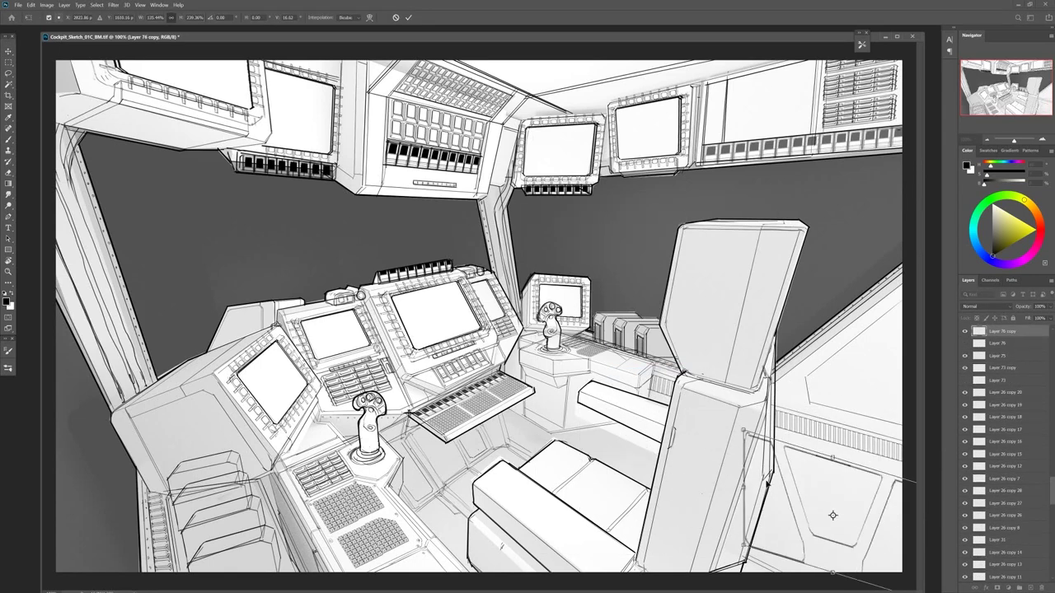
key(e)
key(v)
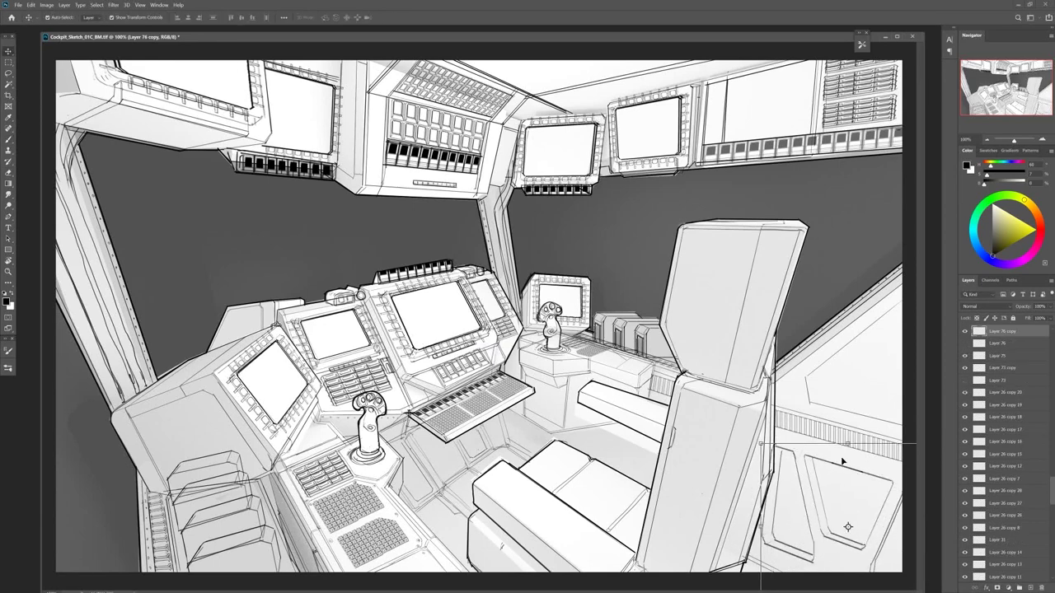
key(ctrl+e)
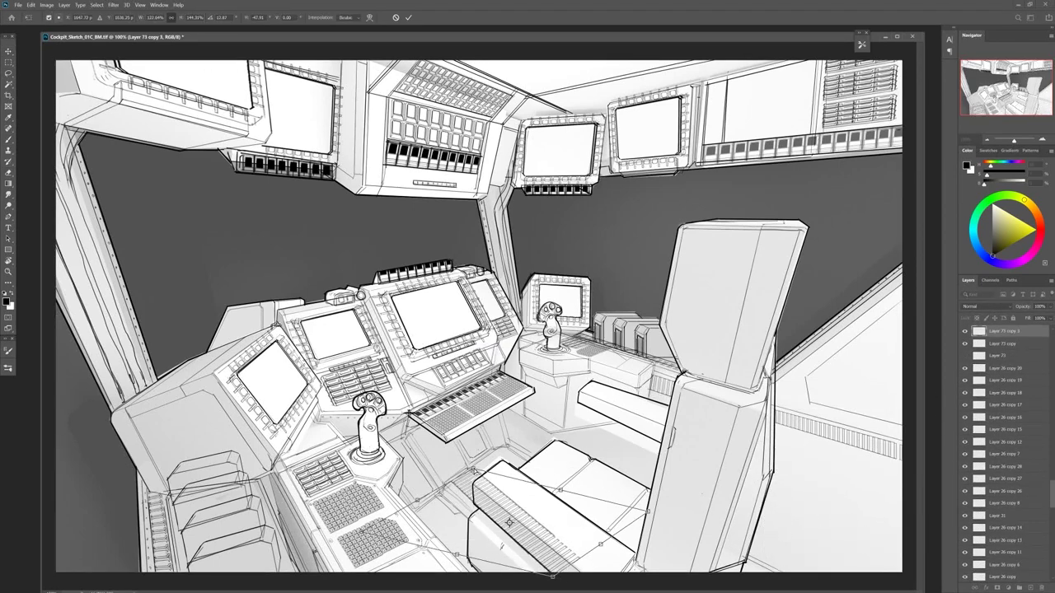
key(Escape)
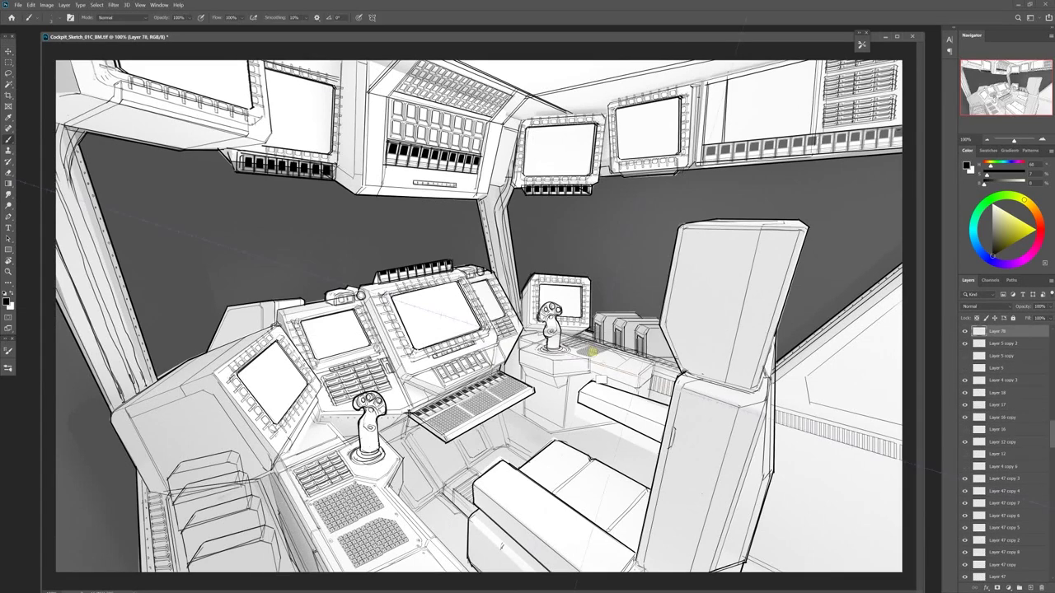
Ink and erase rung details on the left pillar across Layer 11 and Layer 3 copy 4
ctrl+click(375, 424)
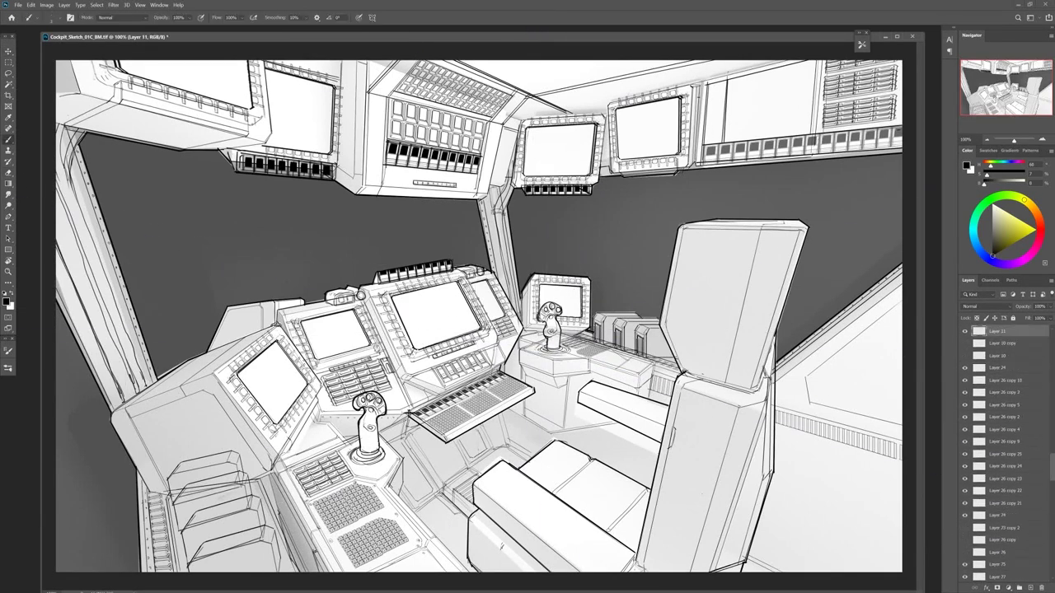
key(e)
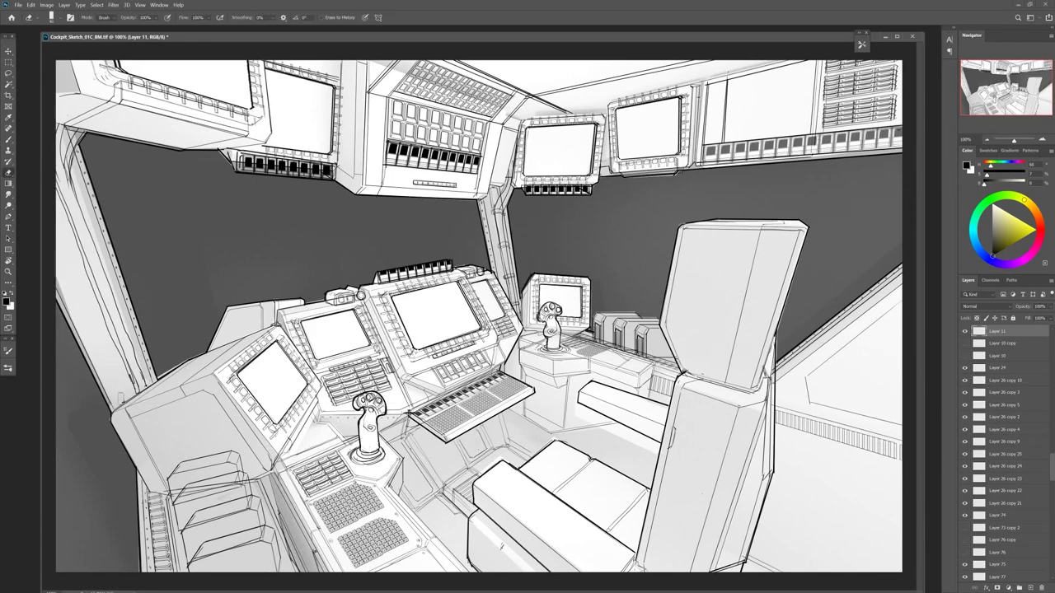
key(b)
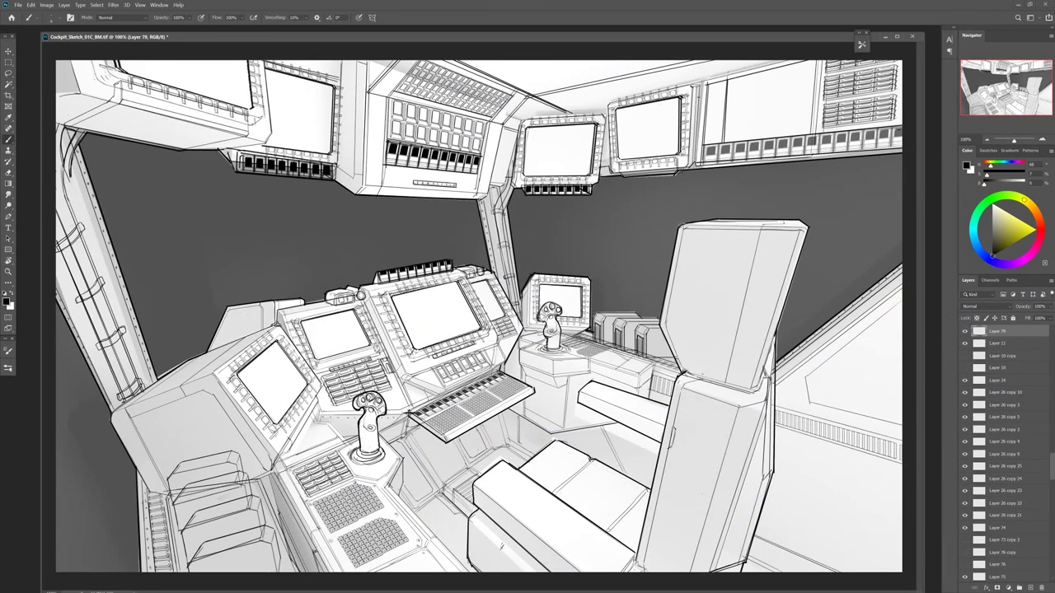
key(e)
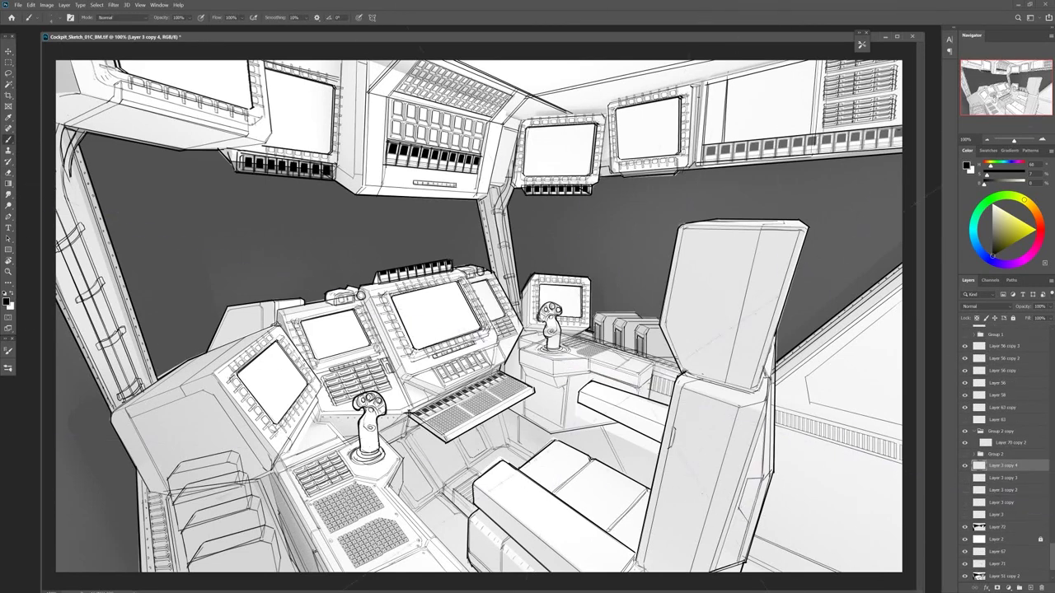
ctrl+click(552, 350)
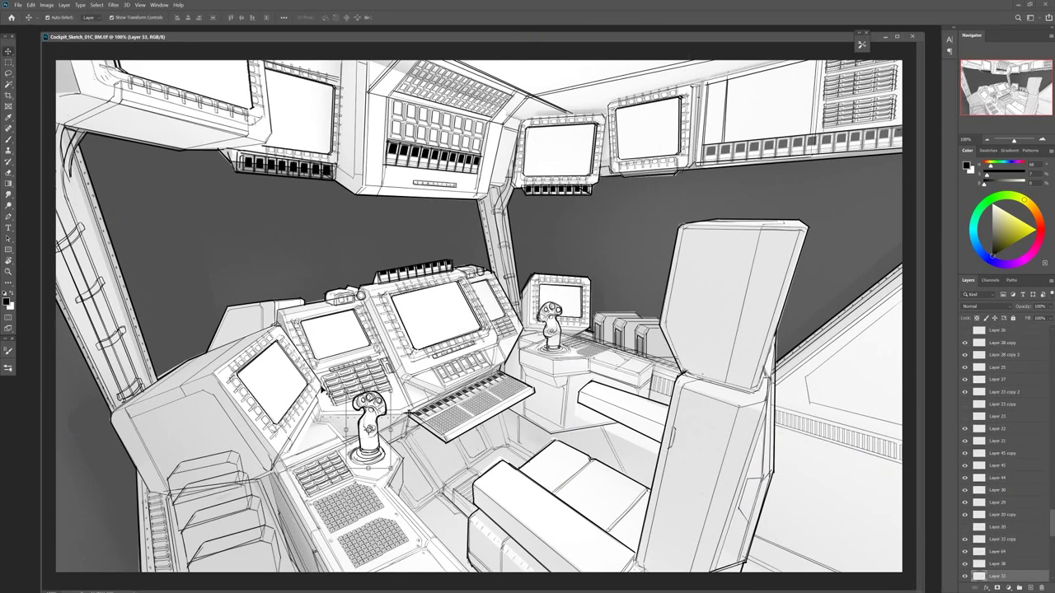
Stretch the bottom-right wall panel taller and commit the transform
ctrl+click(311, 409)
ctrl+click(832, 495)
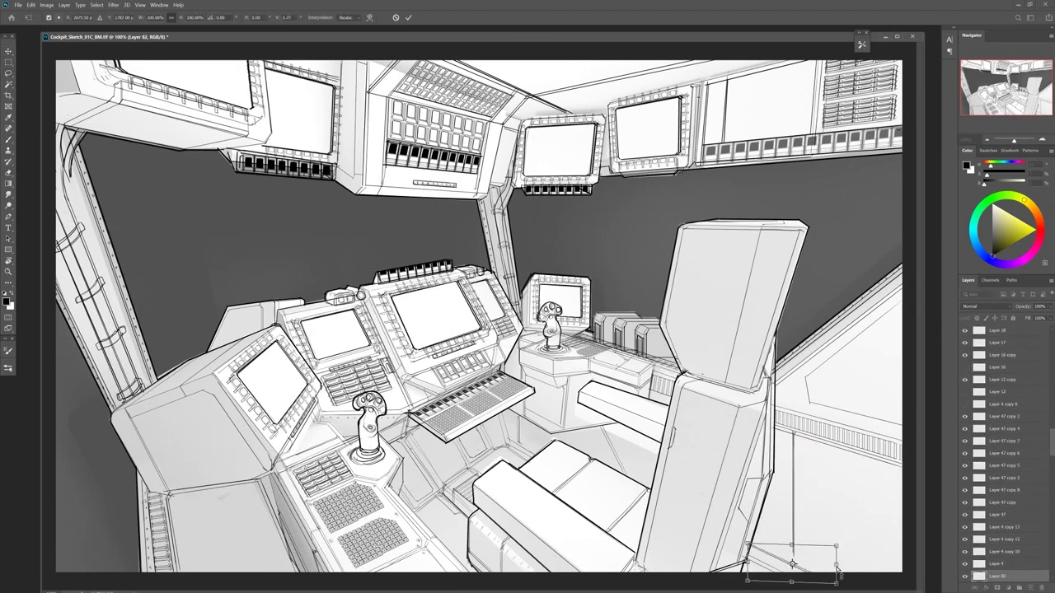
drag(834, 560, 833, 565)
key(Return)
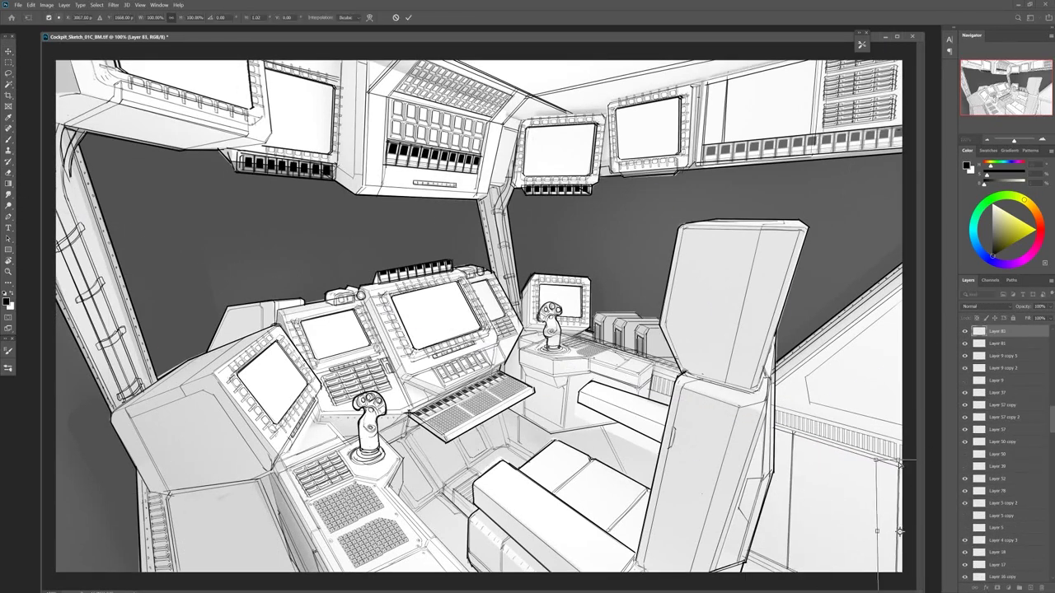
key(b)
key(ctrl+shift+alt+n)
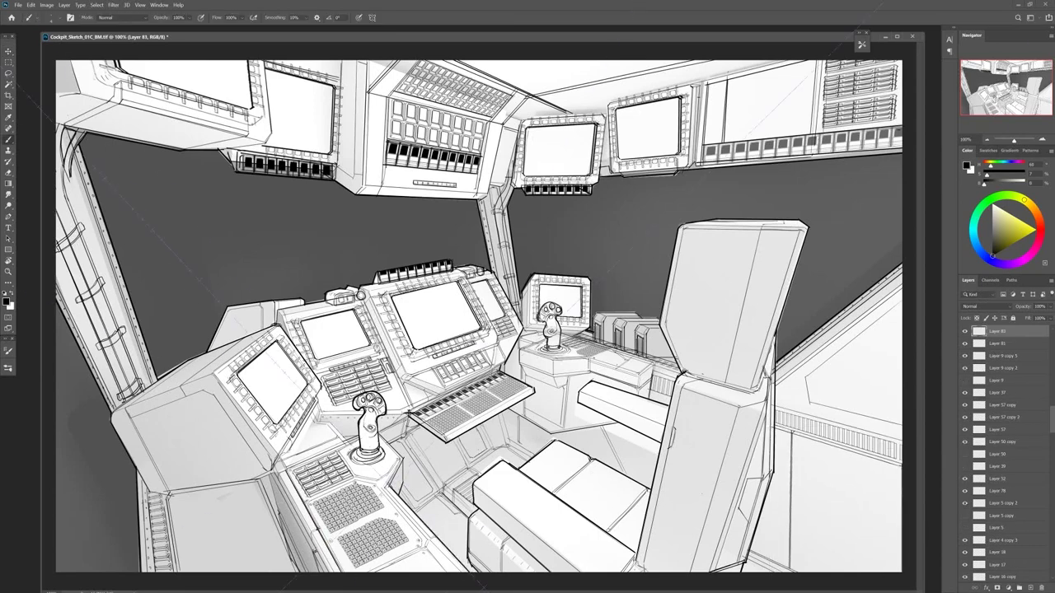
Use Layer 47 copies 3 and 4 to place stacked boxes along the lower-left console edge
ctrl+click(412, 262)
ctrl+click(504, 247)
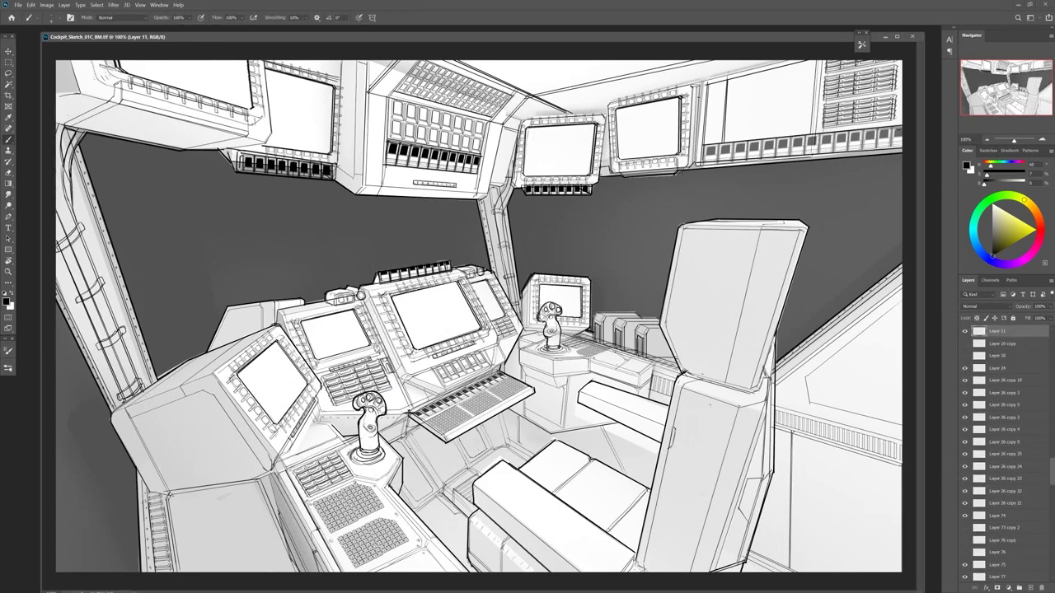
ctrl+click(574, 350)
ctrl+click(574, 350)
key(b)
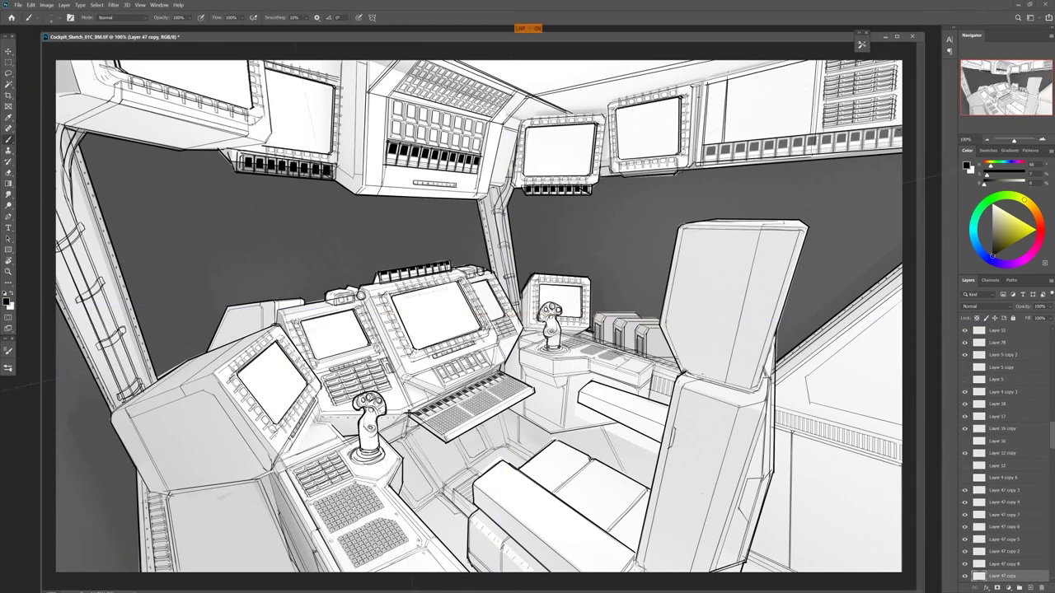
ctrl+click(335, 344)
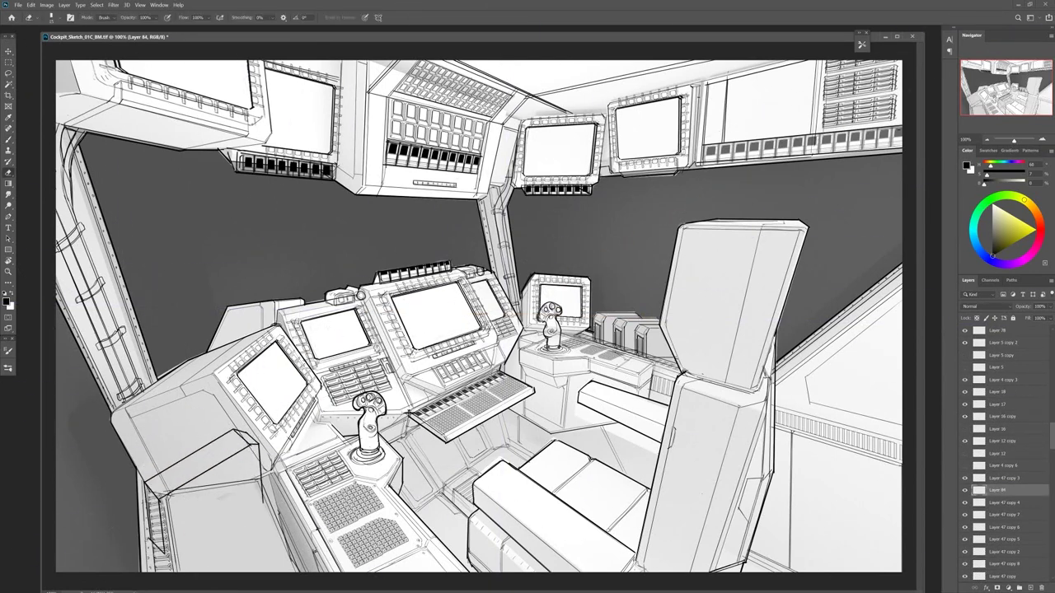
ctrl+alt+drag(219, 503, 236, 568)
key(ctrl+minus)
key(ctrl+plus)
key(ctrl+shift+alt+n)
key(b)
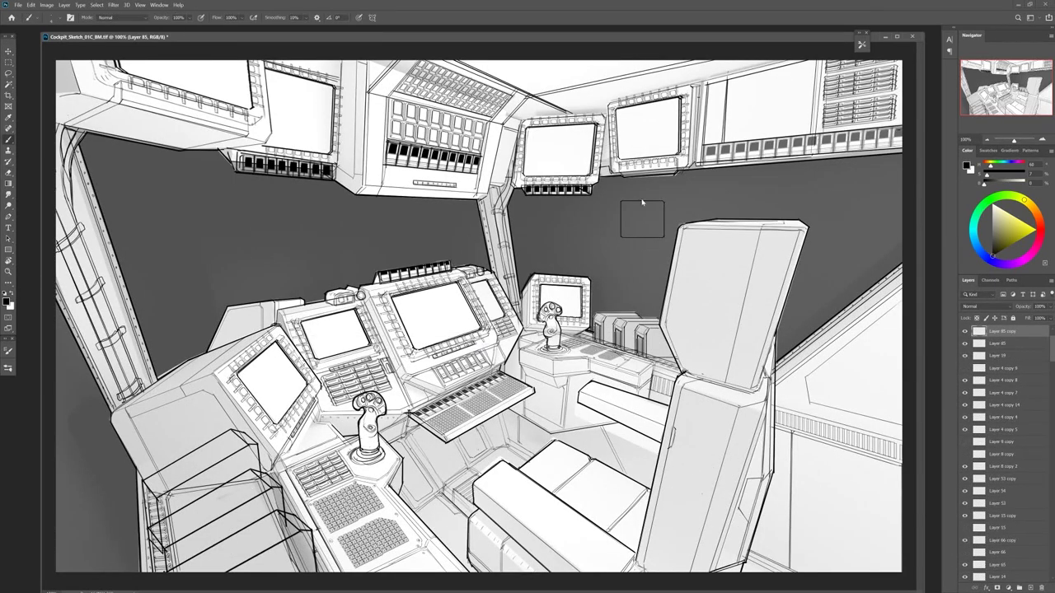
Place a second panel below the first and merge it into Layer 85
ctrl+drag(642, 202, 770, 100)
key(ctrl+e)
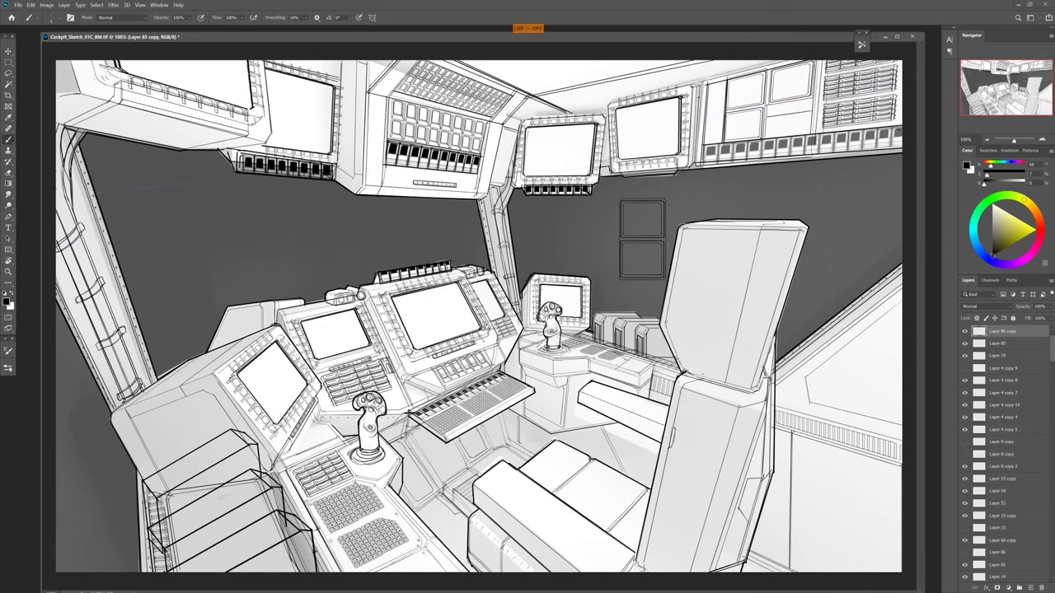
key(ctrl+shift+alt+n)
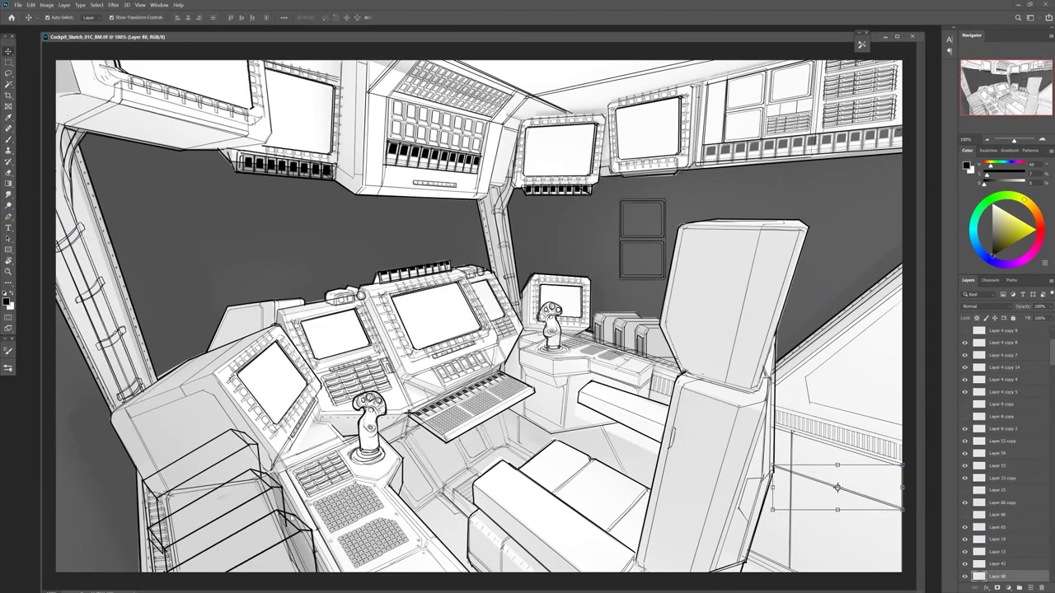
Delete the stacked box sketch lines and place a copy of the vent grid on the dark wall
ctrl+click(306, 494)
key(Delete)
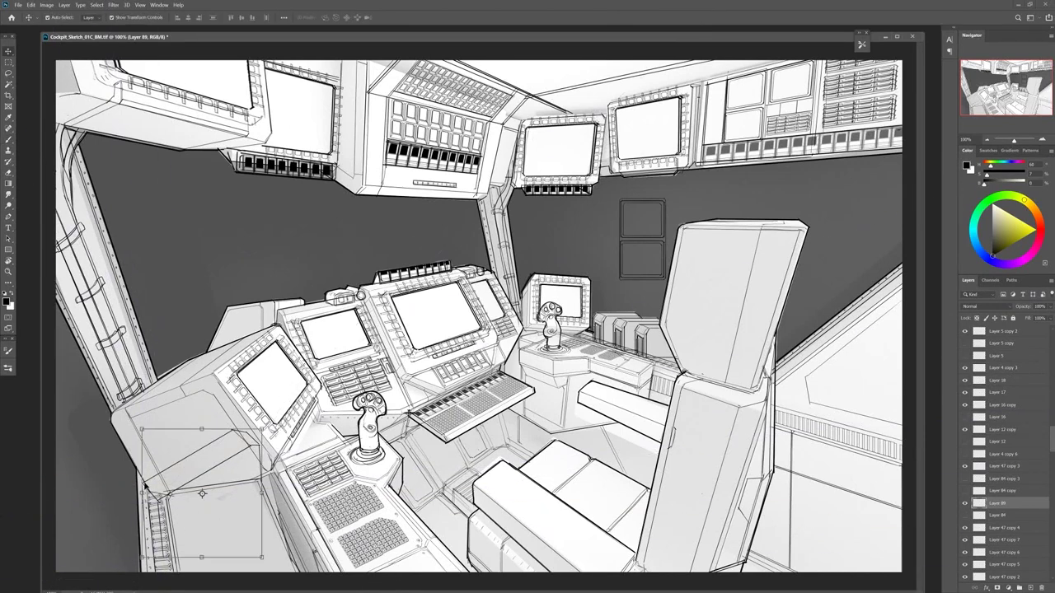
key(ctrl+t)
drag(626, 362, 606, 354)
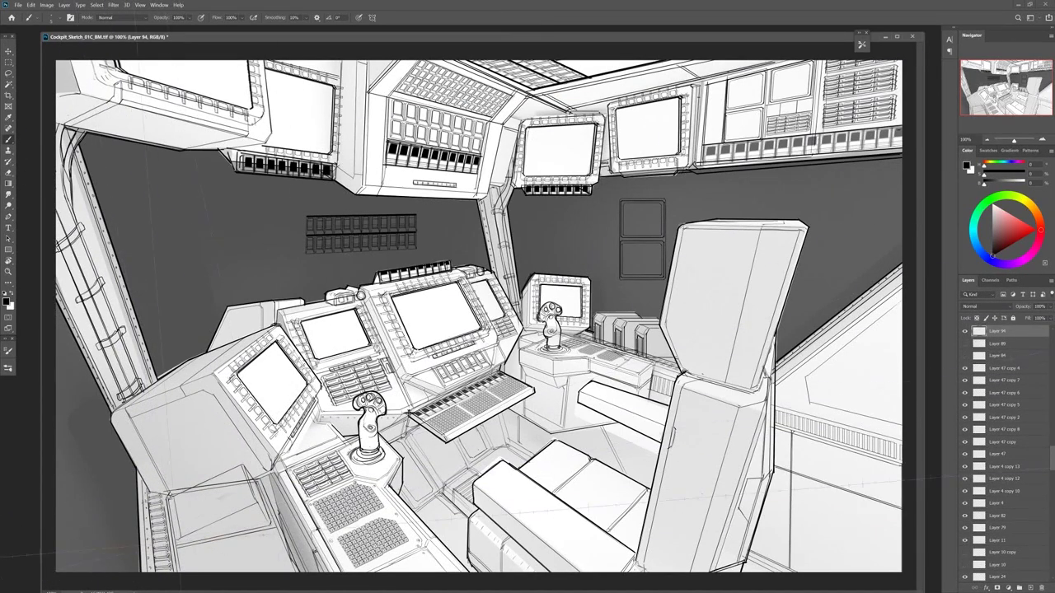
key(e)
ctrl+click(218, 515)
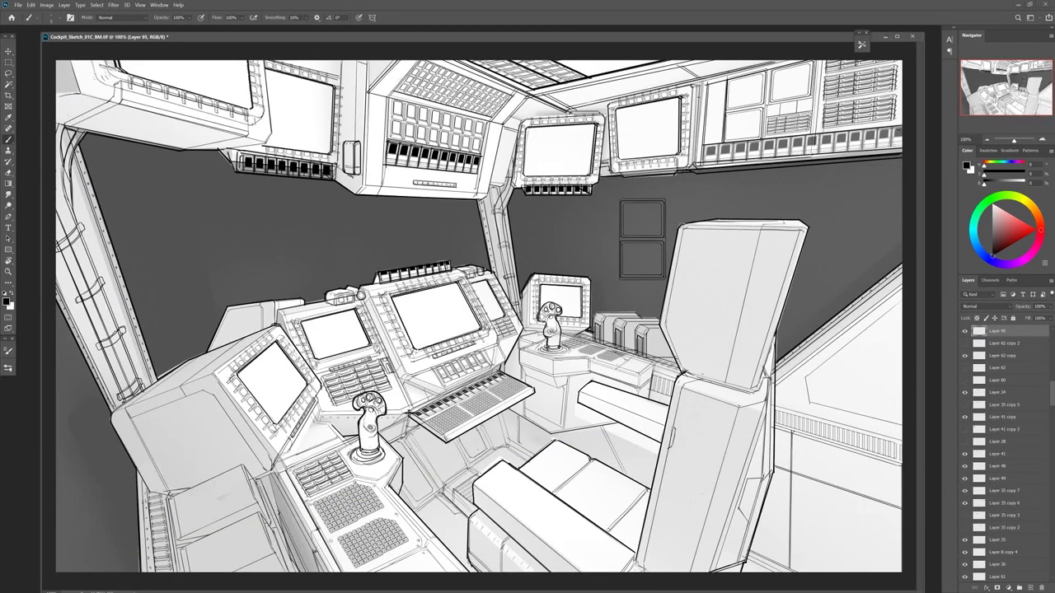
Paint the striped cord hanging from the upper-left ceiling panel, duplicating its layer to darken it
shift+click(351, 178)
key(v)
key(ctrl+shift+alt+n)
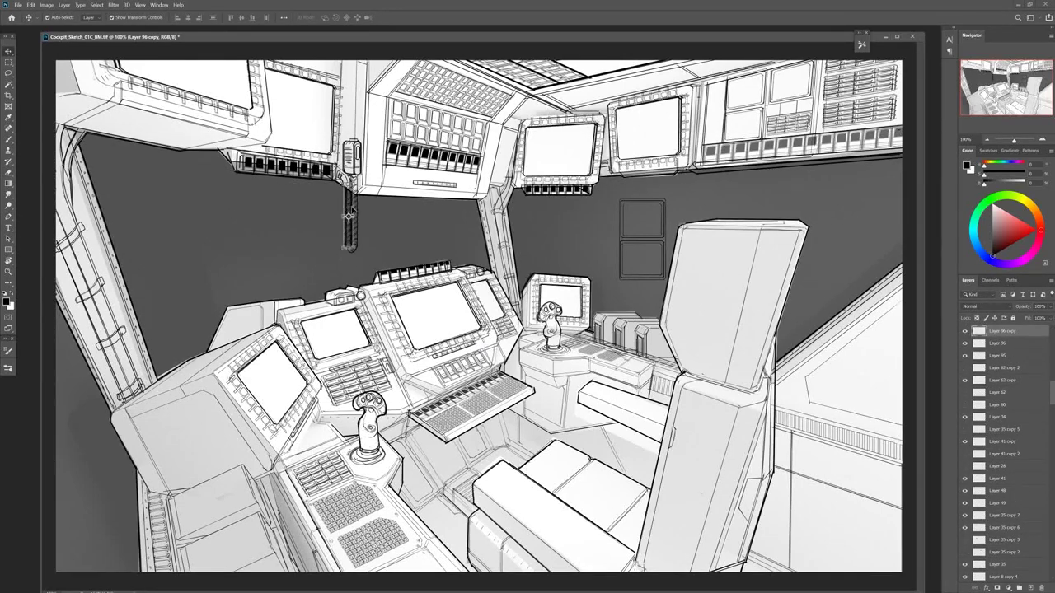
key(ctrl+j)
key(b)
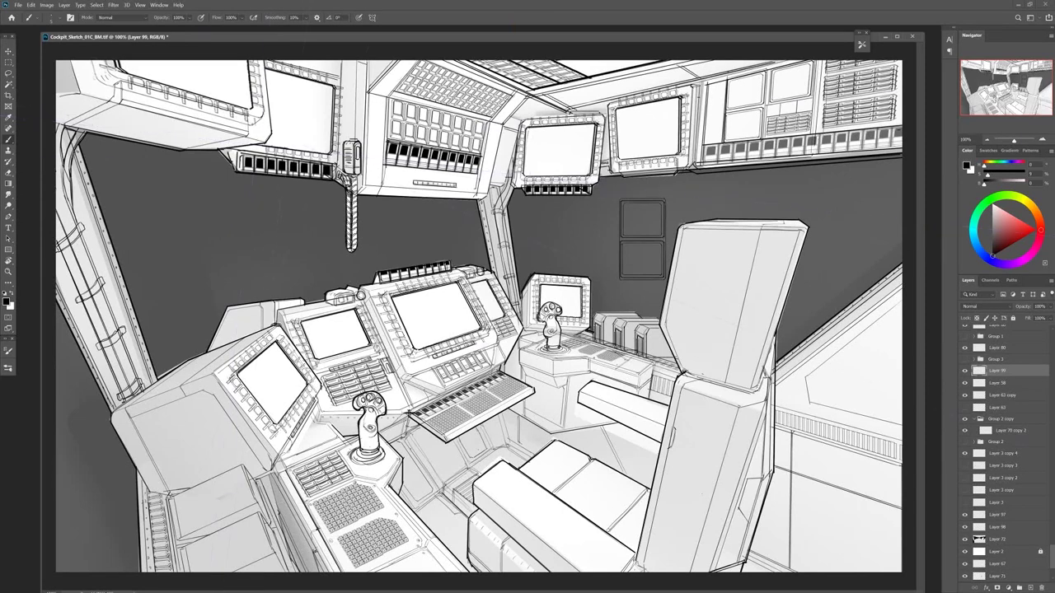
key(ctrl+z)
key(ctrl+shift+alt+n)
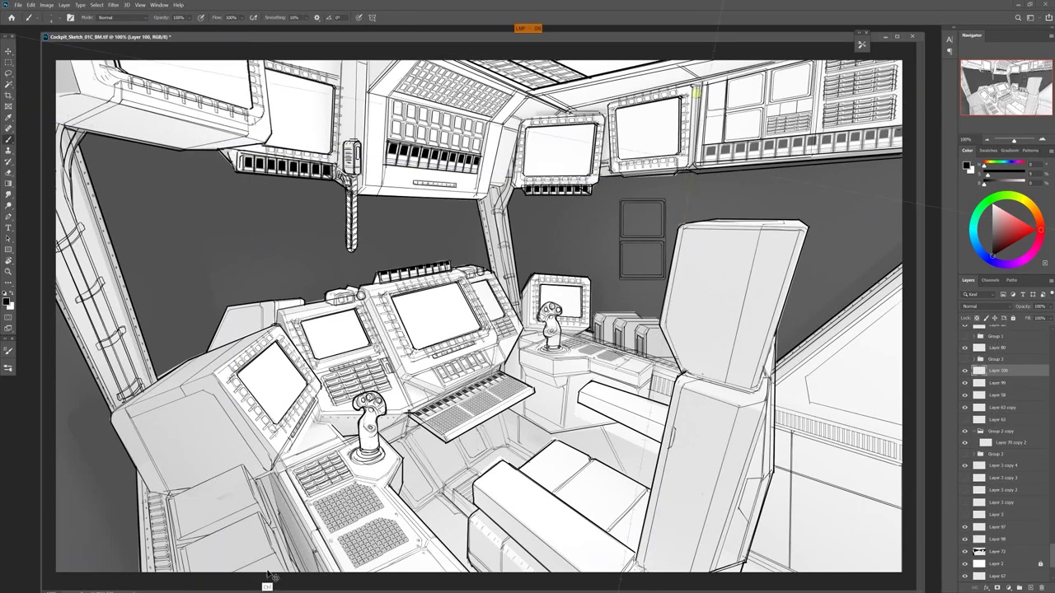
key(ctrl+shift+alt+n)
key(ctrl+shift+alt+n)
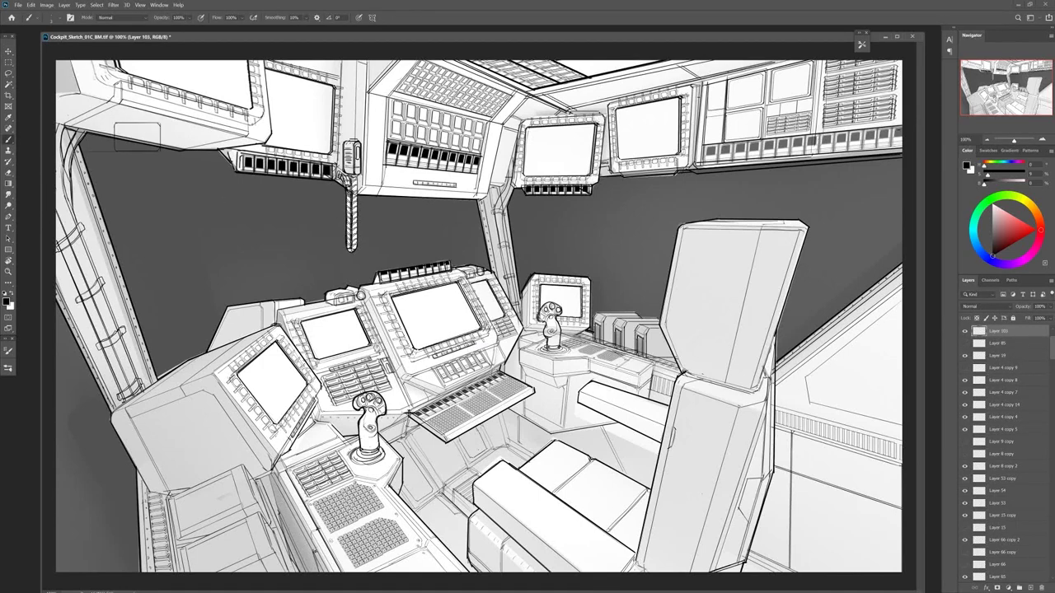
Copy the upper-left wall panels and skew them to match the ceiling perspective
key(ctrl+j)
key(ctrl+t)
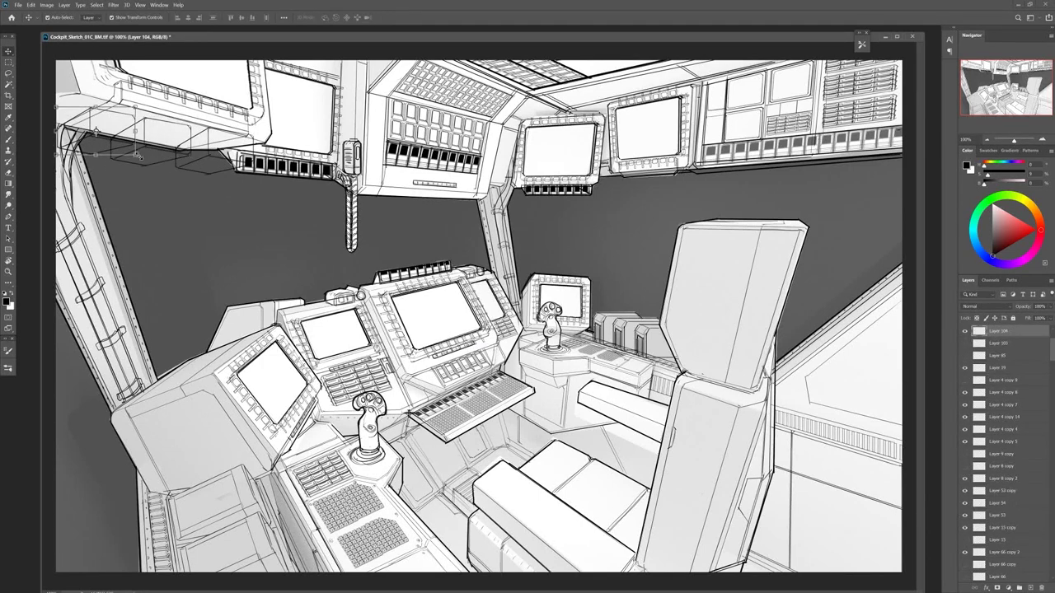
ctrl+drag(258, 137, 265, 139)
key(Return)
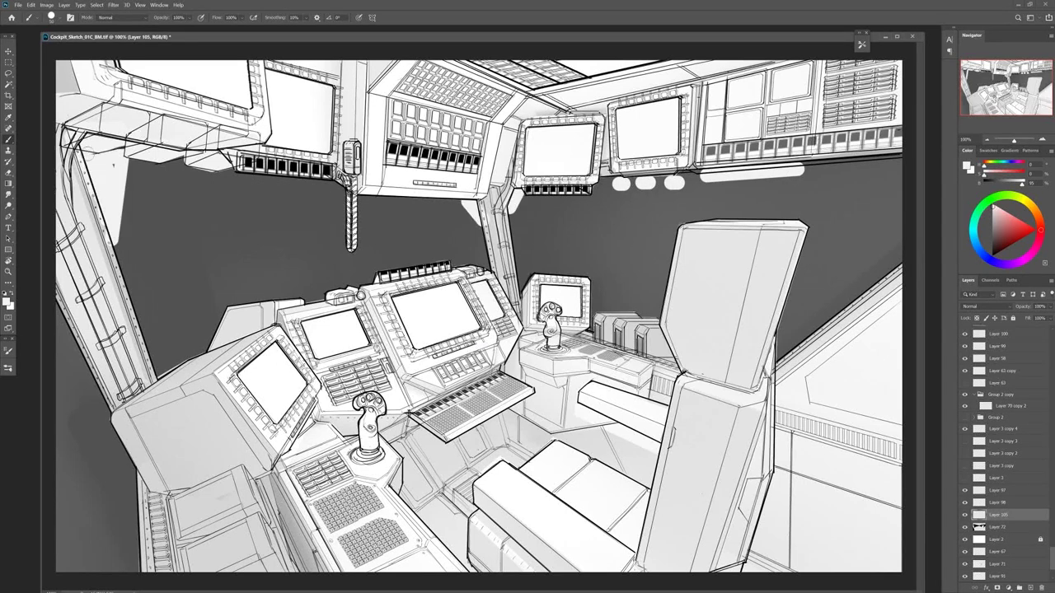
Shift the three pill shapes about 188 px right and shade the overhead boxes
key(v)
drag(680, 181, 834, 184)
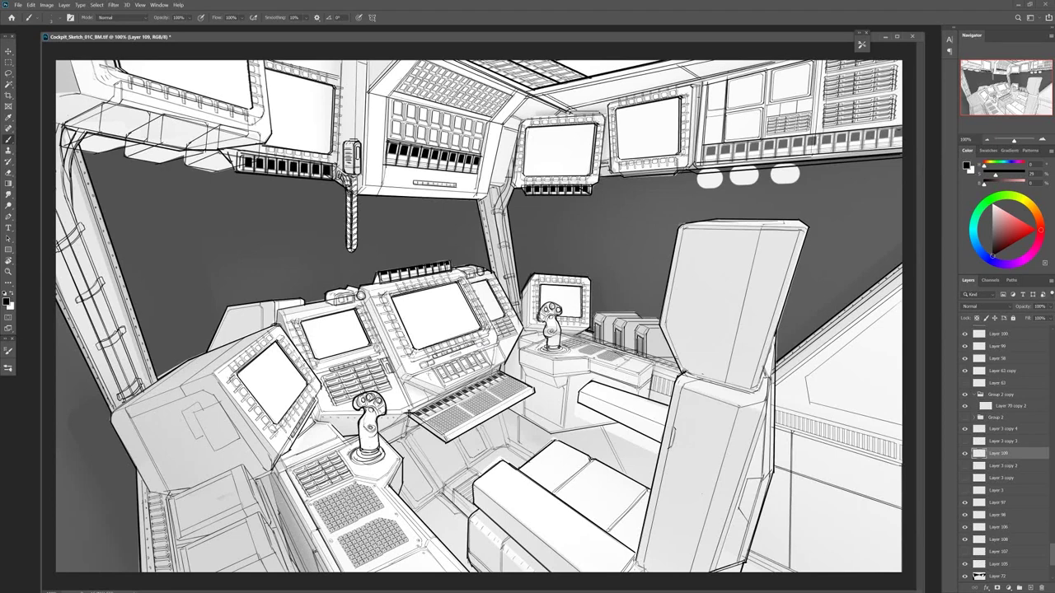
key(v)
key(ctrl+j)
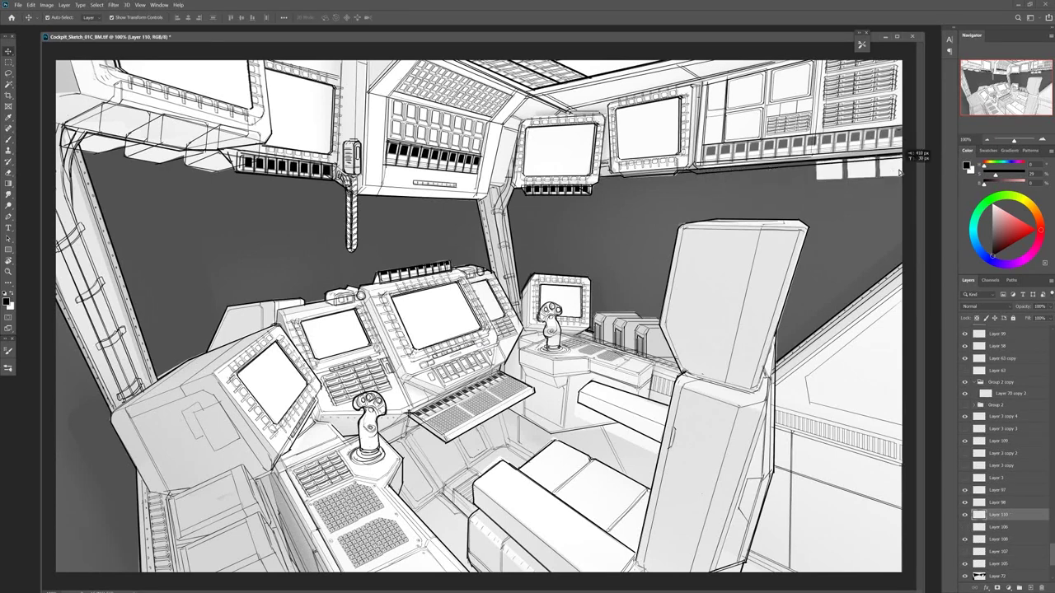
key(b)
drag(99, 124, 222, 161)
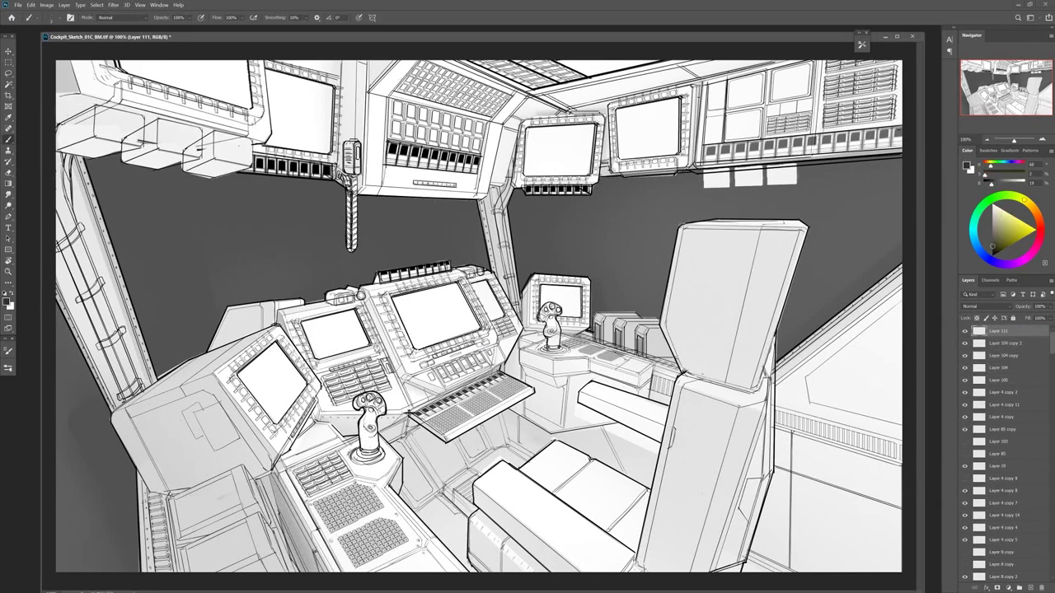
Move the new monitor down onto the right console
key(ctrl+Tab)
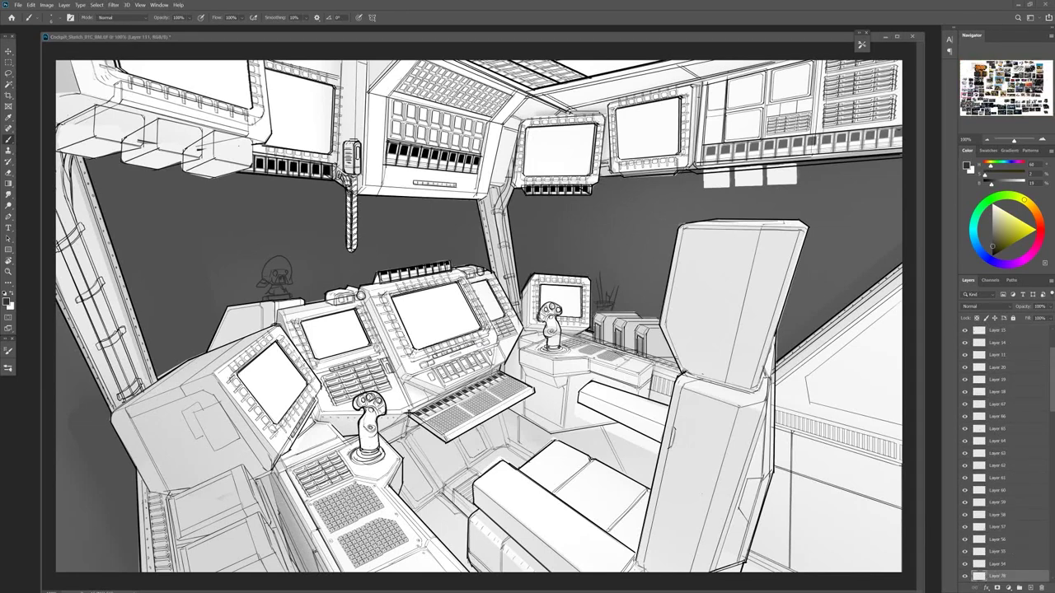
key(ctrl+Tab)
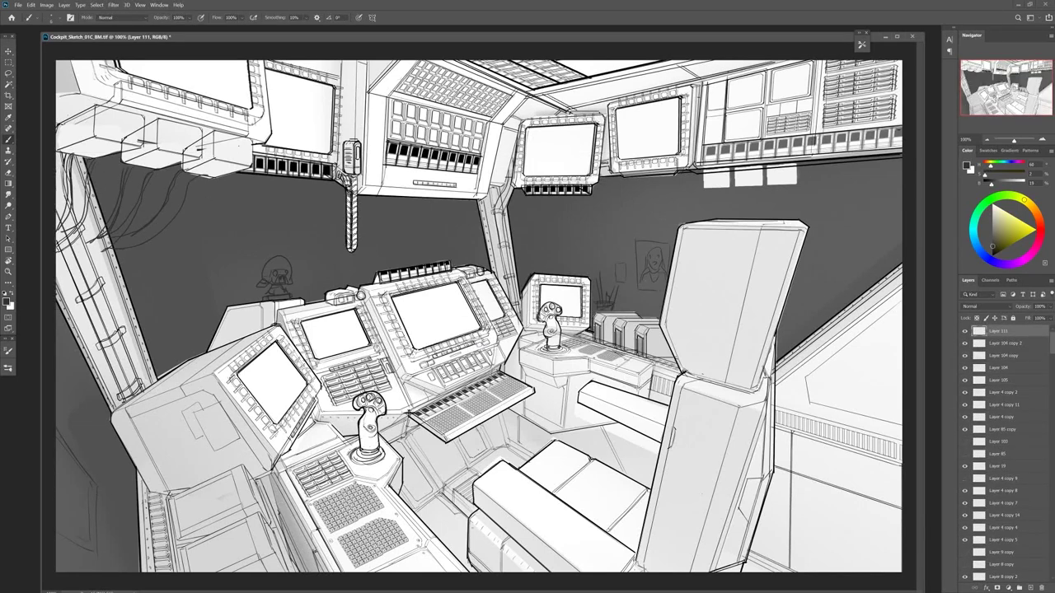
drag(635, 222, 630, 276)
click(965, 342)
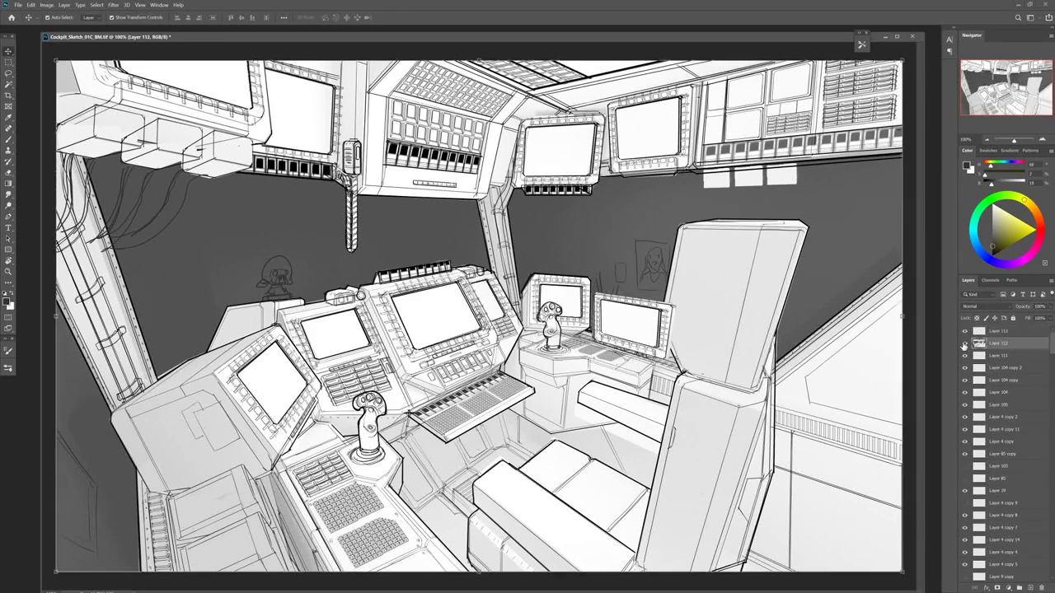
Duplicate a wall panel and transform the copy onto the right wall
key(ctrl+j)
key(ctrl+t)
drag(857, 495, 894, 416)
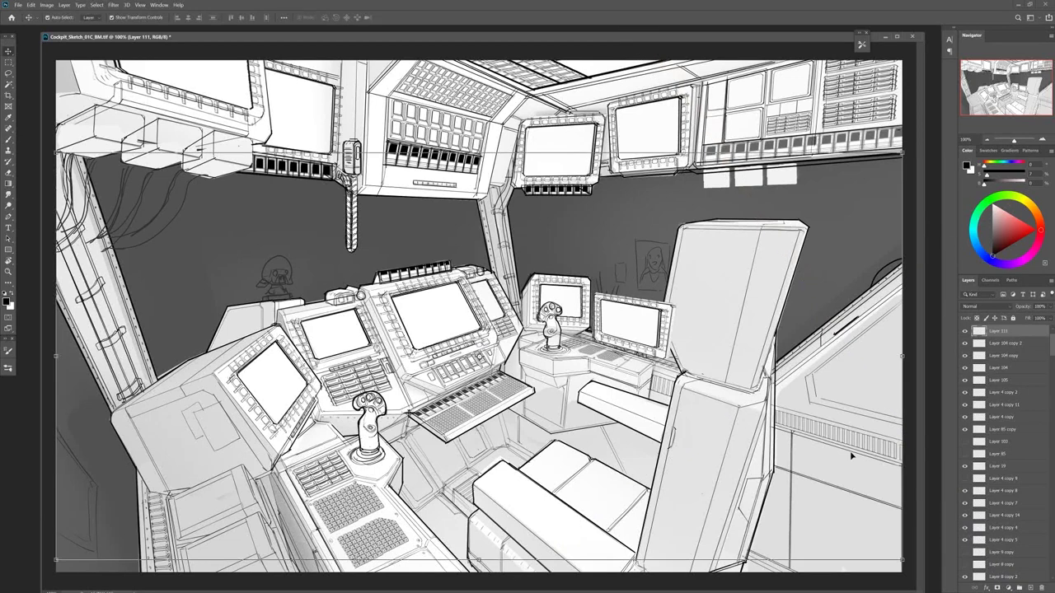
key(v)
click(608, 421)
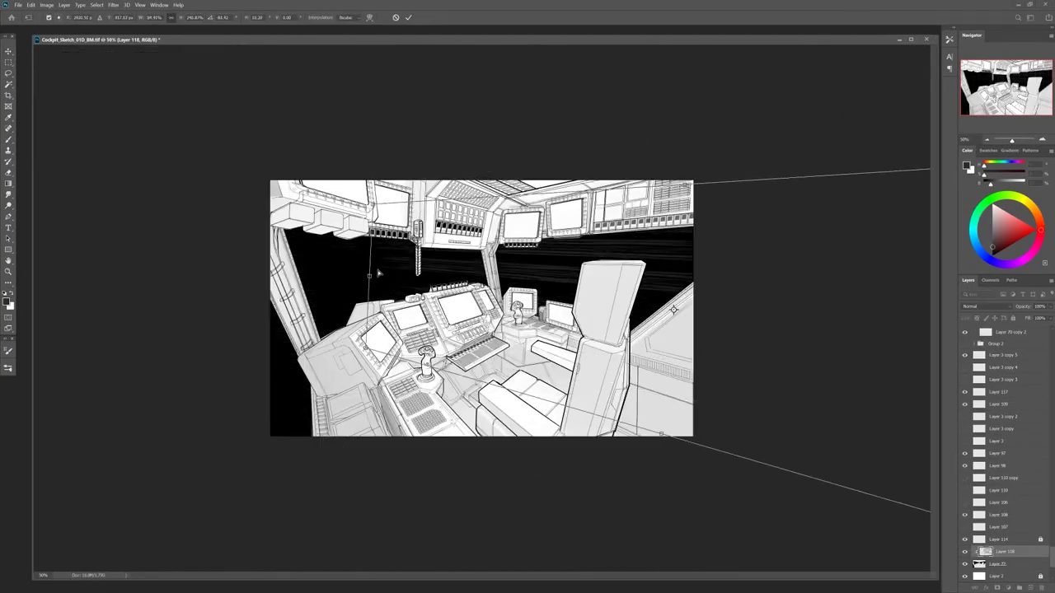
Distort the streaked black backdrop layer to fit behind the window openings
drag(377, 146, 176, 165)
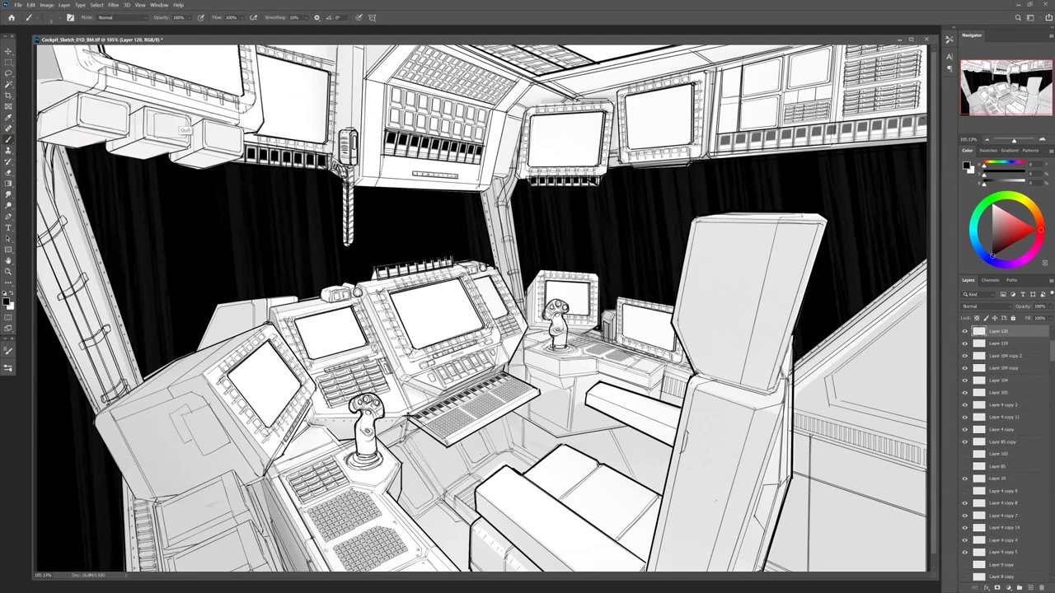
Copy the gauge circle onto the neighbouring overhead boxes
key(m)
key(v)
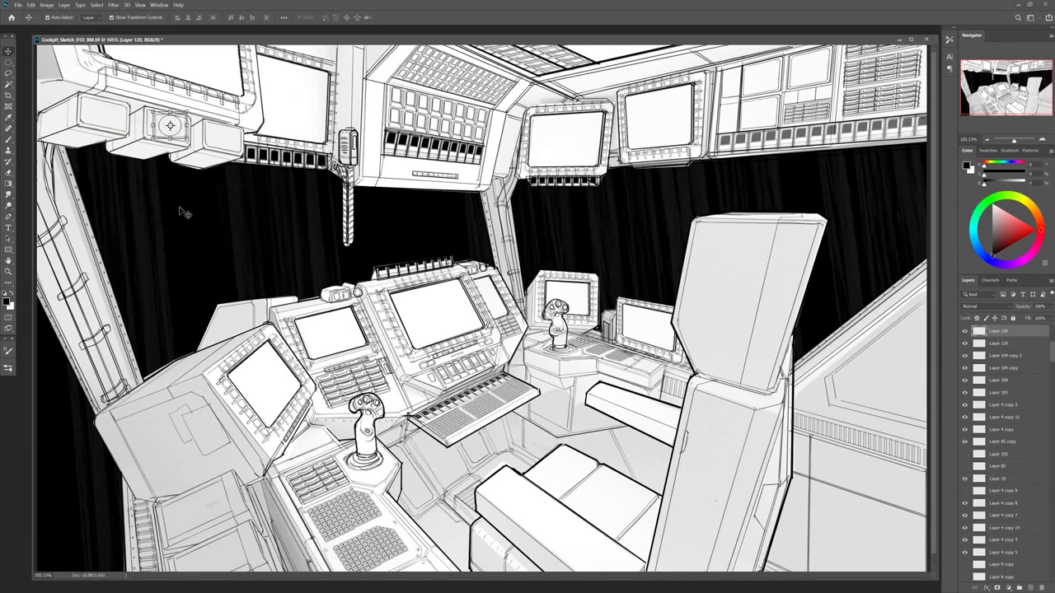
key(ctrl+shift+alt+n)
click(997, 344)
mouse_move(170, 125)
alt+mouse_down()
mouse_move(219, 131)
mouse_move(90, 114)
alt+mouse_up()
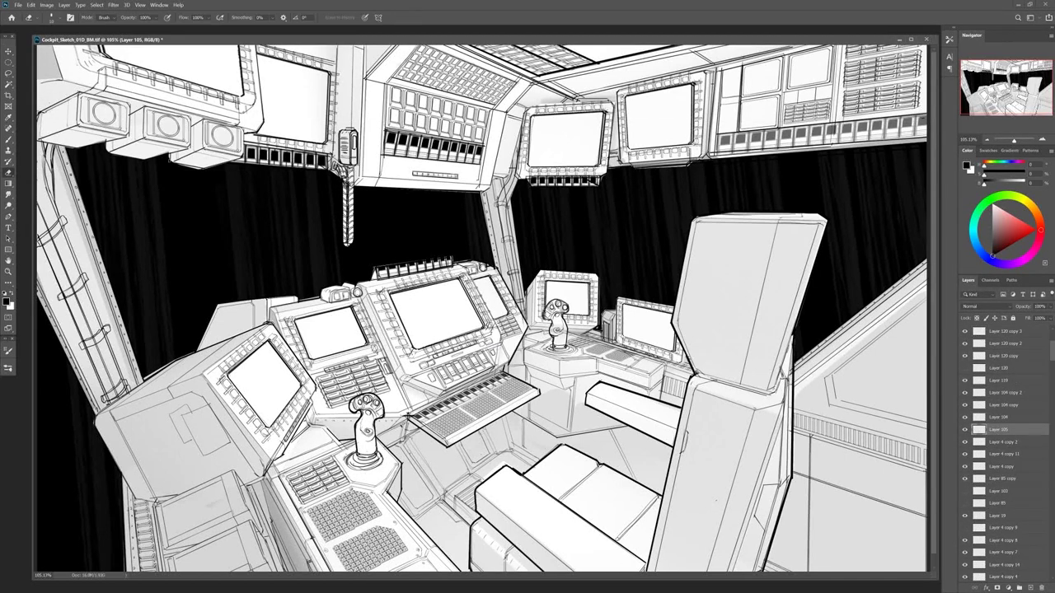
click(997, 344)
key(b)
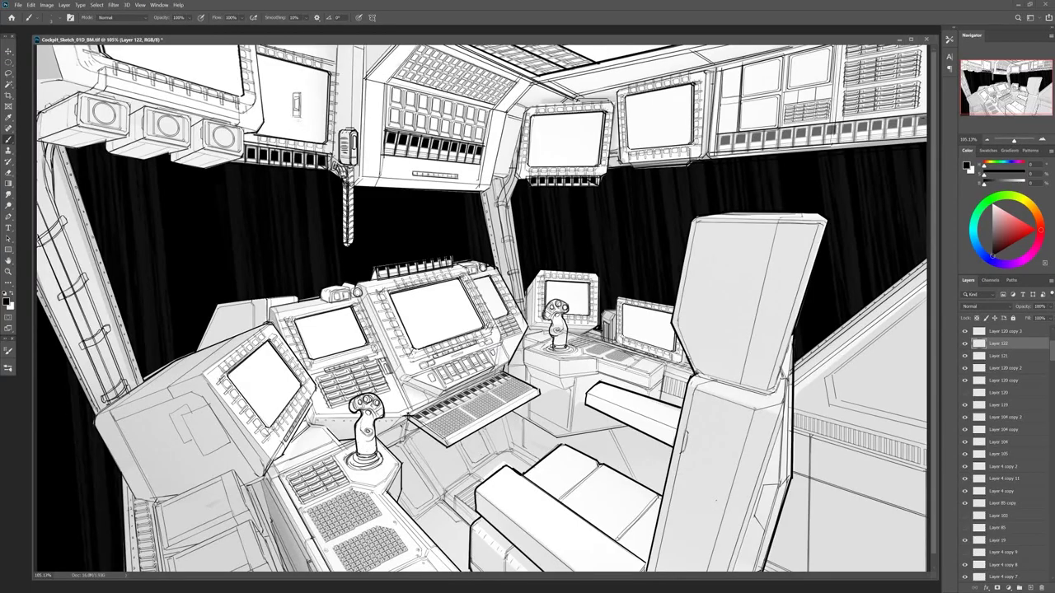
Duplicate and reposition the new detail, then lasso-delete the lines inside the seat area
key(v)
key(ctrl+j)
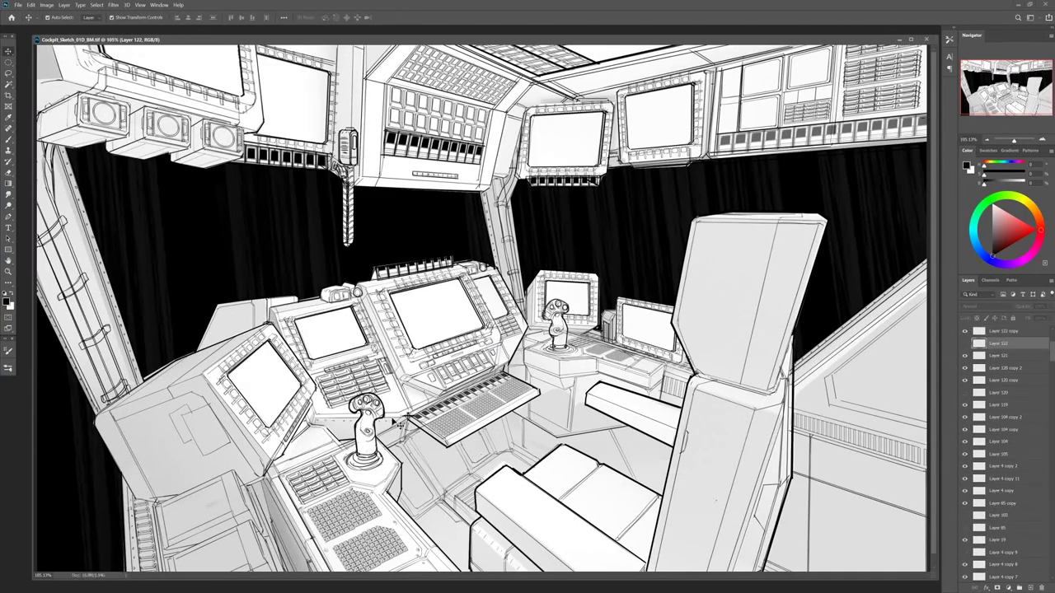
drag(398, 422, 423, 520)
key(l)
mouse_move(474, 567)
mouse_down()
mouse_move(469, 494)
mouse_move(527, 452)
mouse_move(569, 527)
mouse_move(478, 568)
mouse_up()
key(Delete)
key(ctrl+d)
key(ctrl+shift+alt+n)
key(b)
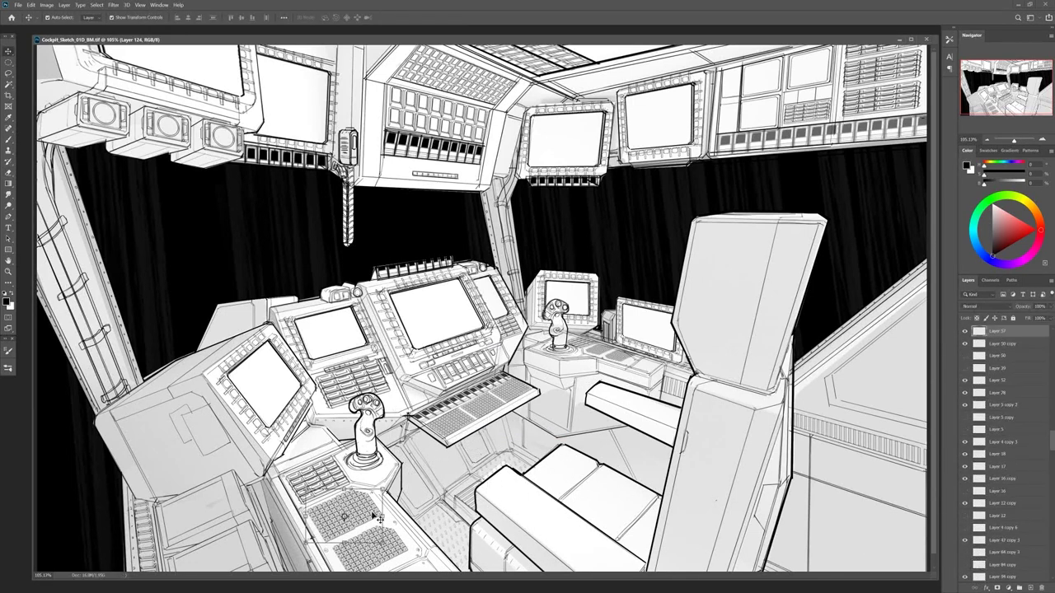
Add new layers for rivet dots and gauge details, checking the reference collage
key(ctrl+v)
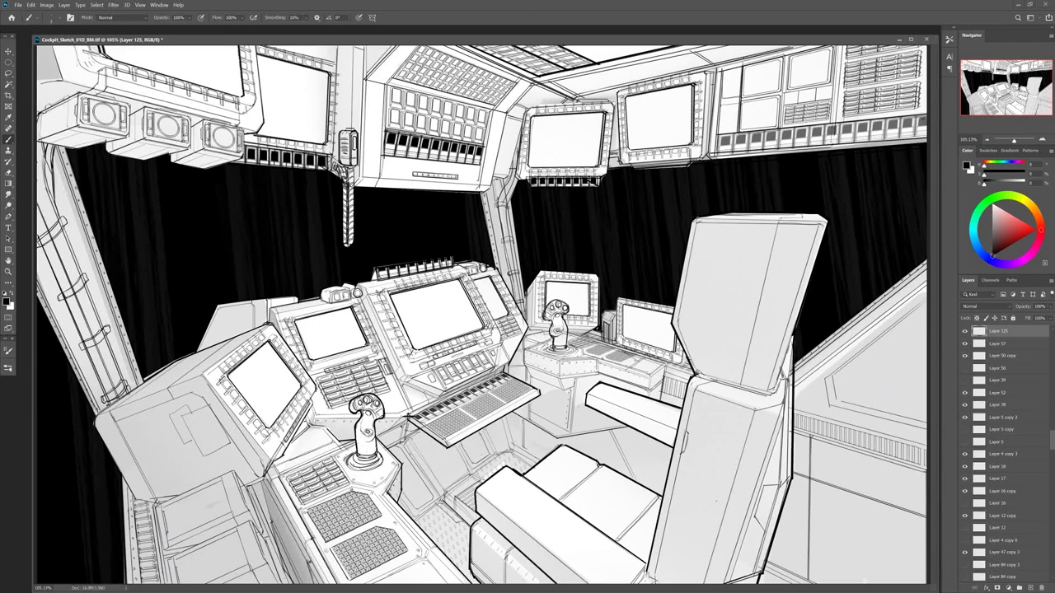
key(ctrl+Tab)
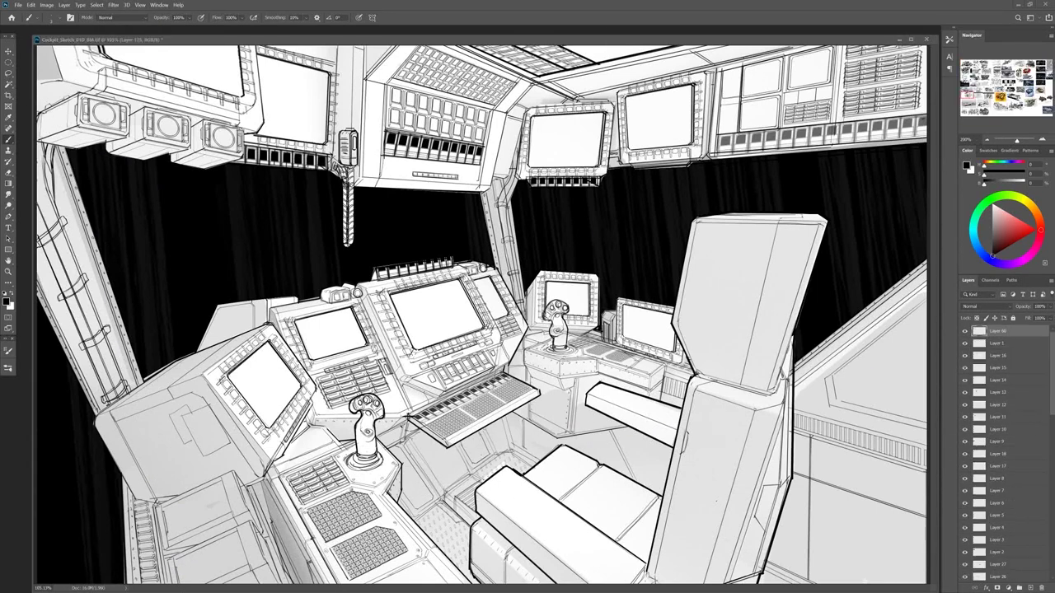
key(ctrl+Tab)
click(1030, 587)
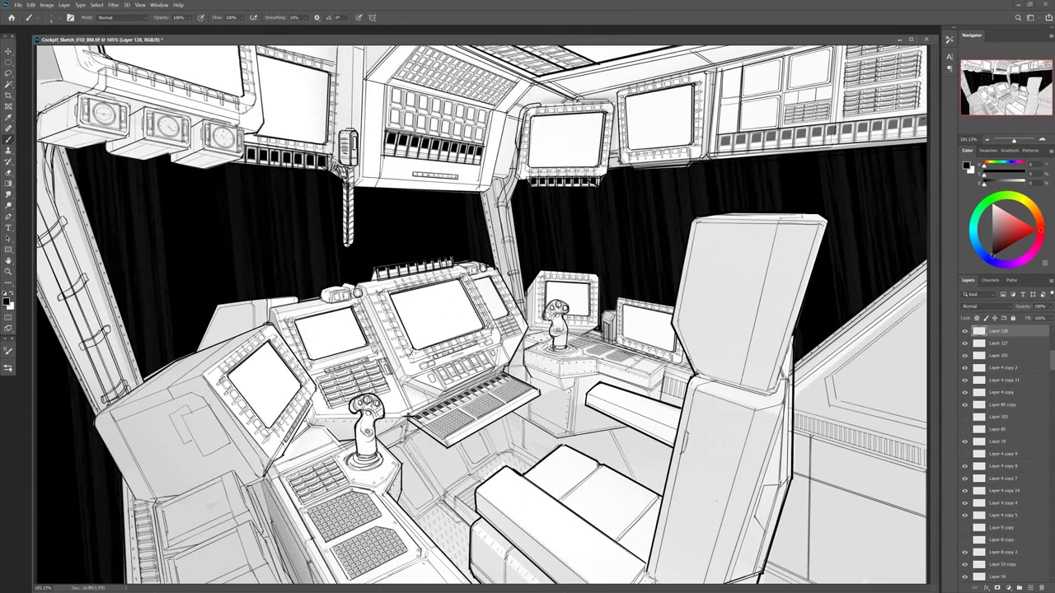
ctrl+click(276, 484)
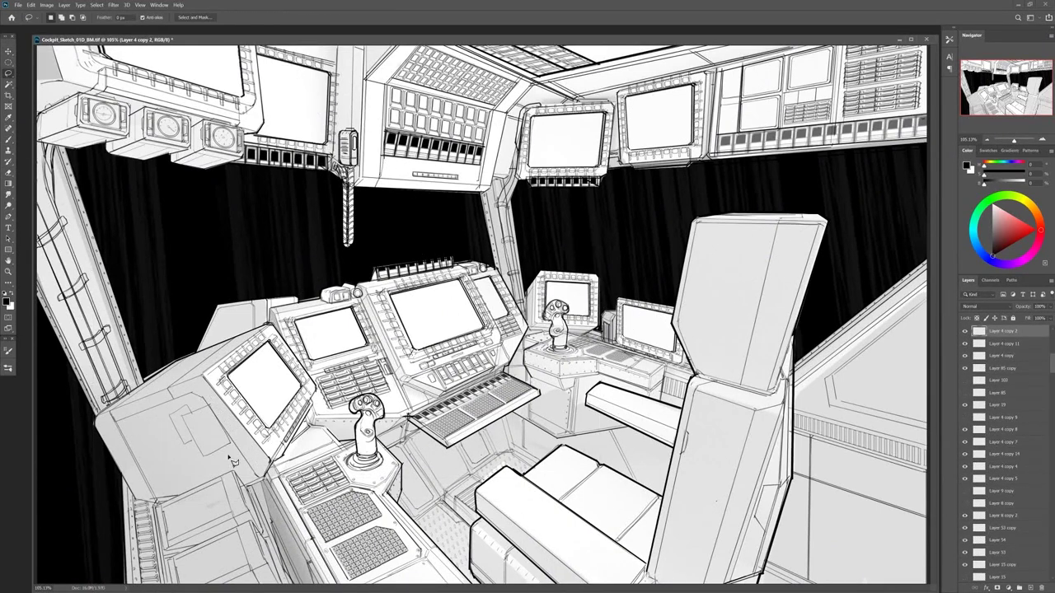
Select Layer 129 and warp and rotate the cables along the left wall
ctrl+click(259, 455)
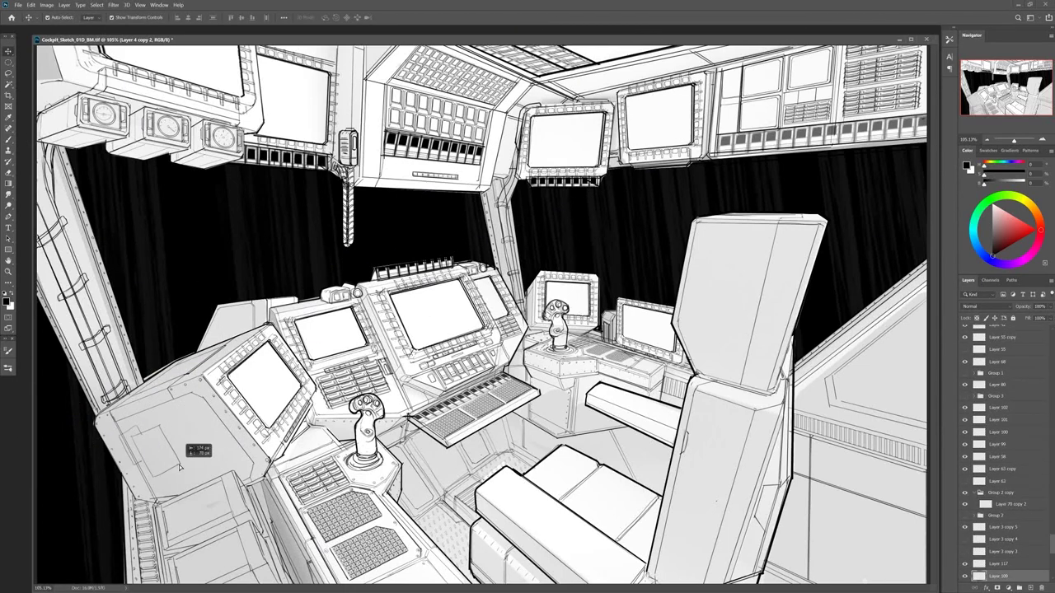
ctrl+click(149, 471)
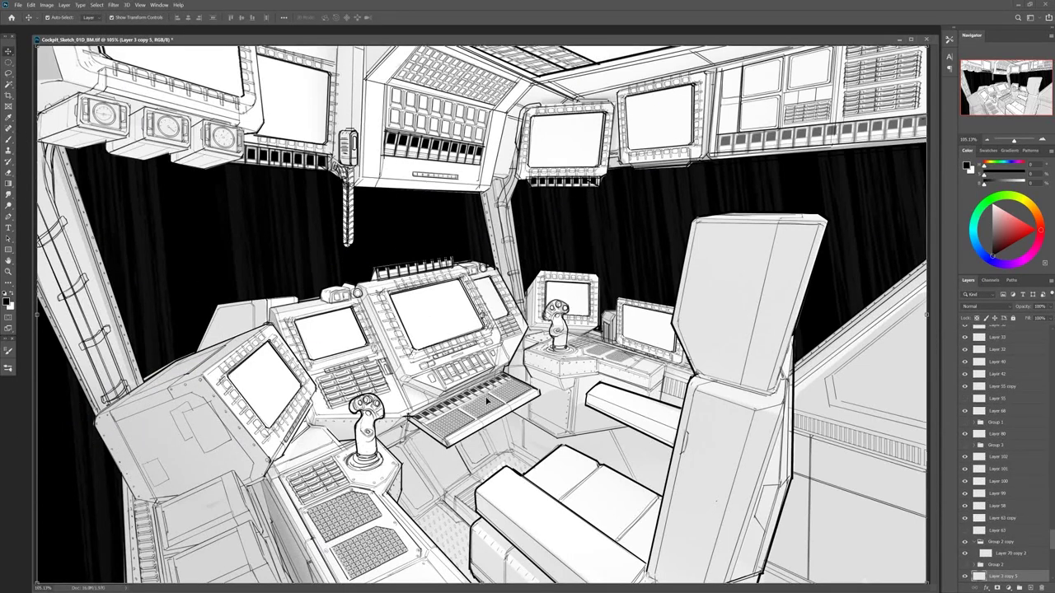
ctrl+click(86, 272)
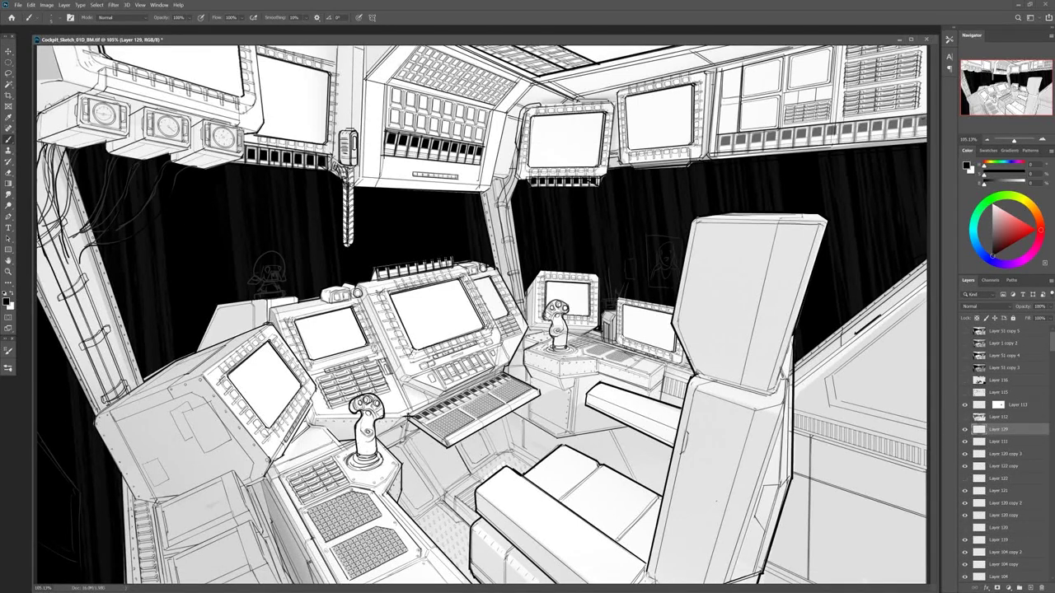
key(ctrl+t)
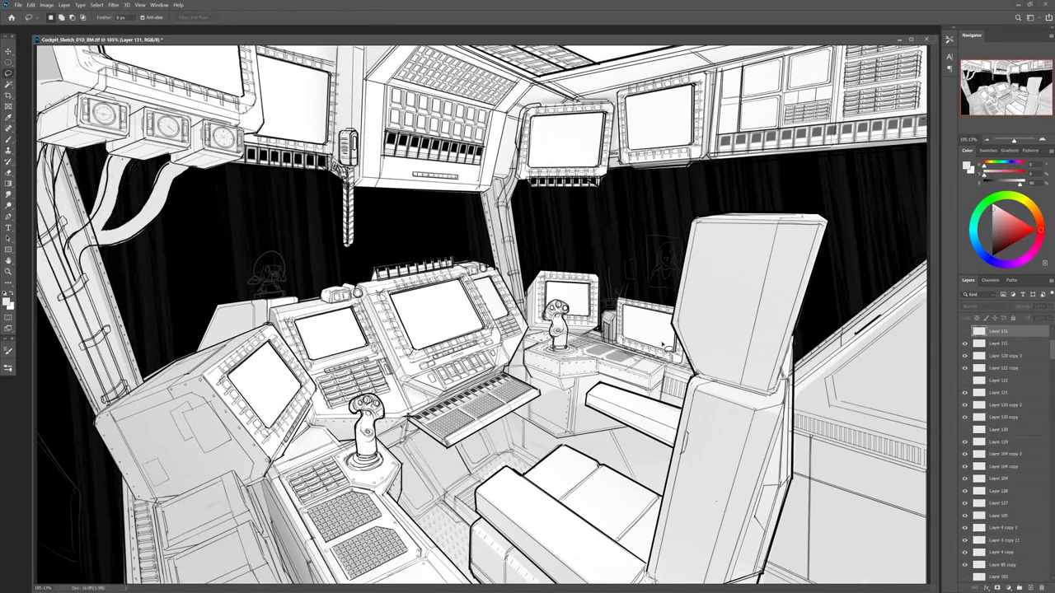
key(Return)
key(ctrl+t)
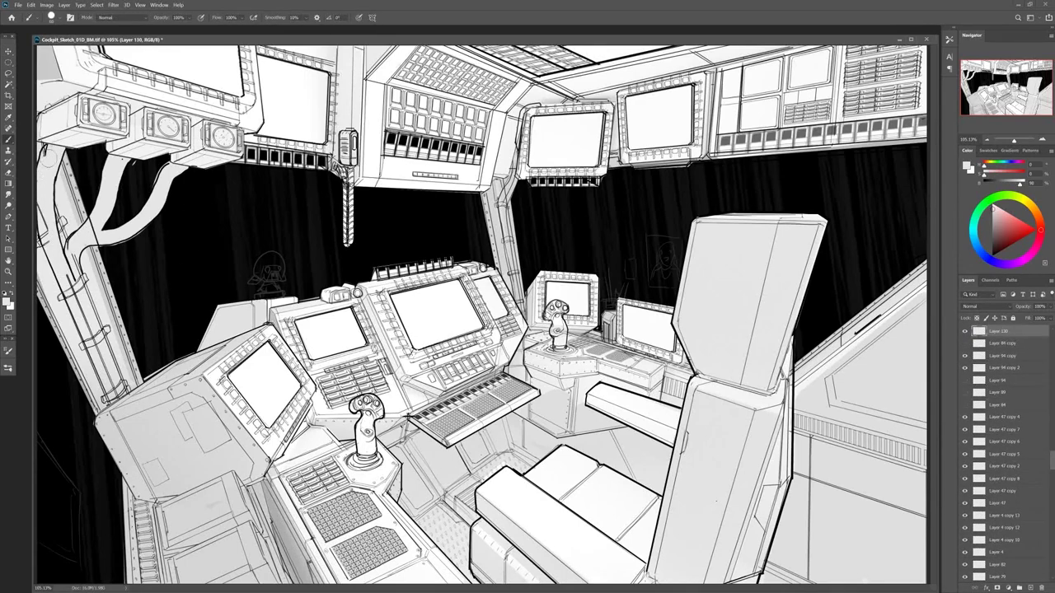
drag(112, 262, 147, 180)
Duplicate the cables, give the copy an outline Stroke, and turn the window backdrop dark grey
key(ctrl+alt+t)
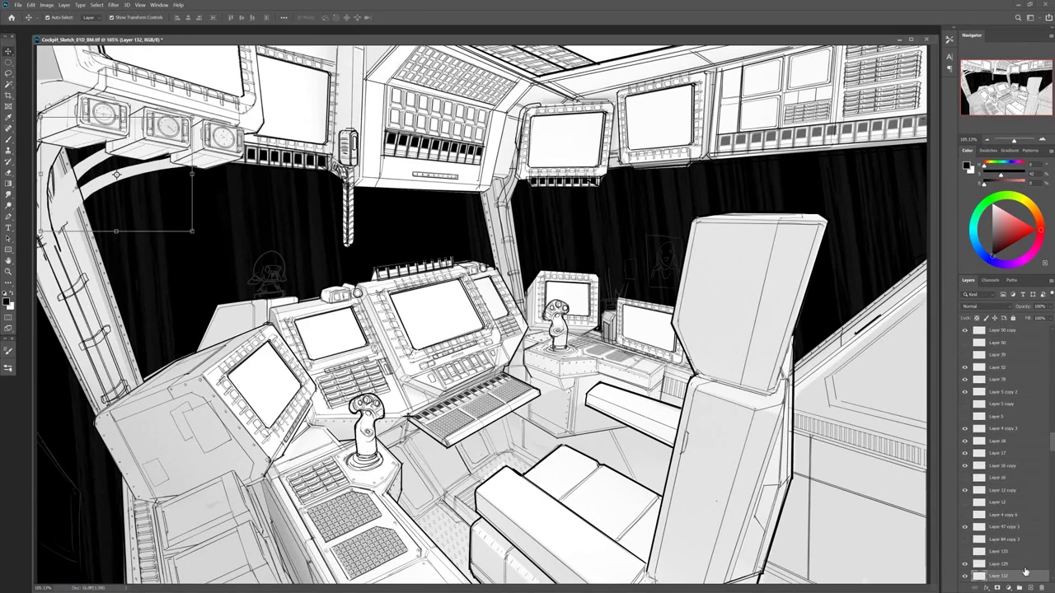
double_click(1022, 368)
key(Return)
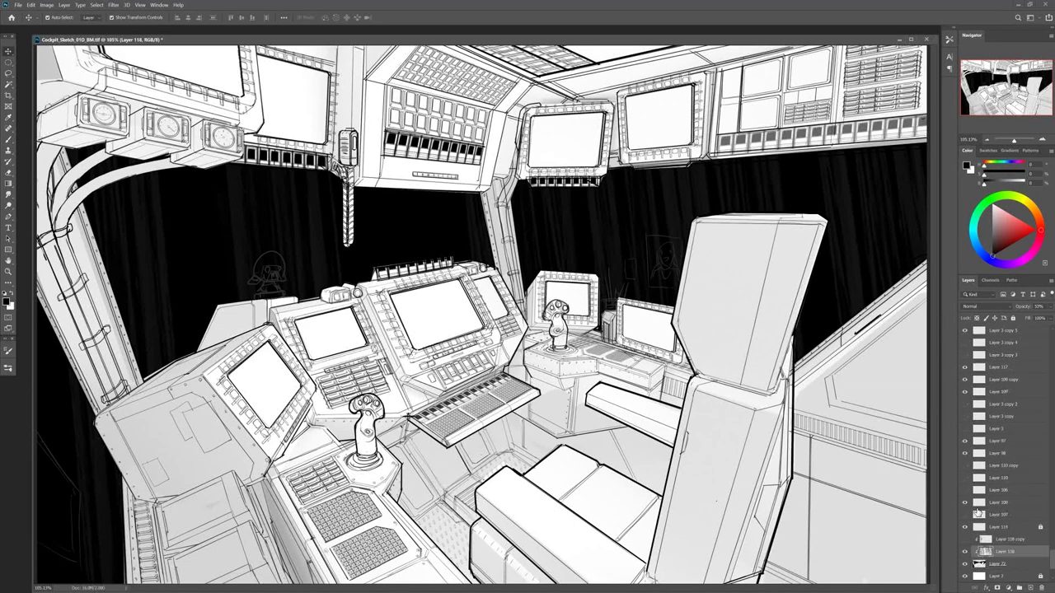
click(966, 540)
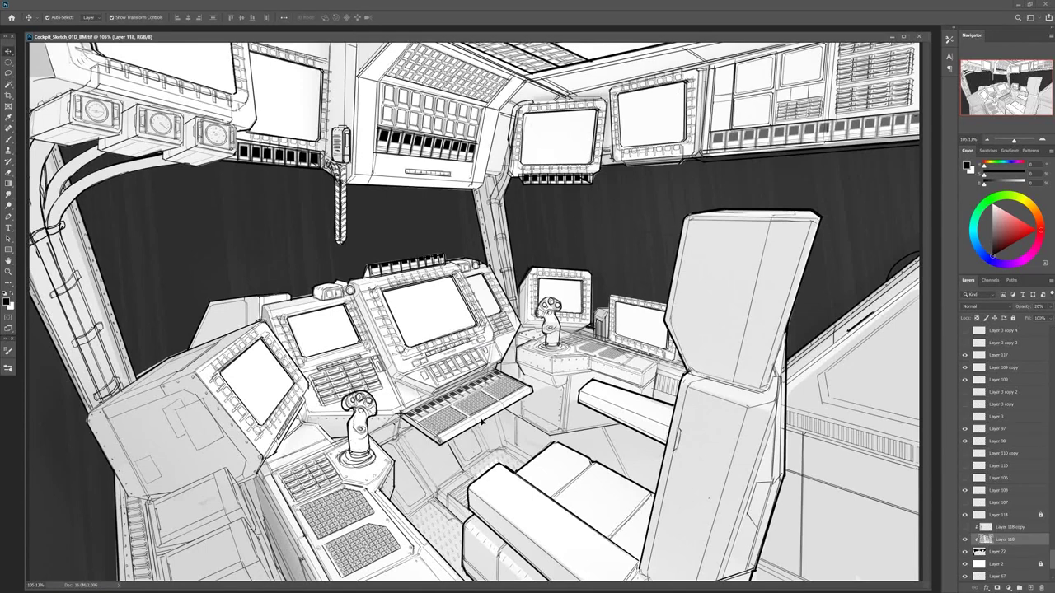
Select the left-wall cable layer, ready to move its content
ctrl+click(402, 417)
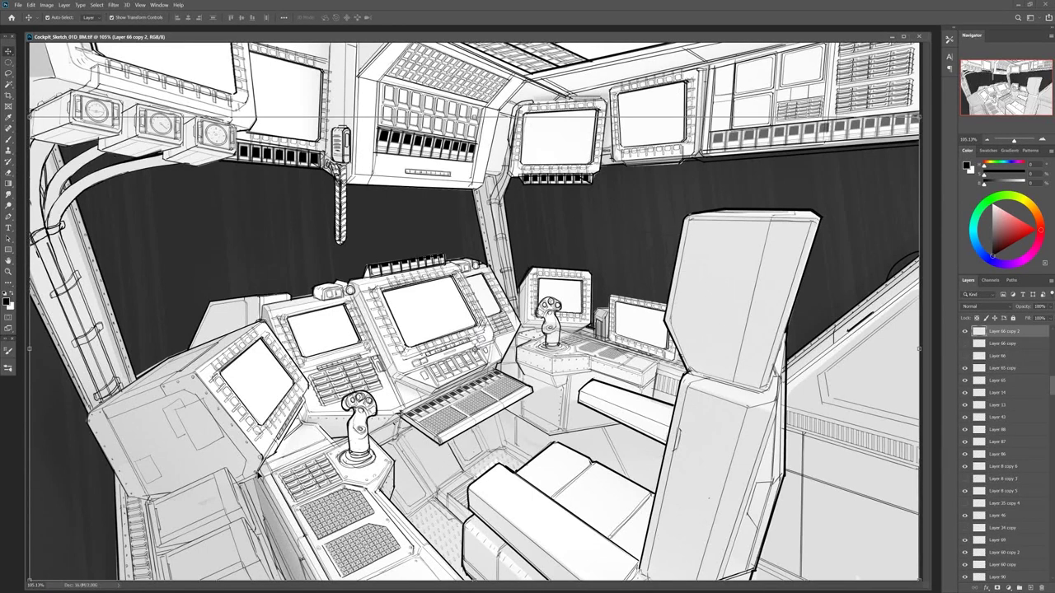
ctrl+click(247, 480)
key(b)
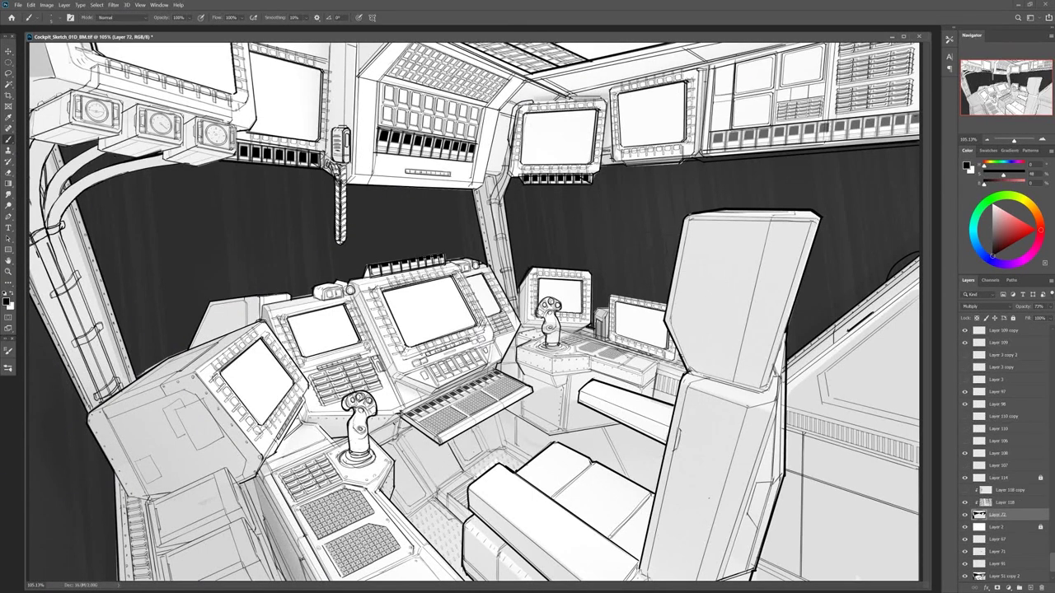
key(v)
ctrl+click(80, 215)
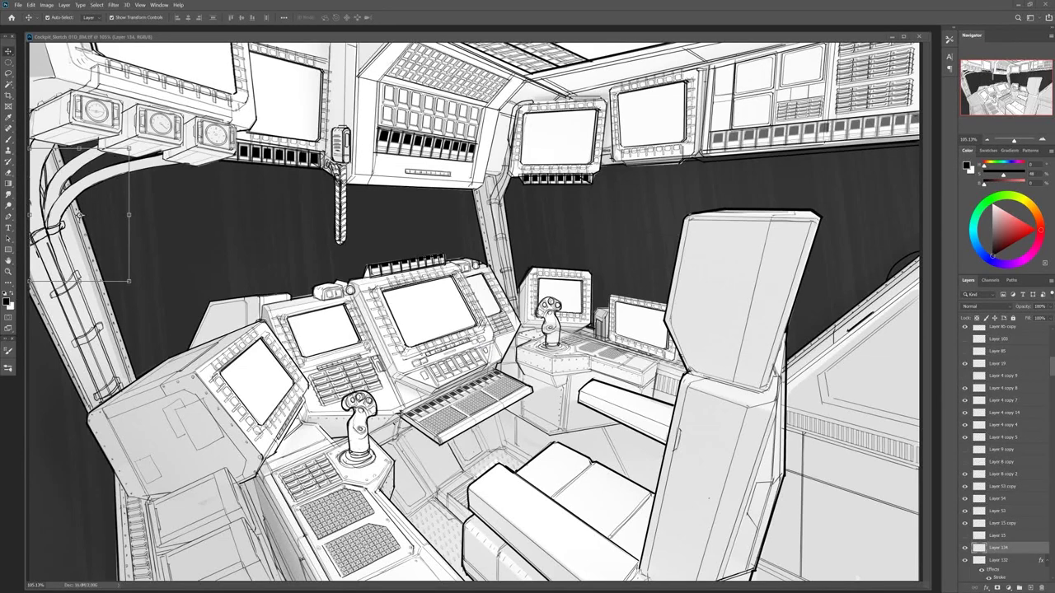
Brush a small ceiling detail on a new layer and duplicate that detail layer
key(ctrl+shift+alt+n)
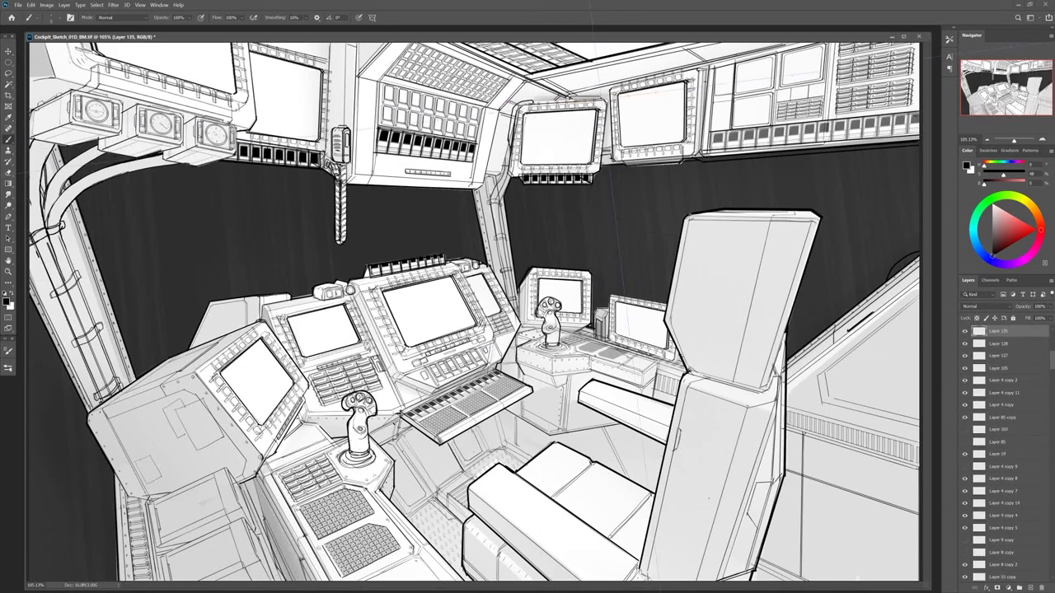
key(b)
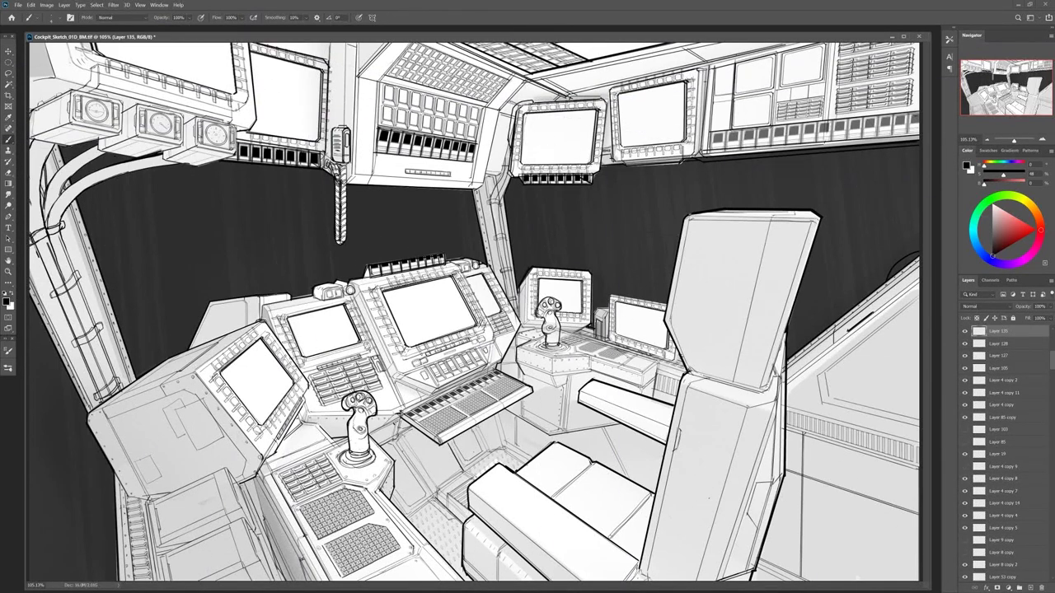
ctrl+click(140, 469)
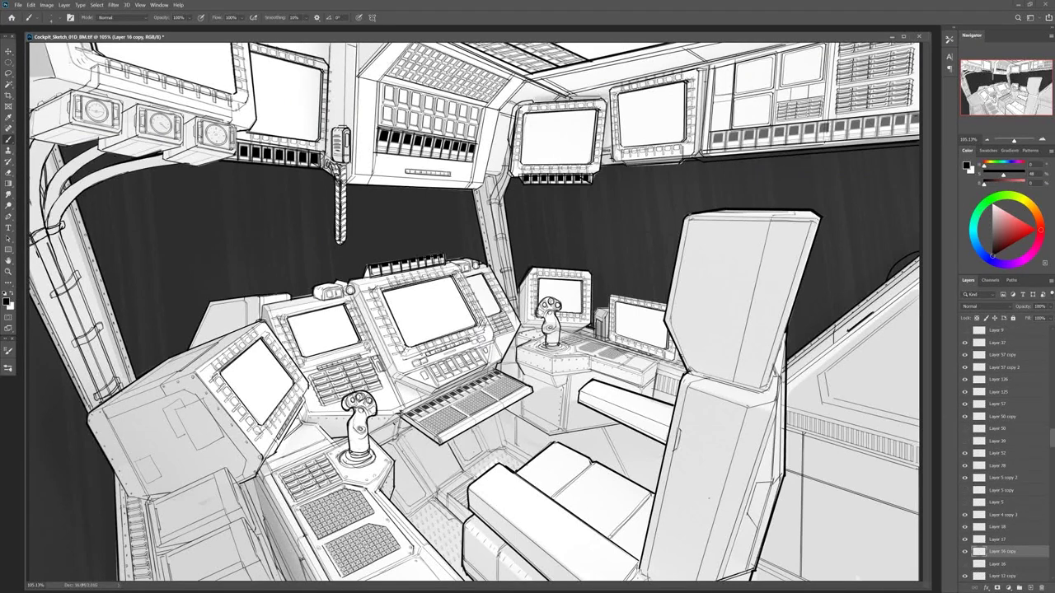
key(v)
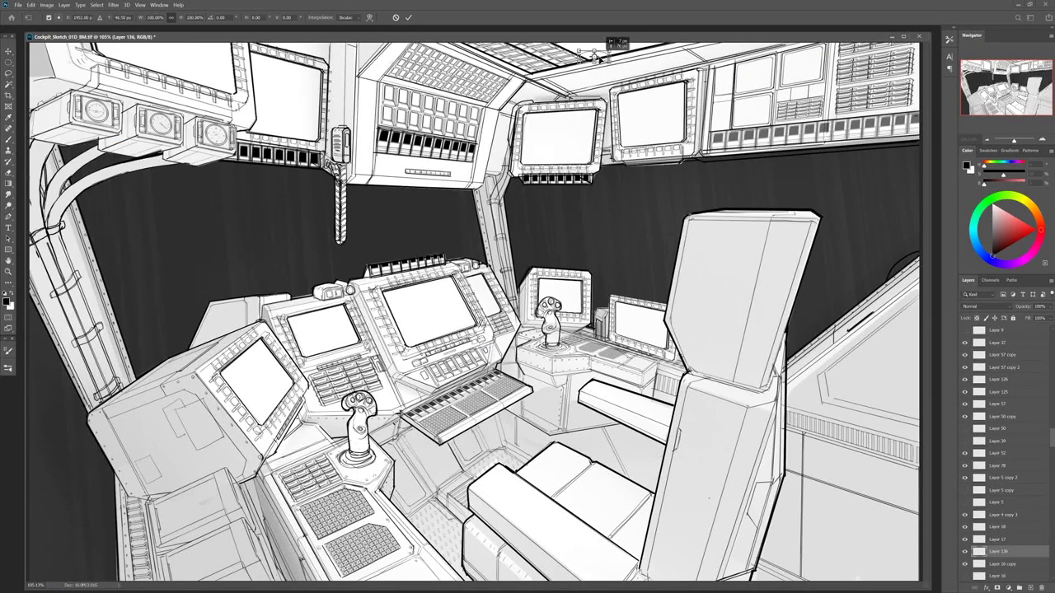
key(ctrl+j)
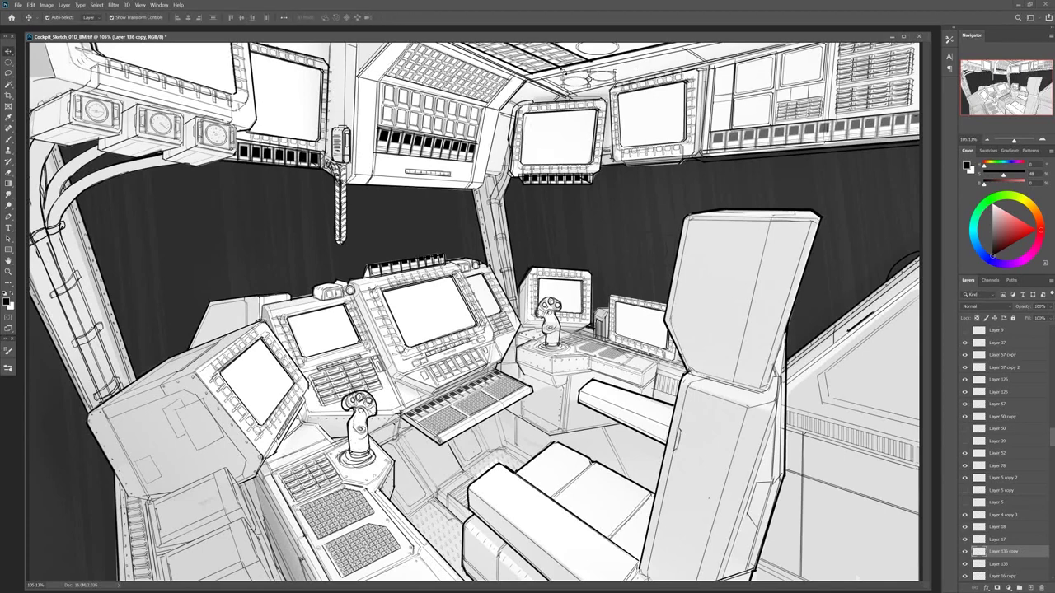
Draw the round ceiling fixture on another new layer and resize it into place
key(ctrl+shift+alt+n)
key(ctrl+shift+alt+n)
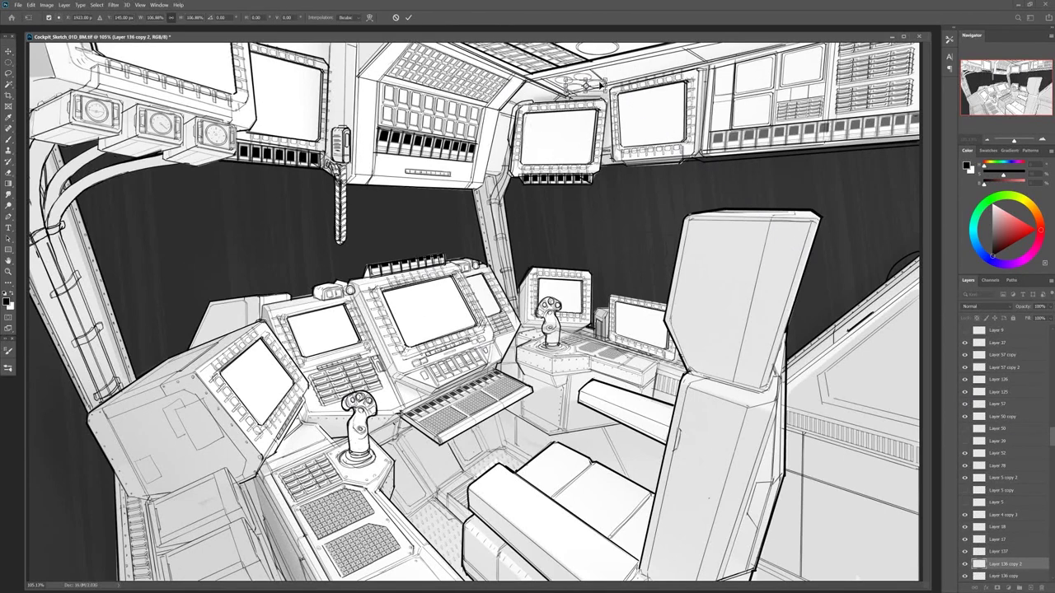
key(b)
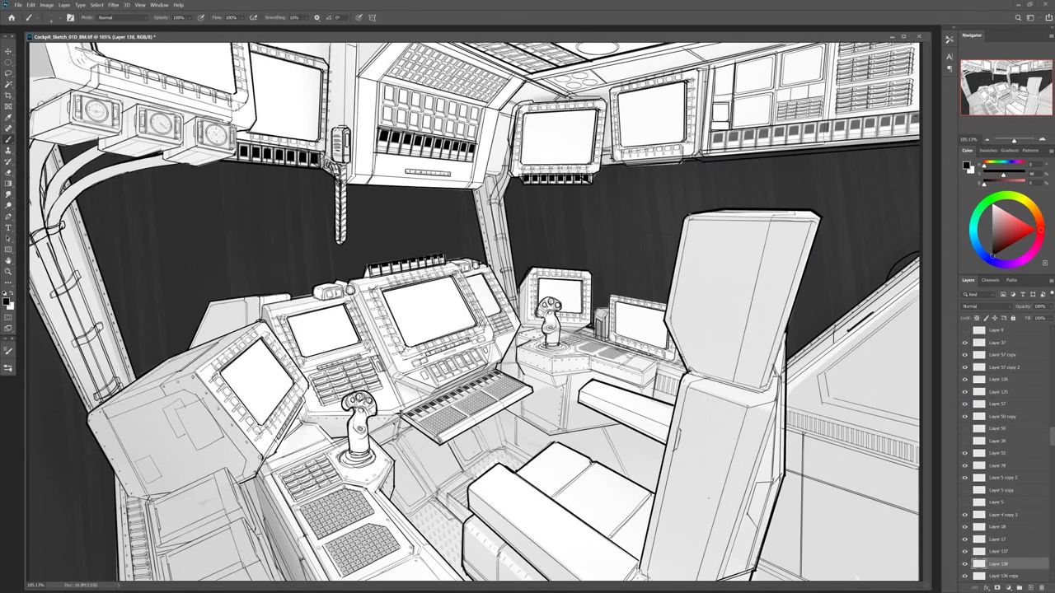
key(ctrl+t)
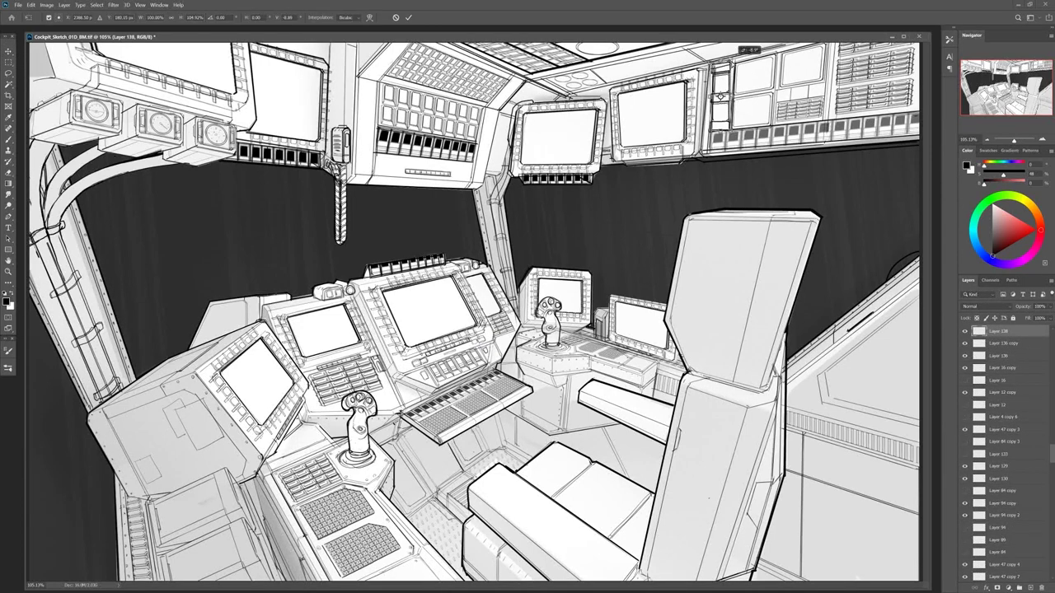
key(Escape)
scroll(1005, 453, down, 10)
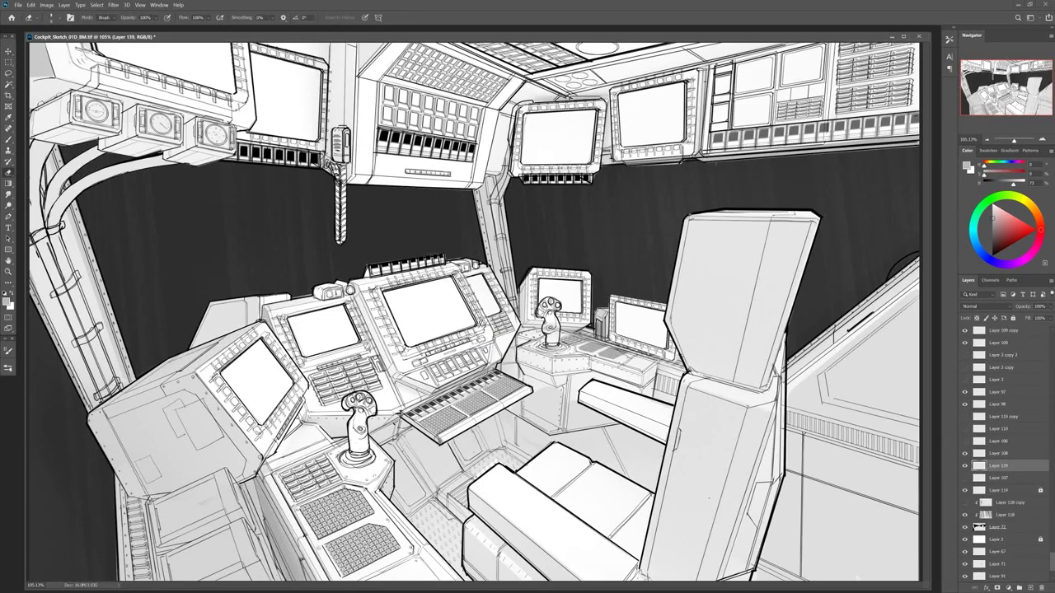
Add new layers above a lower line-art layer and brush extra upper-frame panel details
click(997, 527)
key(ctrl+shift+alt+n)
key(v)
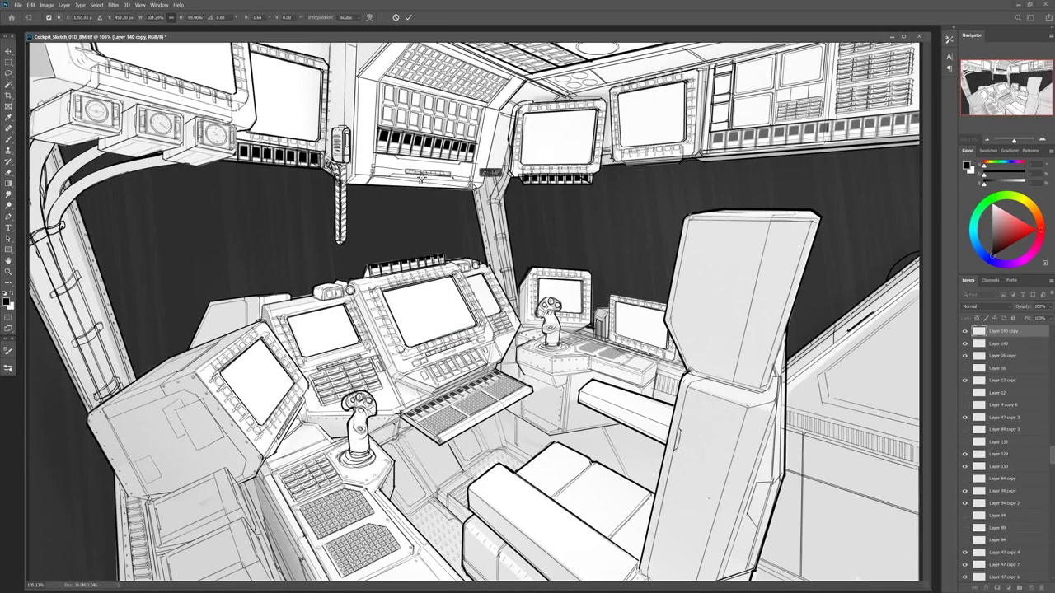
key(ctrl+shift+alt+n)
key(b)
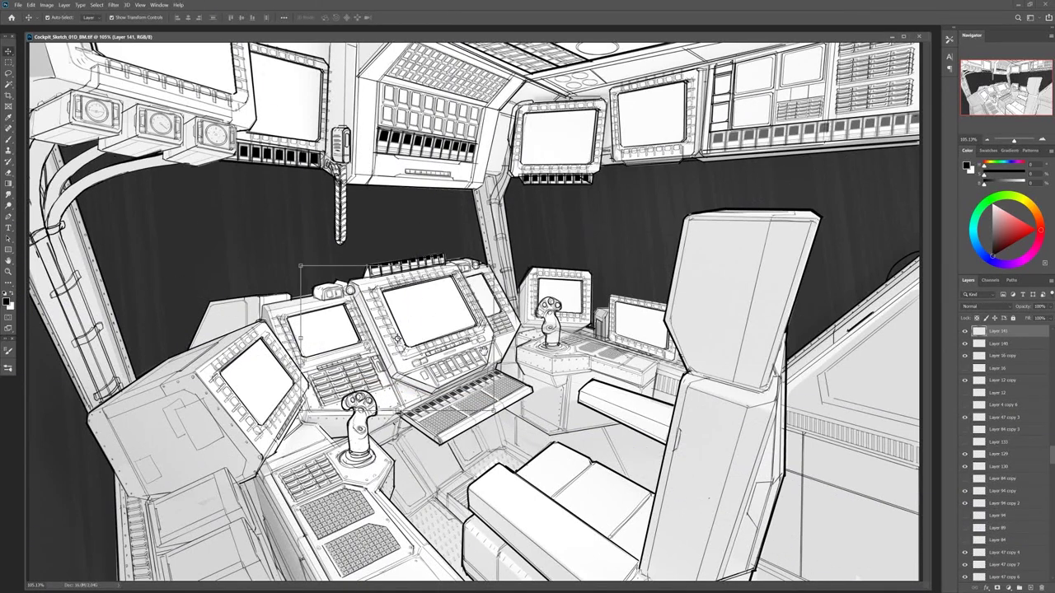
ctrl+click(346, 308)
alt+click(346, 308)
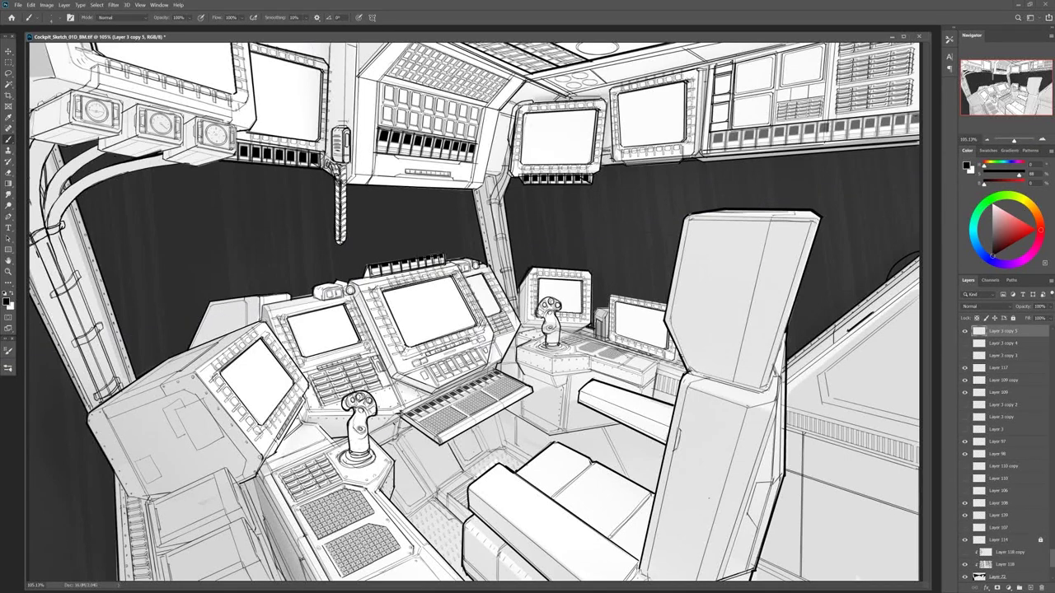
Copy a dashboard screen photo from the reference collage, boost its Levels, and paste it onto a monitor
key(ctrl+Tab)
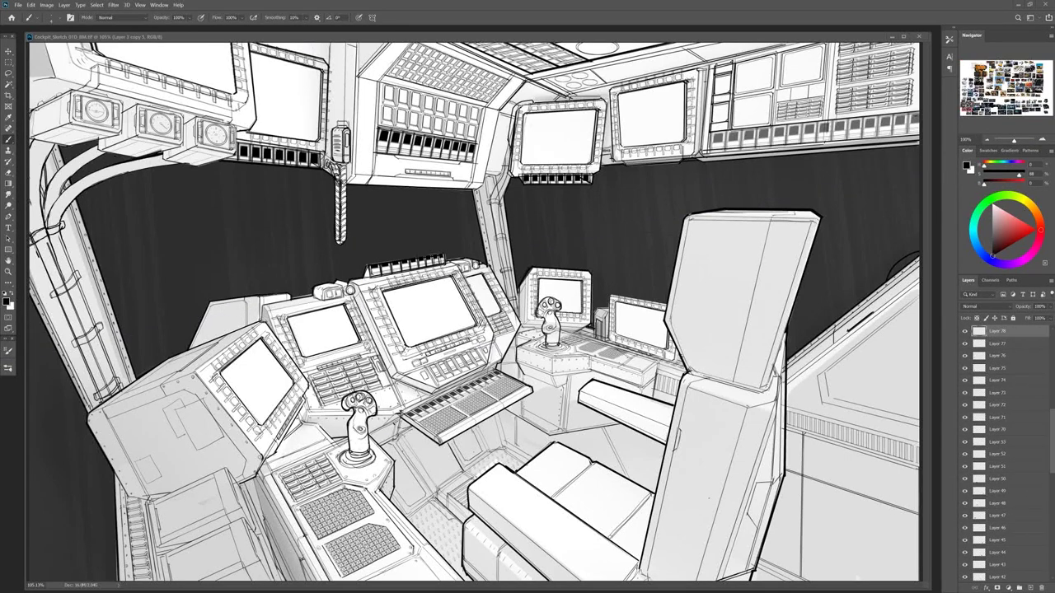
key(l)
key(ctrl+l)
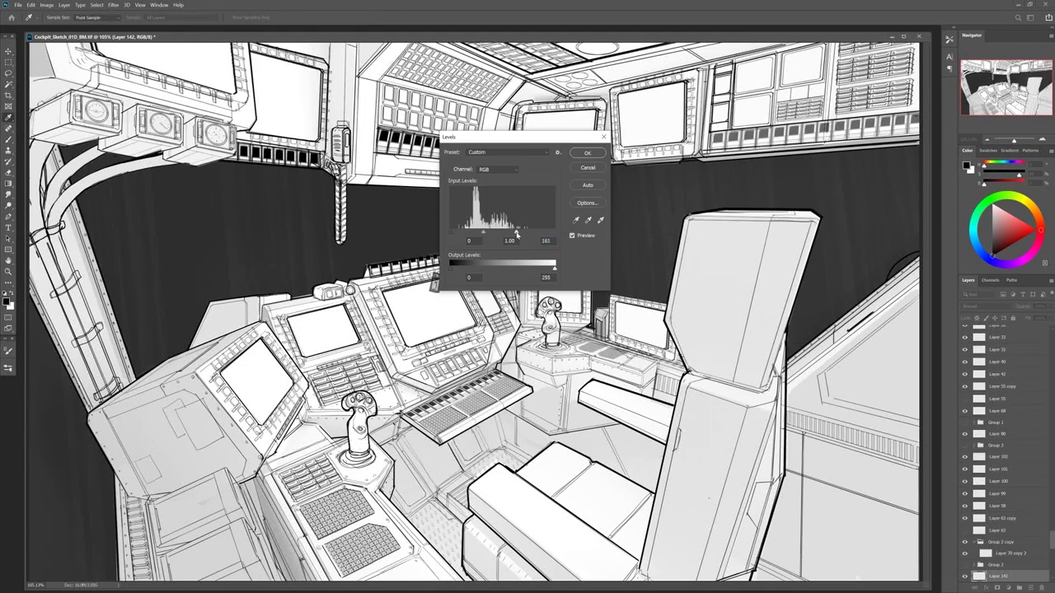
key(Return)
key(ctrl+Tab)
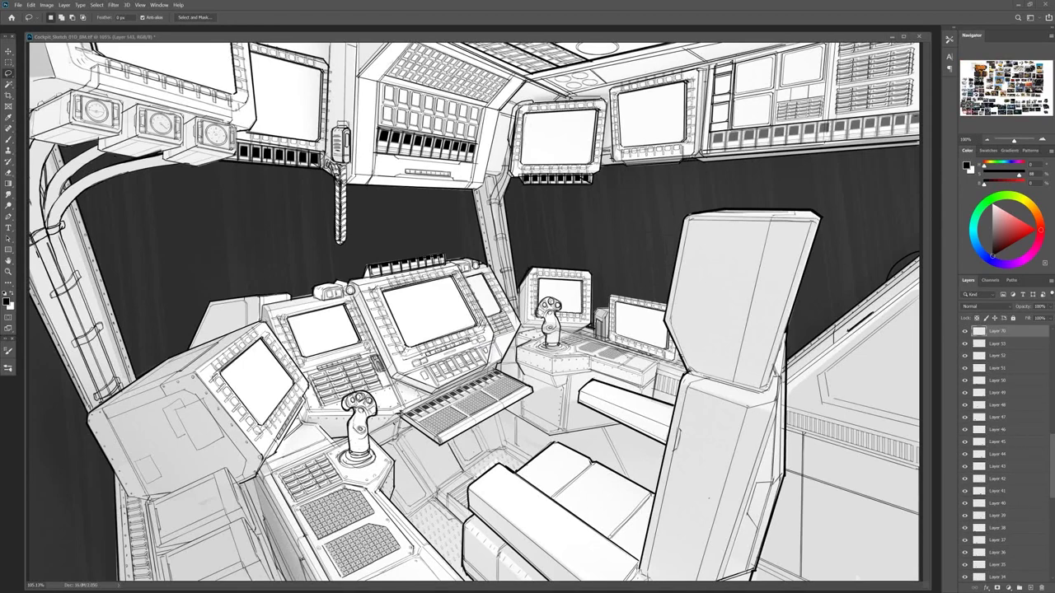
key(ctrl+c)
key(ctrl+Tab)
key(ctrl+v)
key(v)
Fit blue screen images onto the small and big centre monitors, adjusting Hue/Saturation and Levels
key(ctrl+j)
key(l)
key(ctrl+Tab)
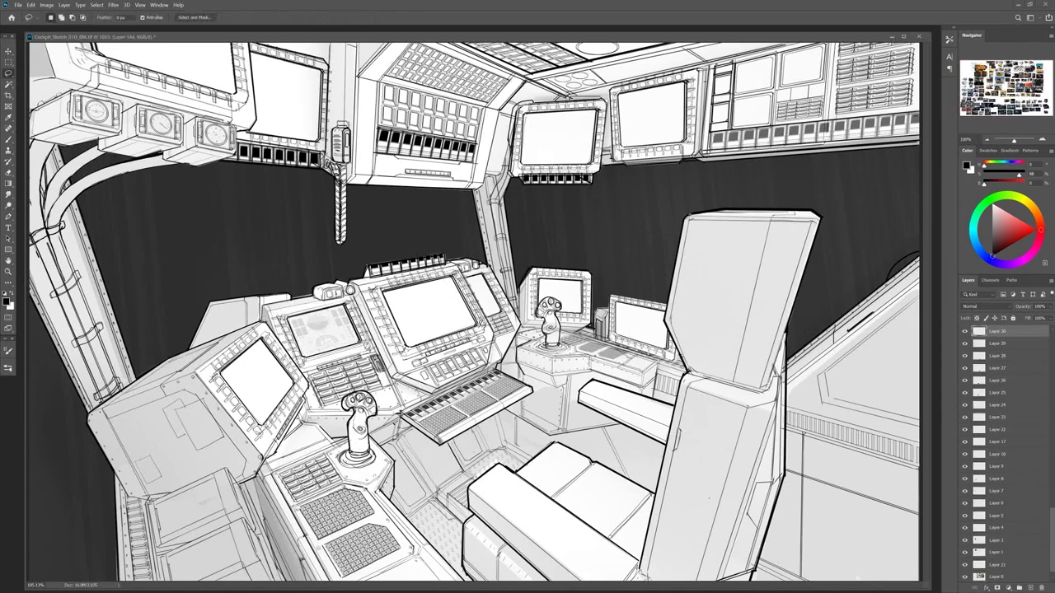
key(ctrl+v)
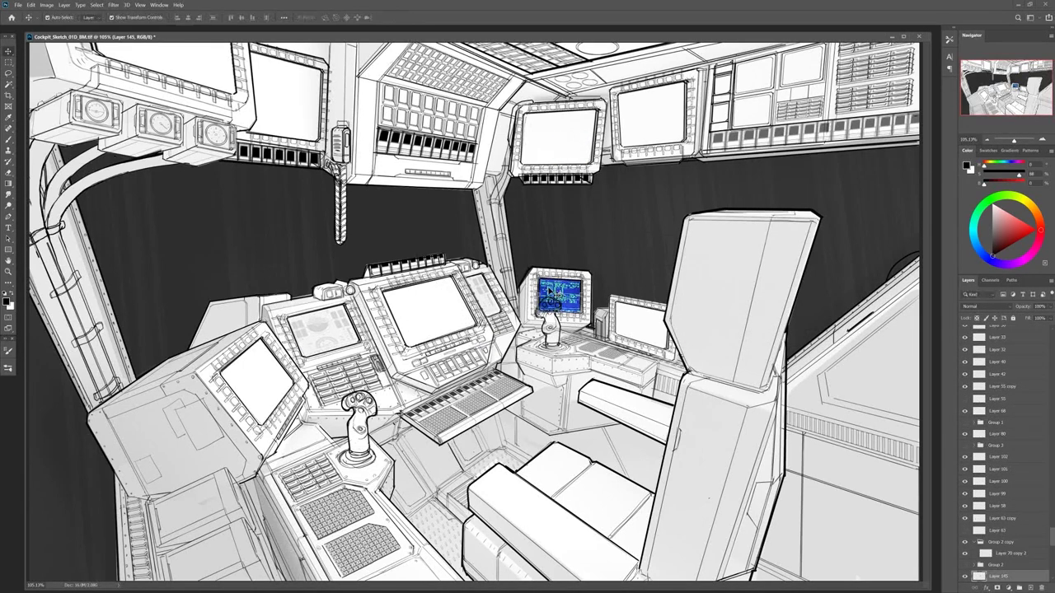
key(v)
key(ctrl+v)
key(ctrl+u)
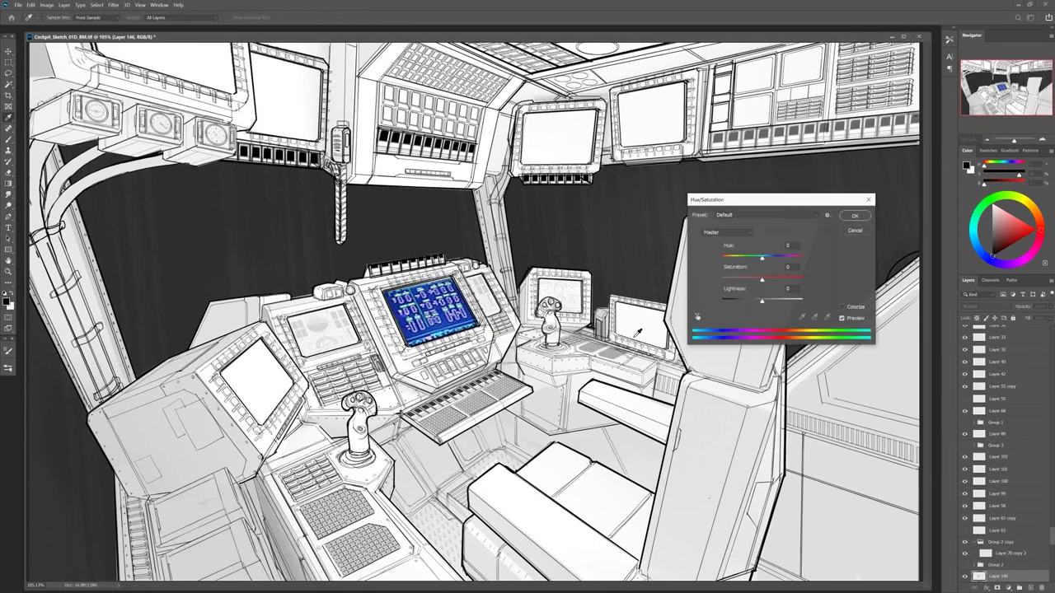
key(Return)
key(ctrl+l)
key(Return)
Add a Levels-adjusted screen image to the left monitor and copy it onto the right small monitor
key(ctrl+j)
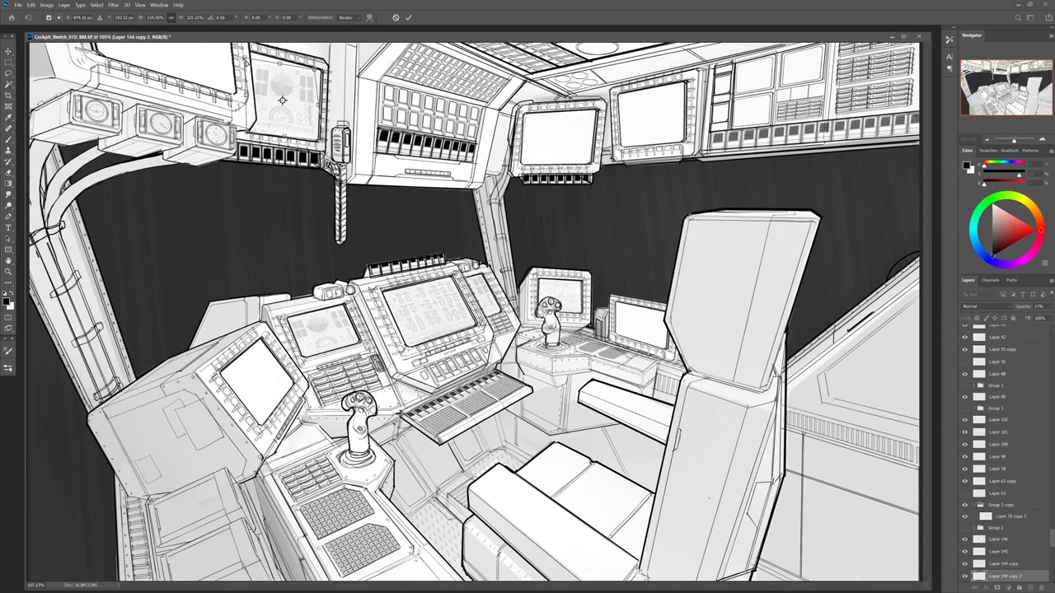
key(ctrl+v)
key(ctrl+l)
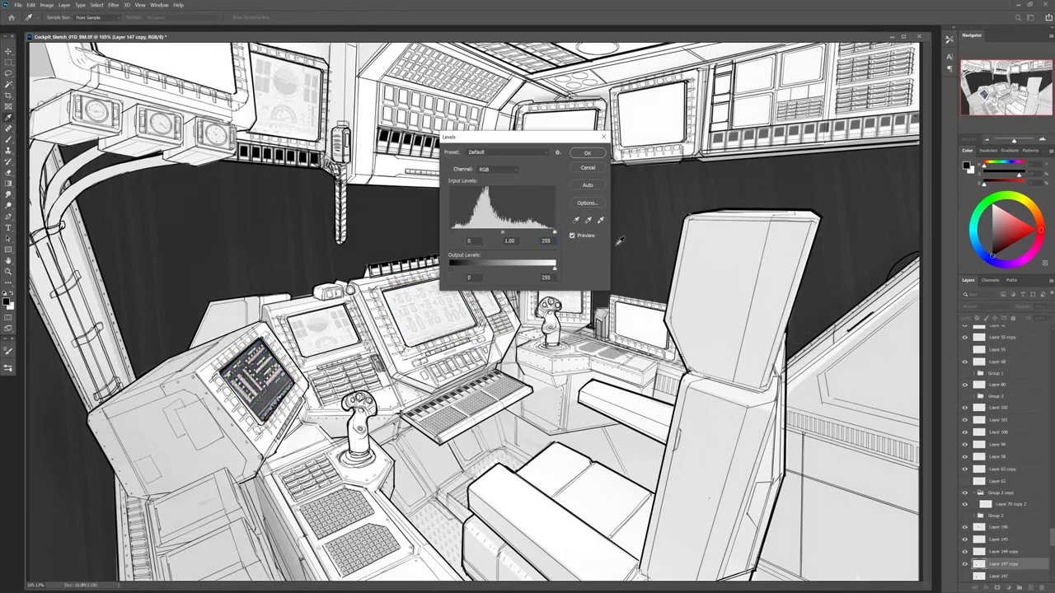
key(Return)
key(ctrl+j)
key(ctrl+t)
drag(552, 137, 648, 310)
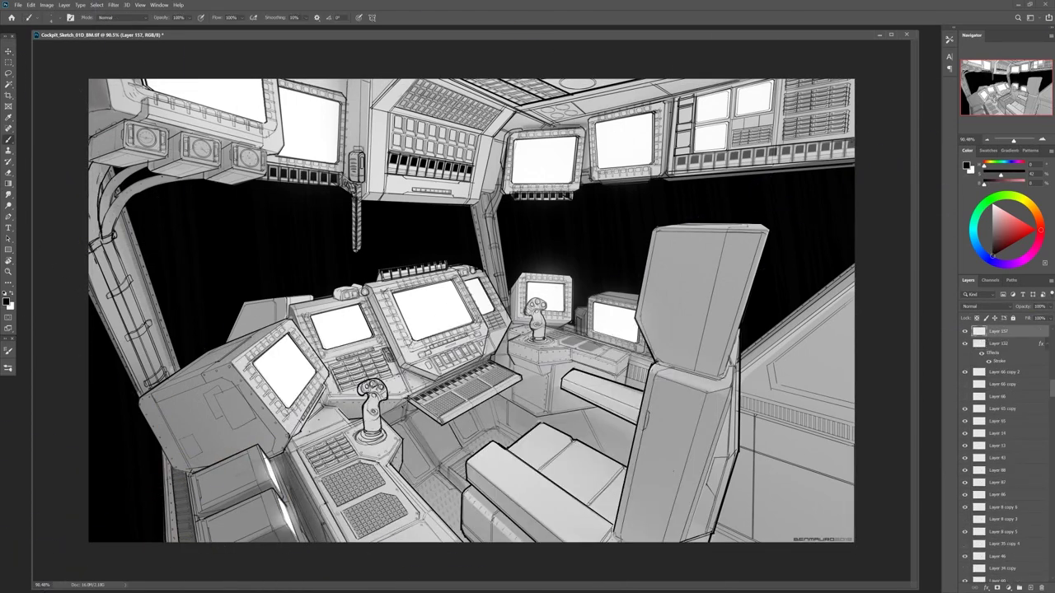
Erase stray line art and duplicate the upper right panel detail, shifting it left
key(ctrl+shift+alt+n)
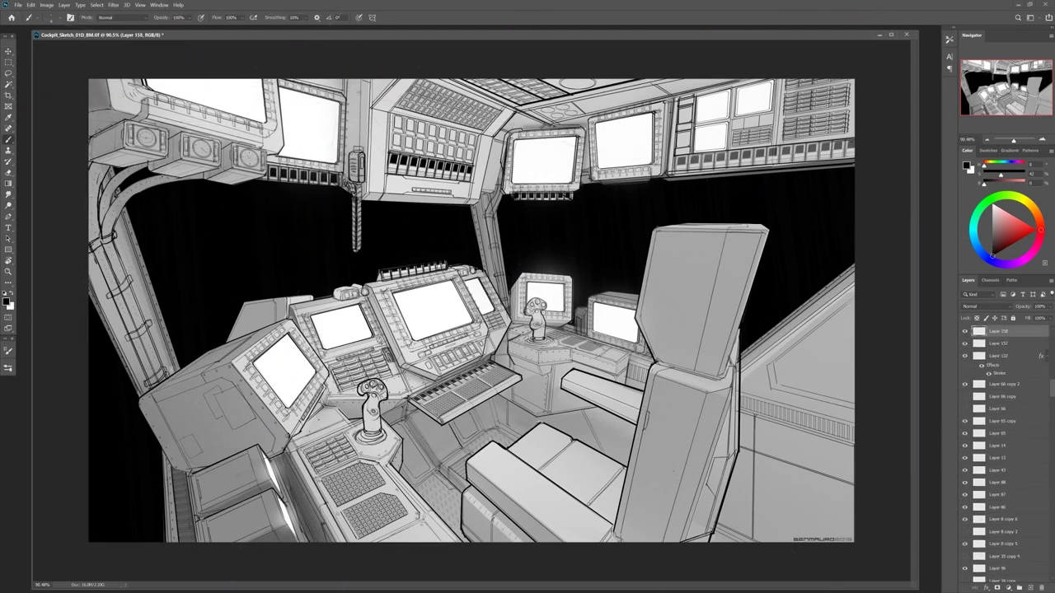
ctrl+click(261, 276)
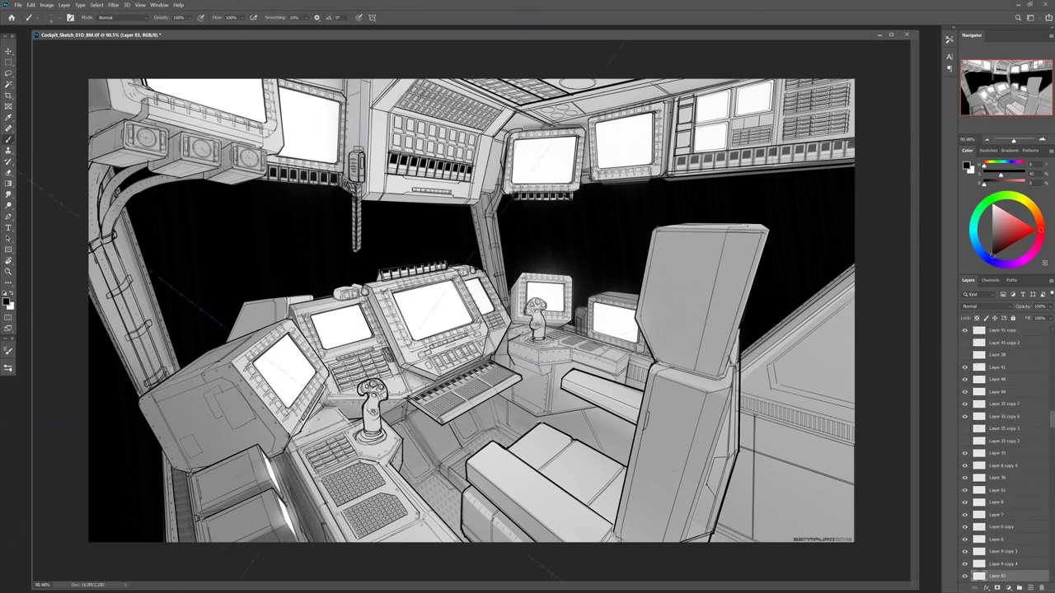
key(e)
ctrl+click(779, 130)
key(ctrl+shift+alt+n)
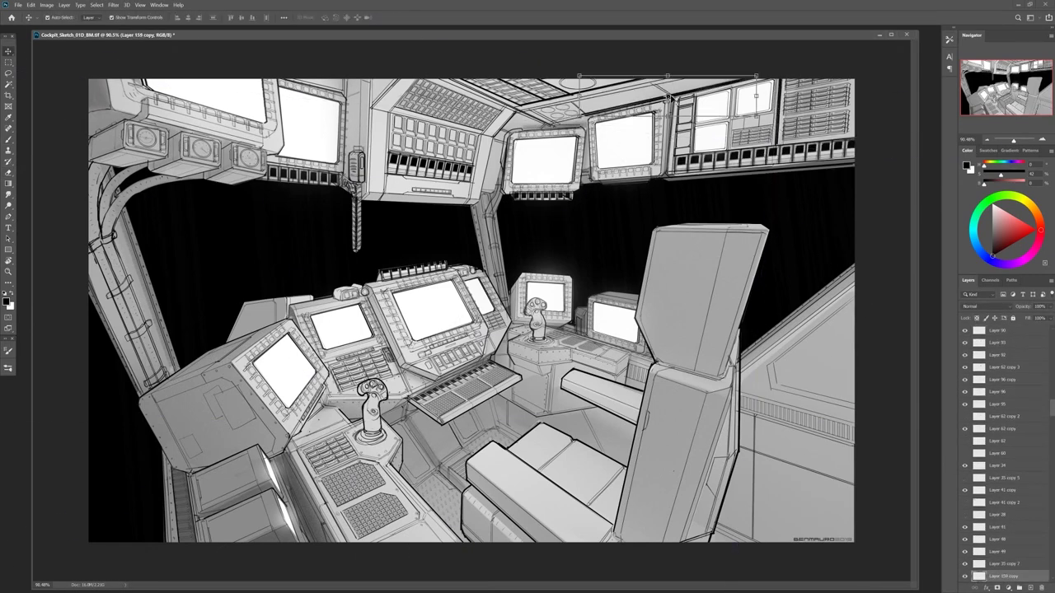
alt+drag(651, 72, 677, 86)
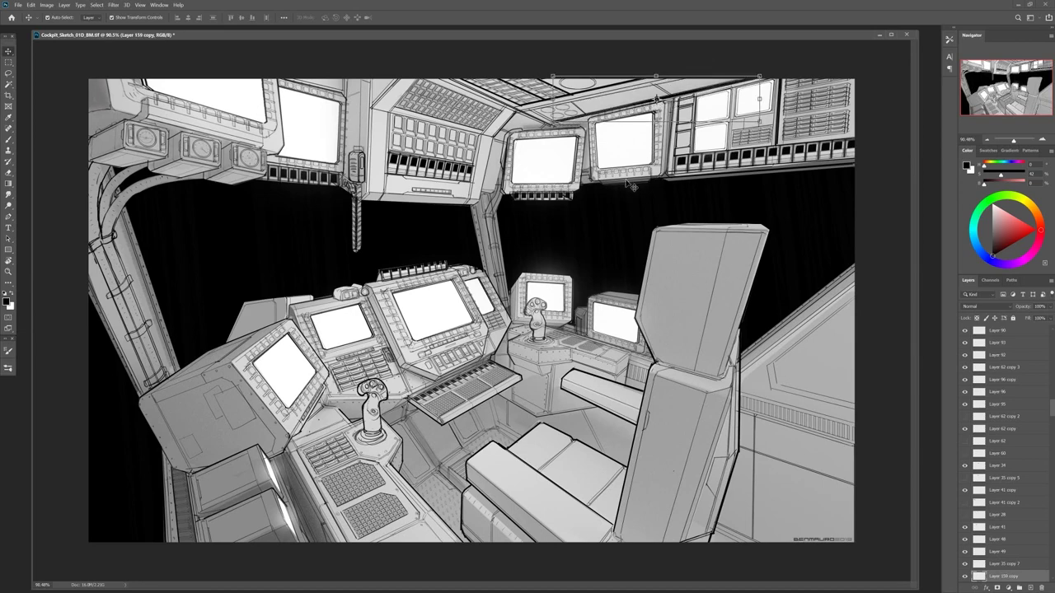
Draw hazard stripes on a new layer and position them low on the right wall
key(ctrl+shift+alt+n)
key(b)
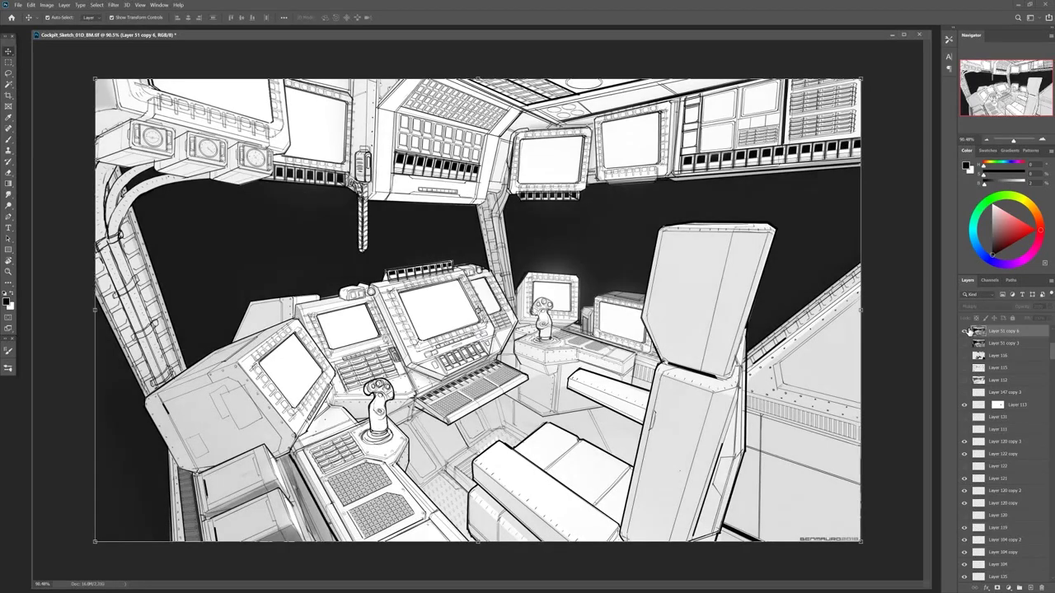
drag(1027, 320, 1040, 321)
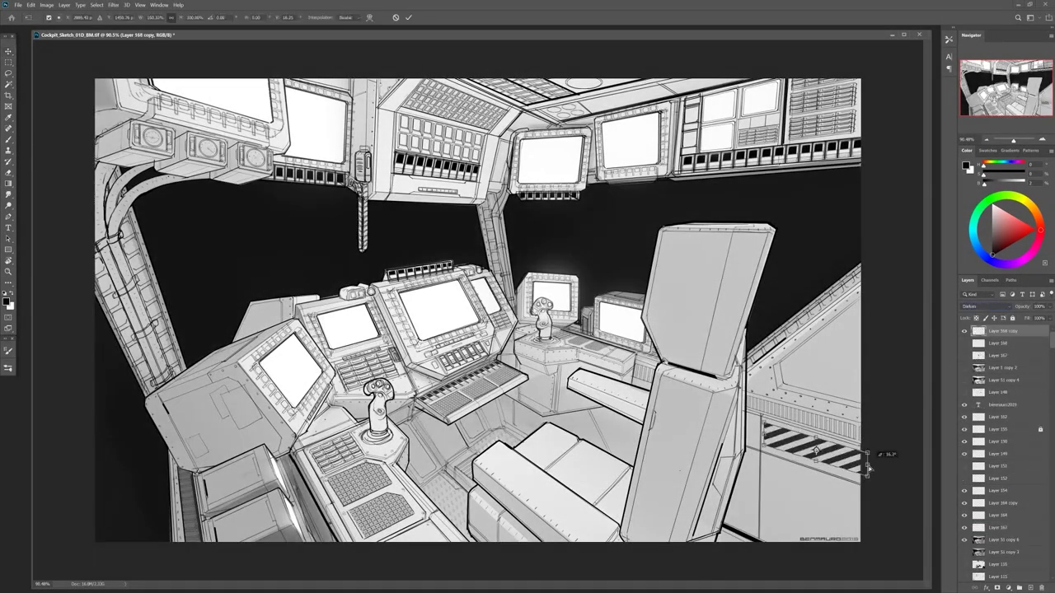
drag(874, 453, 789, 360)
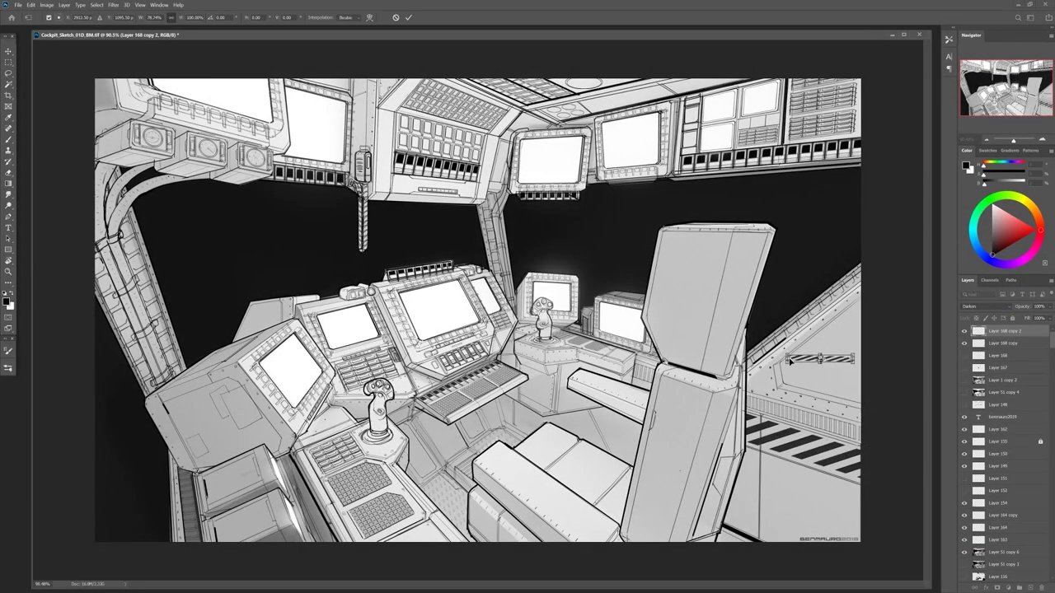
key(Escape)
click(812, 449)
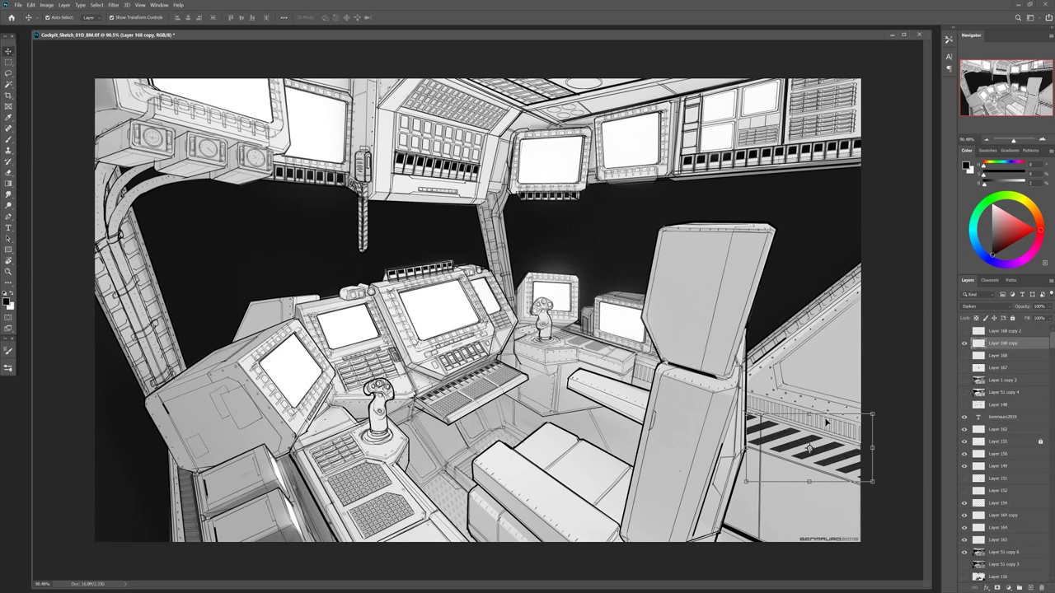
alt+drag(825, 423, 318, 564)
click(318, 565)
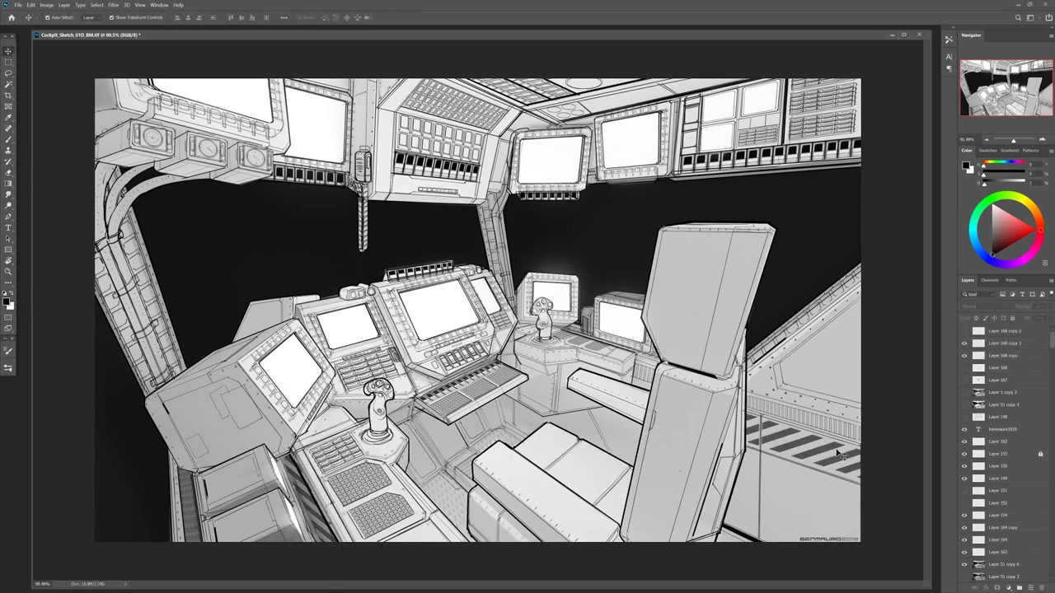
Confirm the rotated decal and move the arrow decal to the floor by the seat base, resized
drag(931, 589, 823, 434)
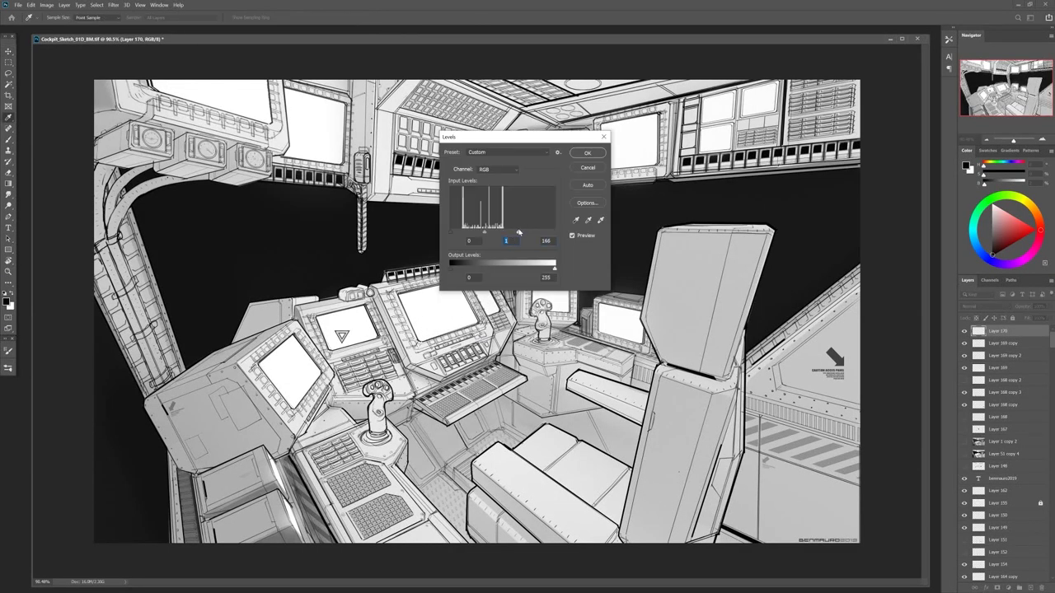
key(Return)
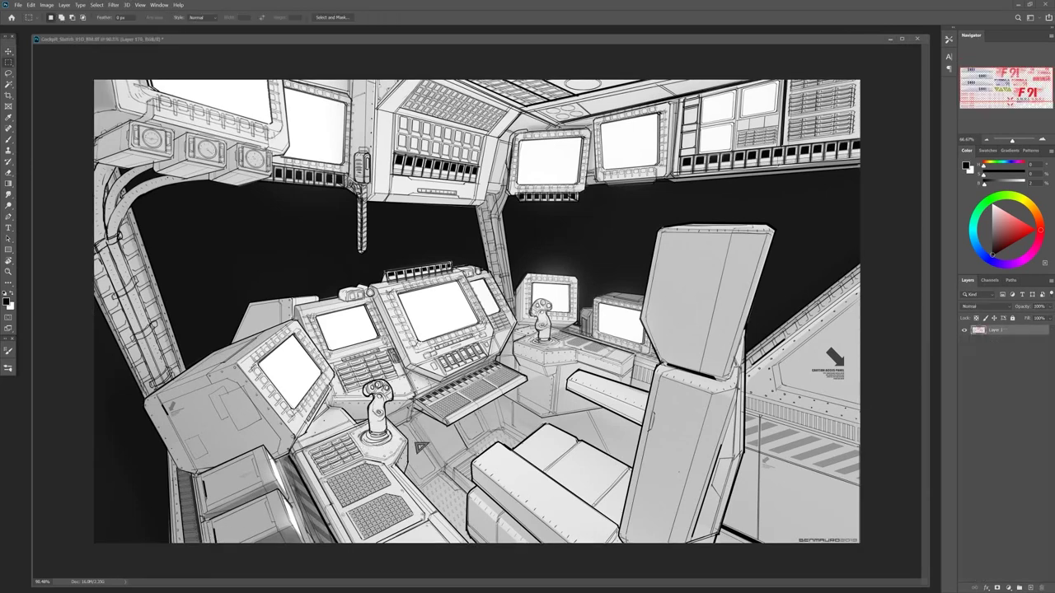
click(224, 486)
click(831, 361)
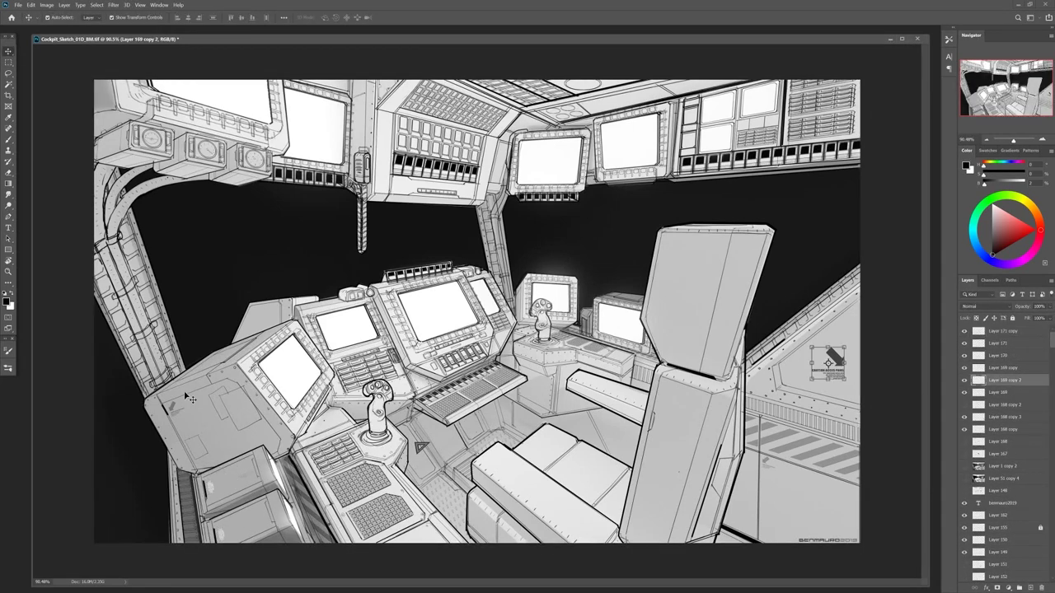
drag(830, 361, 712, 504)
key(ctrl+t)
key(Return)
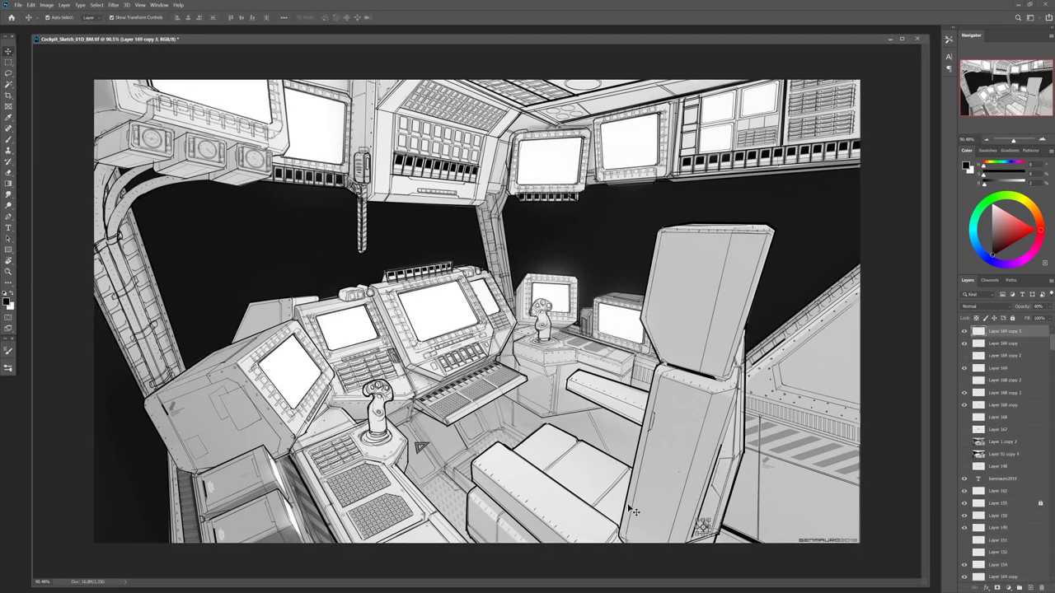
Move both grey blockout render layers to the top of the layer stack
key(ctrl+shift+alt+n)
click(1001, 490)
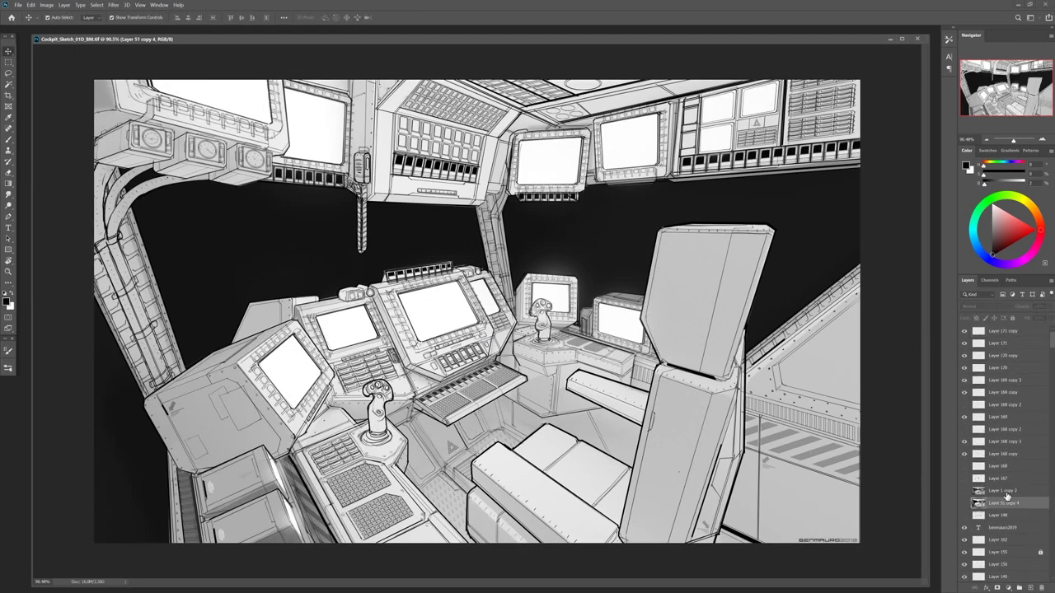
shift+click(1002, 503)
drag(1001, 503, 1009, 325)
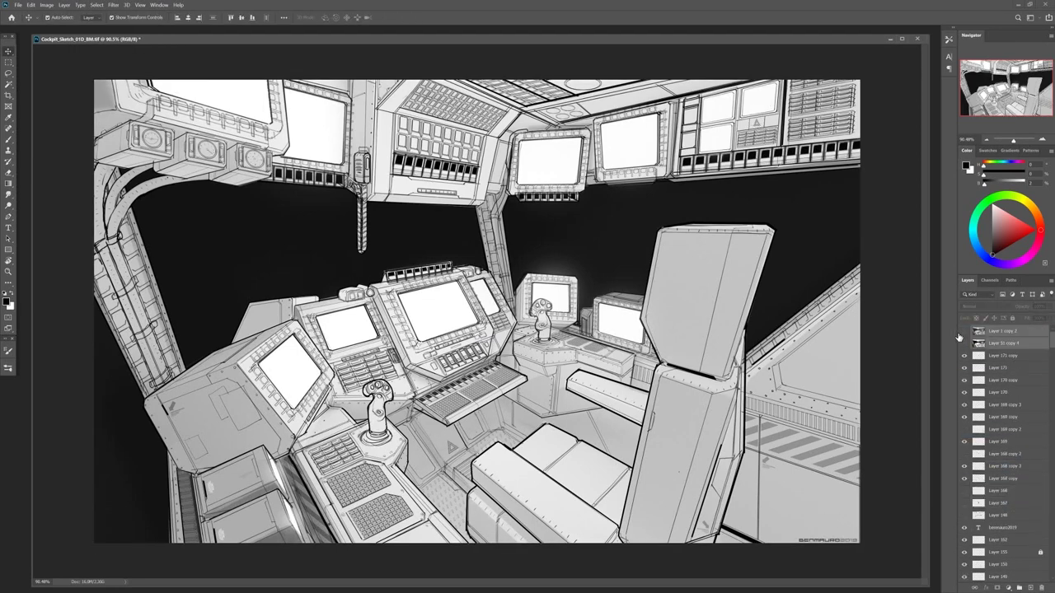
Toggle the blockout render to compare with the sketch, then move Layer 51 copy 4 back down
click(964, 330)
click(964, 343)
click(964, 342)
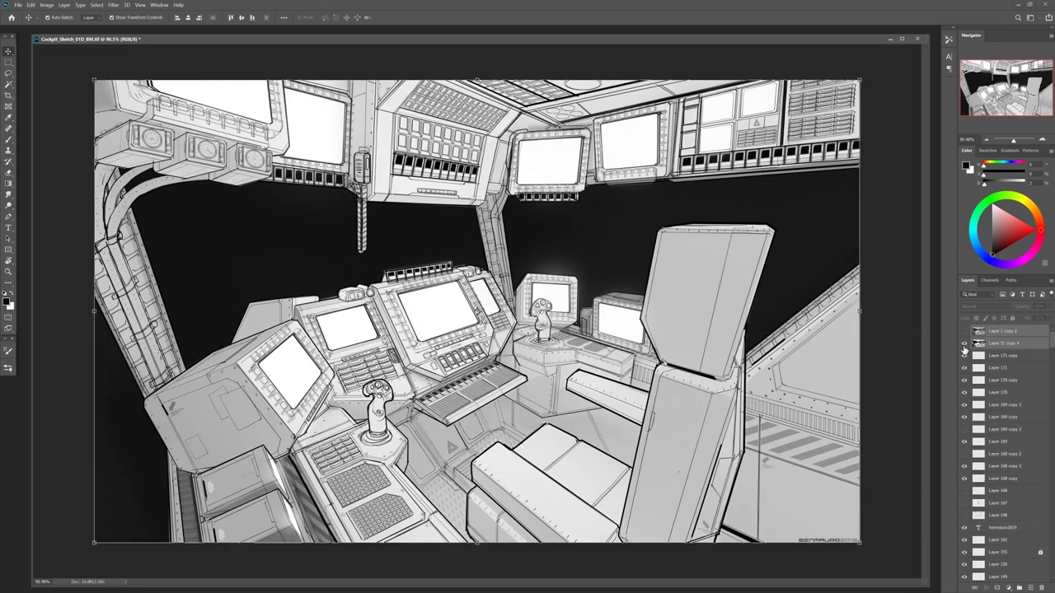
click(964, 343)
click(964, 342)
click(1019, 345)
drag(1020, 349, 1040, 587)
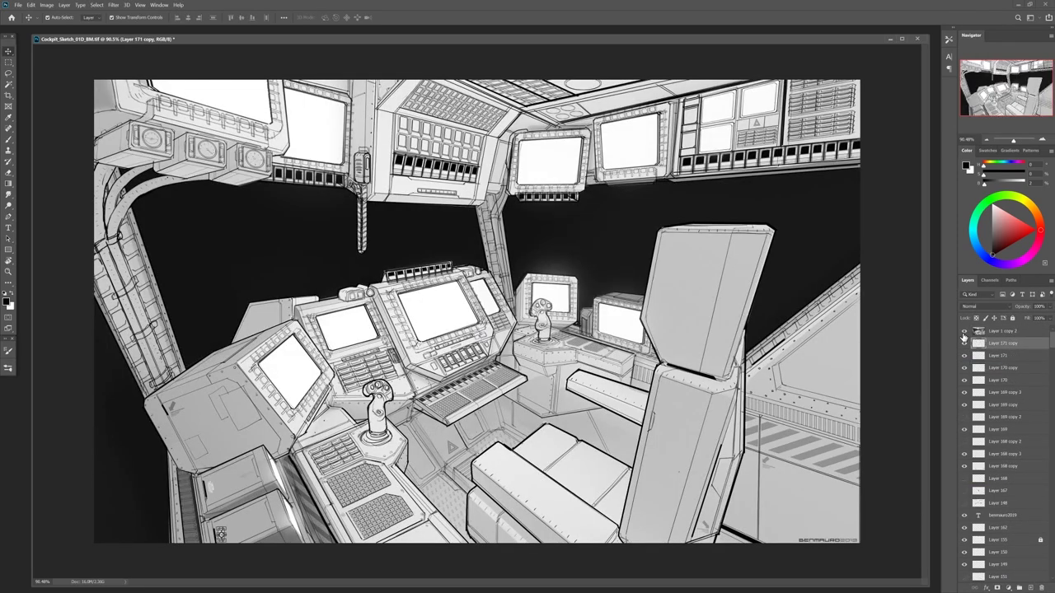
click(964, 339)
click(962, 332)
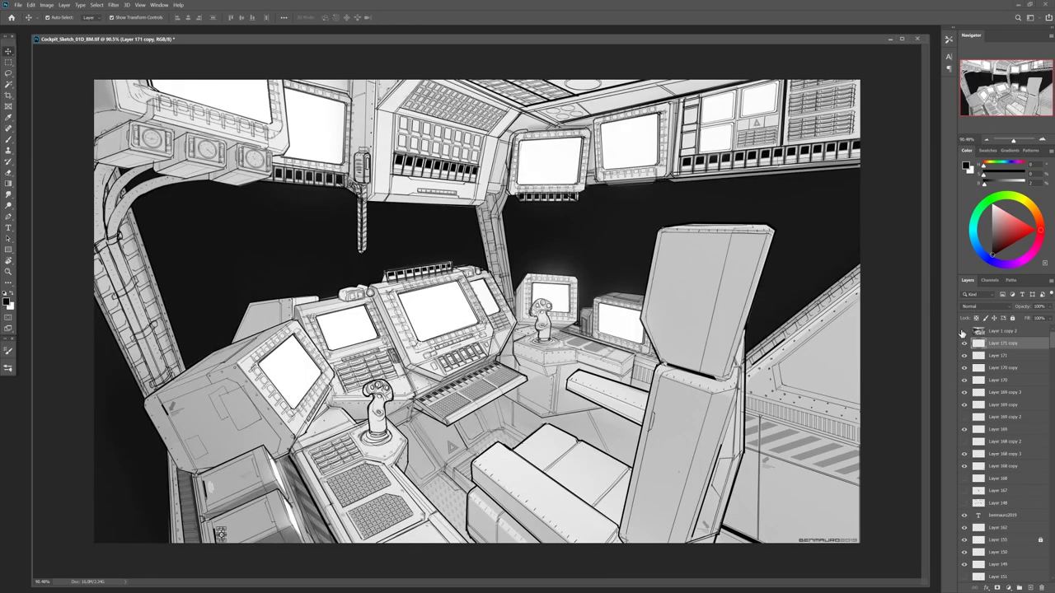
click(963, 331)
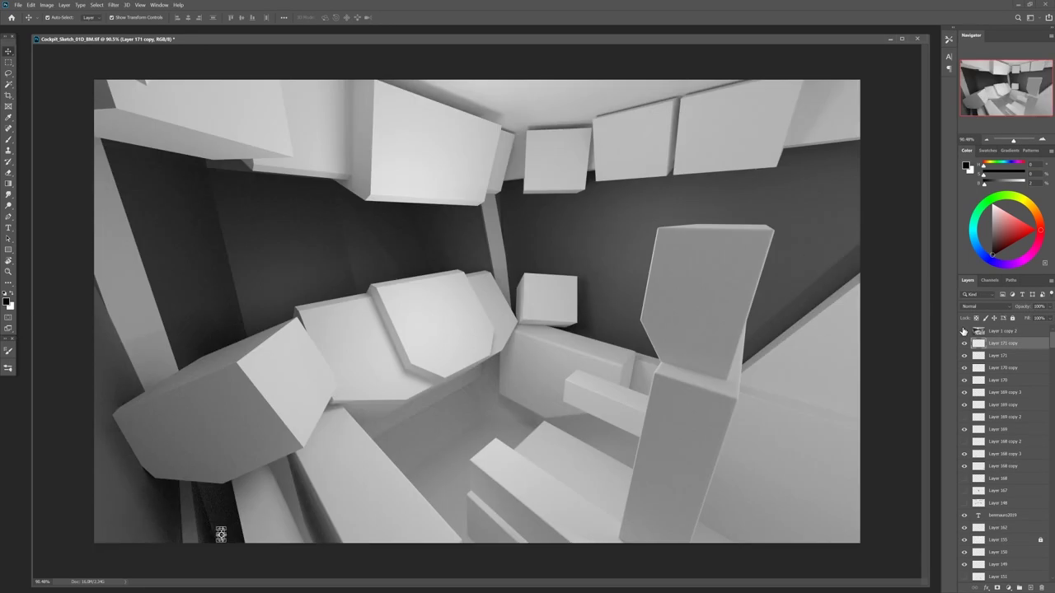
click(963, 331)
click(963, 331)
click(963, 331)
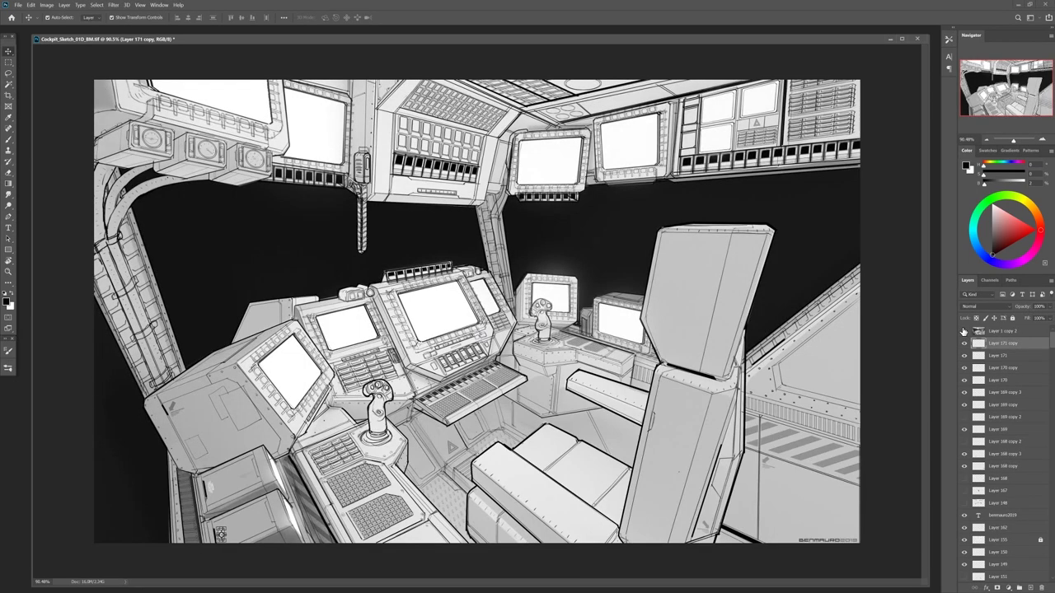
click(963, 332)
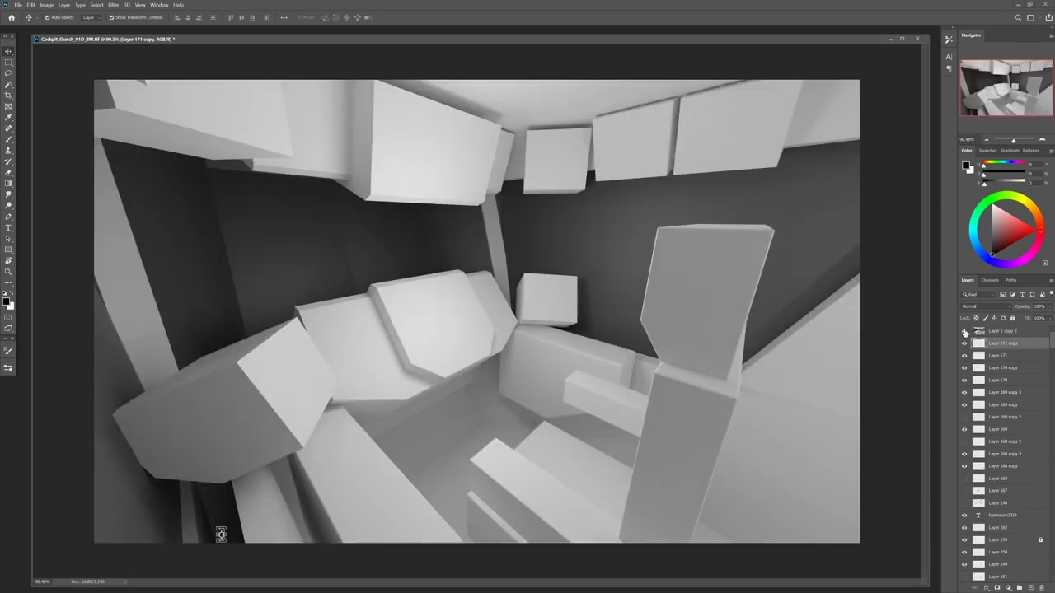
click(964, 332)
click(964, 331)
click(964, 332)
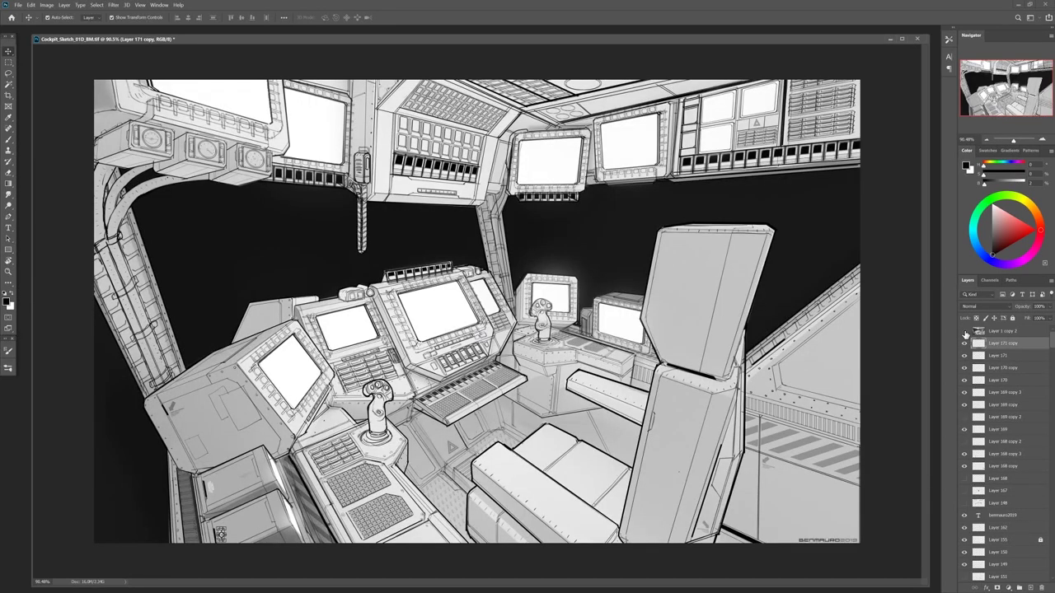
click(965, 333)
click(965, 333)
click(965, 333)
click(965, 333)
click(965, 333)
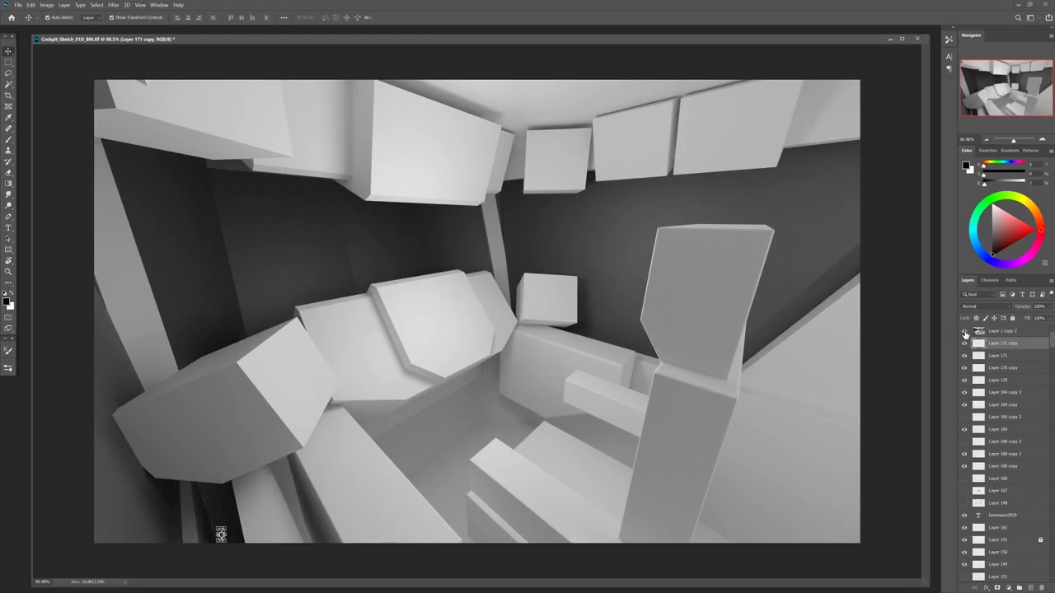
click(964, 333)
click(965, 333)
click(965, 333)
click(965, 333)
click(965, 333)
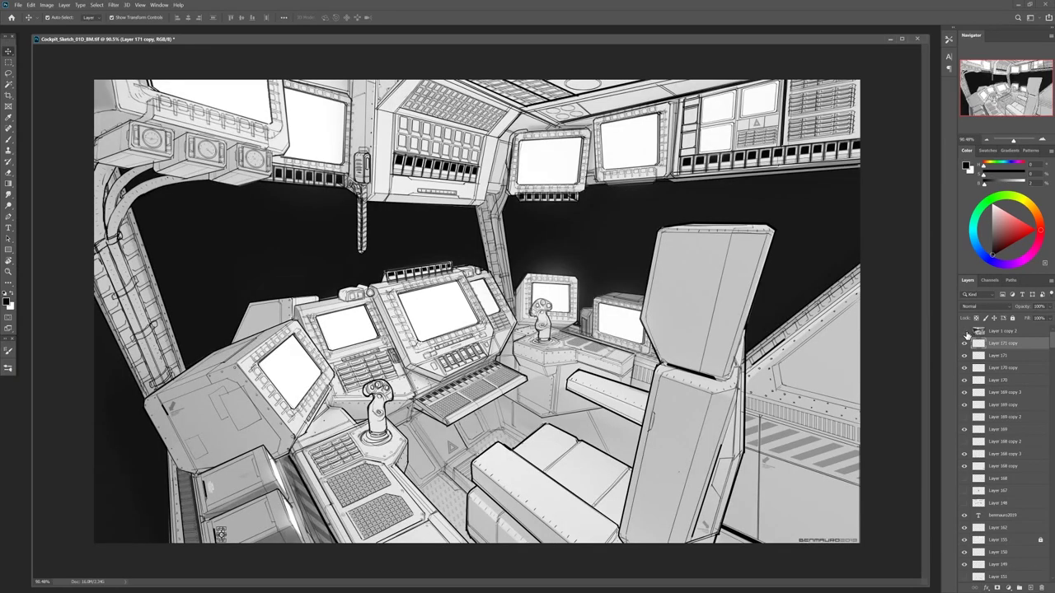
click(964, 333)
click(965, 333)
click(964, 333)
click(965, 333)
click(965, 333)
click(964, 333)
click(965, 333)
click(965, 333)
click(964, 333)
click(964, 333)
click(965, 333)
click(965, 333)
click(639, 173)
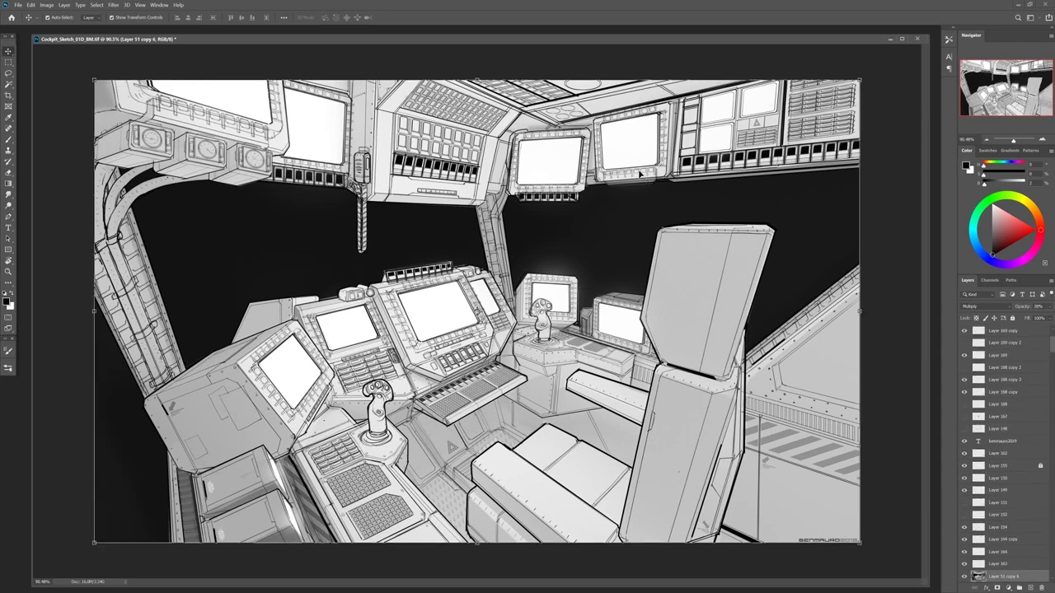
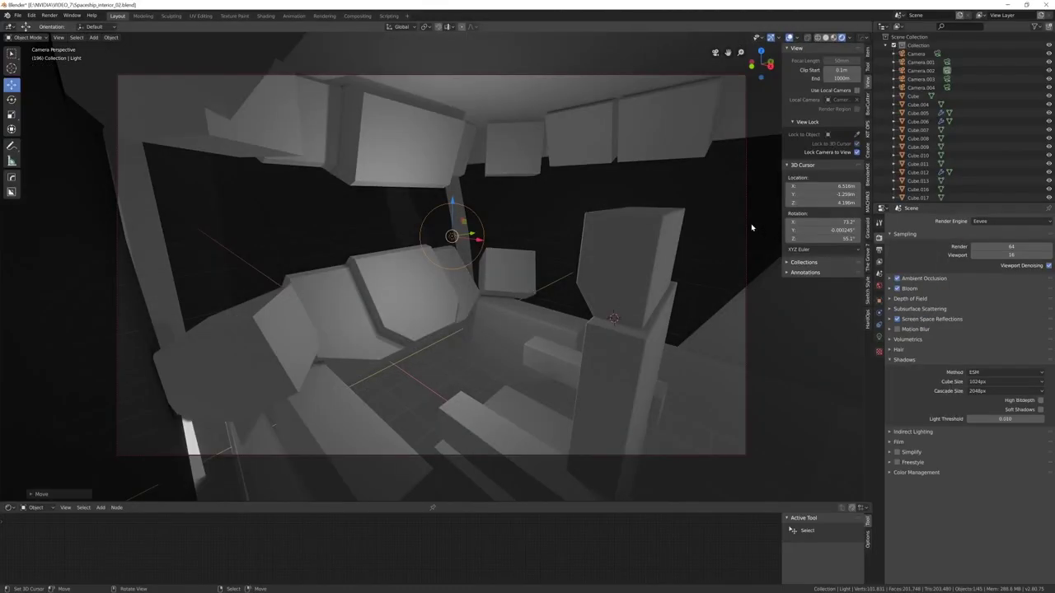
Select the camera and make a duplicate of it in place
click(748, 227)
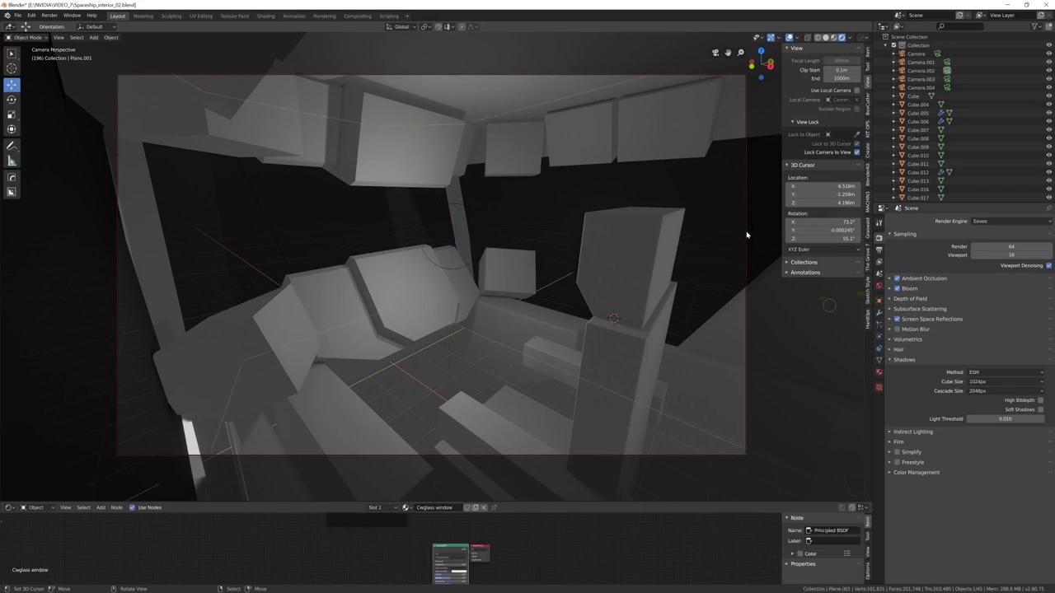
click(746, 233)
key(shift+d)
right_click(705, 243)
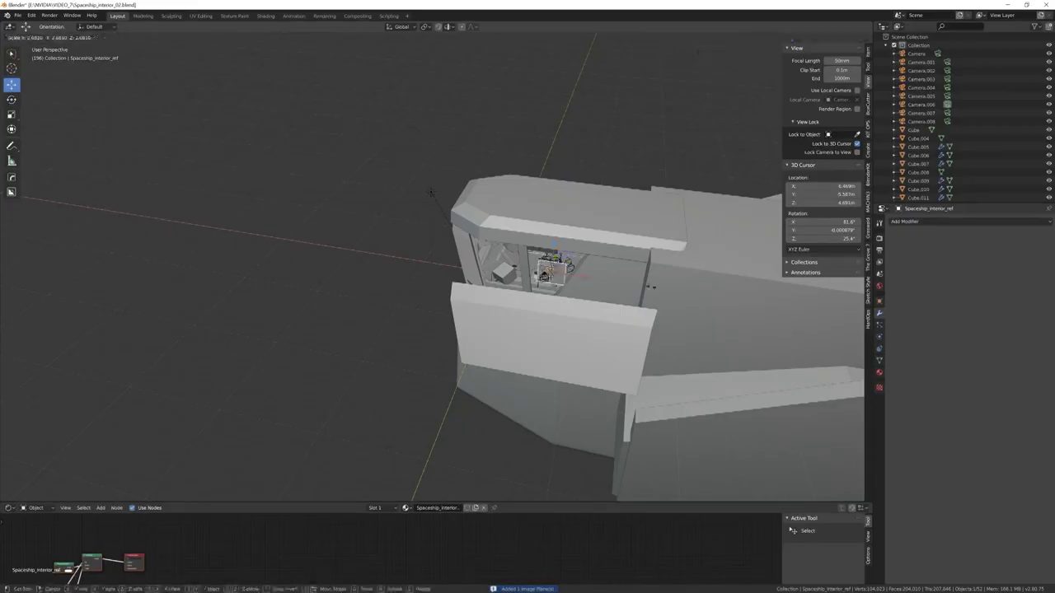
Import the reference image as a plane, switch to Rendered shading, and duplicate the plane
key(z)
click(376, 225)
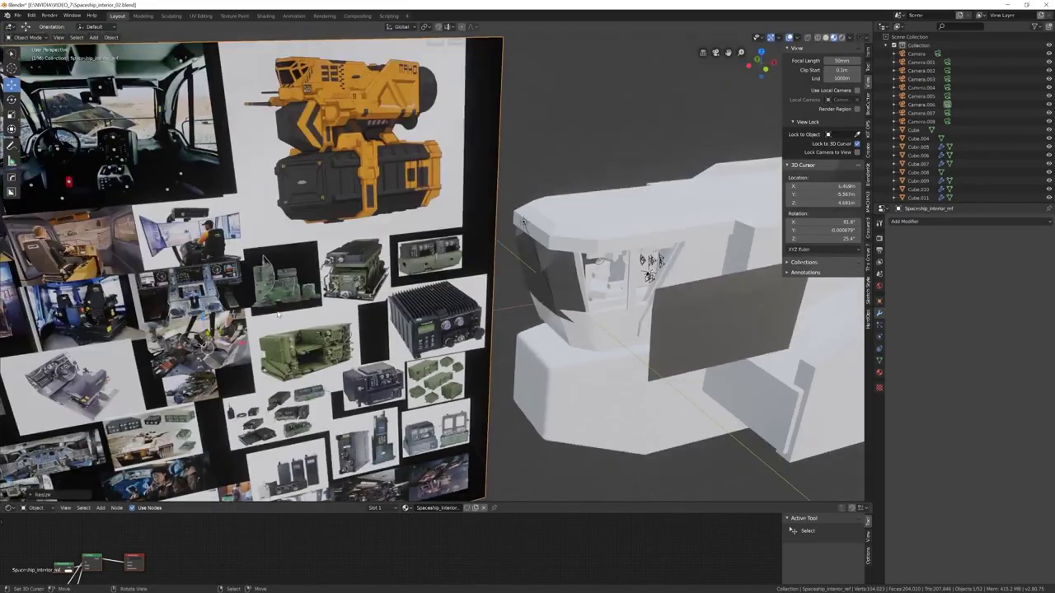
key(shift+d)
shift+middle_drag(644, 209, 336, 329)
Knife-cut around the left display on the cockpit photo plane in Edit Mode
key(Tab)
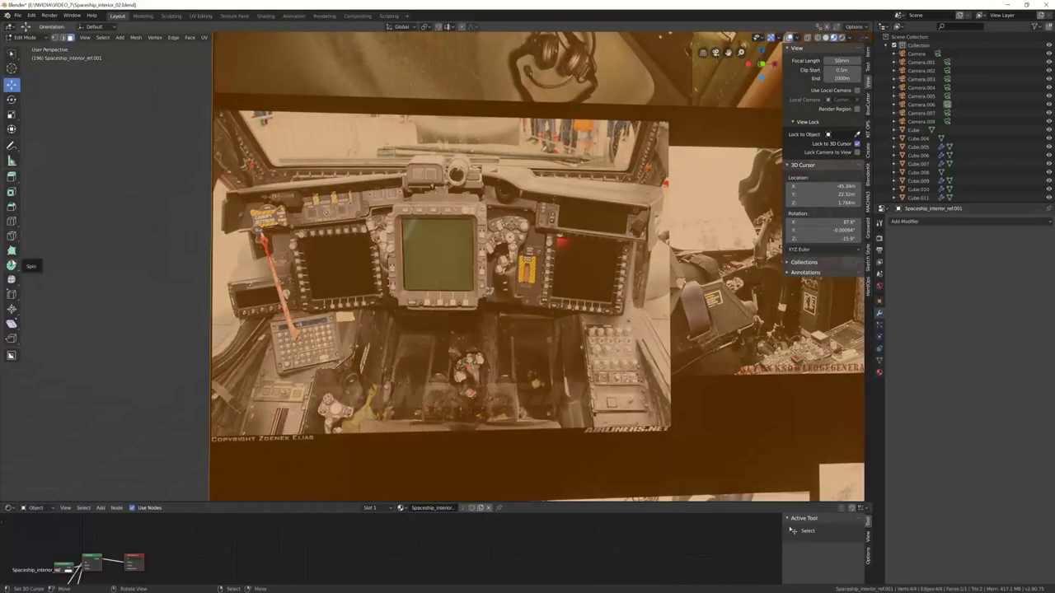
key(k)
scroll(337, 329, up, 3)
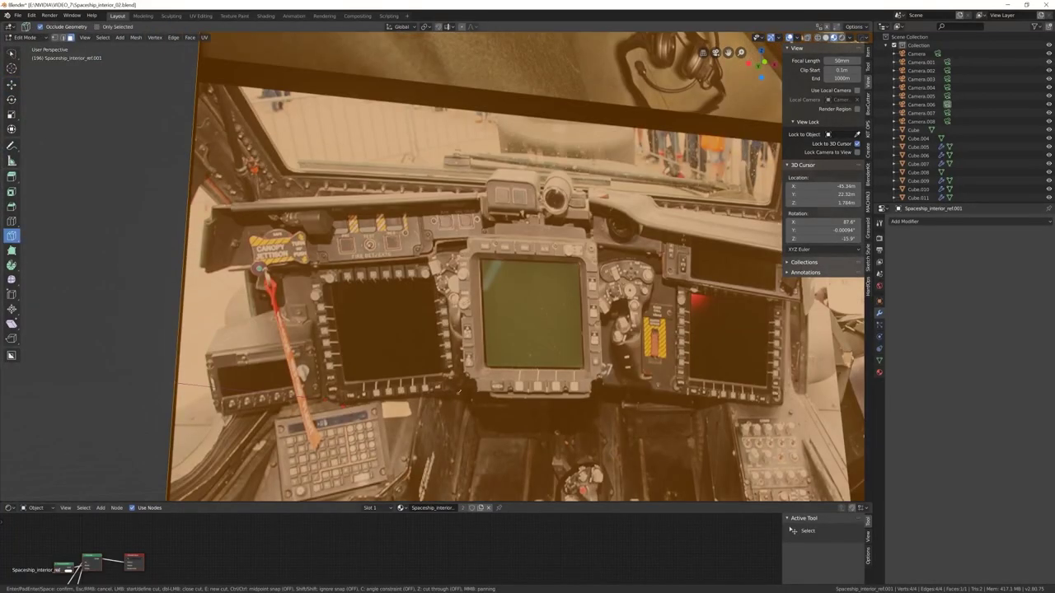
click(258, 268)
middle_drag(258, 268, 282, 274)
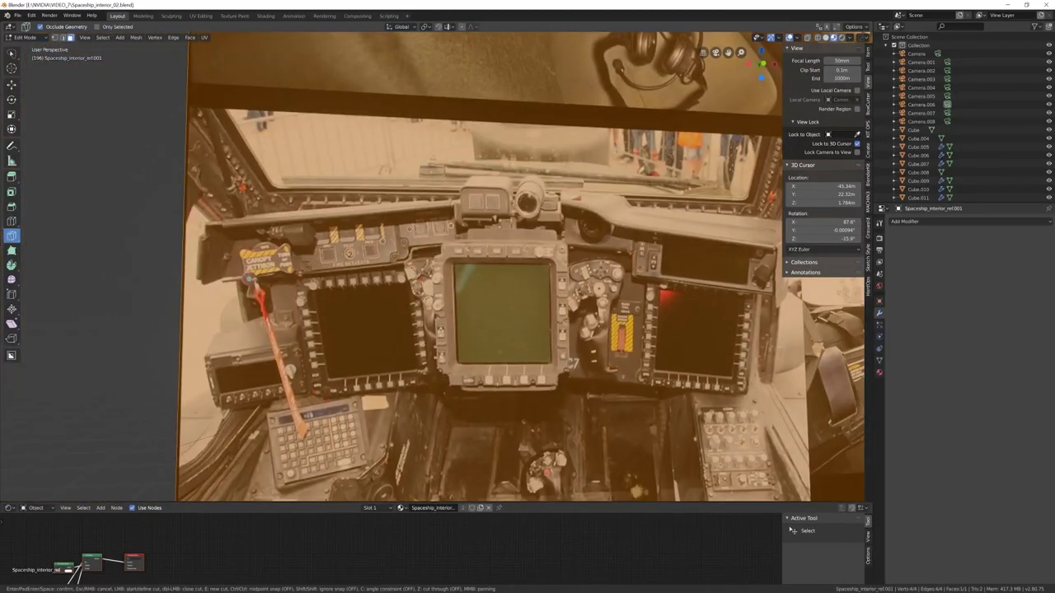
key(Return)
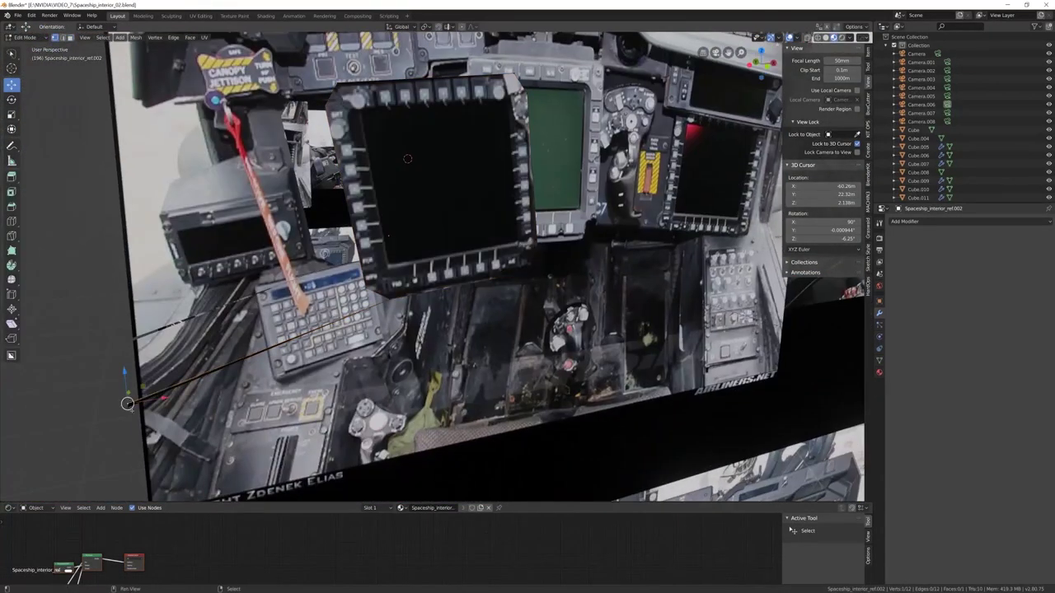
Shift the cut-out display plane along the X axis
scroll(428, 330, up, 2)
key(g)
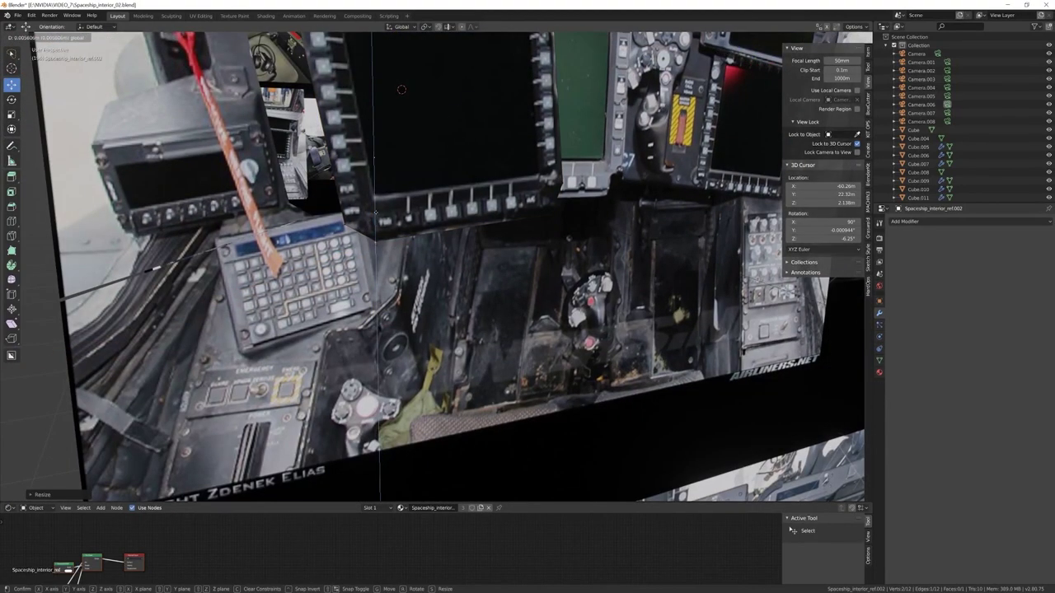
key(x)
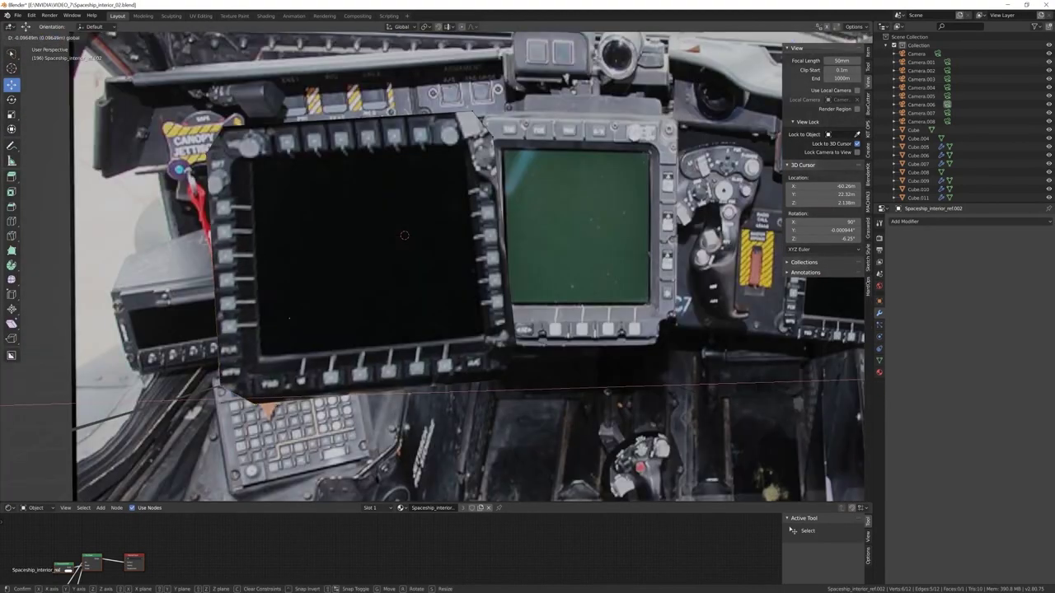
key(Return)
Knife-cut around the display, then view it beside the grey cockpit model
key(Tab)
key(k)
key(Return)
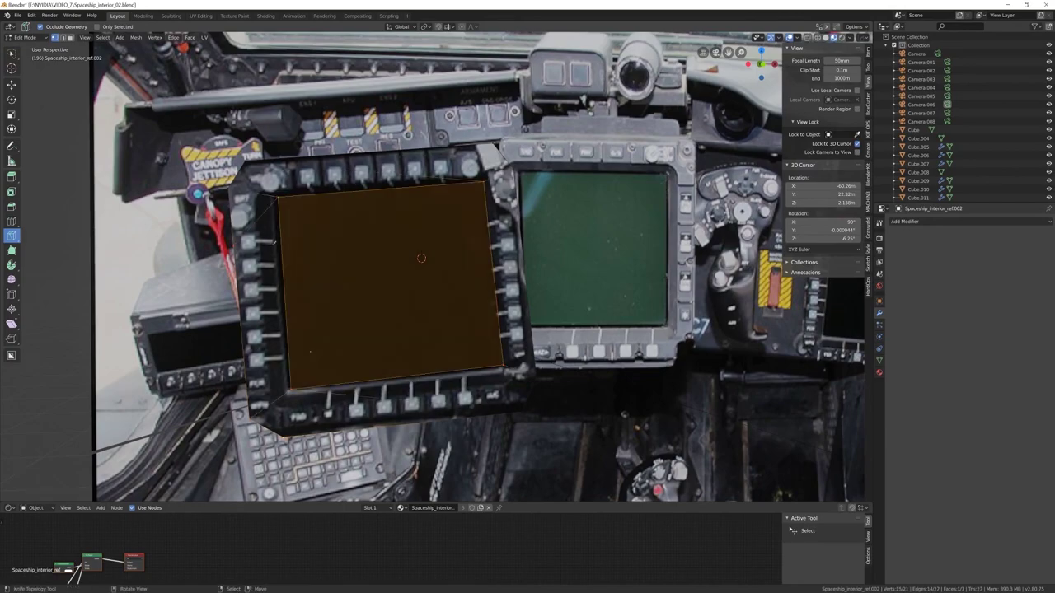
mouse_move(421, 258)
middle_down()
mouse_move(461, 248)
mouse_move(395, 255)
mouse_move(494, 248)
mouse_move(462, 255)
mouse_move(501, 266)
mouse_move(419, 248)
mouse_move(421, 257)
mouse_move(445, 255)
mouse_move(412, 257)
mouse_move(445, 255)
mouse_move(421, 258)
middle_up()
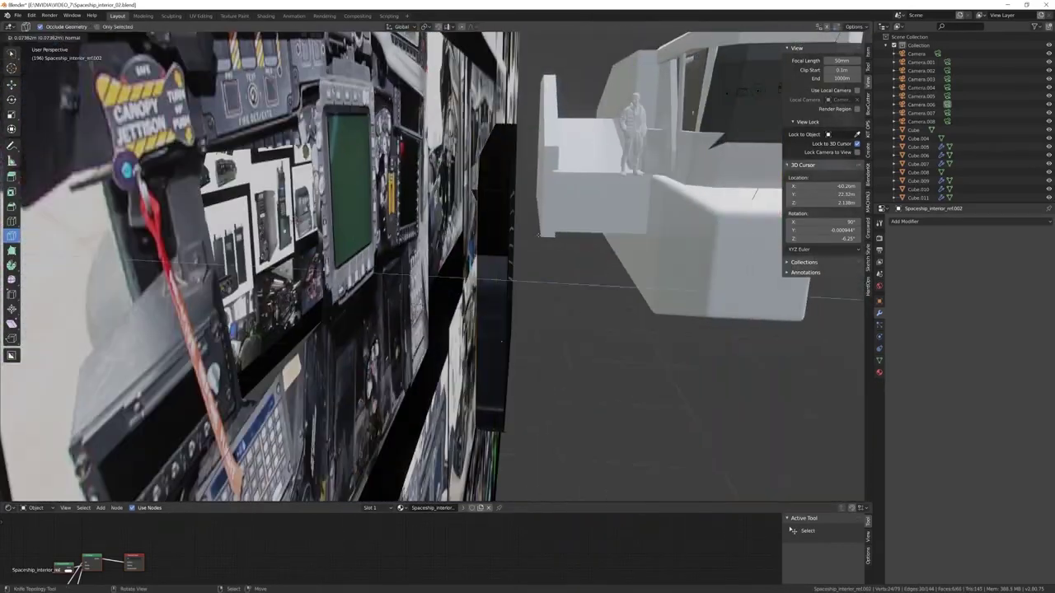
middle_drag(421, 258, 478, 265)
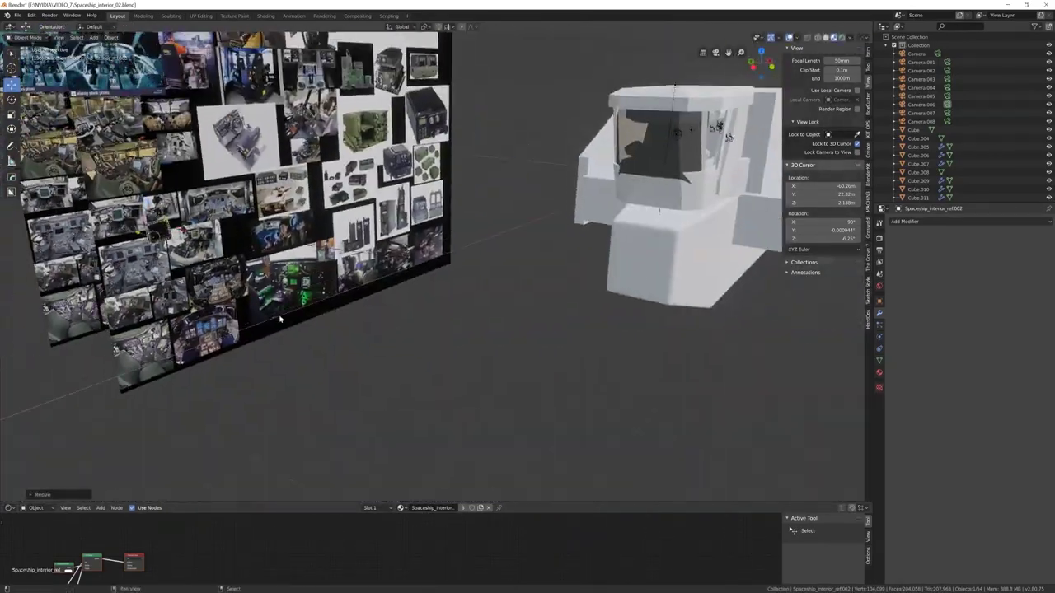
middle_drag(421, 258, 445, 255)
scroll(473, 97, up, 5)
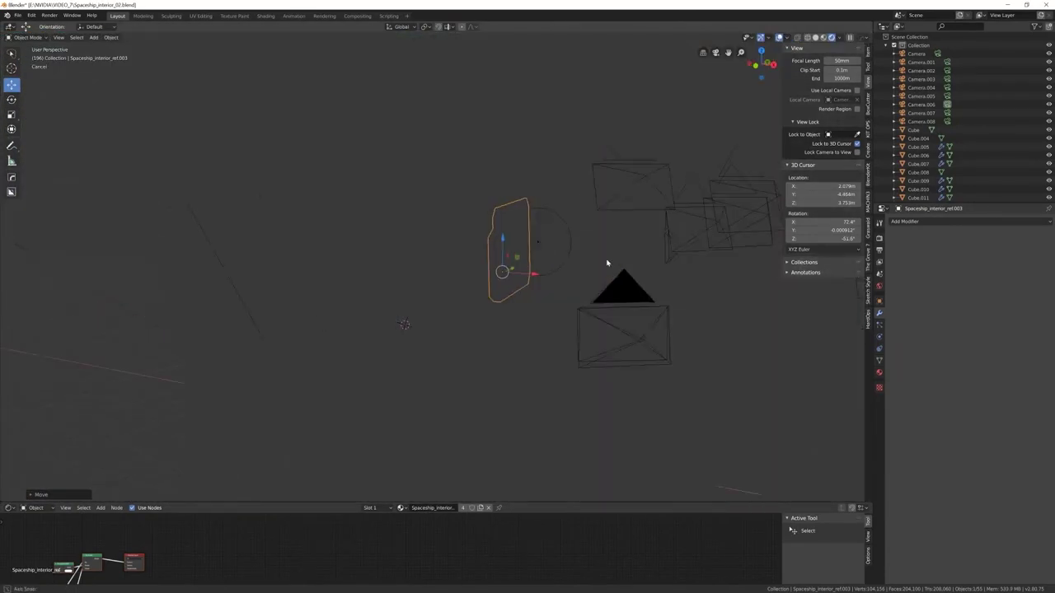
Set the render engine to Eevee
click(879, 237)
click(1001, 220)
click(993, 233)
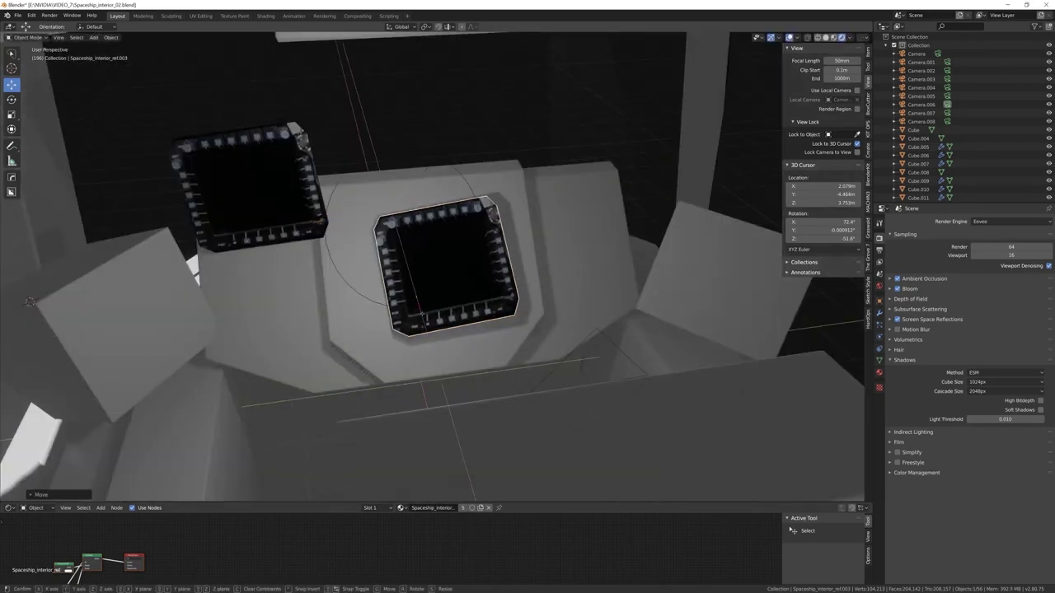
Rotate and place the display panel, then add a copy left of it
key(r)
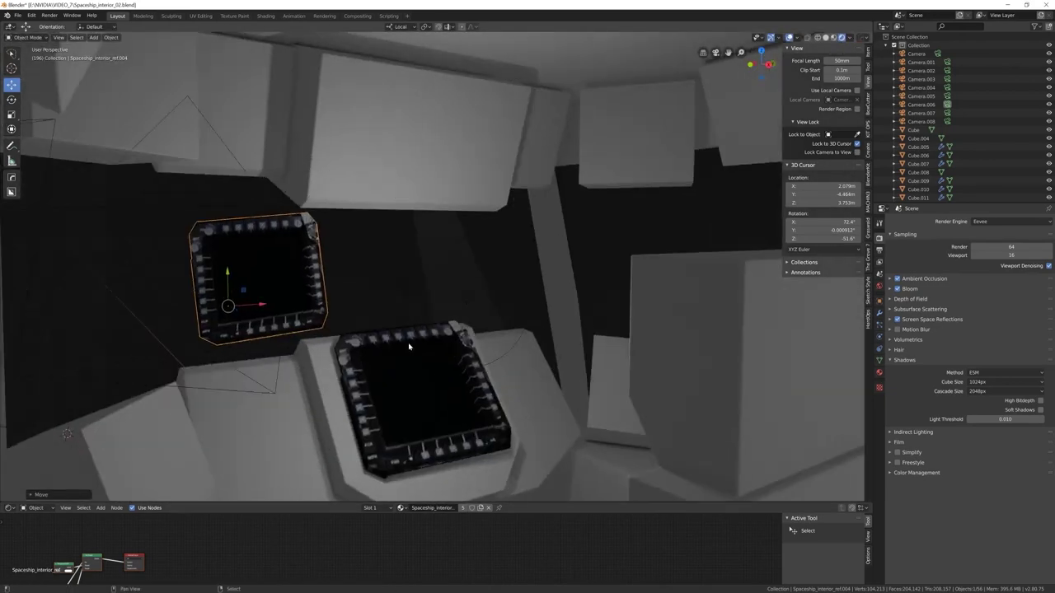
key(g)
click(396, 392)
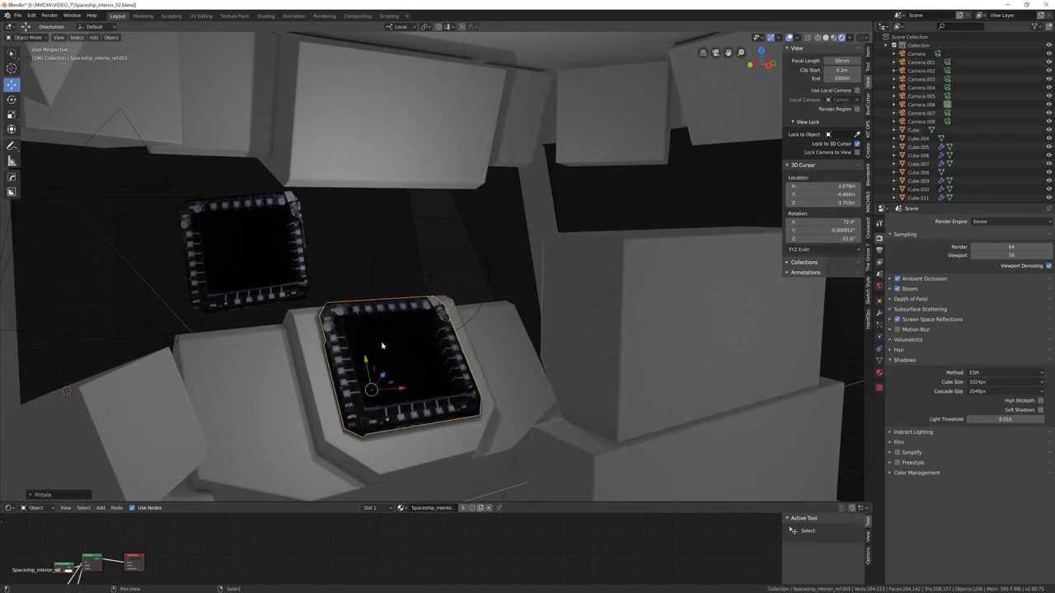
key(shift+d)
click(232, 386)
middle_drag(231, 387, 264, 396)
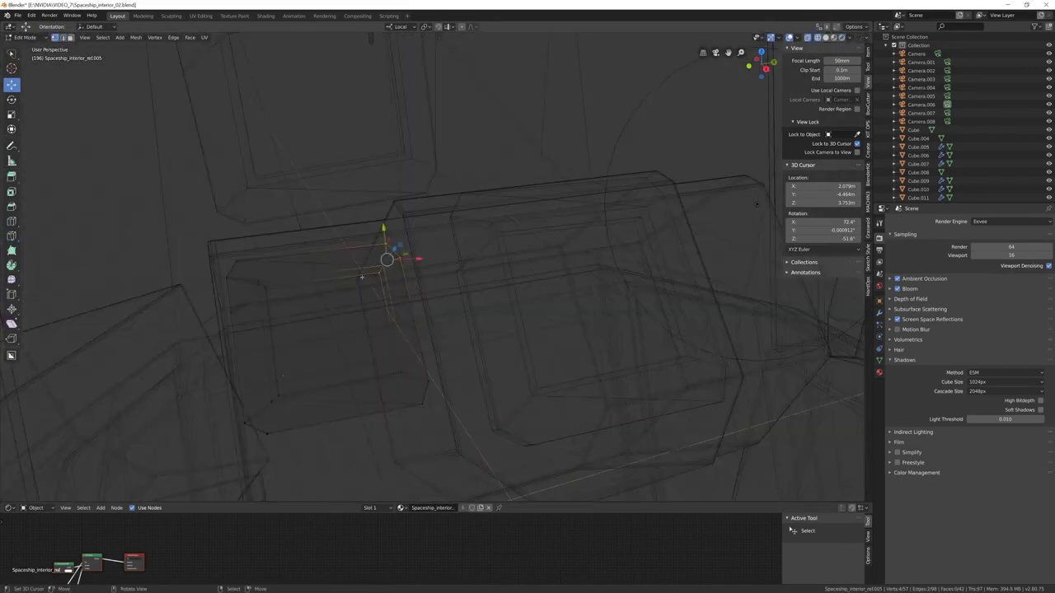
Reposition the 3D cursor around the console and delete the unwanted panel object
key(Tab)
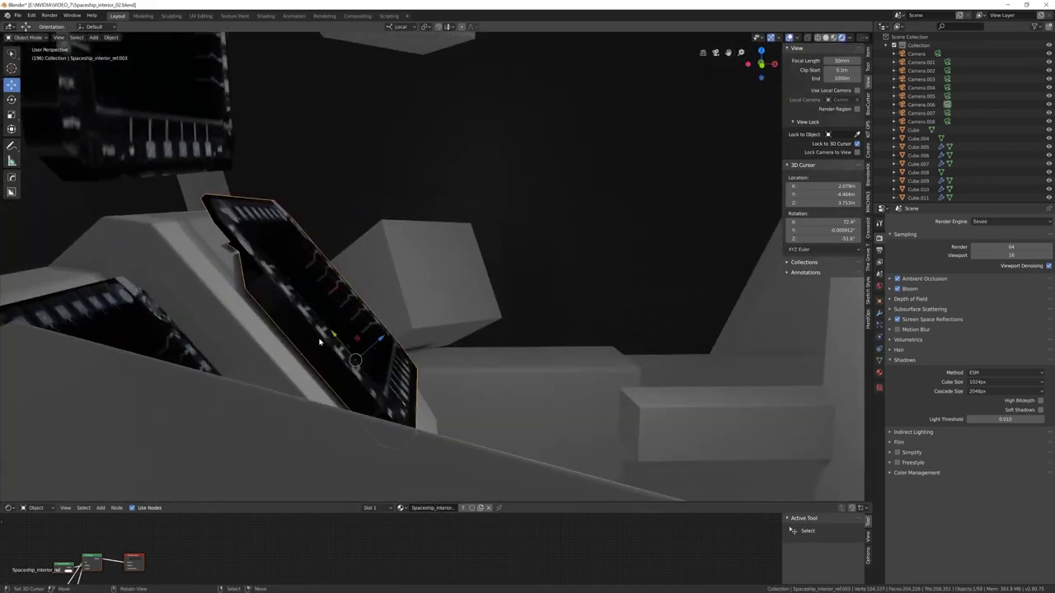
key(Tab)
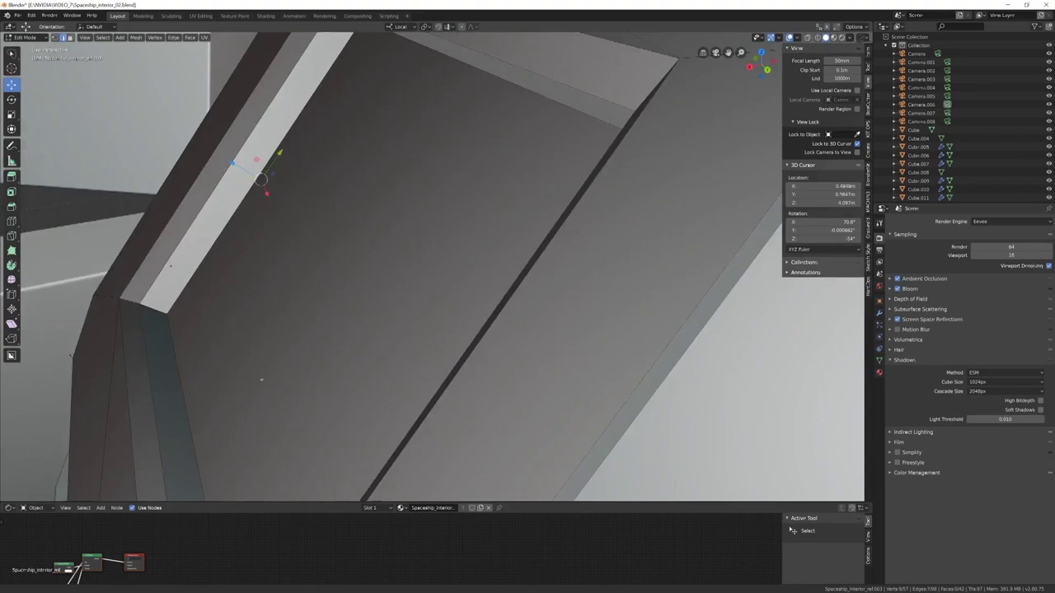
shift+right_drag(261, 380, 322, 326)
middle_drag(322, 326, 475, 291)
shift+right_drag(476, 291, 639, 298)
middle_drag(639, 298, 313, 326)
key(Tab)
key(Delete)
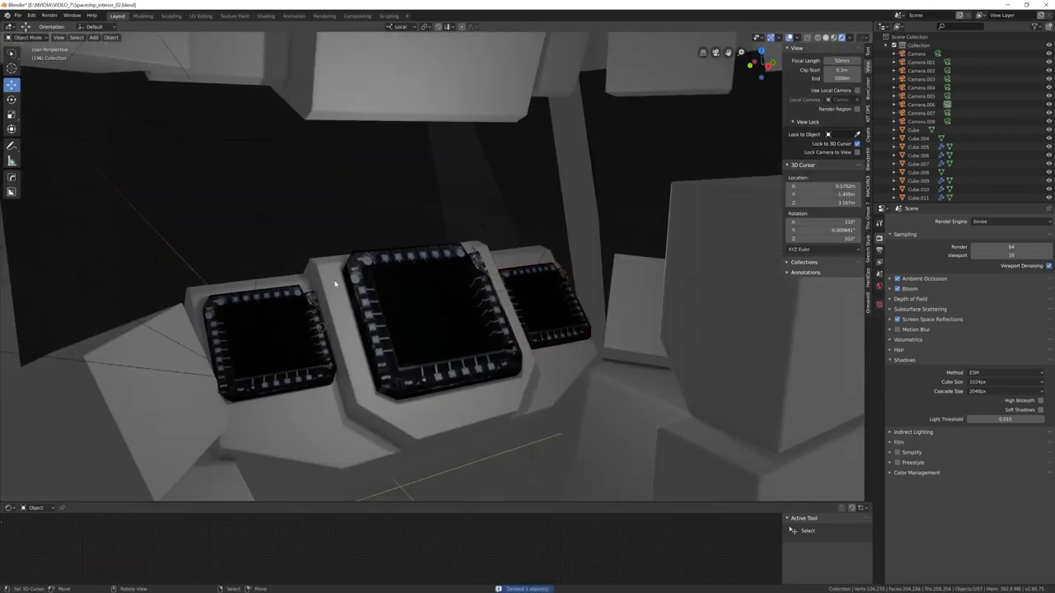
Scale the display panel and raise box Cube.001 to the ceiling
key(s)
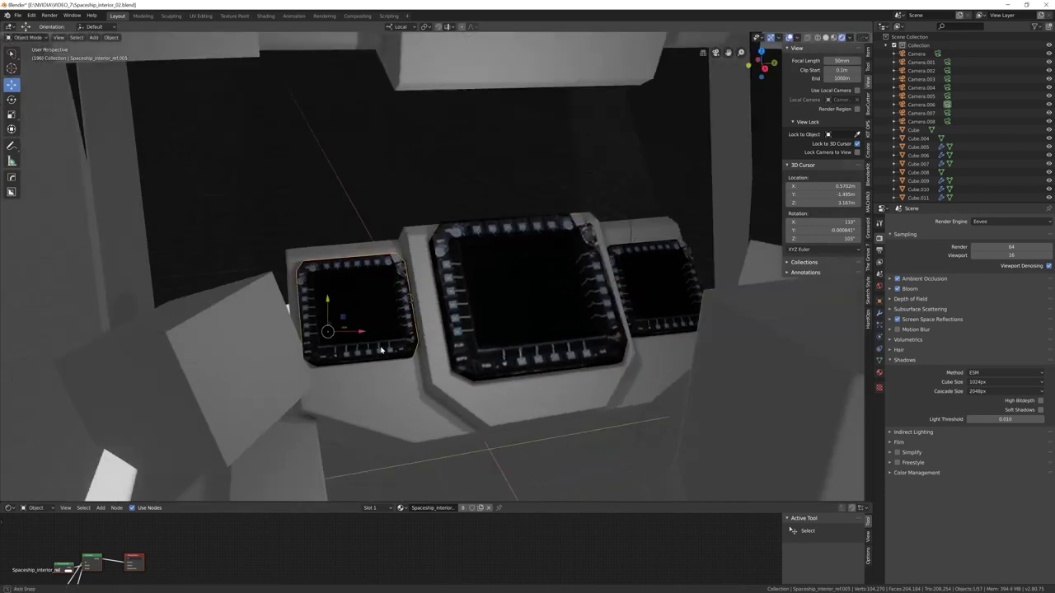
click(401, 27)
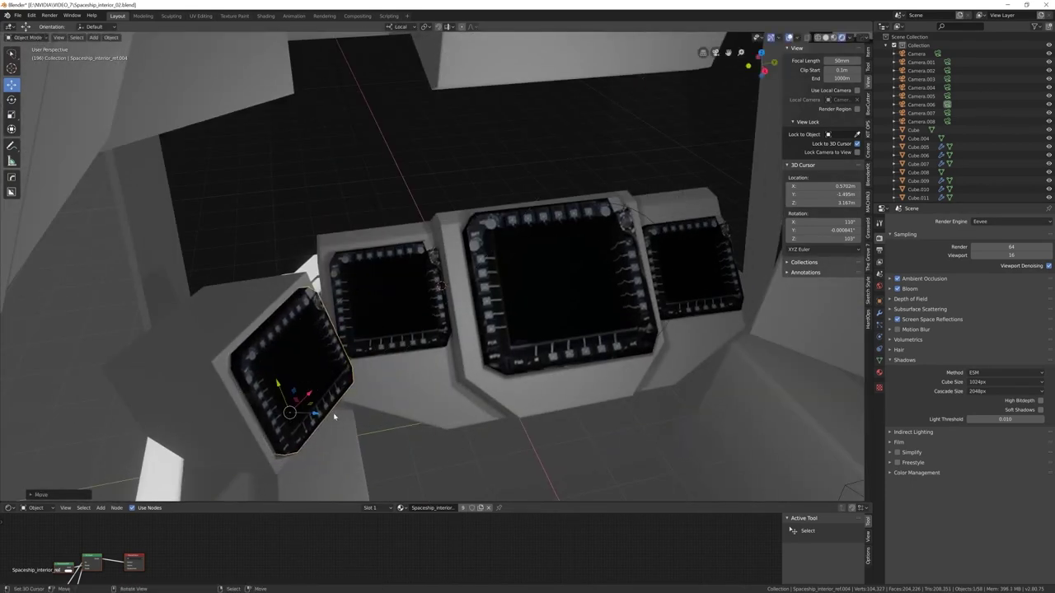
middle_drag(333, 416, 512, 280)
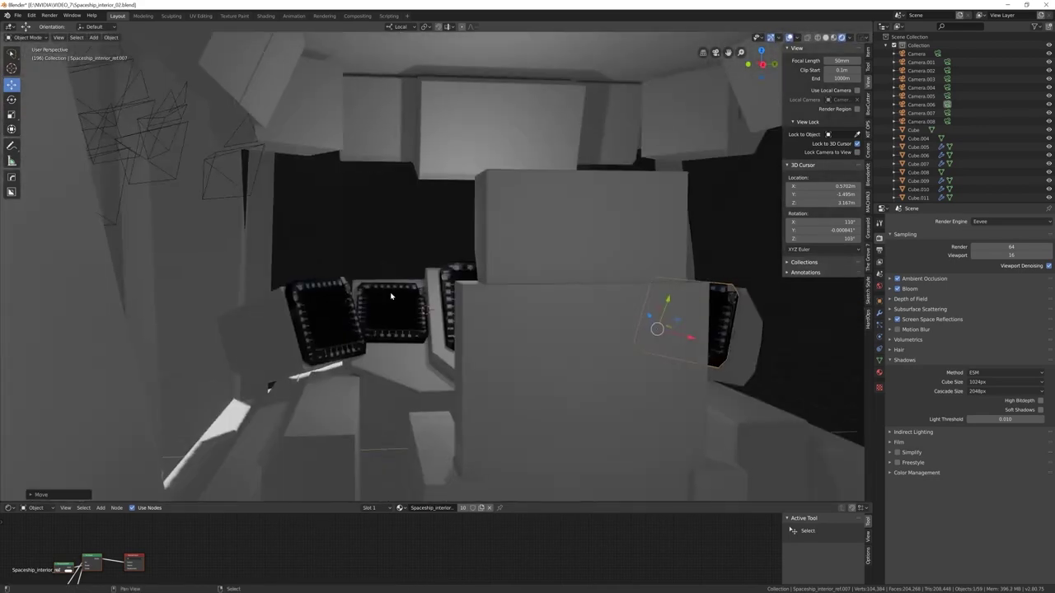
click(493, 192)
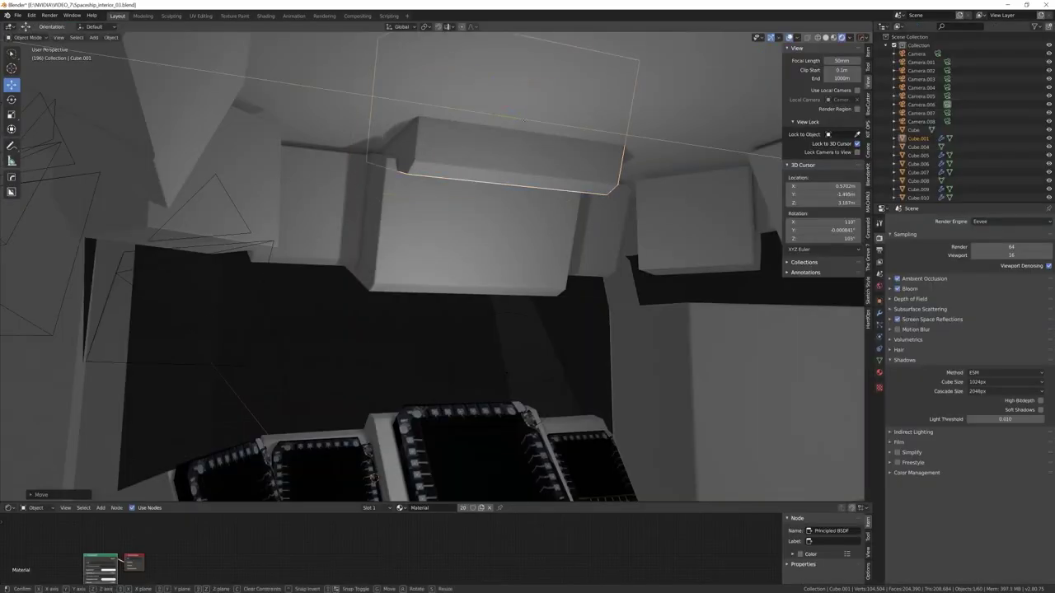
key(Return)
Duplicate and place more display panel copies on the cockpit consoles
middle_drag(445, 346, 499, 159)
key(g)
click(593, 405)
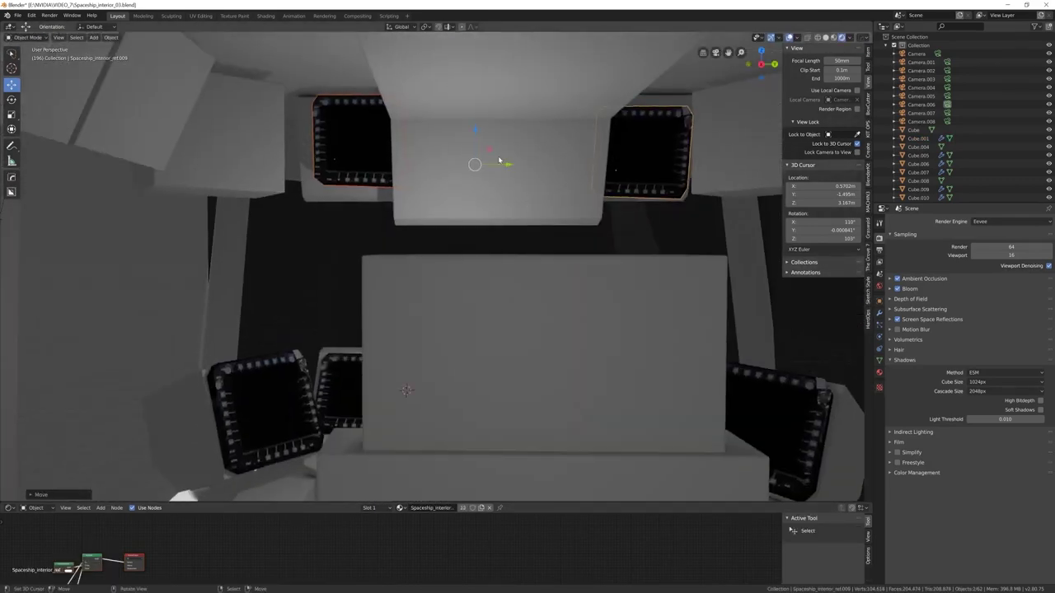
middle_drag(322, 129, 261, 183)
key(shift+d)
click(472, 412)
middle_drag(472, 412, 247, 254)
Duplicate a panel for the upper right, rotate it 90° on Z, and slide it along Y
key(shift+d)
click(628, 173)
key(r)
key(z)
key(9)
key(0)
key(Return)
key(g)
key(y)
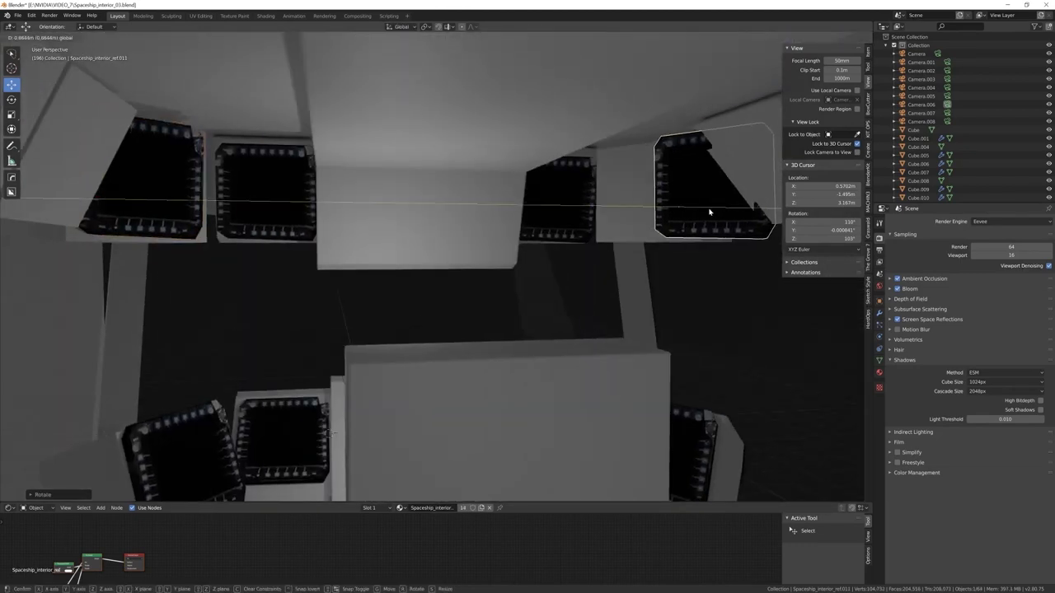
click(331, 434)
middle_drag(330, 434, 461, 354)
Confirm the last panel's move and check the layout through the scene camera
key(KP_0)
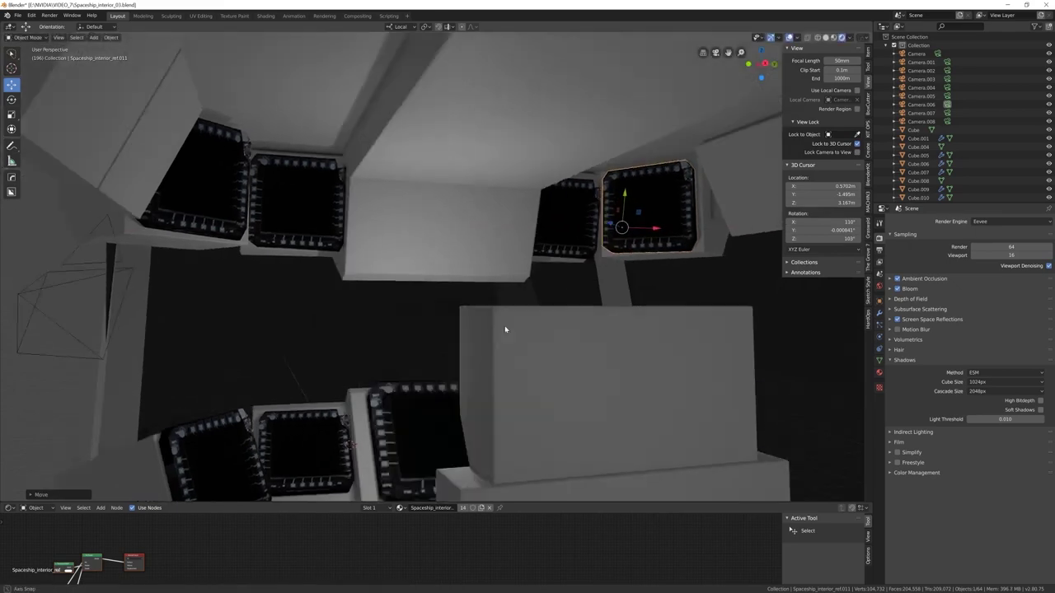
click(479, 412)
mouse_move(478, 412)
middle_down()
mouse_move(462, 388)
mouse_move(494, 395)
mouse_move(479, 411)
middle_up()
key(KP_0)
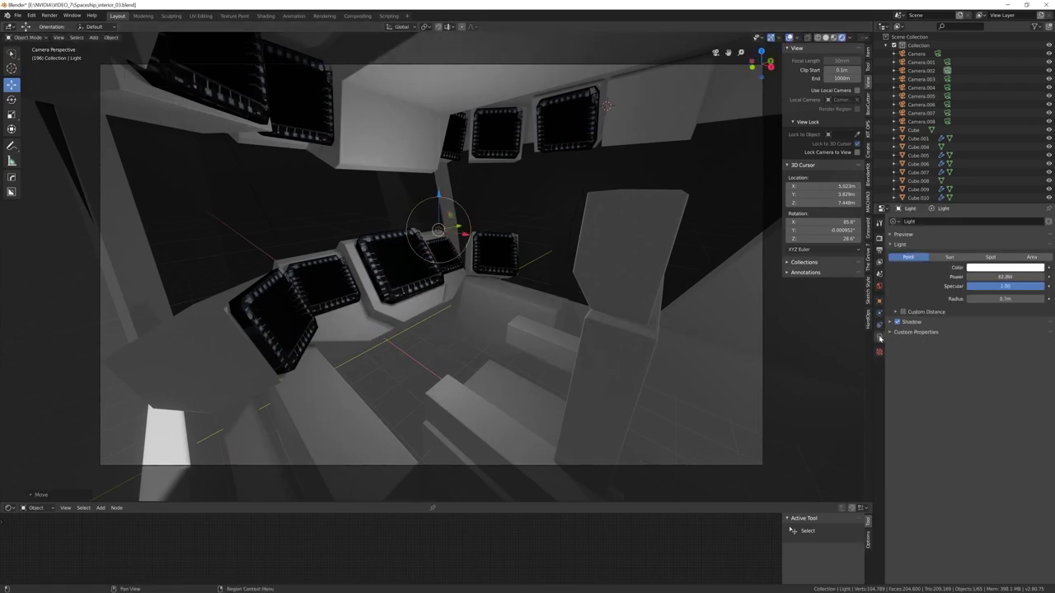
Raise the light, move the last panel copy, and bring the blue screen image to the central monitor
drag(458, 195, 458, 165)
click(585, 134)
key(g)
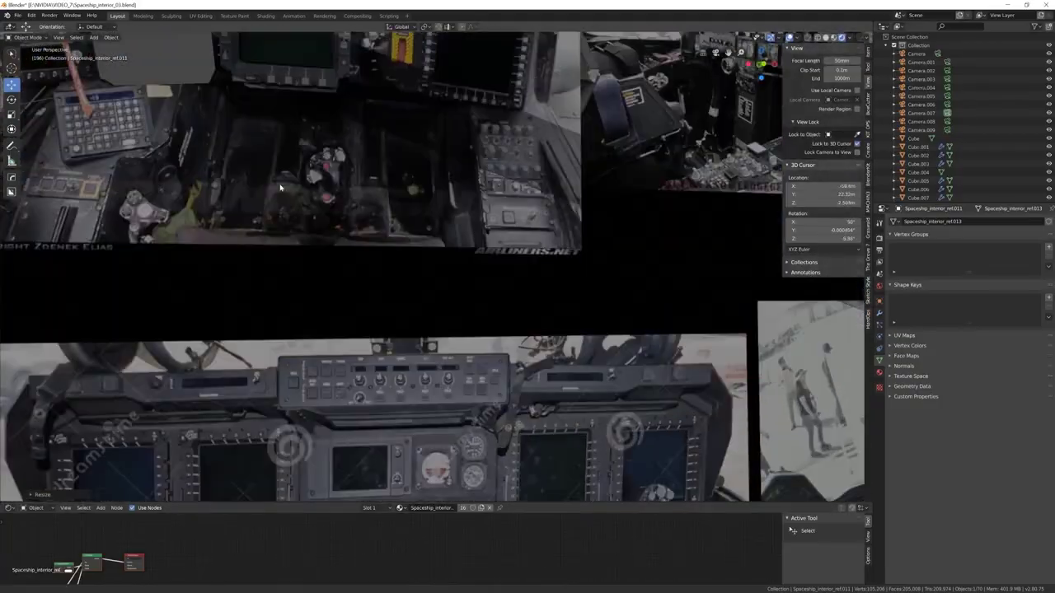
shift+middle_drag(279, 188, 346, 222)
shift+middle_drag(471, 429, 132, 239)
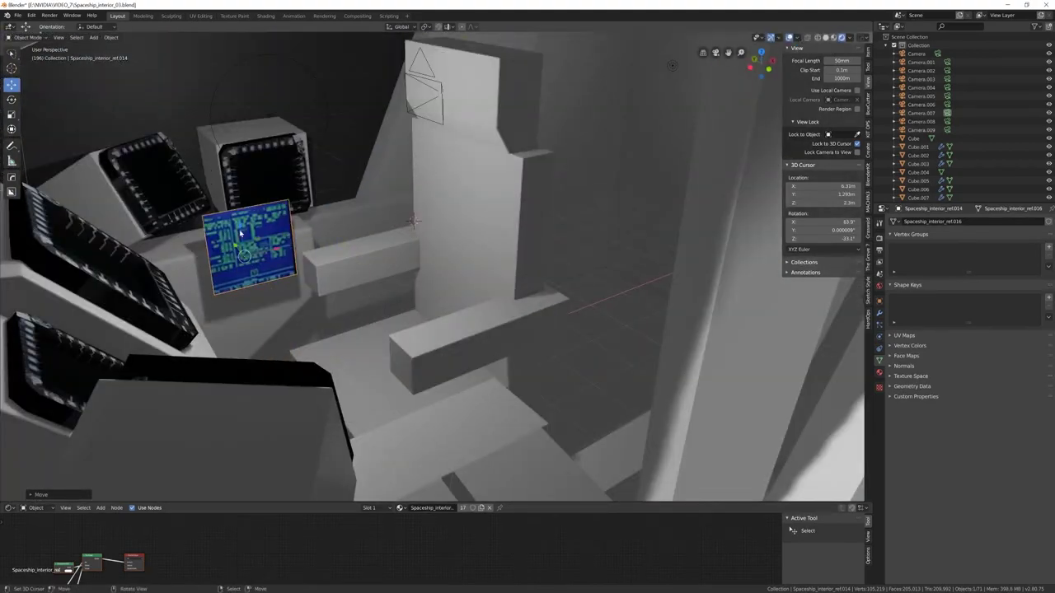
shift+right_drag(240, 234, 429, 272)
Nudge the screen plane onto the monitor face and save the file
click(401, 26)
click(401, 26)
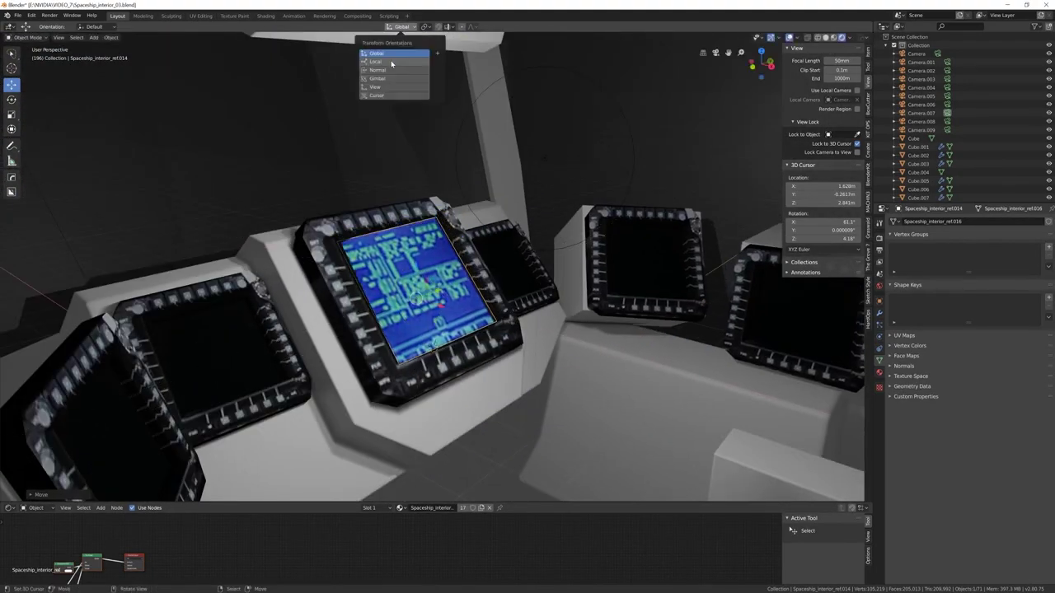
key(g)
middle_drag(405, 272, 450, 279)
scroll(313, 548, up, 2)
drag(272, 503, 272, 431)
key(ctrl+s)
Pick the screen image in the Image Texture node of Material.001
click(249, 551)
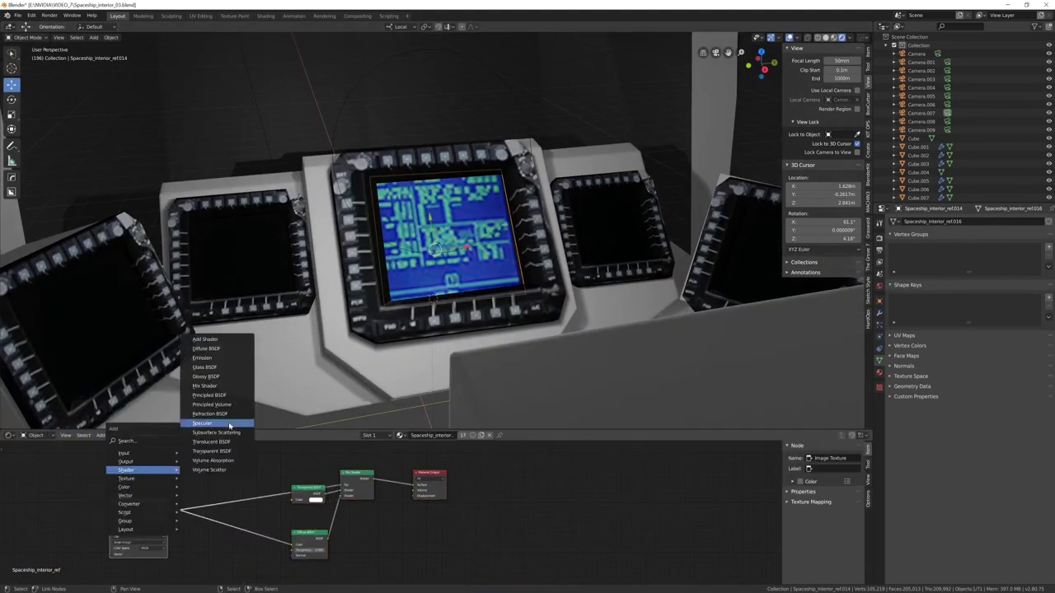
click(212, 388)
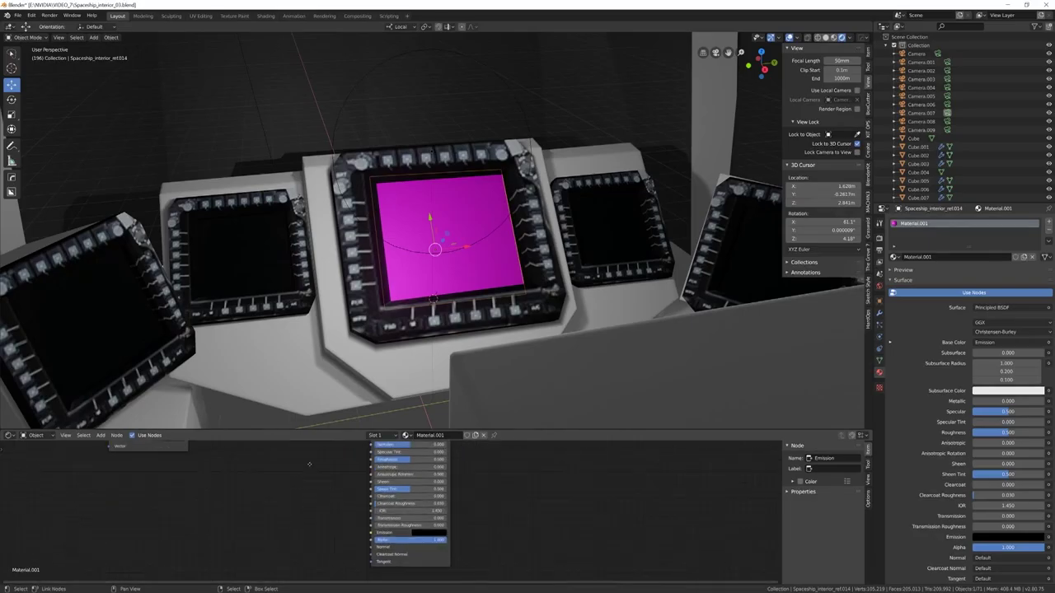
click(396, 495)
scroll(341, 530, down, 2)
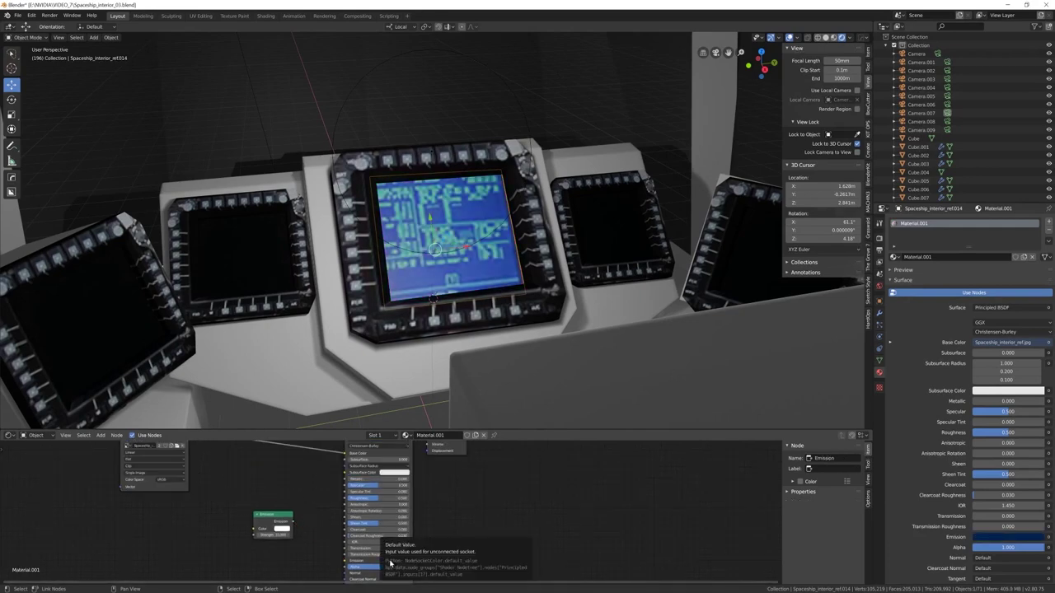
Adjust the Emission colour and scale the screen plane to fit its monitor
click(281, 528)
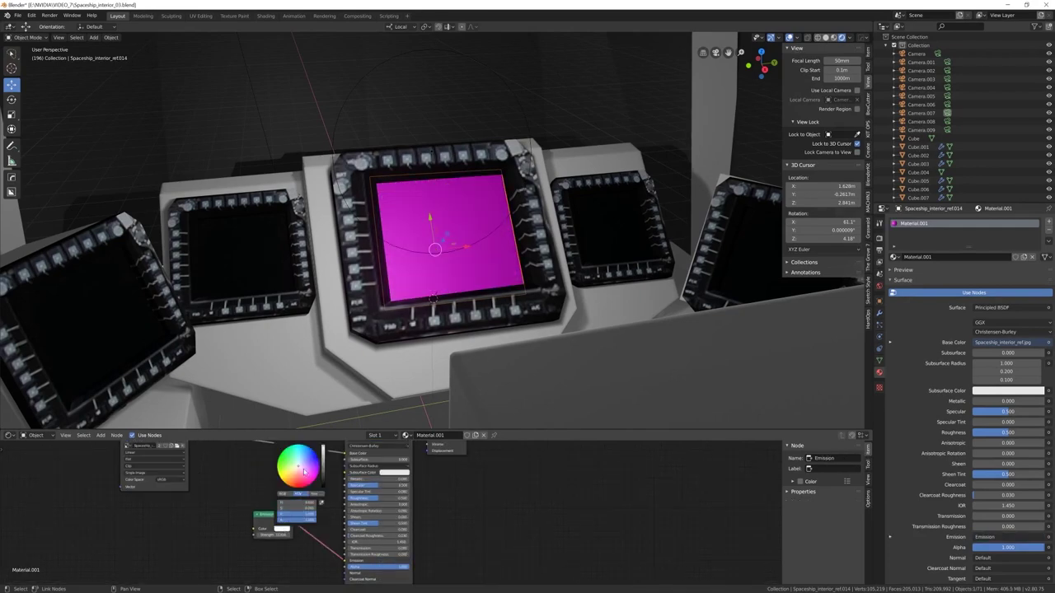
key(ctrl+z)
key(ctrl+z)
key(ctrl+z)
key(ctrl+z)
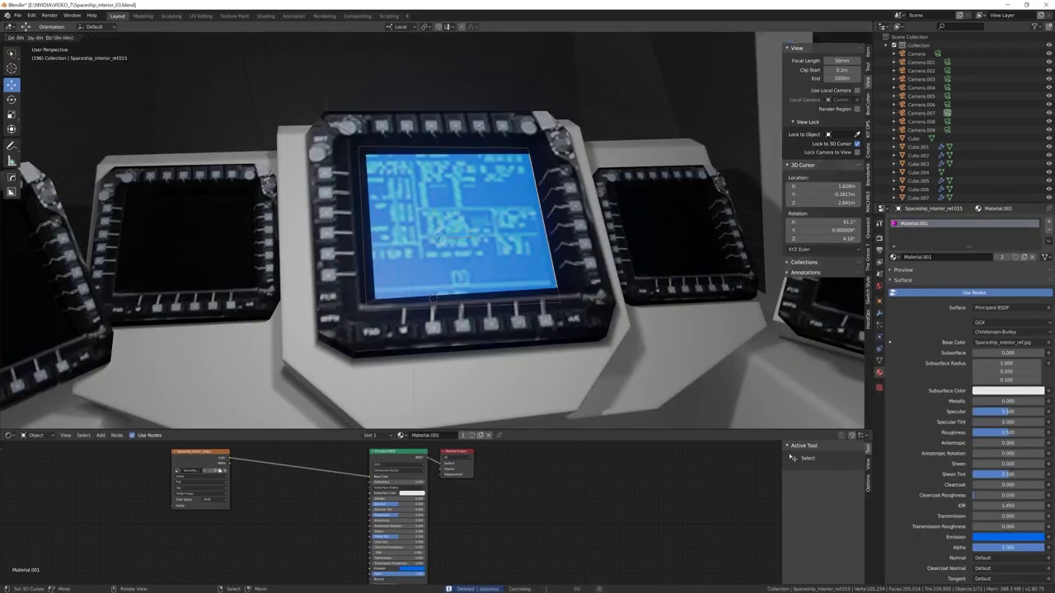
key(s)
click(189, 251)
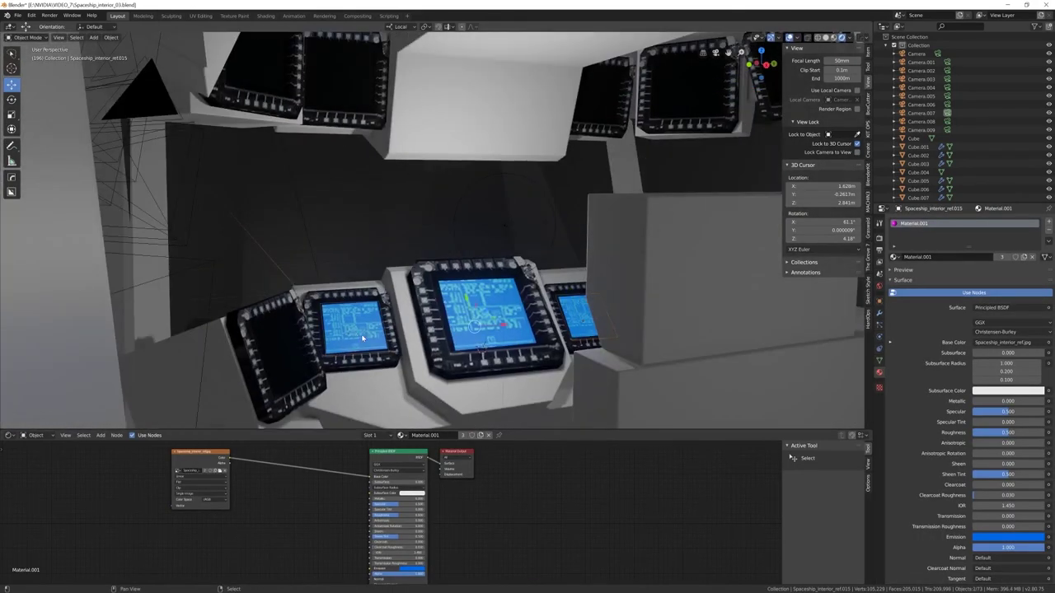
Duplicate and rotate screen plane copies into more monitors, up to Spaceship_interior_ref024
key(shift+d)
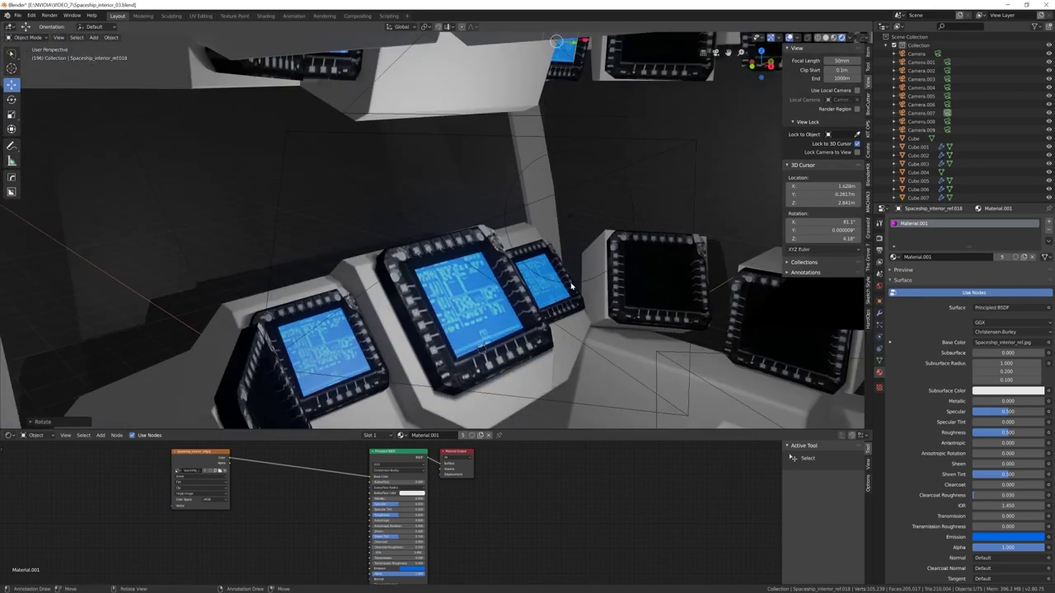
key(r)
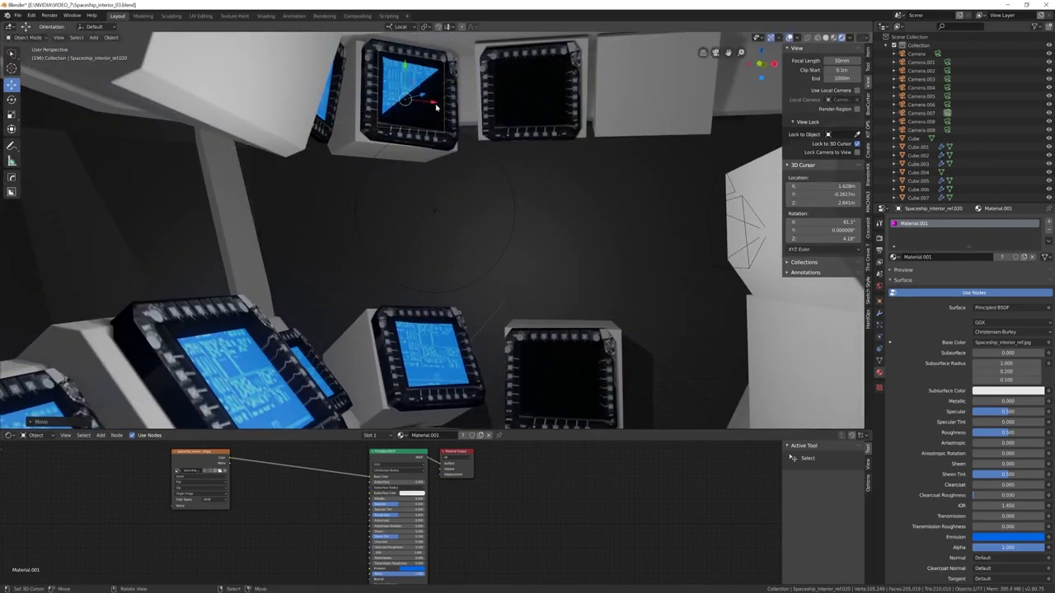
key(r)
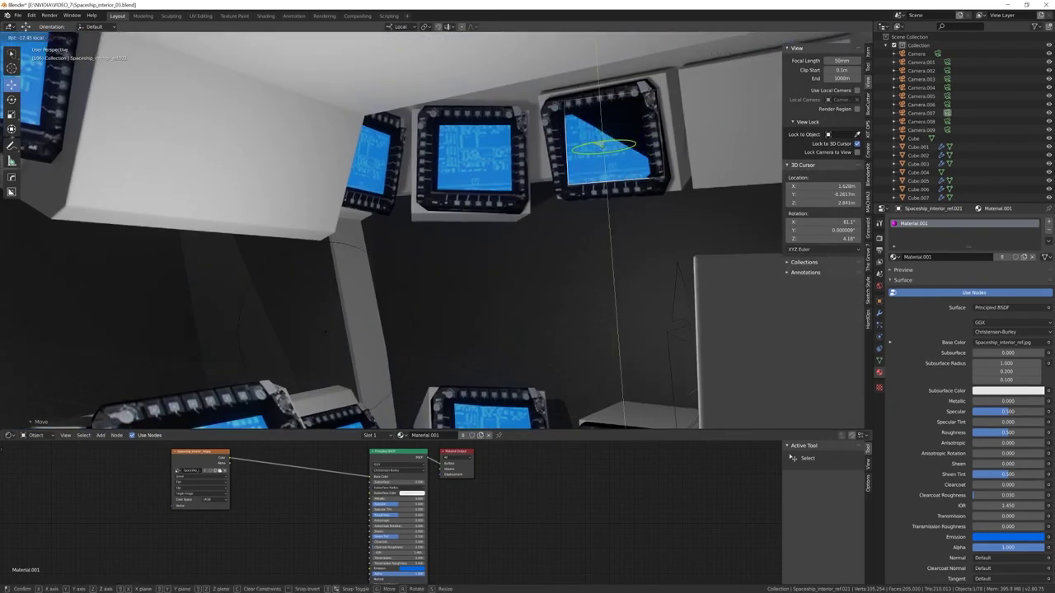
key(shift+d)
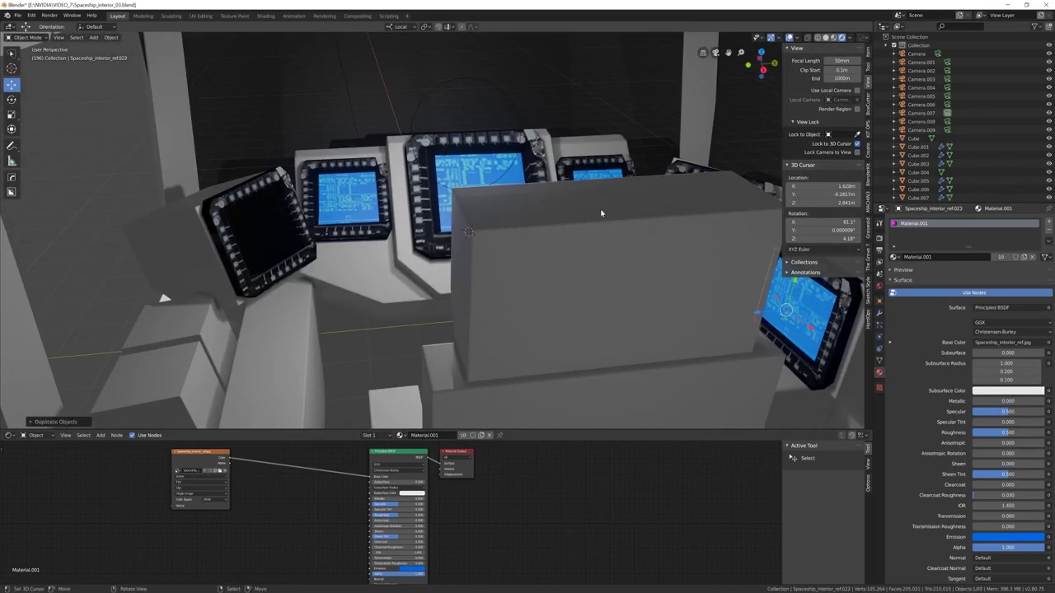
key(shift+d)
key(r)
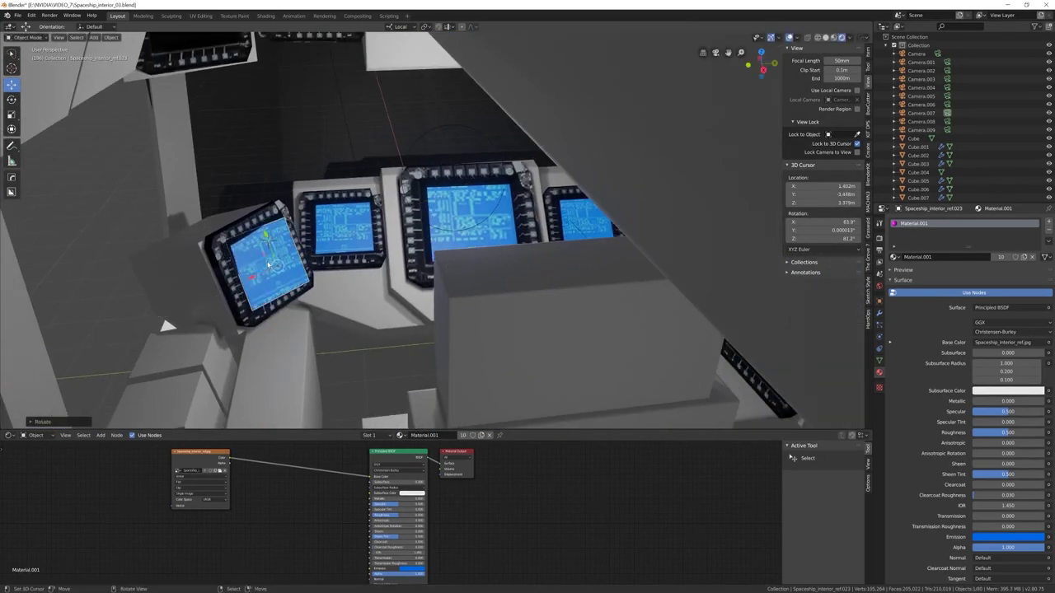
key(shift+d)
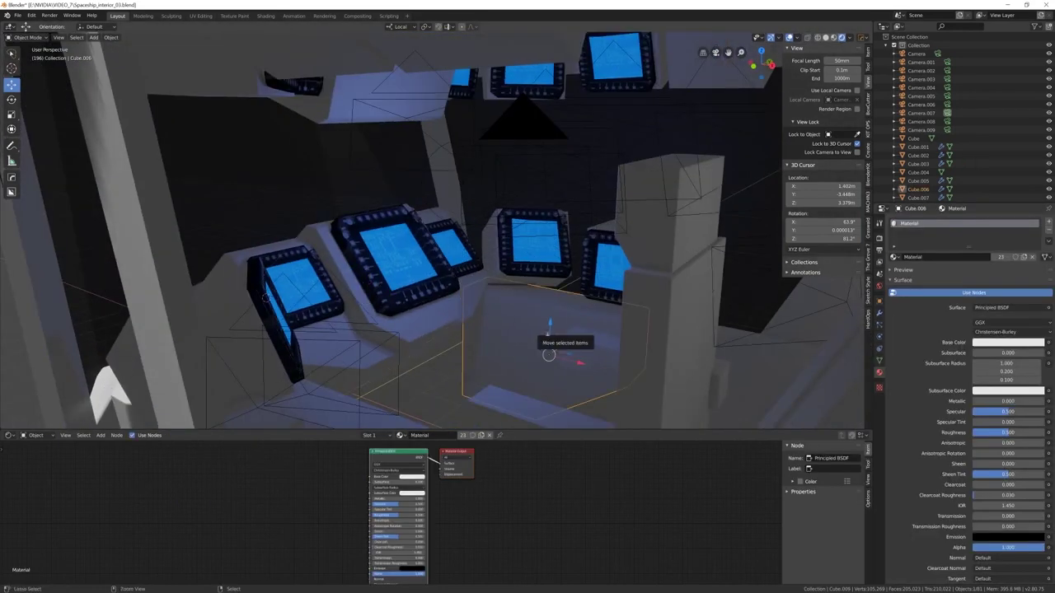
In the KIT OPS sidebar, choose the CW Metal pack and show its material thumbnails
click(866, 128)
click(824, 82)
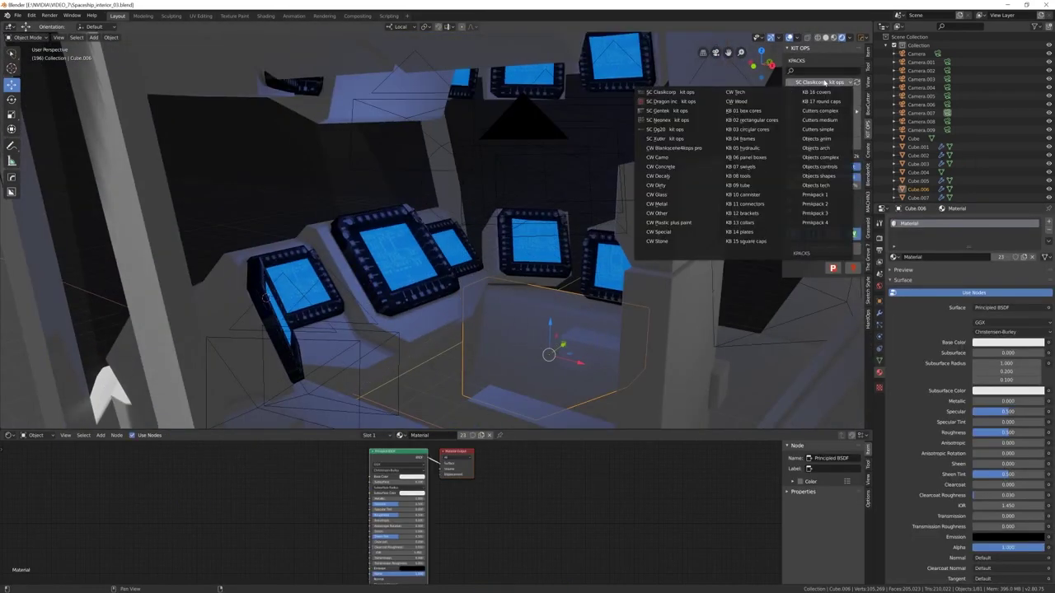
click(657, 203)
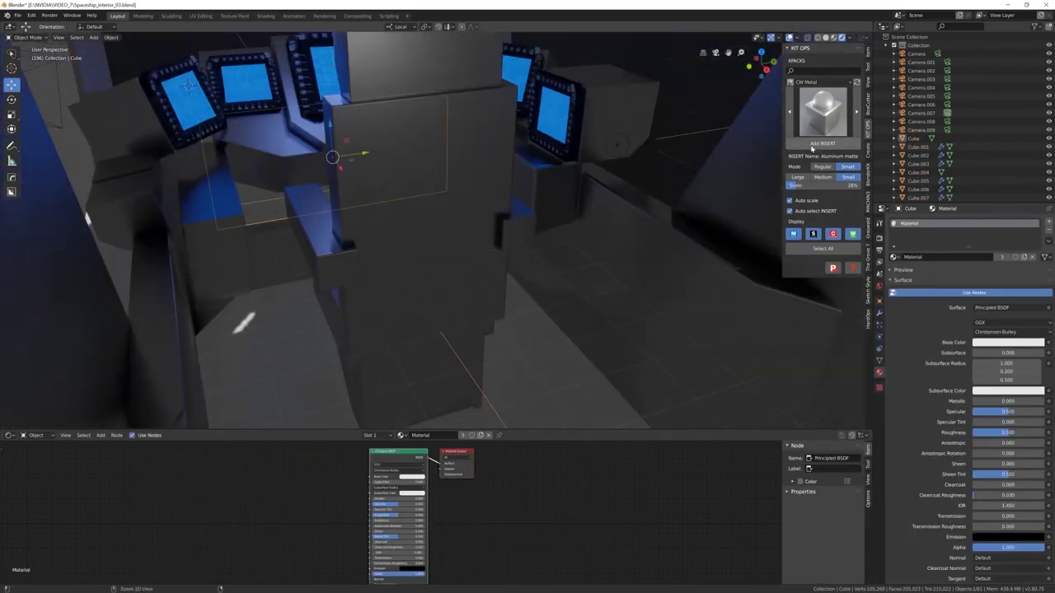
click(822, 82)
click(823, 113)
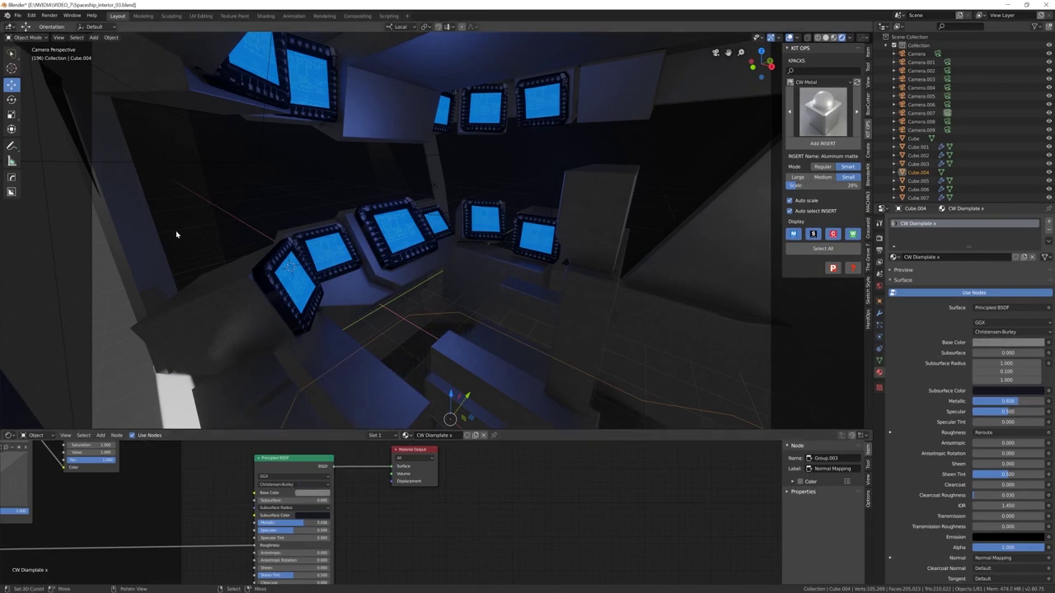
Add a KIT OPS box-core insert onto the console and assign it a material
middle_drag(528, 247, 419, 211)
click(822, 143)
click(508, 150)
middle_drag(511, 179, 499, 295)
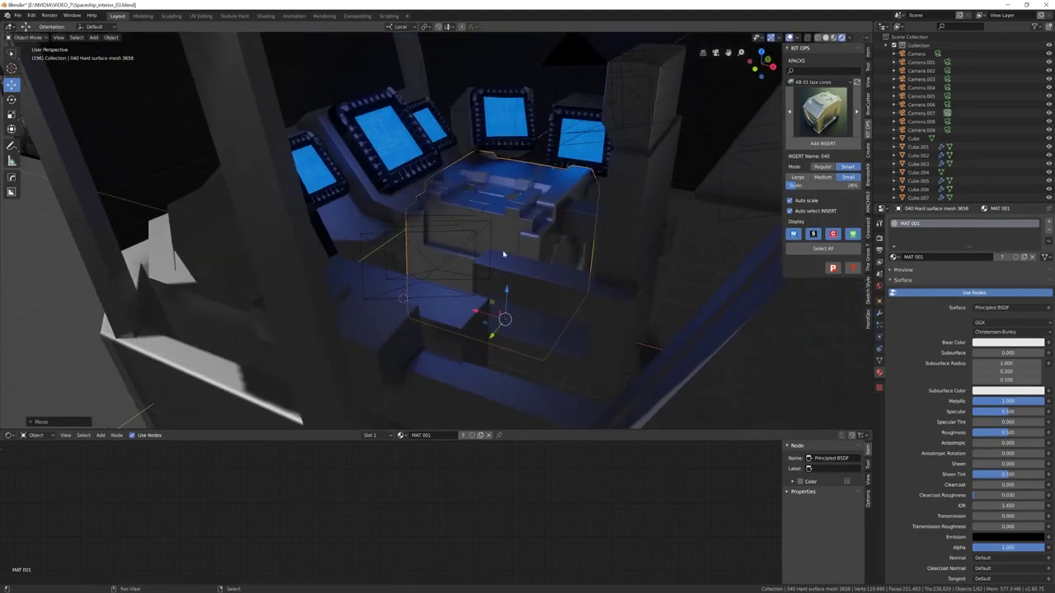
drag(503, 254, 507, 188)
click(508, 188)
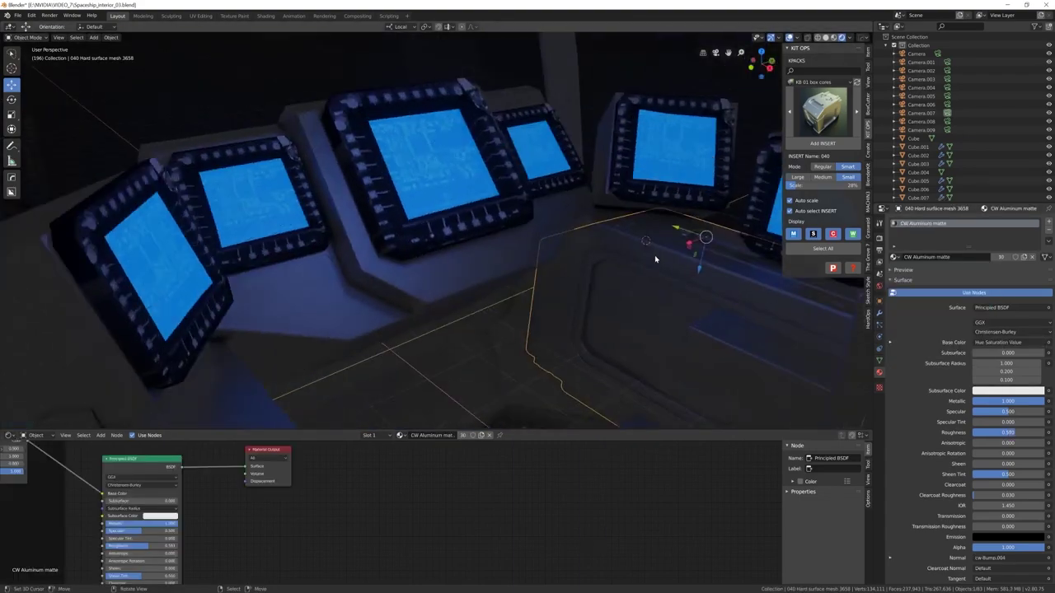
middle_drag(654, 255, 415, 237)
Narrow the box along X, then duplicate and rotate copies onto the lower console
key(s)
key(x)
key(x)
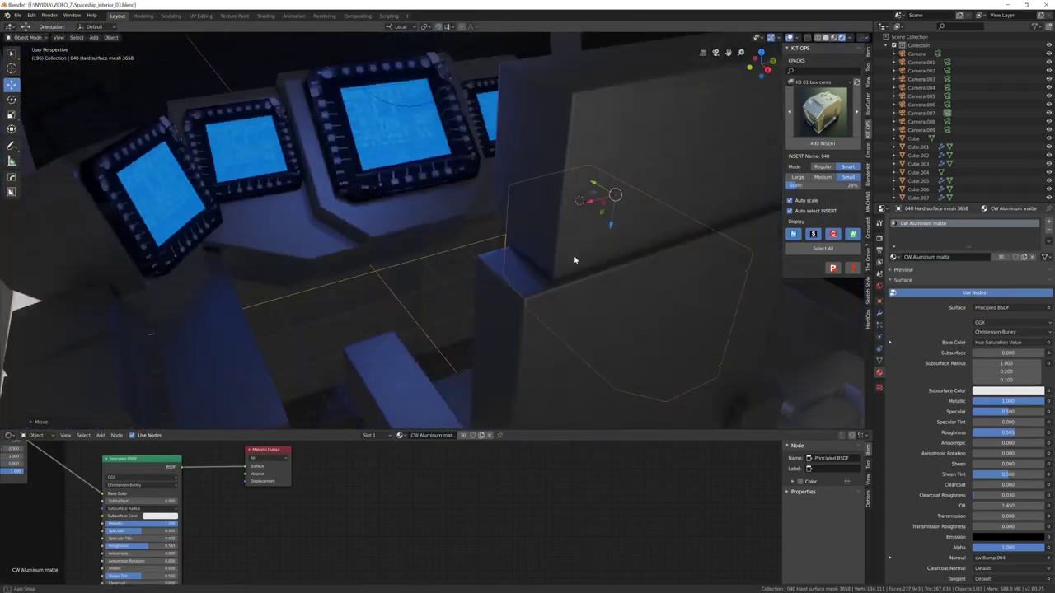
middle_drag(572, 259, 492, 318)
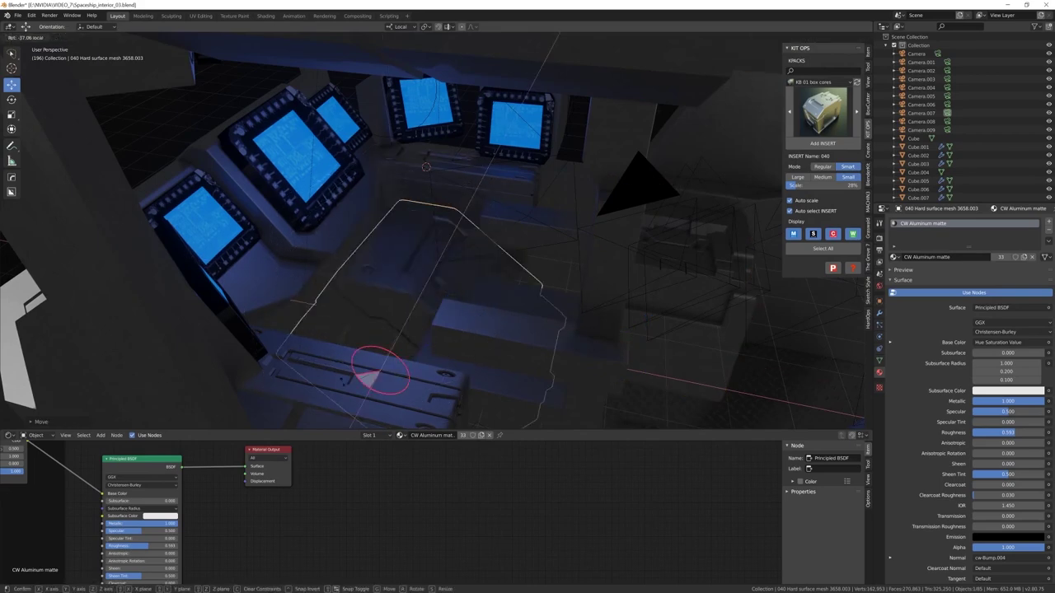
middle_drag(207, 223, 445, 198)
key(g)
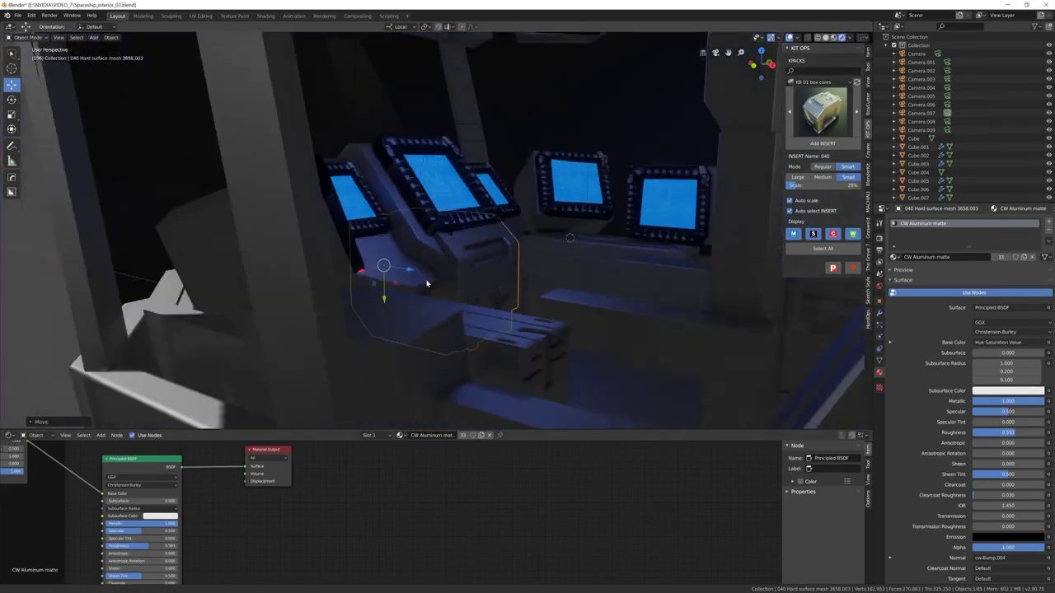
key(shift+d)
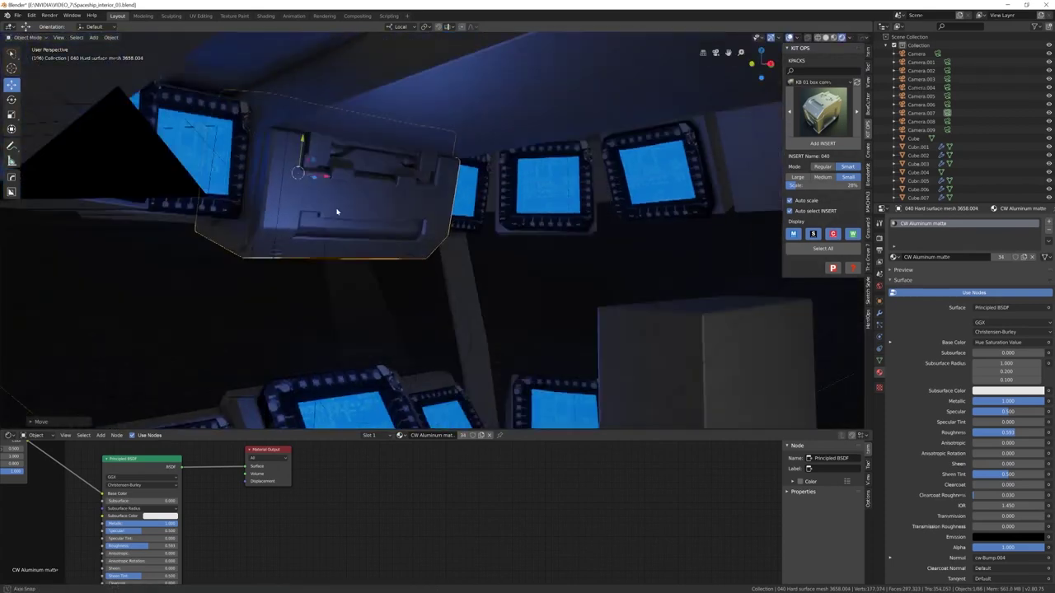
key(r)
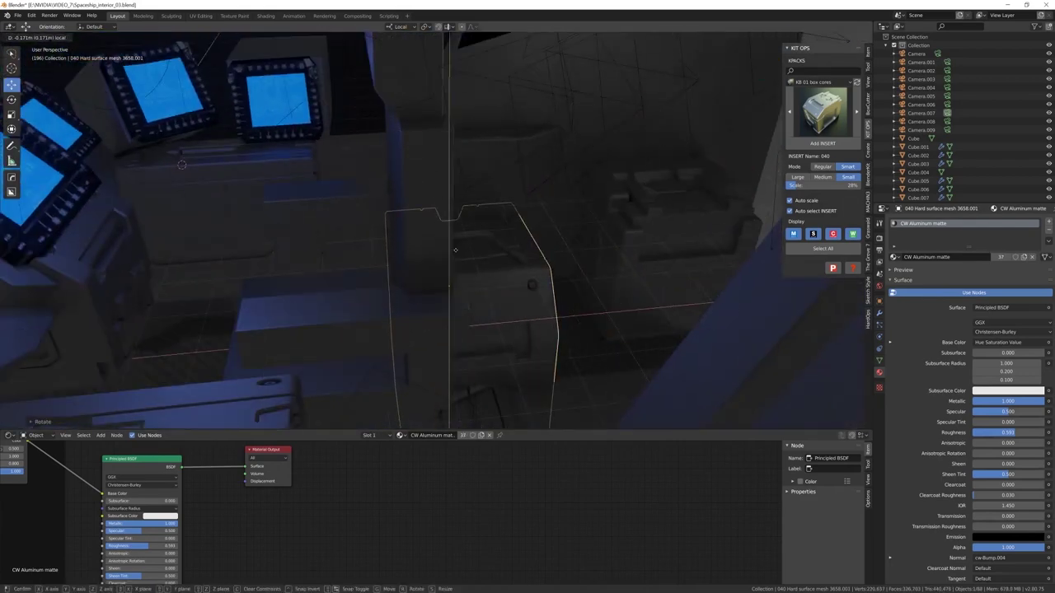
key(shift+d)
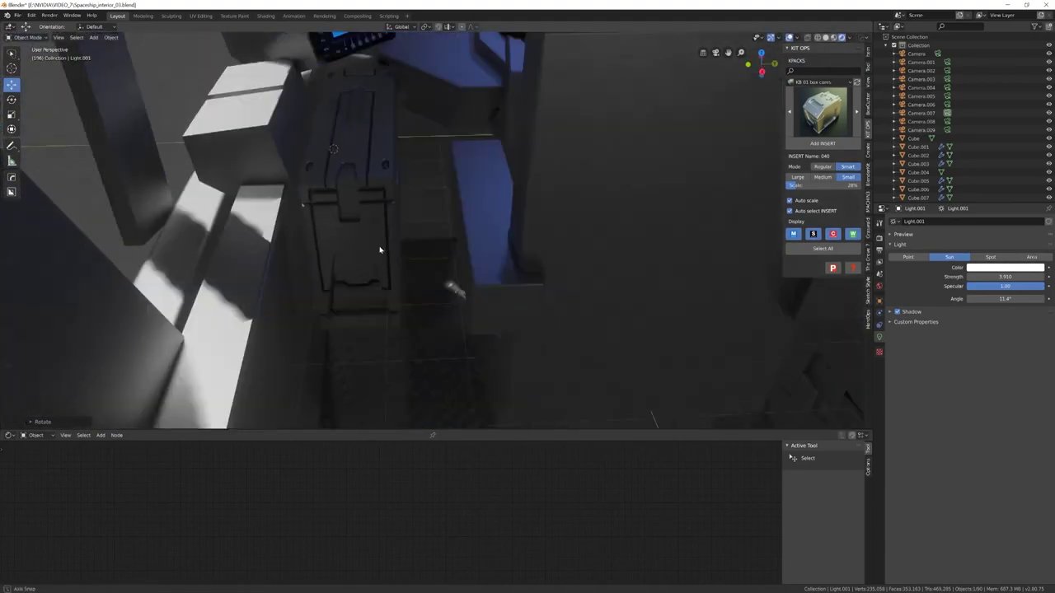
Move a box-core part down and left, then duplicate and rotate a copy into position
click(382, 247)
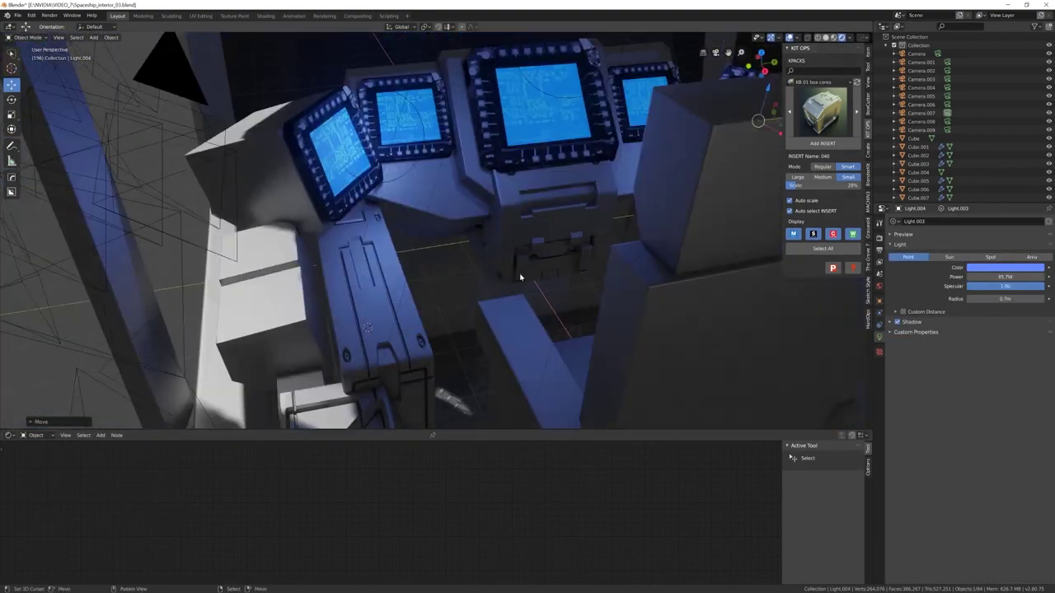
click(429, 230)
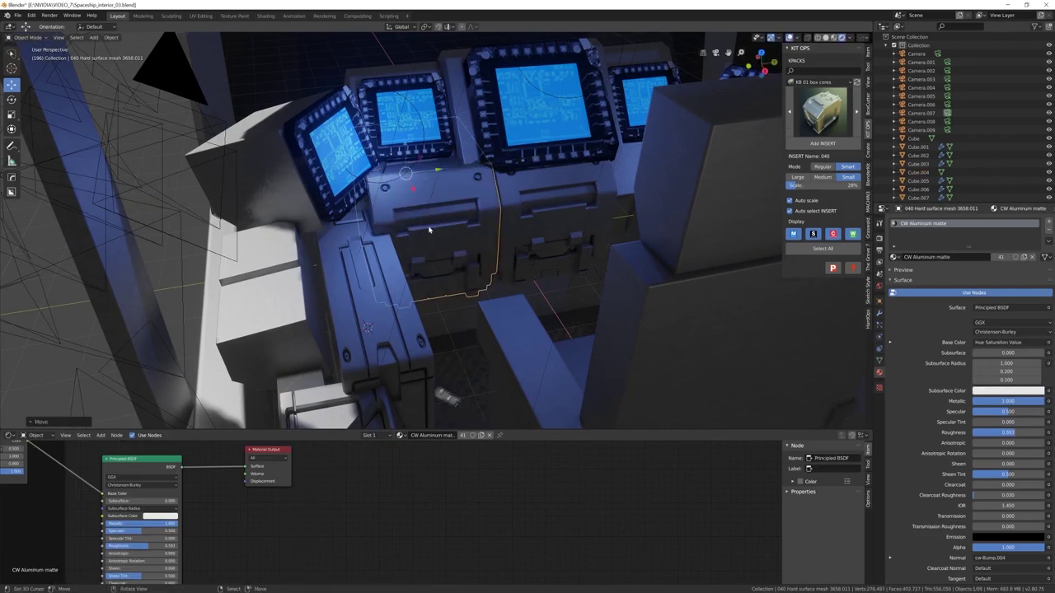
drag(428, 230, 438, 228)
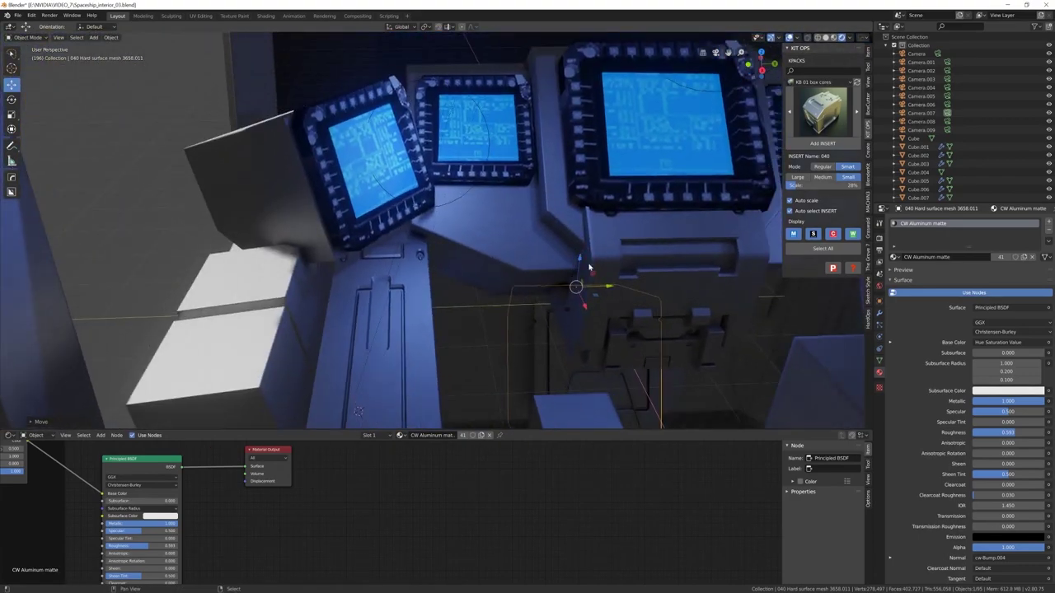
key(shift+d)
key(r)
middle_drag(590, 145, 377, 105)
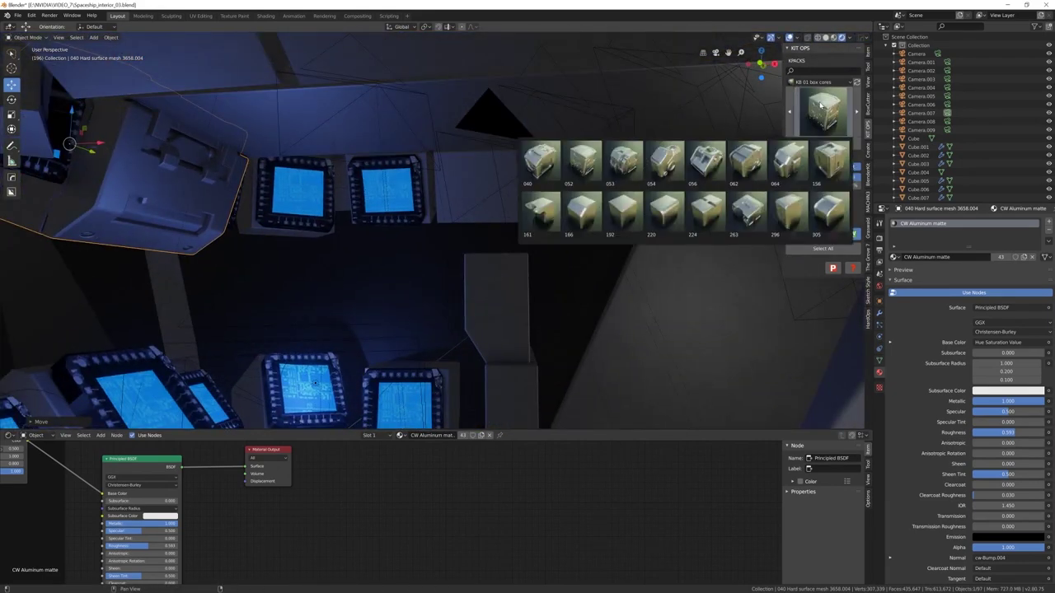
Place the 053 box-core insert beside the lit cockpit screens
click(777, 154)
middle_drag(777, 154, 320, 221)
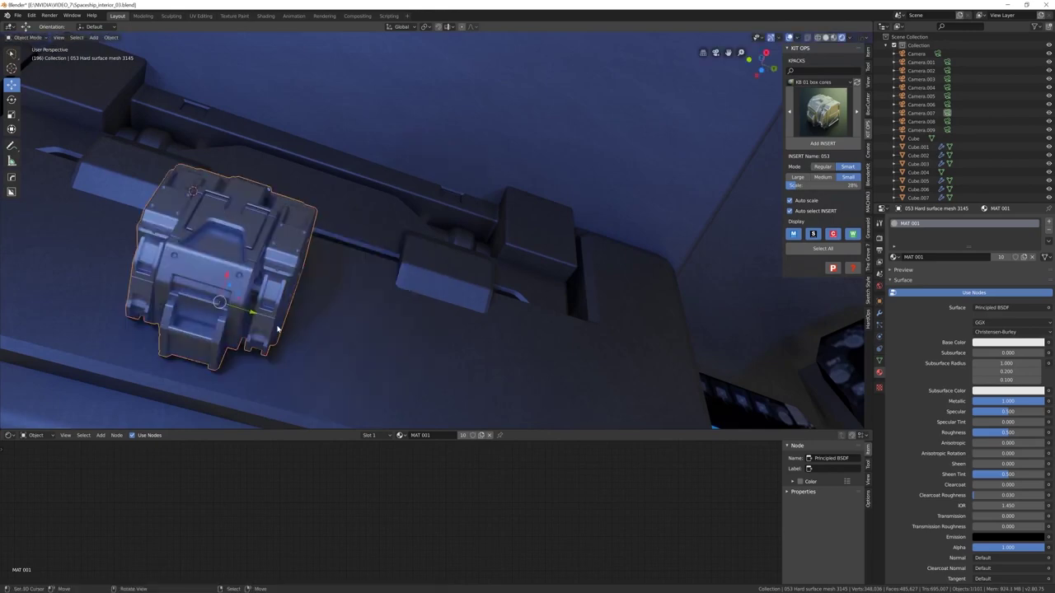
middle_drag(278, 330, 217, 266)
middle_drag(342, 267, 412, 308)
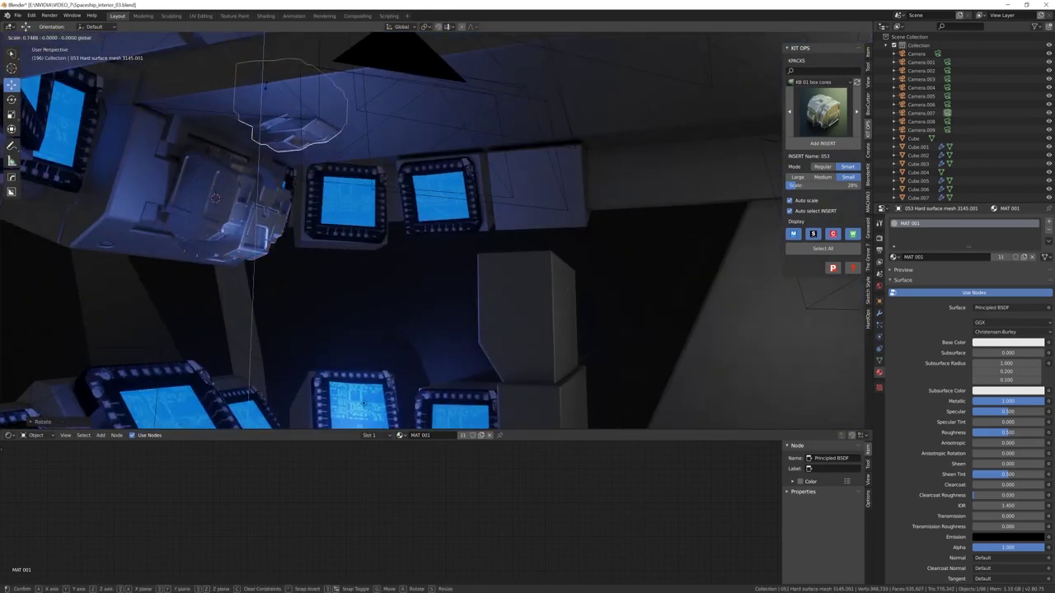
click(387, 144)
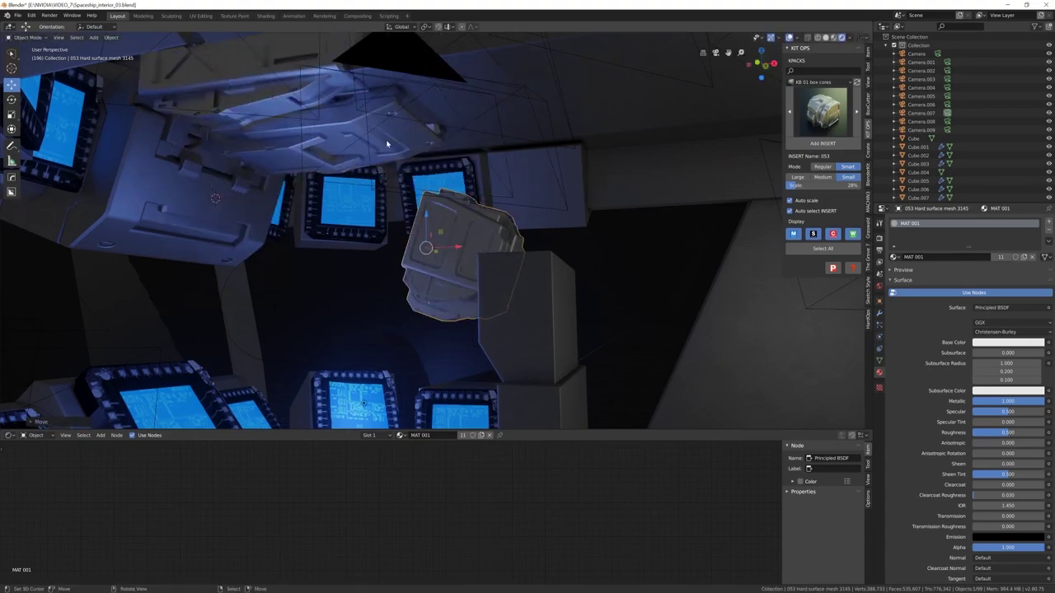
Duplicate the box, resize the copy, and give it the CW Aluminum matte material
key(shift+d)
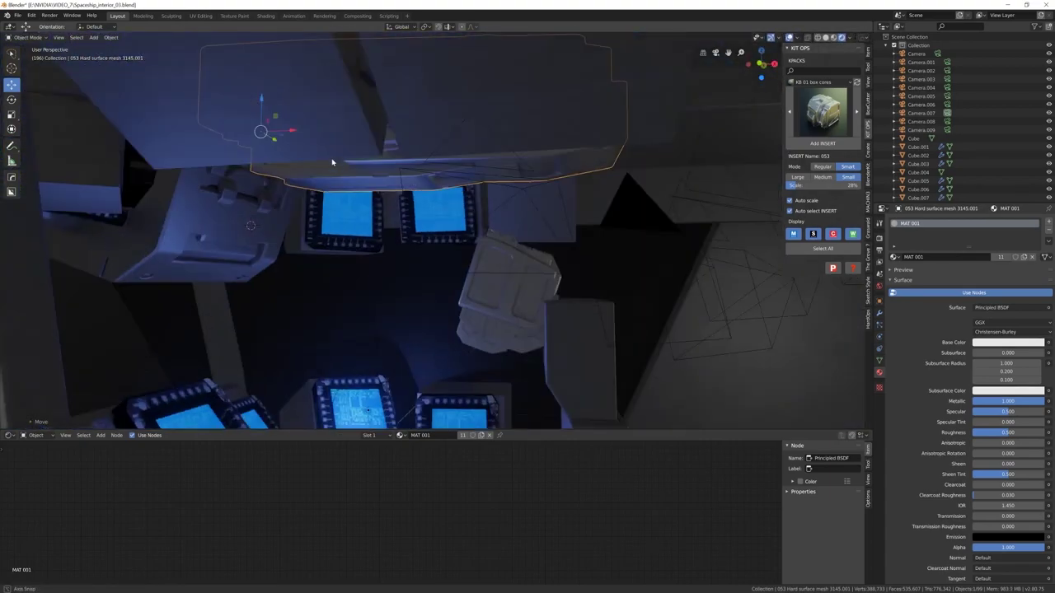
middle_drag(332, 163, 371, 214)
key(shift+d)
key(s)
click(258, 201)
click(897, 256)
click(948, 313)
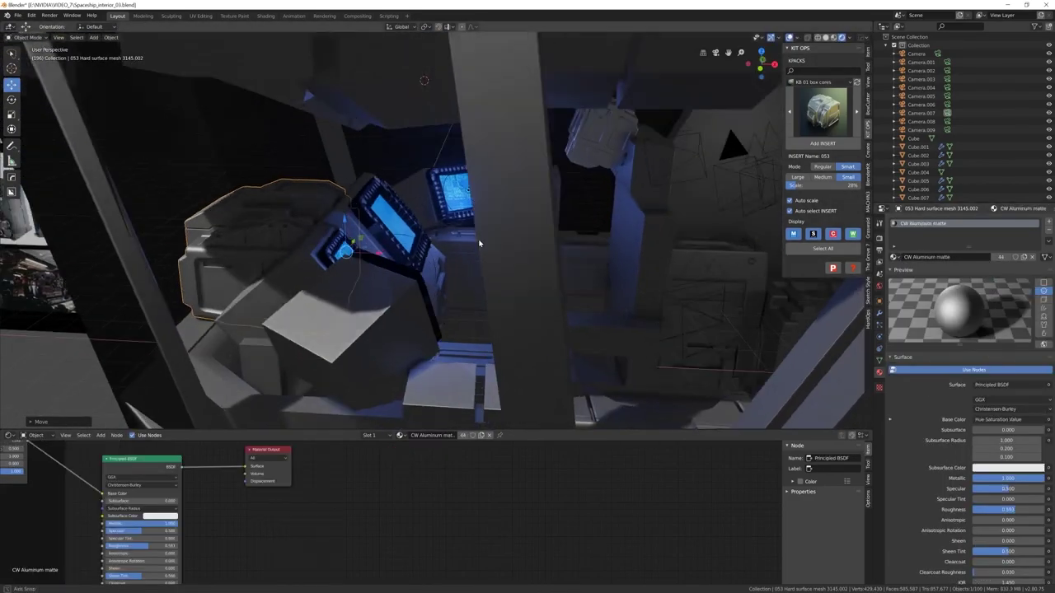
Make another console box copy in place and scale it along the X axis
middle_drag(479, 243, 561, 221)
key(shift+d)
right_click(530, 330)
key(s)
key(x)
key(x)
key(Return)
middle_drag(478, 272, 447, 336)
key(Return)
Add another screen box copy near the screens and turn it toward the camera
middle_drag(272, 239, 300, 234)
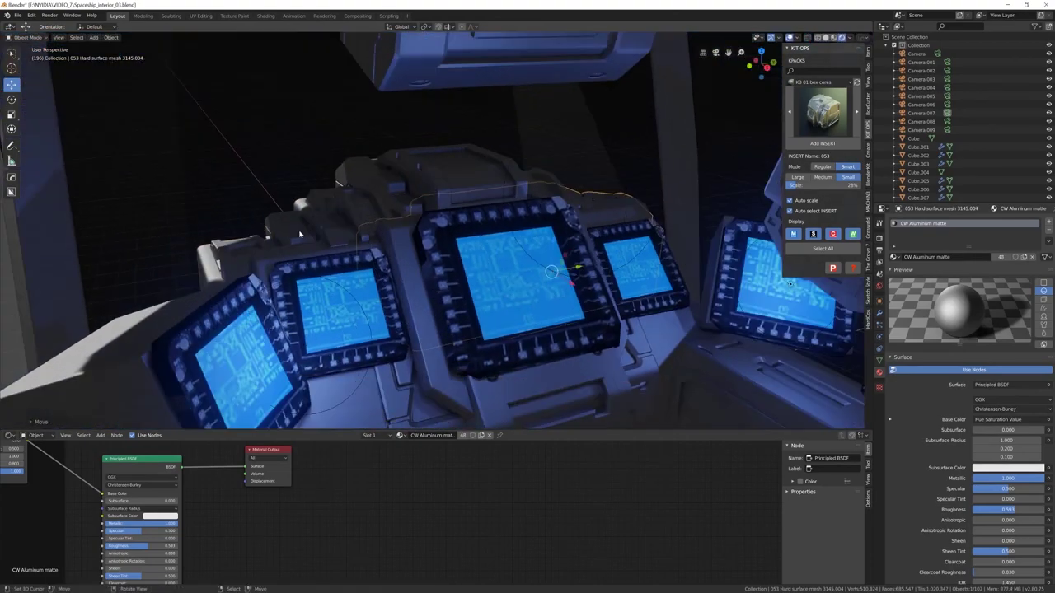
key(Return)
middle_drag(492, 278, 428, 293)
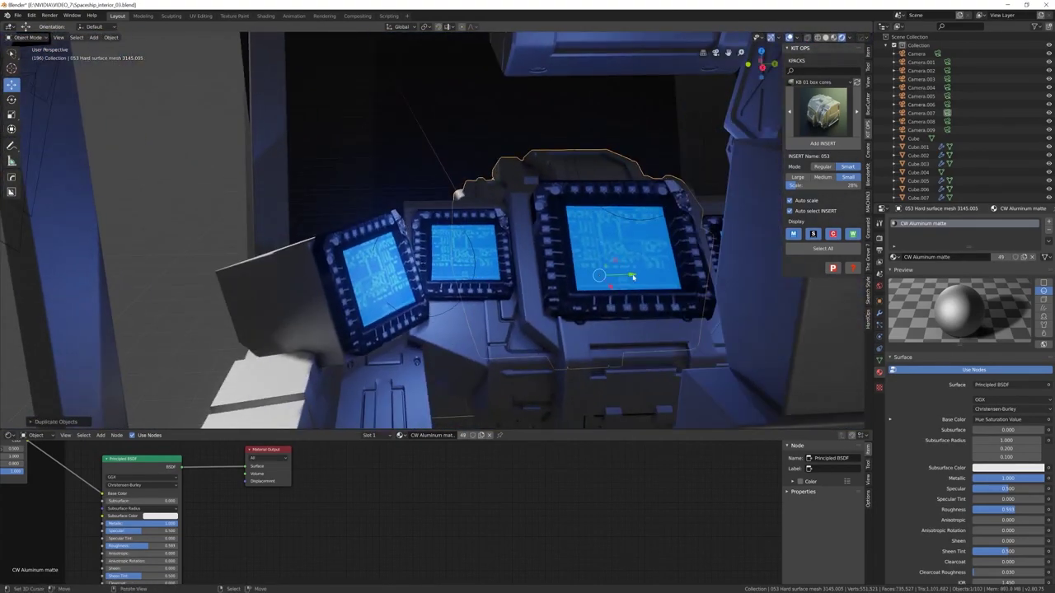
key(shift+d)
click(386, 294)
drag(385, 294, 361, 242)
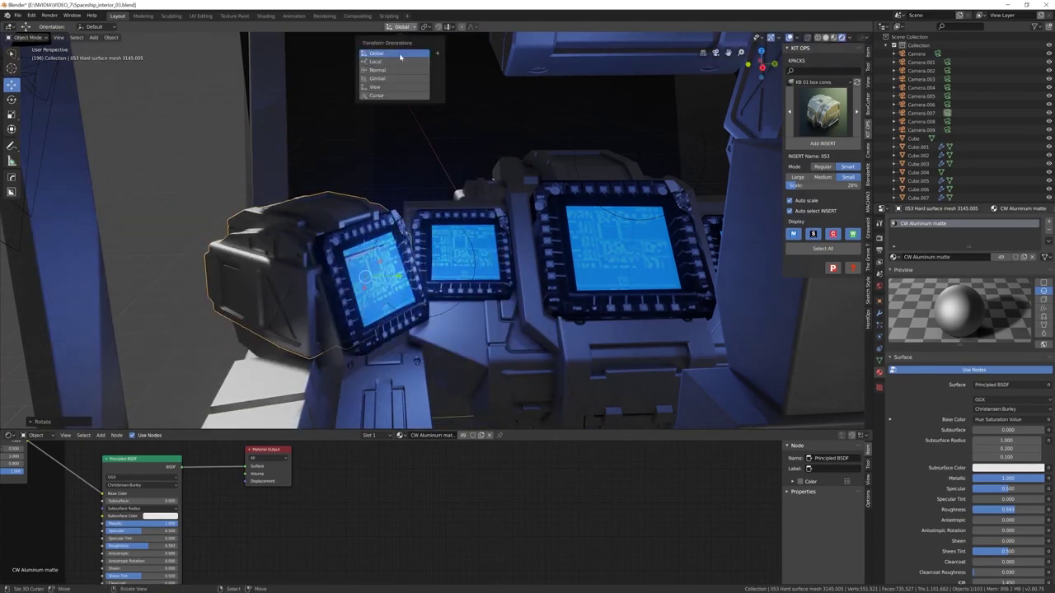
Shrink the selected screen box and rotate it into position
middle_drag(416, 247, 371, 297)
middle_drag(450, 284, 326, 278)
key(s)
click(416, 290)
key(r)
click(464, 249)
click(386, 285)
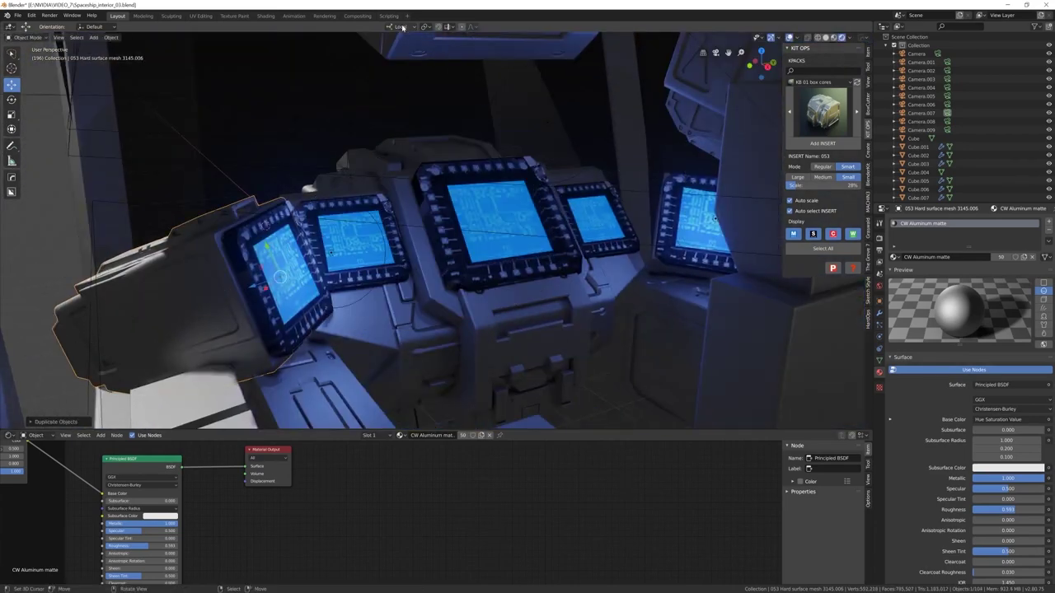
Tilt the screen panel to a new angle, then select the Spaceship_interior_ref007 reference object
middle_drag(494, 247, 560, 247)
key(KP_Decimal)
key(g)
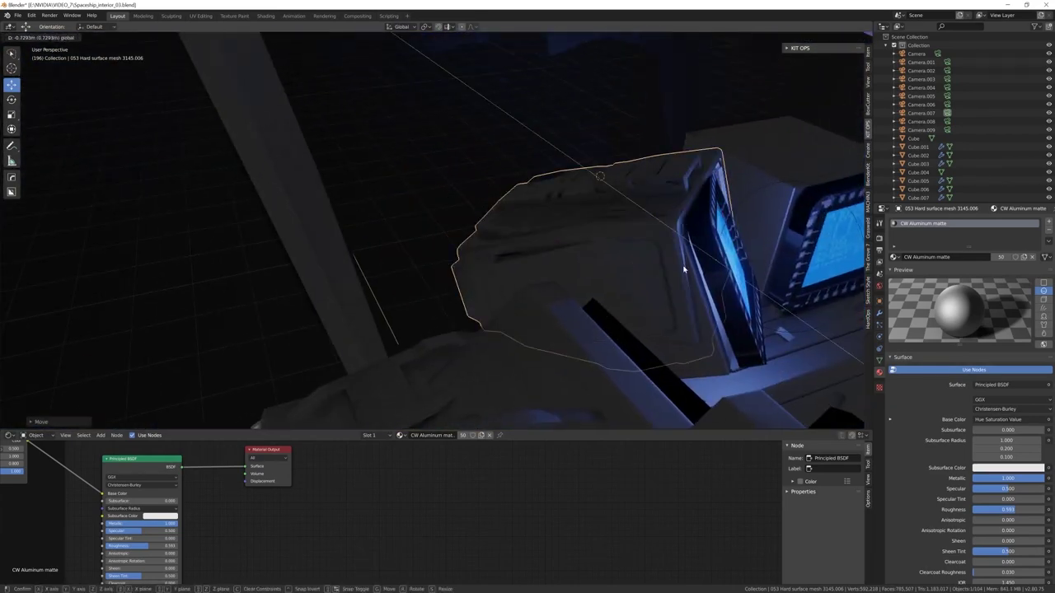
key(r)
key(x)
key(x)
right_click(701, 262)
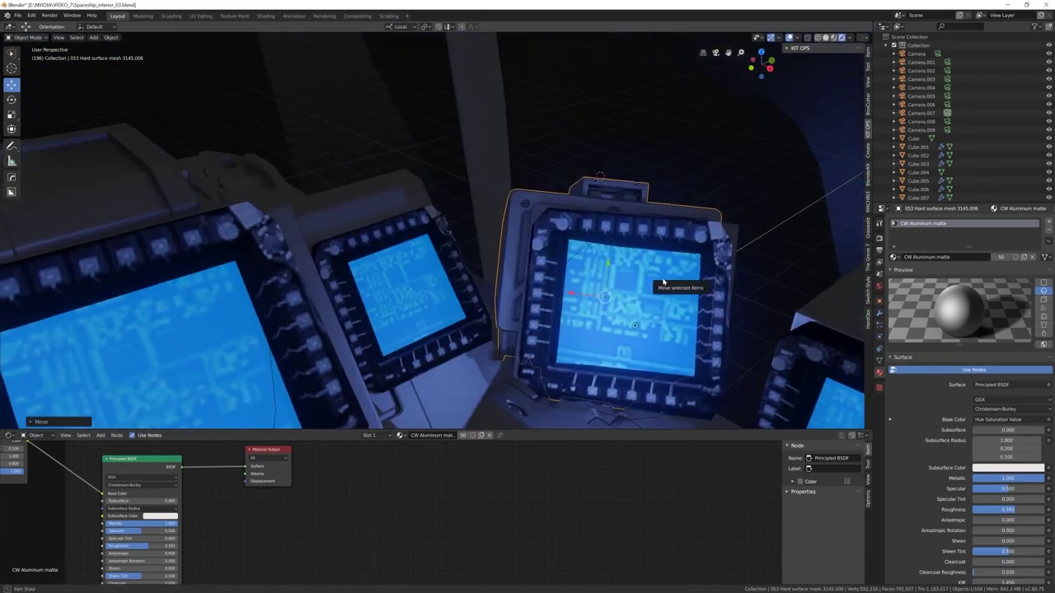
key(r)
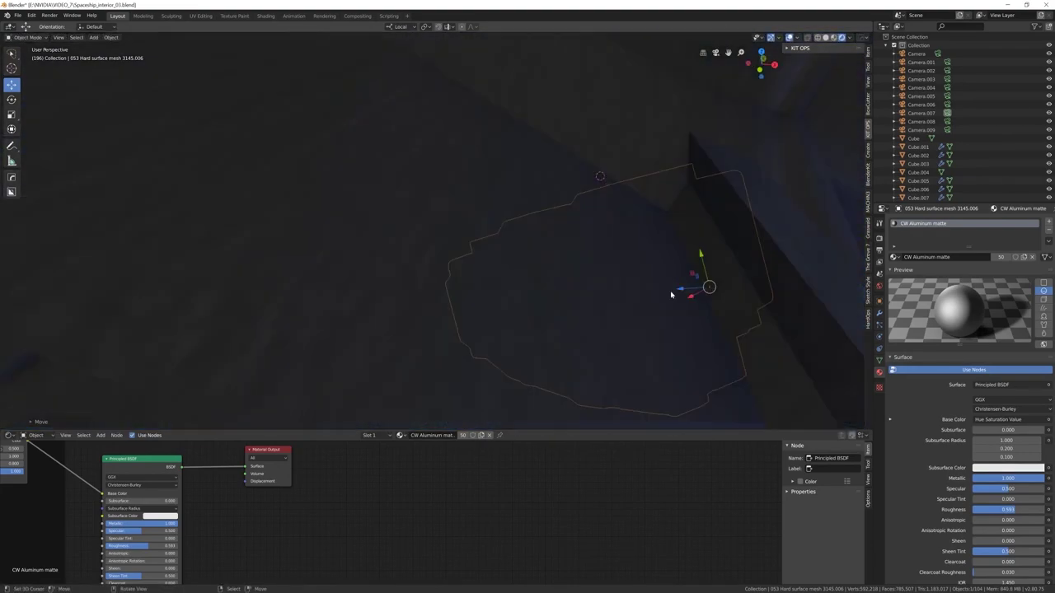
click(689, 295)
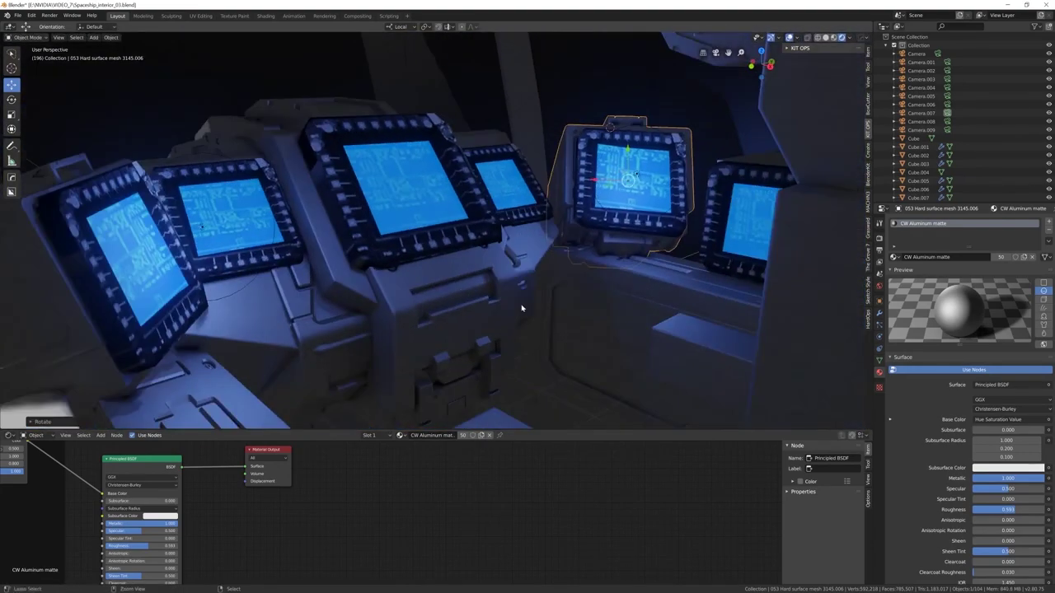
click(676, 220)
click(683, 220)
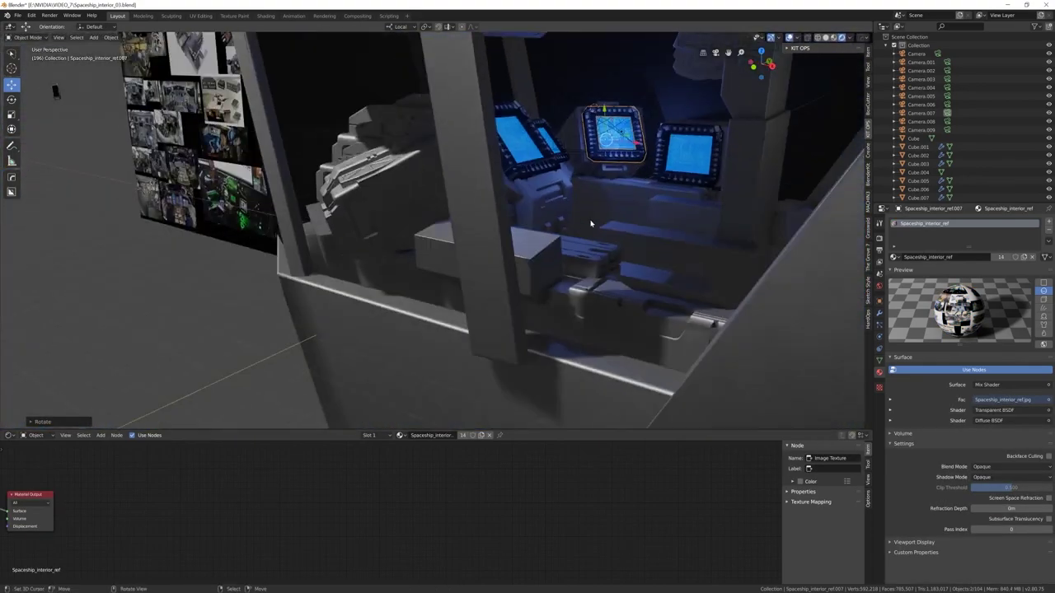
Select the 053 screen box mesh, move it beside the right wall, and duplicate it
middle_drag(561, 297, 590, 301)
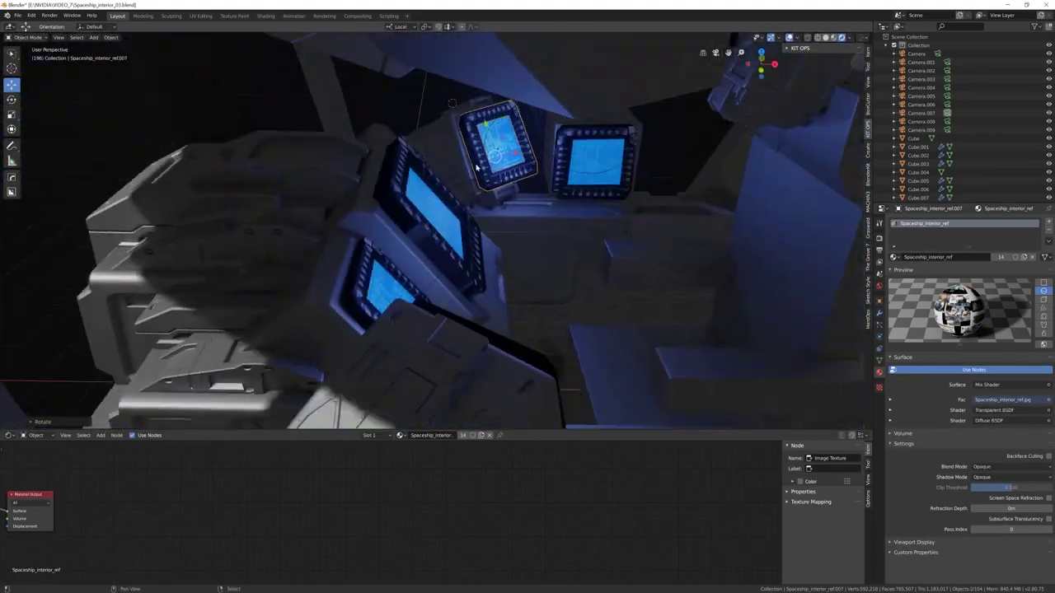
click(580, 304)
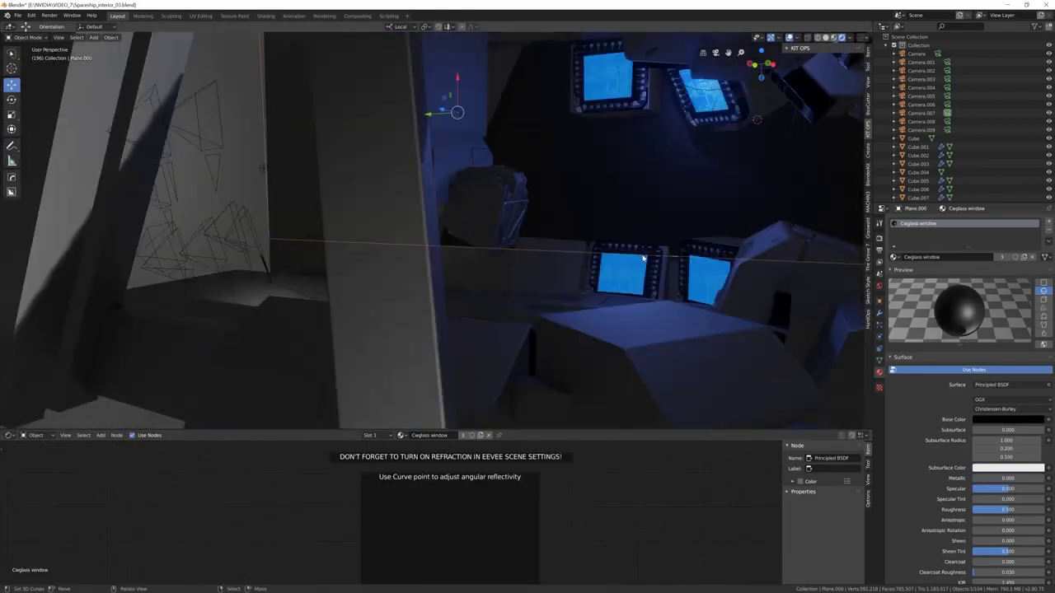
click(671, 234)
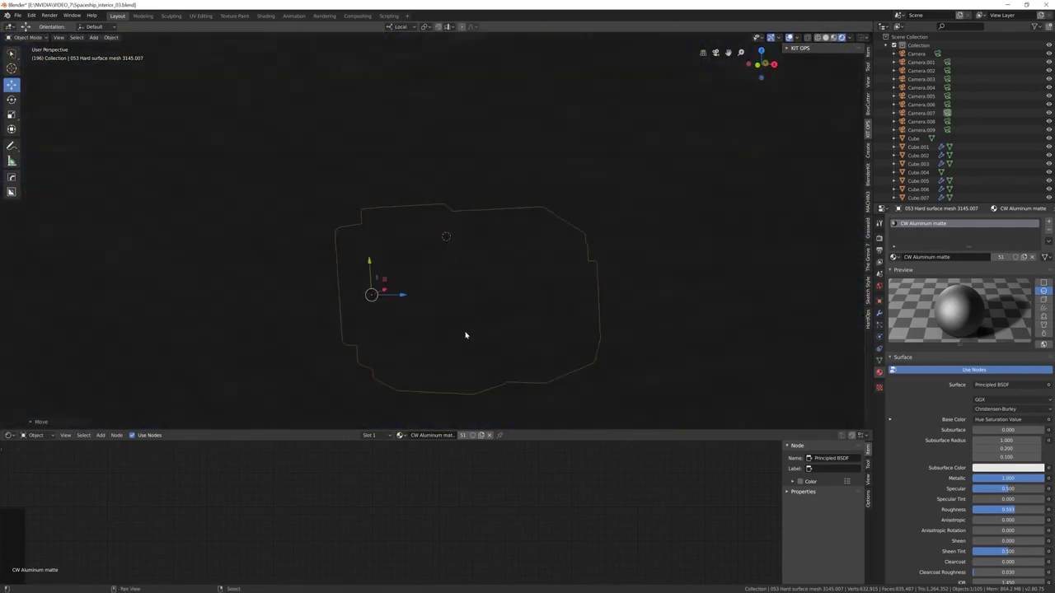
scroll(557, 294, up, 3)
key(g)
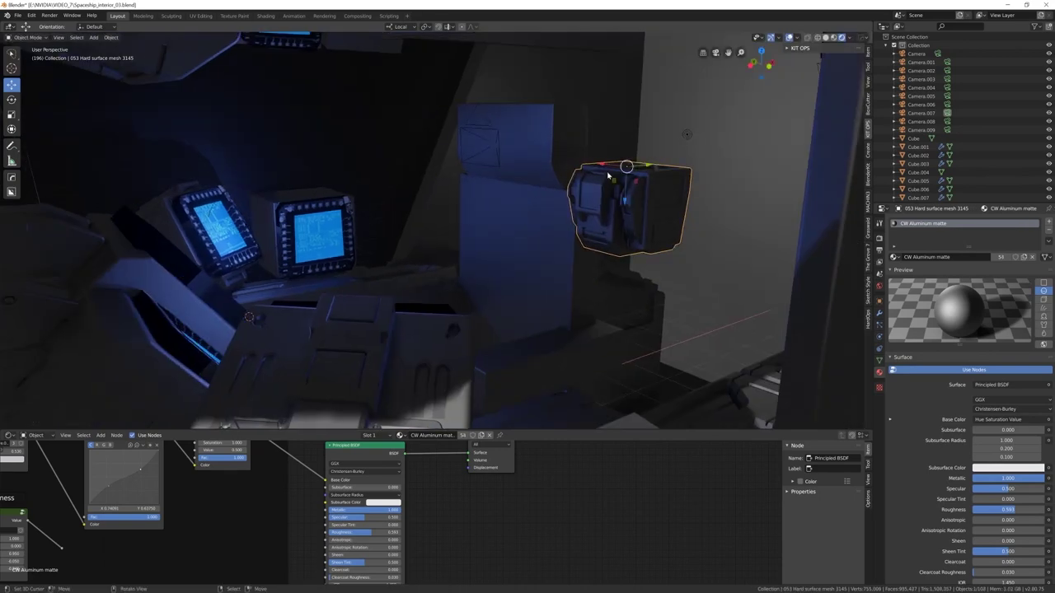
key(shift+d)
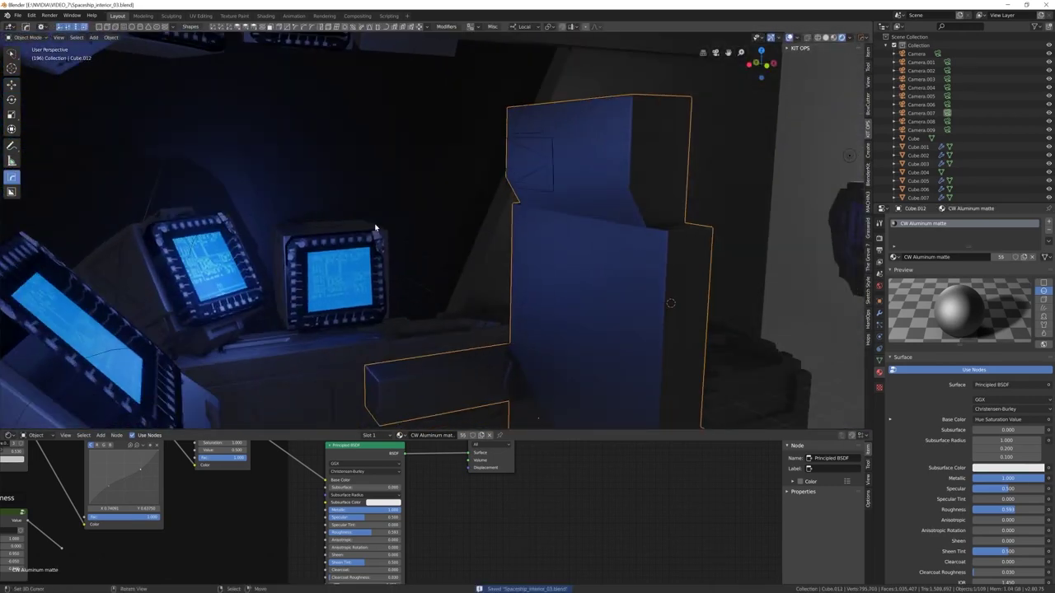
Bevel and scale the tall block, make resized copies along X, and save the file
key(ctrl+b)
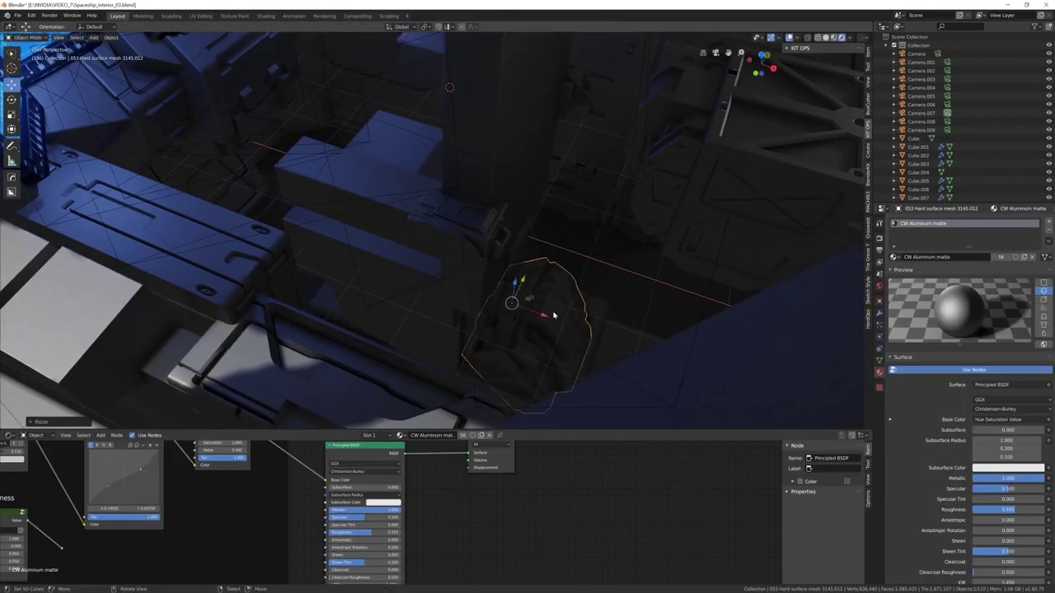
key(s)
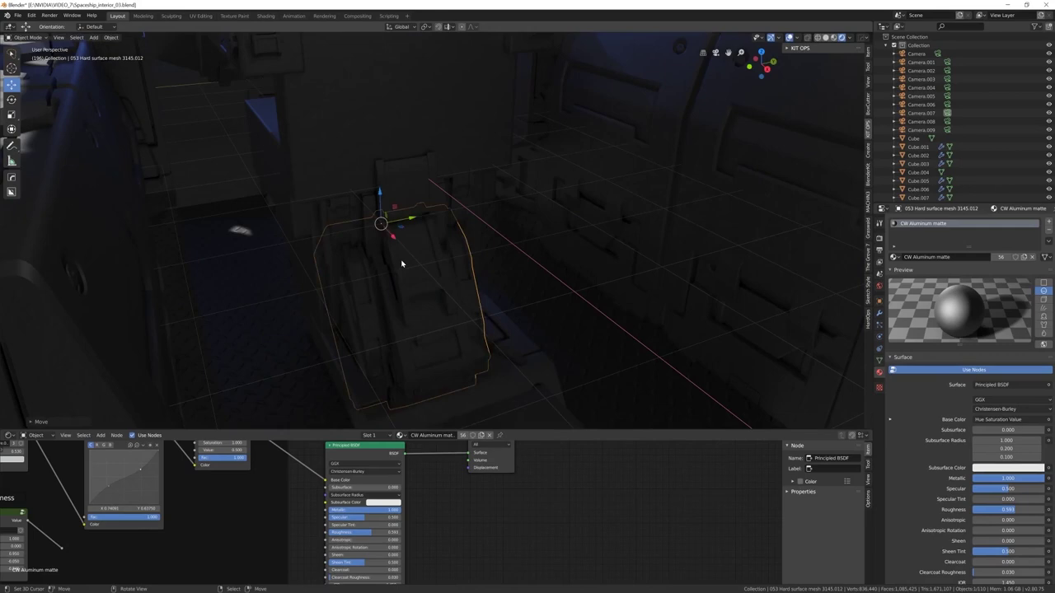
middle_drag(401, 264, 469, 230)
key(shift+d)
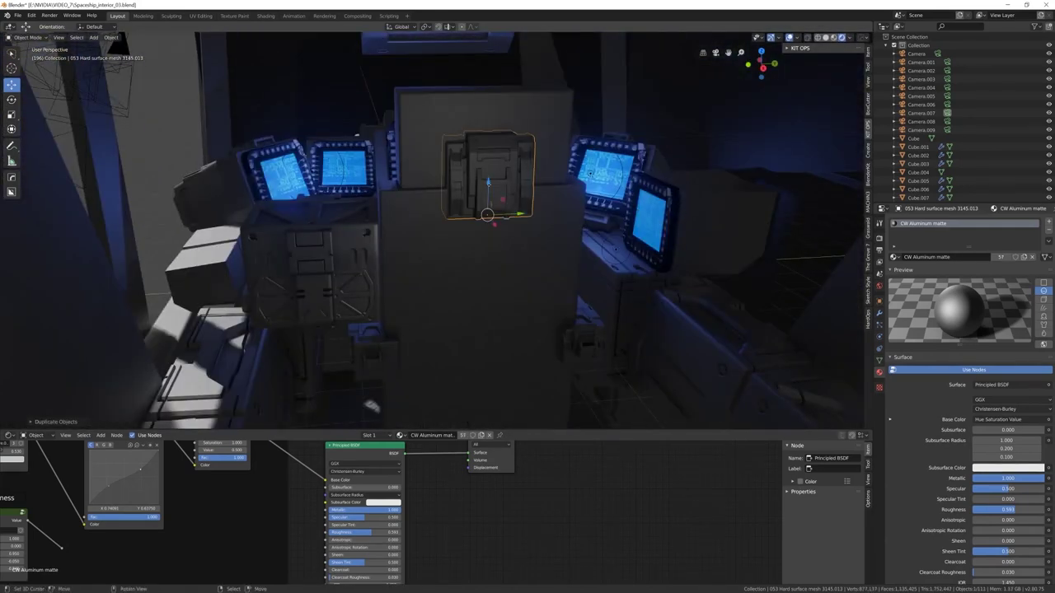
key(g)
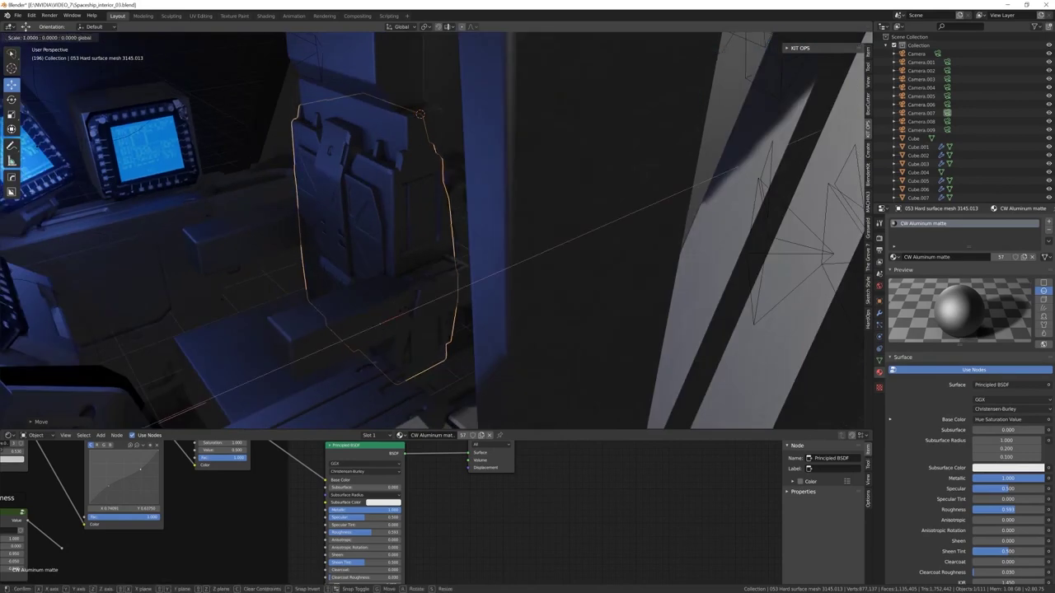
key(s)
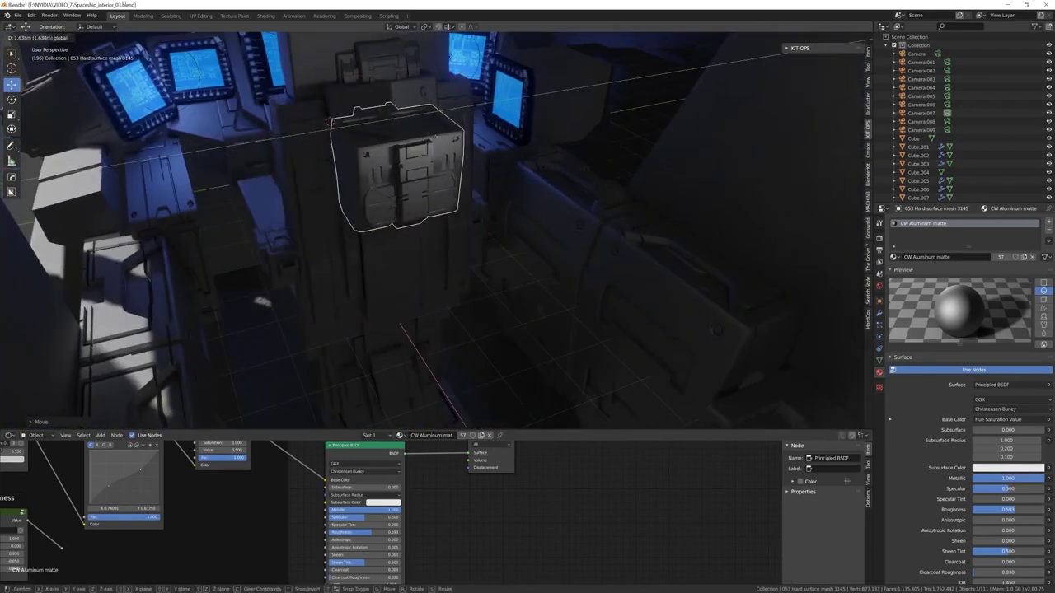
key(shift+d)
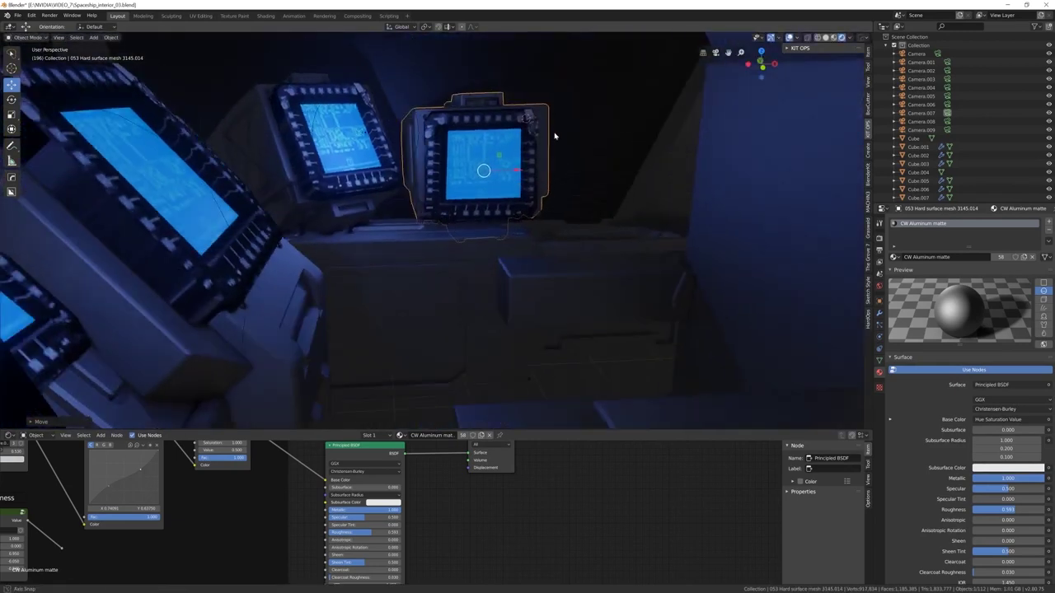
key(ctrl+s)
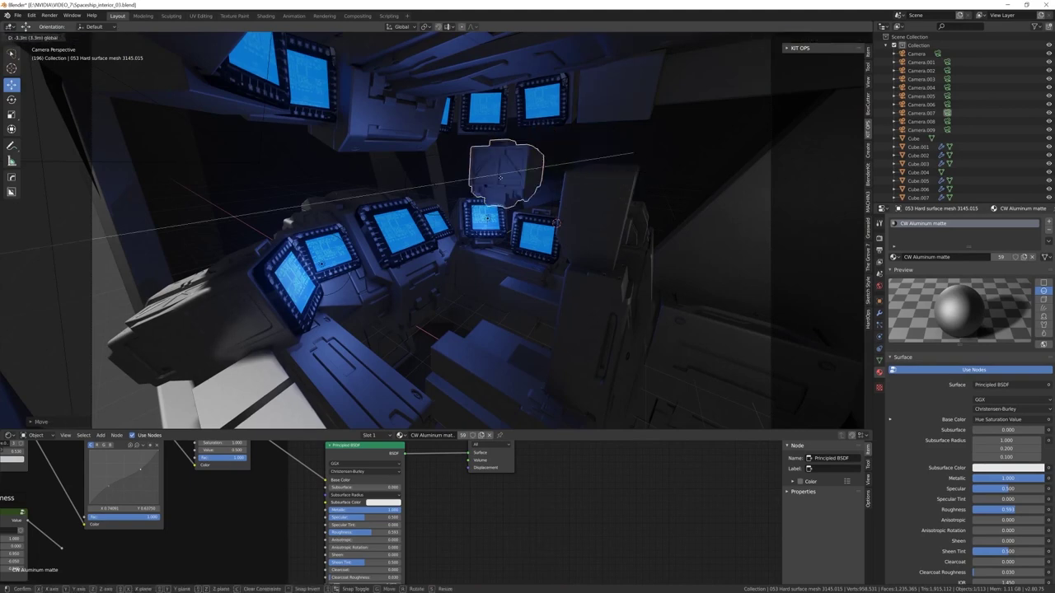
Frame the selected mesh and rotate it around its local Y axis
key(KP_Decimal)
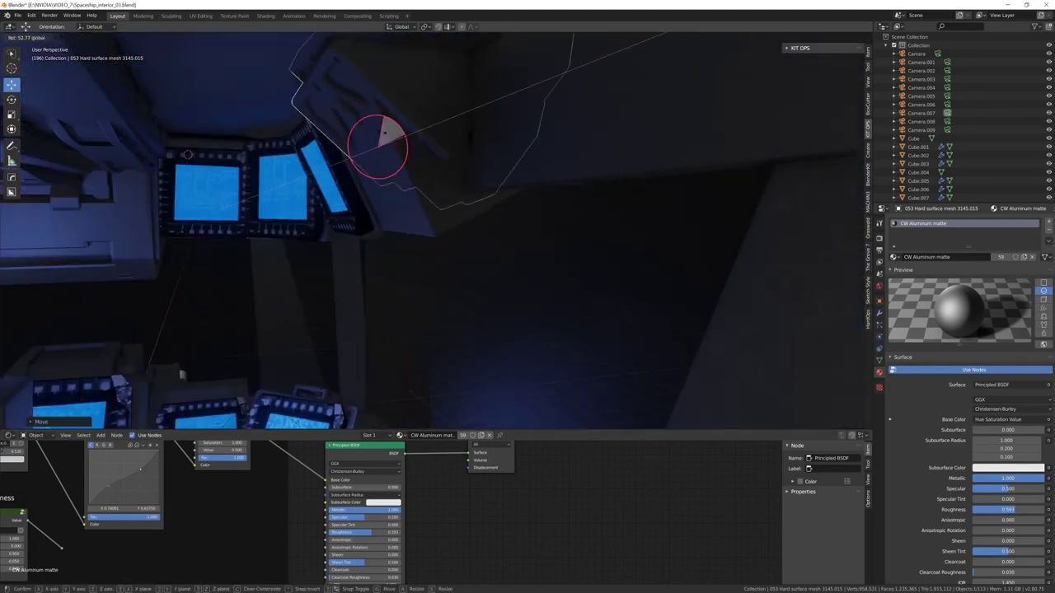
click(384, 132)
middle_drag(384, 132, 372, 137)
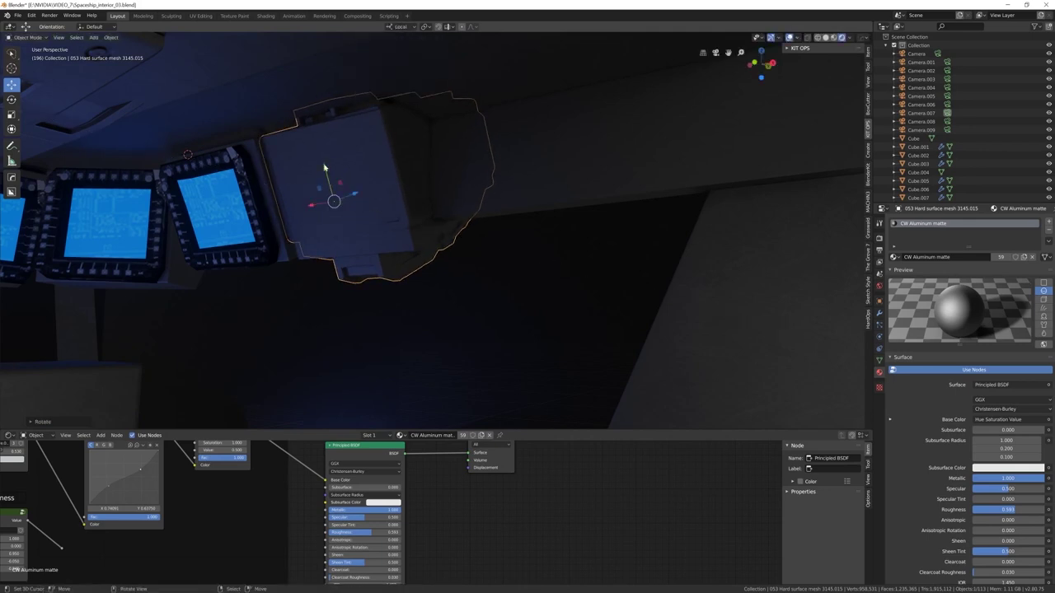
key(s)
key(Return)
key(r)
key(y)
key(y)
key(Return)
Try another local Y rotation, then cancel and undo it to restore the earlier pose
middle_drag(272, 198, 313, 206)
key(r)
key(y)
key(y)
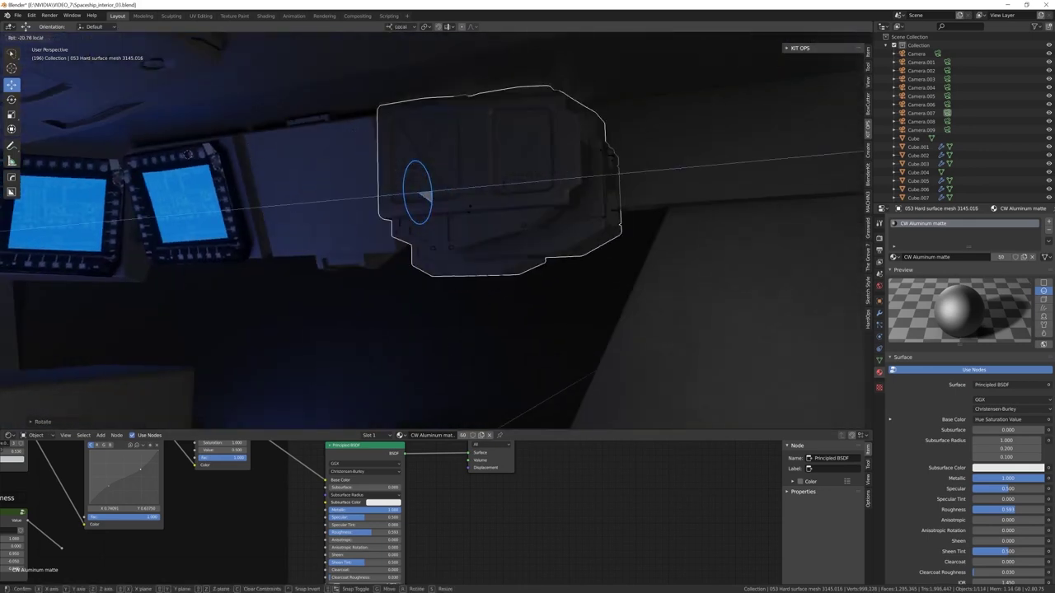
key(Escape)
key(ctrl+z)
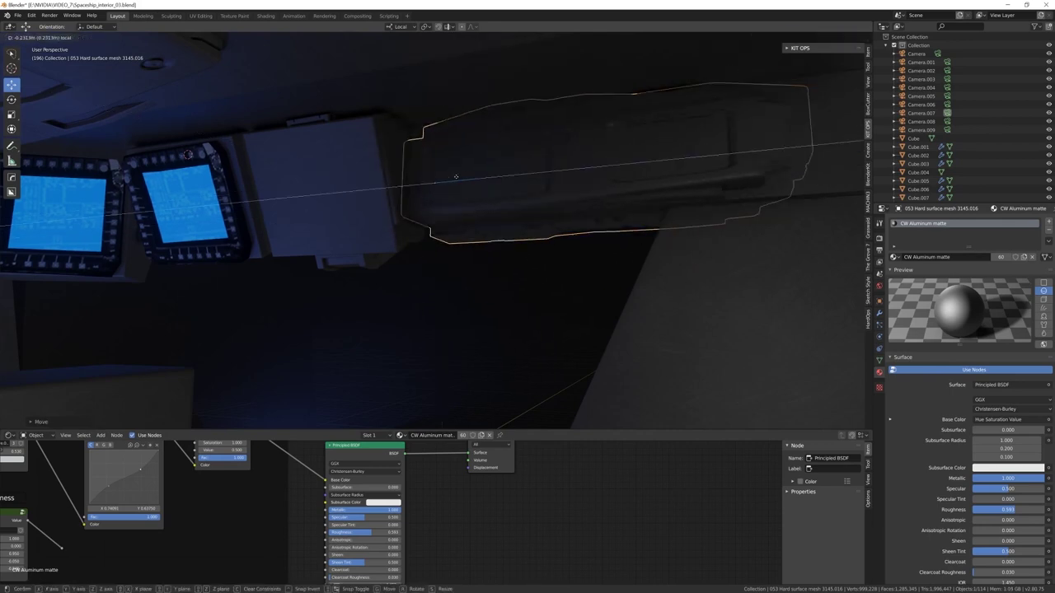
Check the camera view, switch transforms to Global orientation, and move the mesh along Z
key(KP_0)
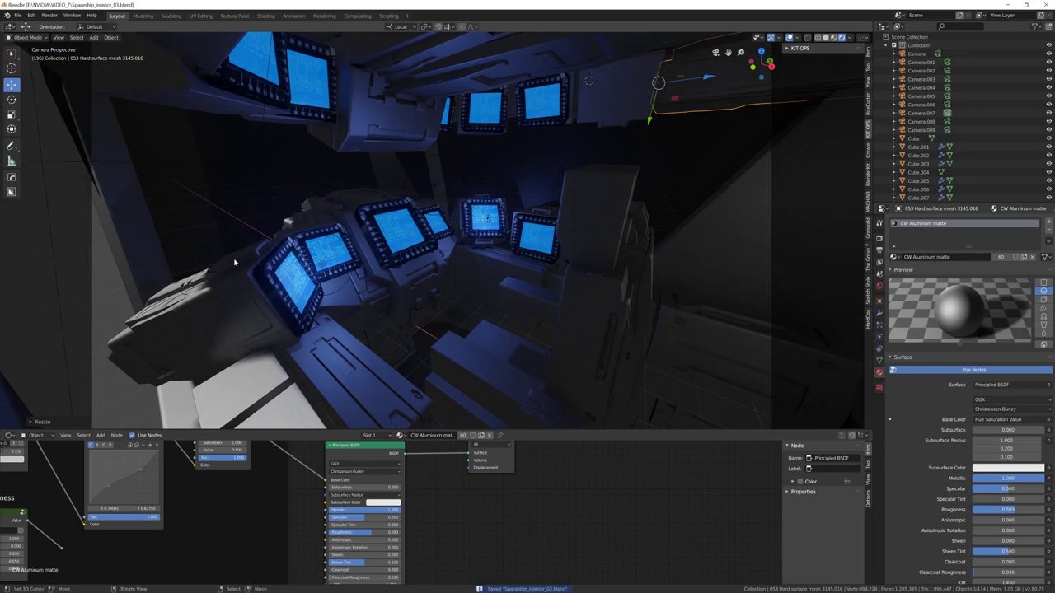
click(400, 26)
click(396, 51)
key(KP_Decimal)
key(g)
key(z)
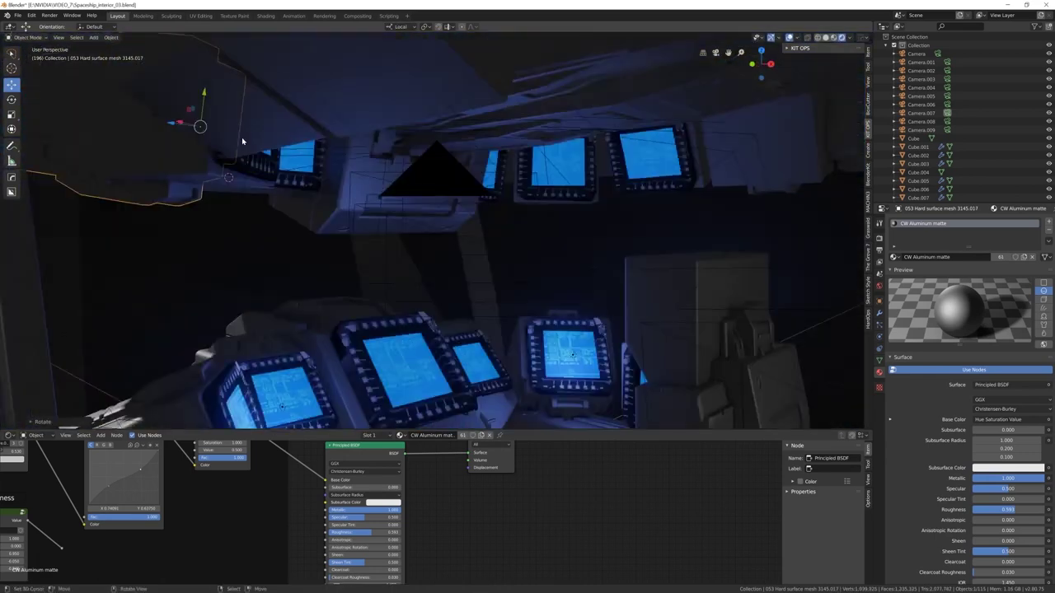
middle_drag(242, 137, 384, 149)
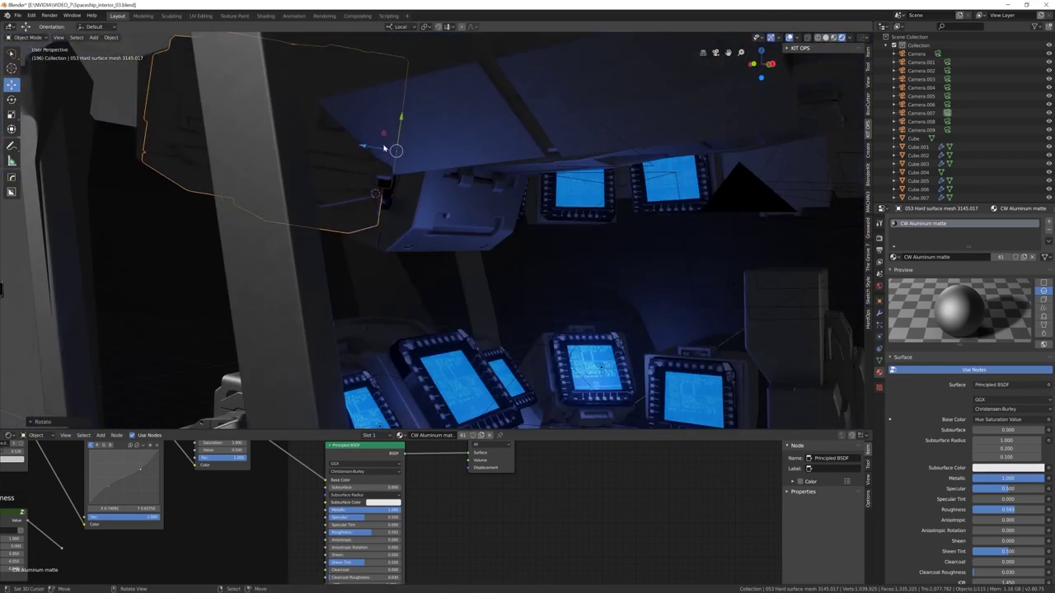
key(g)
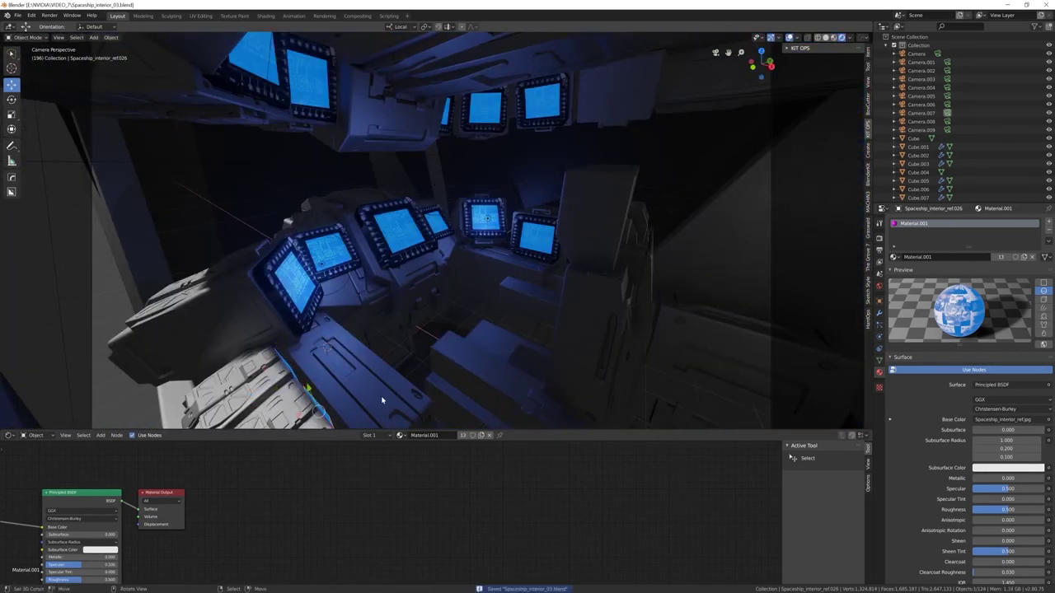
Raise the point light, then return to the aluminium block and select the glass window pane
click(486, 218)
key(g)
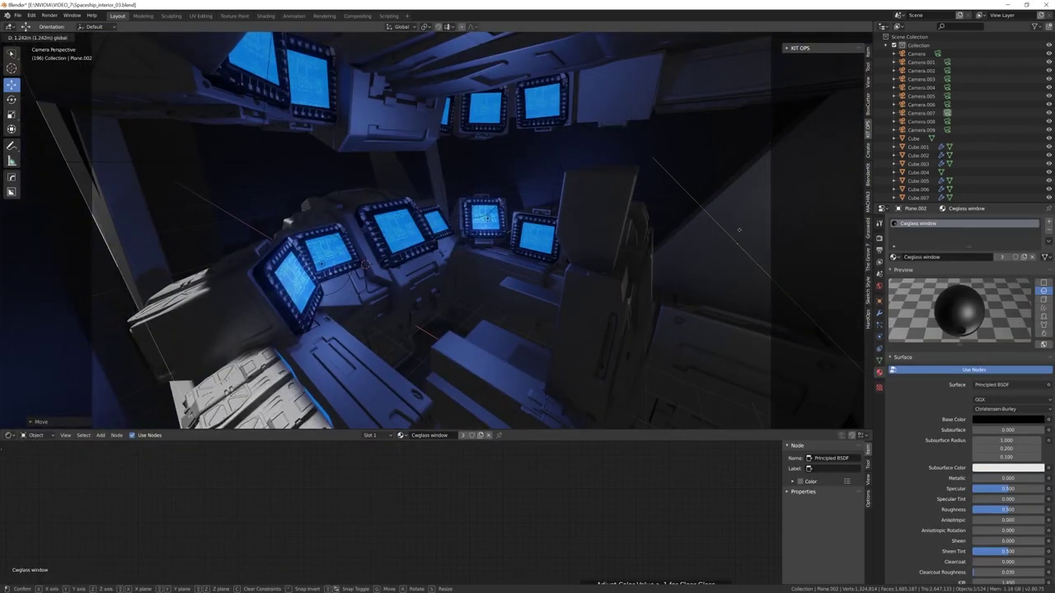
key(g)
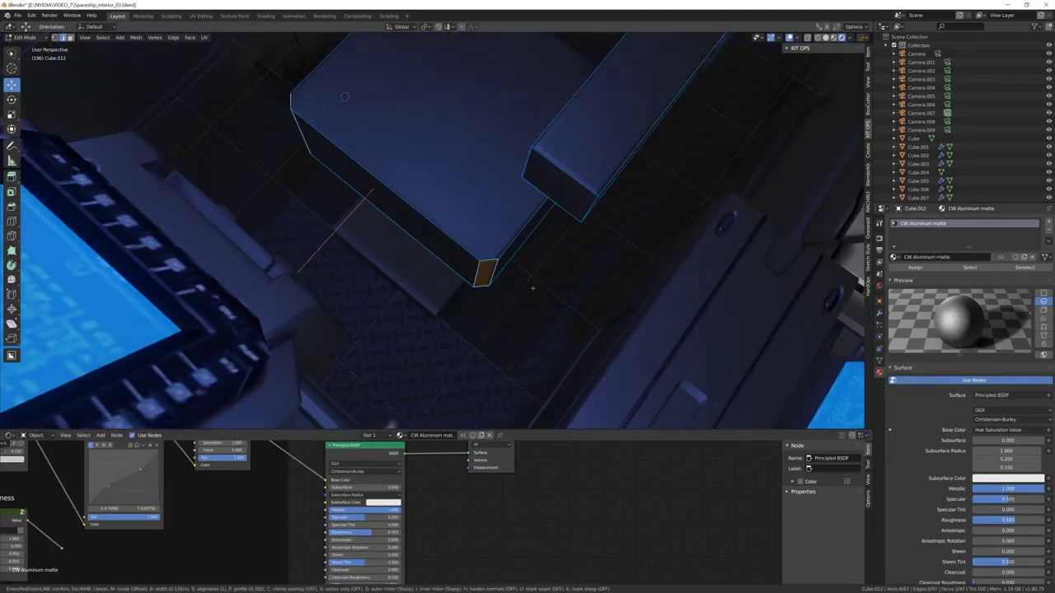
middle_drag(470, 271, 353, 206)
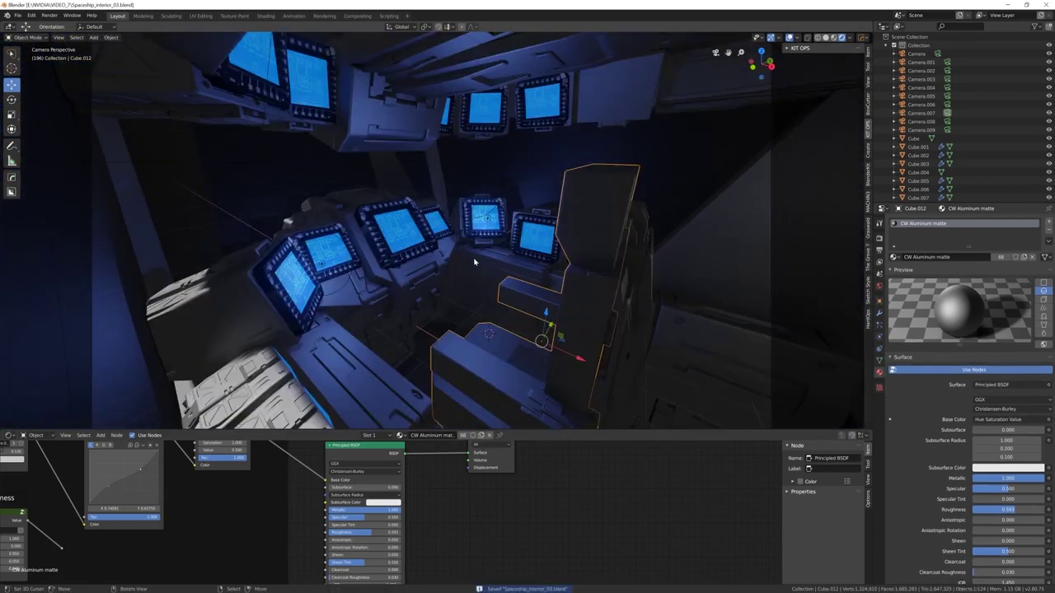
click(390, 165)
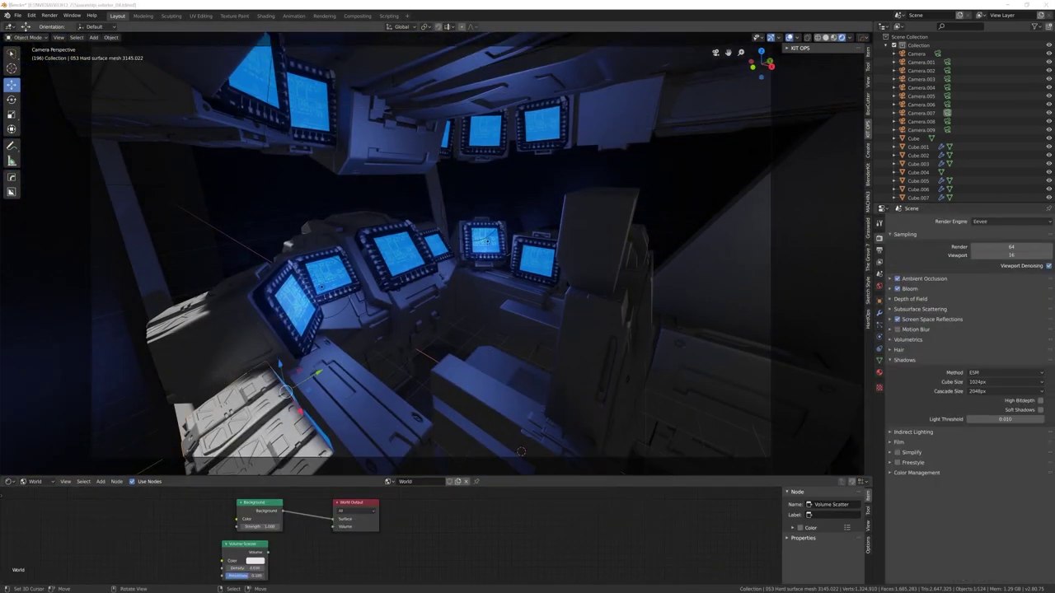
Shift the hard-surface panel up and to the left
drag(206, 288, 212, 238)
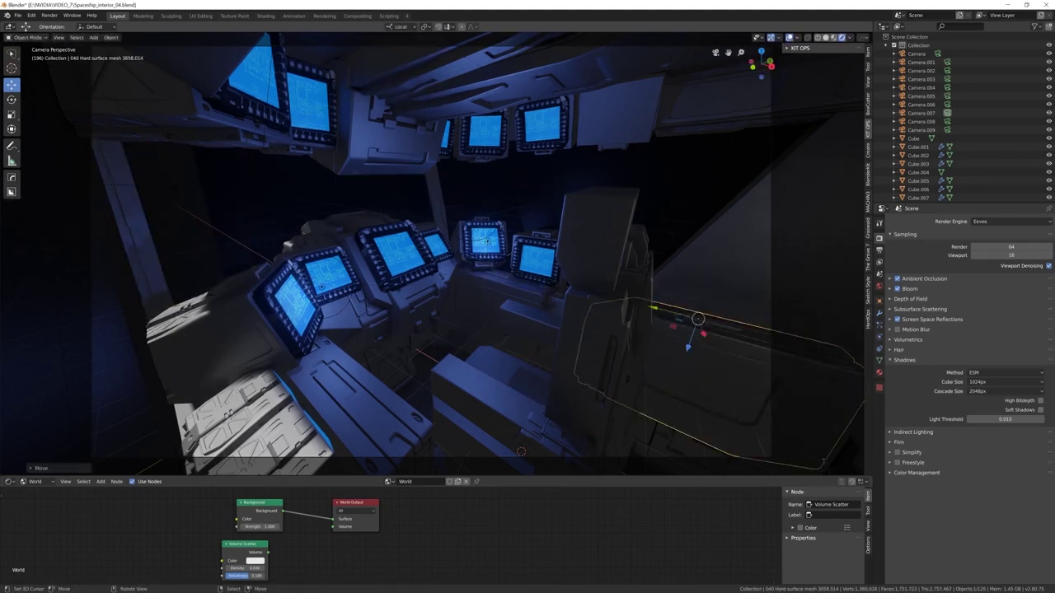
drag(698, 318, 551, 245)
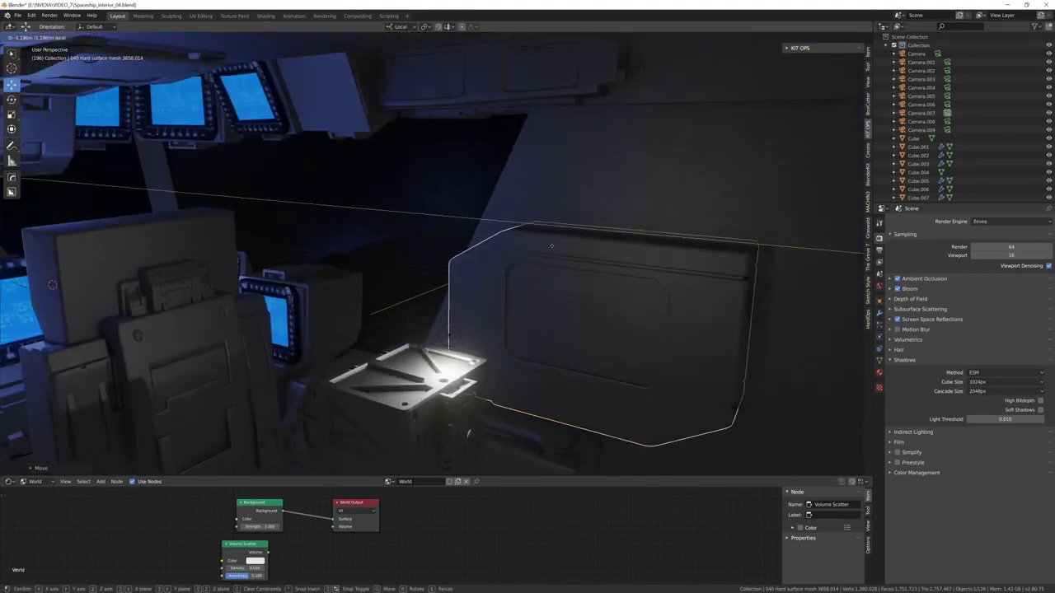
click(551, 246)
Inspect the panel's mesh in wireframe edit mode, then return to rendered shading
key(Tab)
key(Tab)
key(Tab)
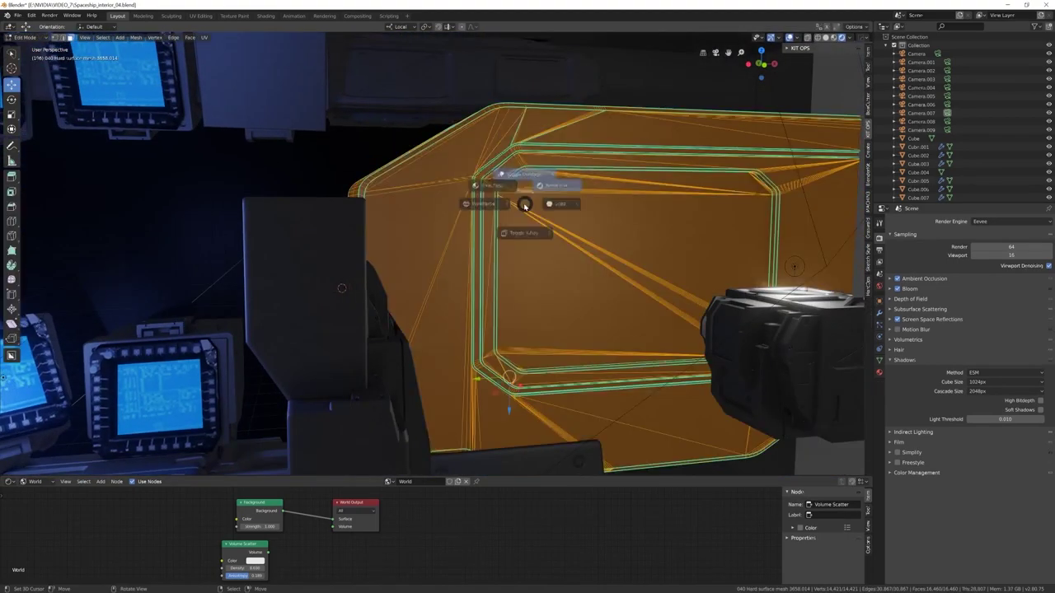
click(416, 186)
key(a)
key(alt+a)
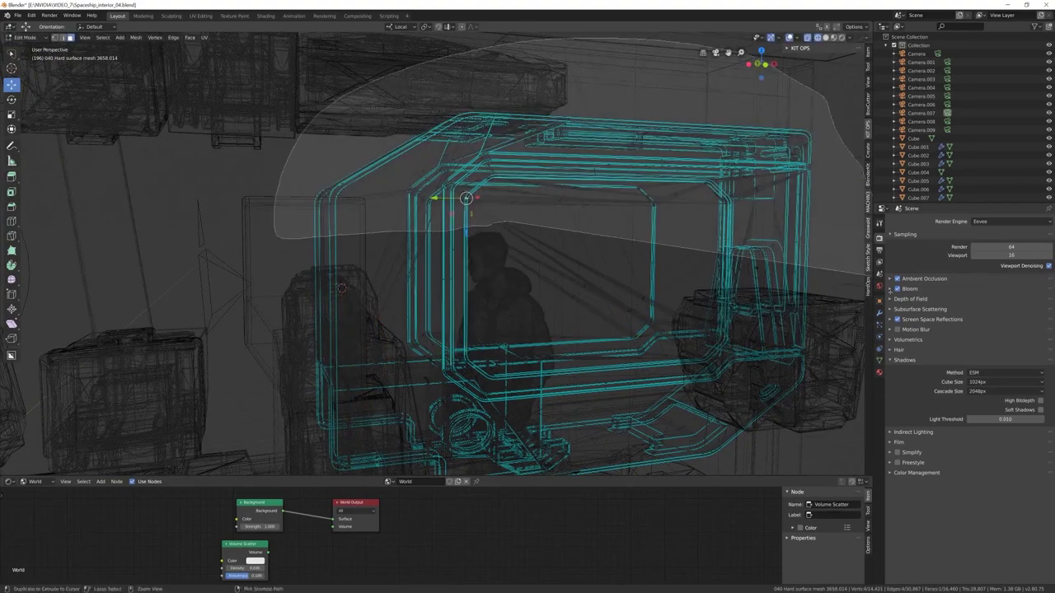
key(g)
key(Escape)
key(Tab)
key(z)
click(552, 240)
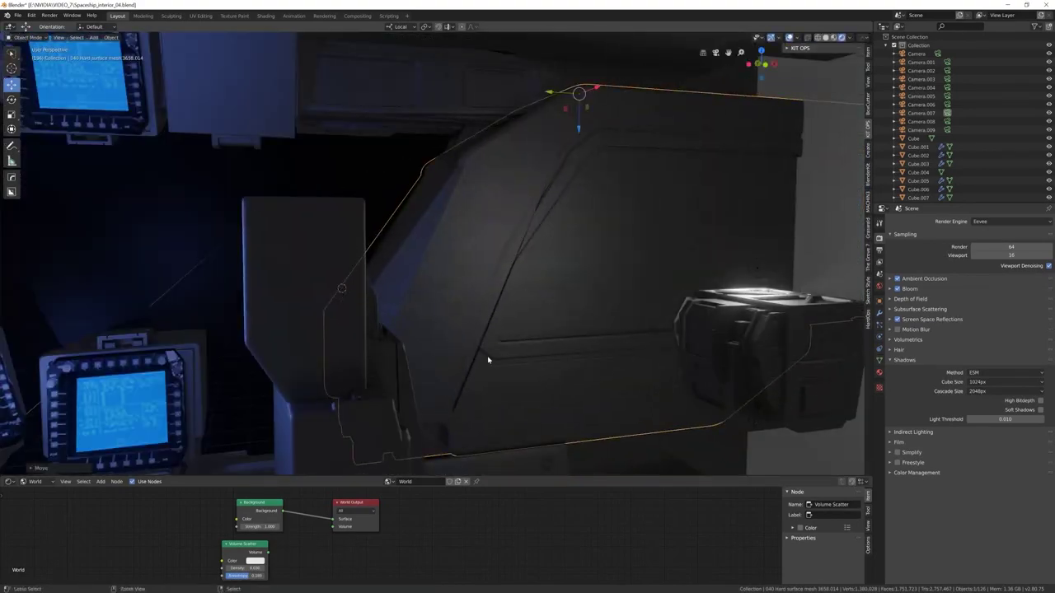
Draw a rectangular BoxCutter cut on the wall panel beside the cockpit seat
middle_drag(548, 123, 466, 295)
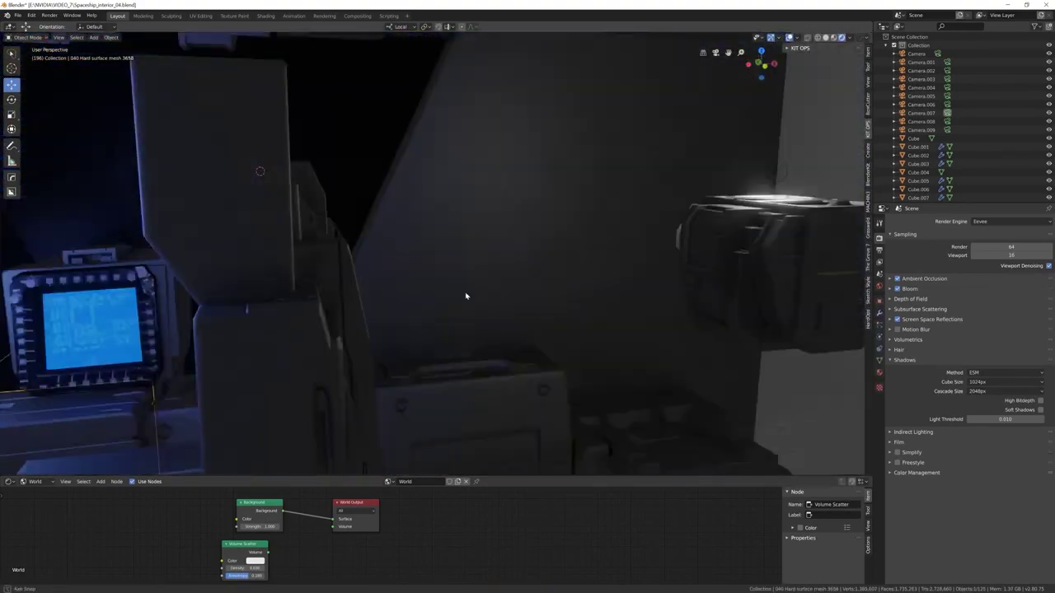
click(288, 290)
key(Tab)
key(Tab)
mouse_move(481, 94)
mouse_down()
mouse_move(696, 382)
mouse_move(718, 372)
mouse_up()
key(Tab)
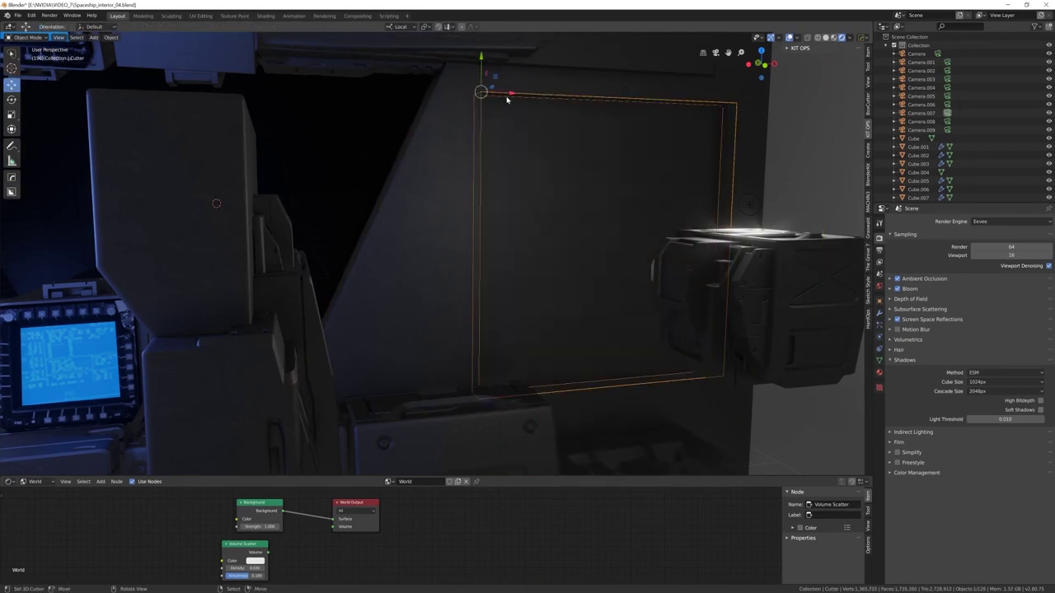
middle_drag(719, 372, 511, 216)
key(g)
key(x)
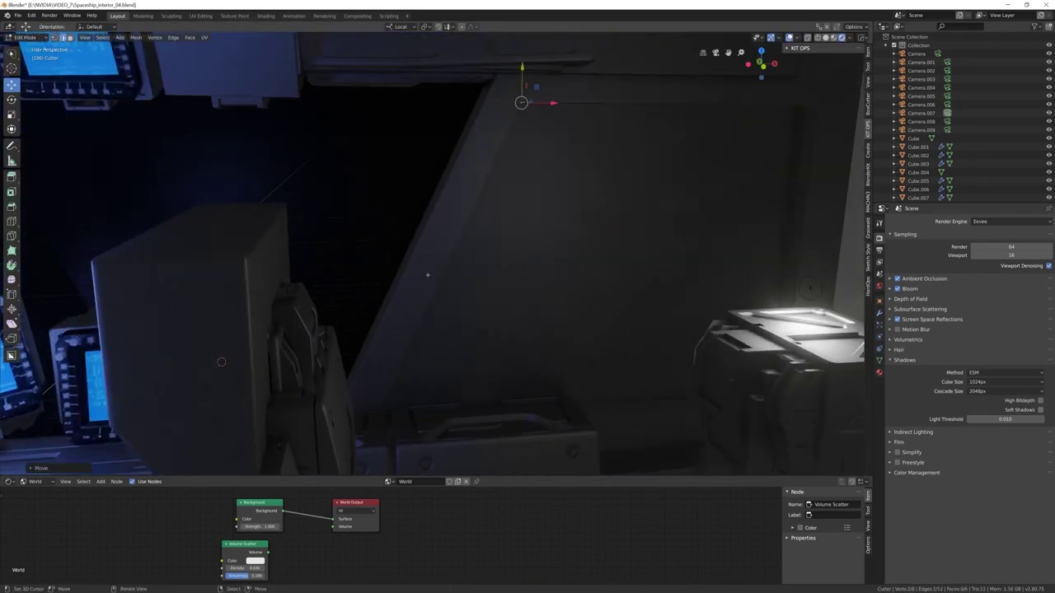
middle_drag(426, 274, 525, 111)
key(Escape)
Resize the Cutter object to sit against the wall panel
middle_drag(594, 131, 86, 95)
key(Tab)
middle_drag(374, 166, 431, 172)
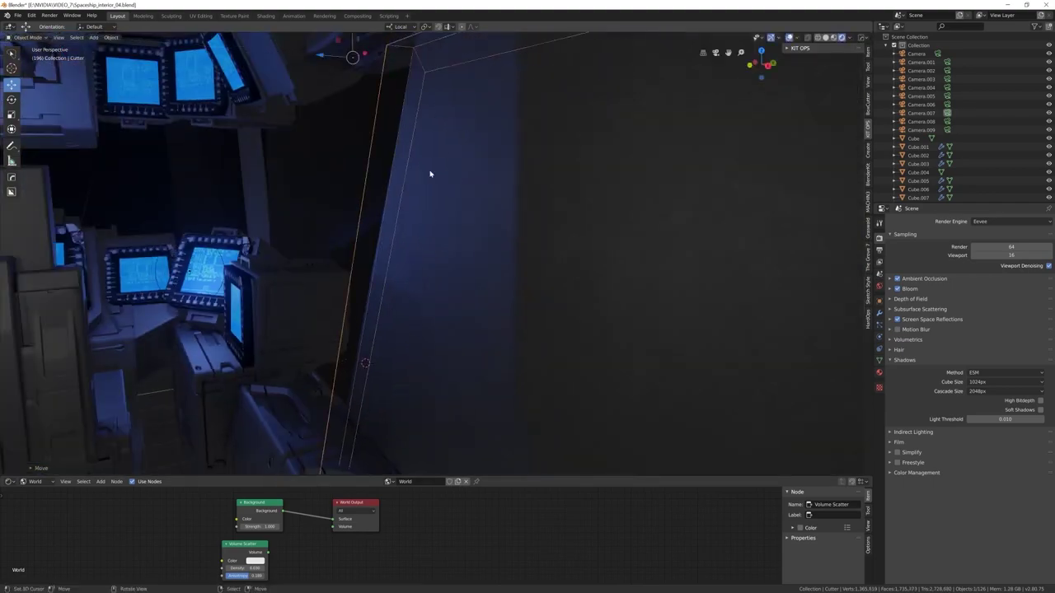
key(Tab)
click(335, 375)
key(Tab)
middle_drag(247, 247, 346, 230)
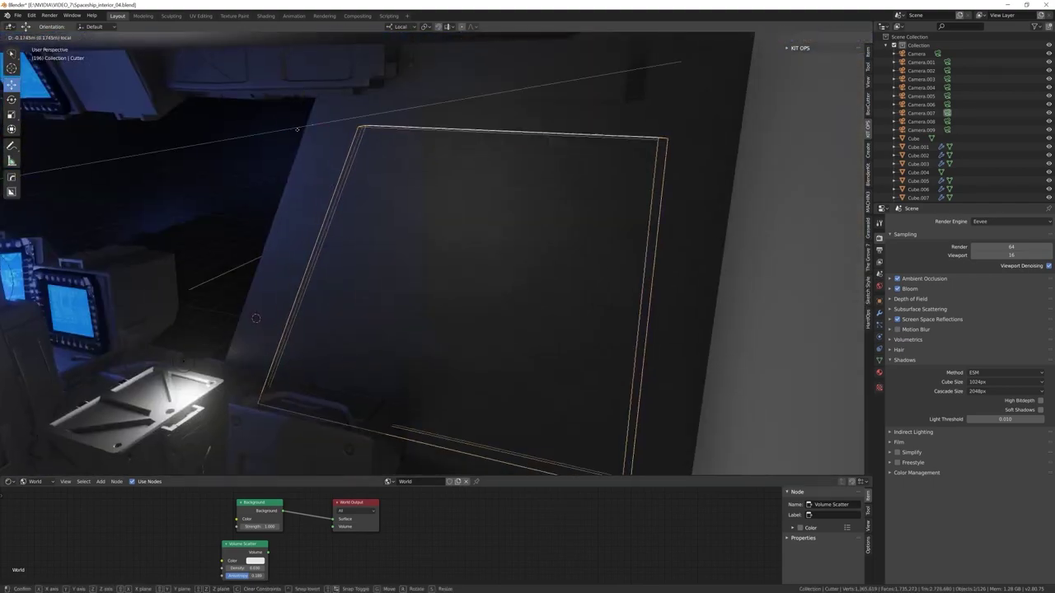
scroll(212, 226, up, 5)
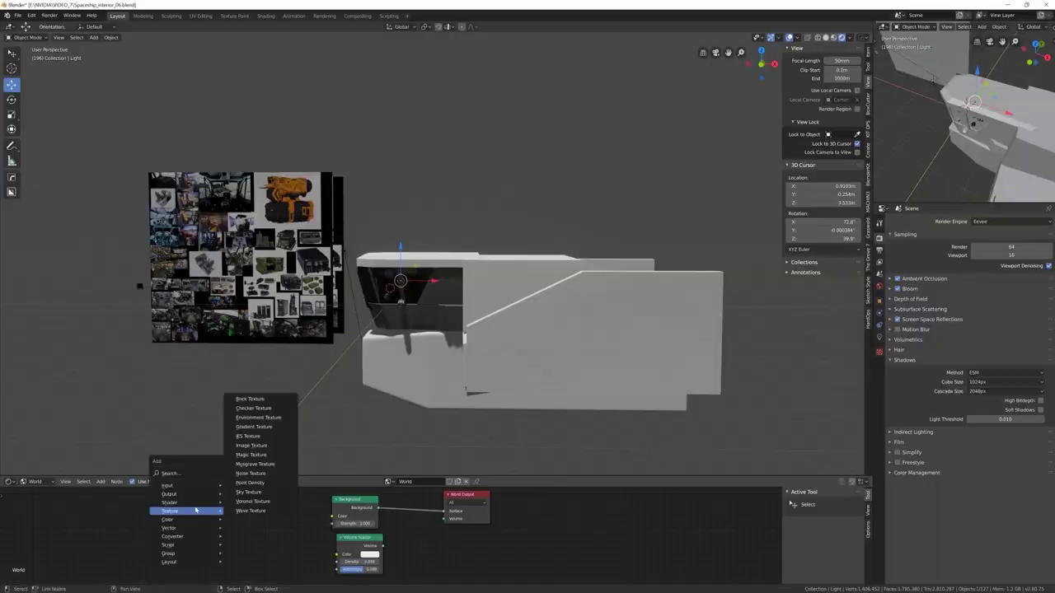
Add an Environment Texture node to the world and load the sky HDRI image
click(303, 427)
click(239, 499)
drag(281, 505, 334, 516)
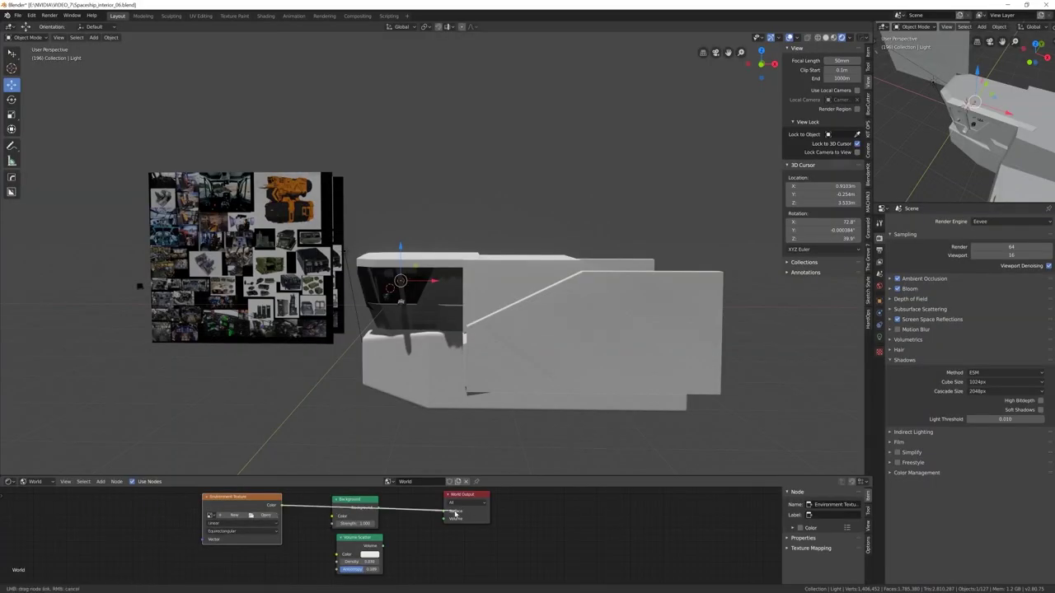
click(268, 515)
double_click(382, 90)
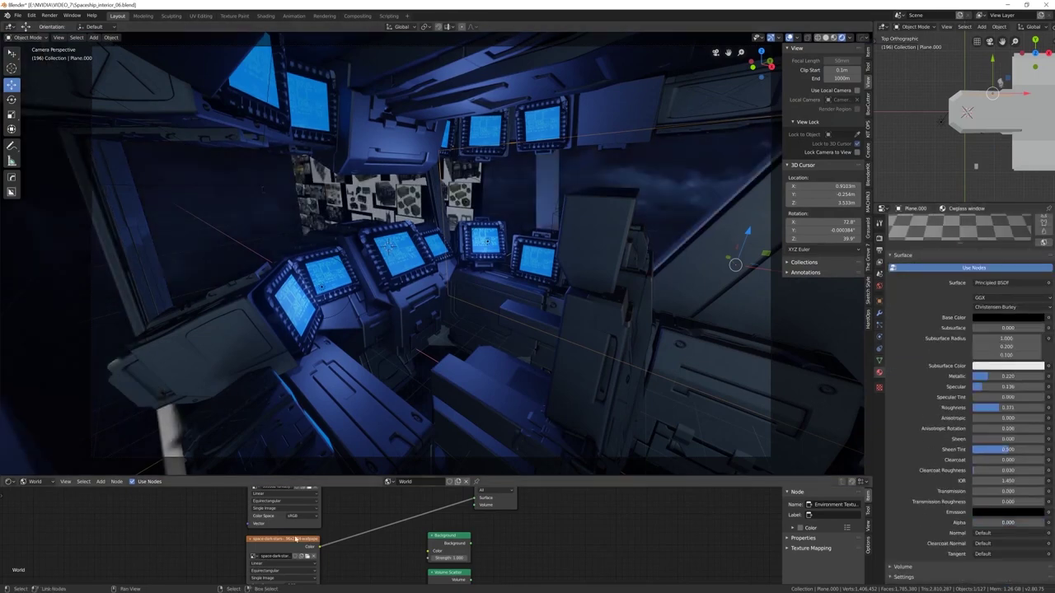
Show the world settings and link the sky texture into the world output
click(878, 287)
click(905, 348)
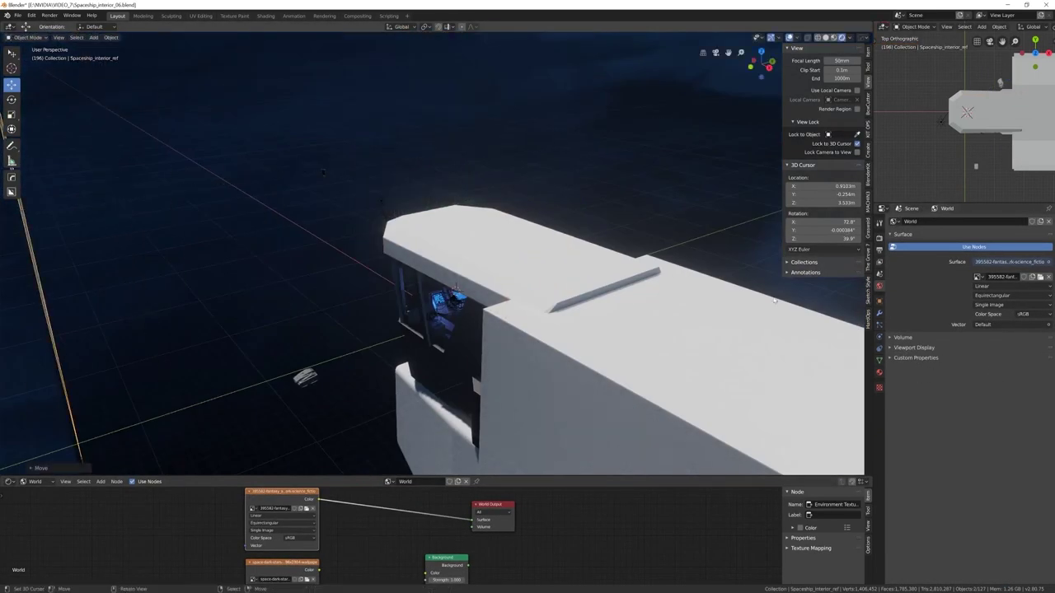
key(KP_0)
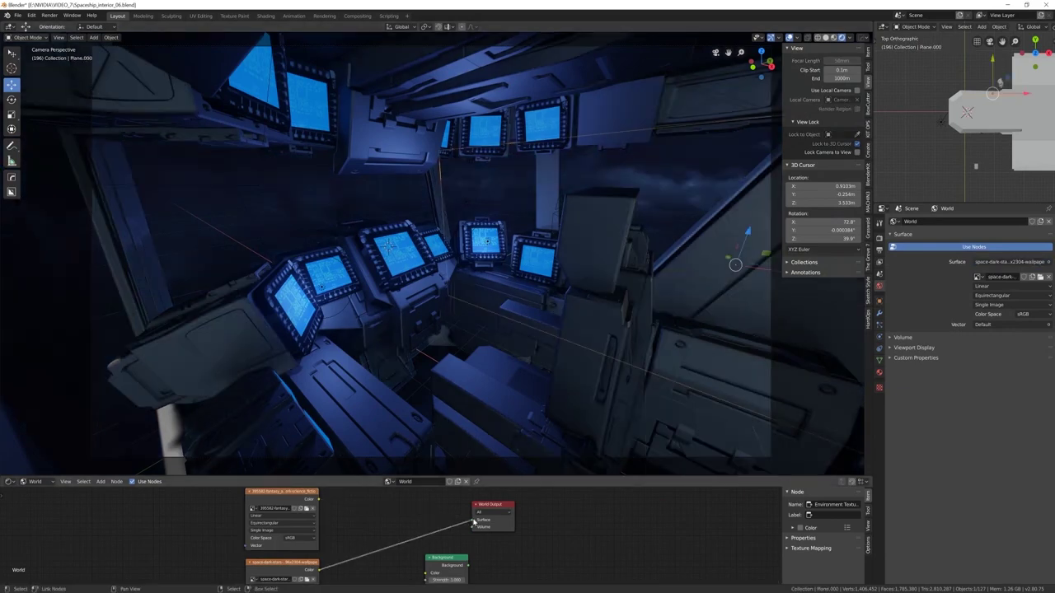
drag(319, 569, 474, 519)
scroll(360, 506, down, 2)
Add Texture Coordinate and Mapping nodes and rotate the cloud backdrop to -157° on Z
key(shift+a)
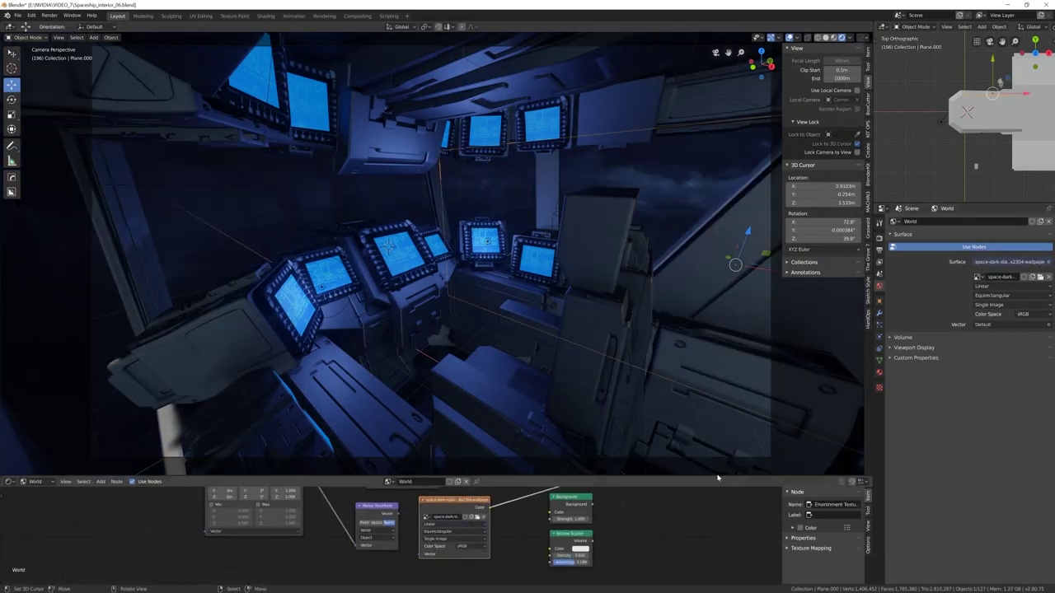
middle_drag(717, 478, 510, 306)
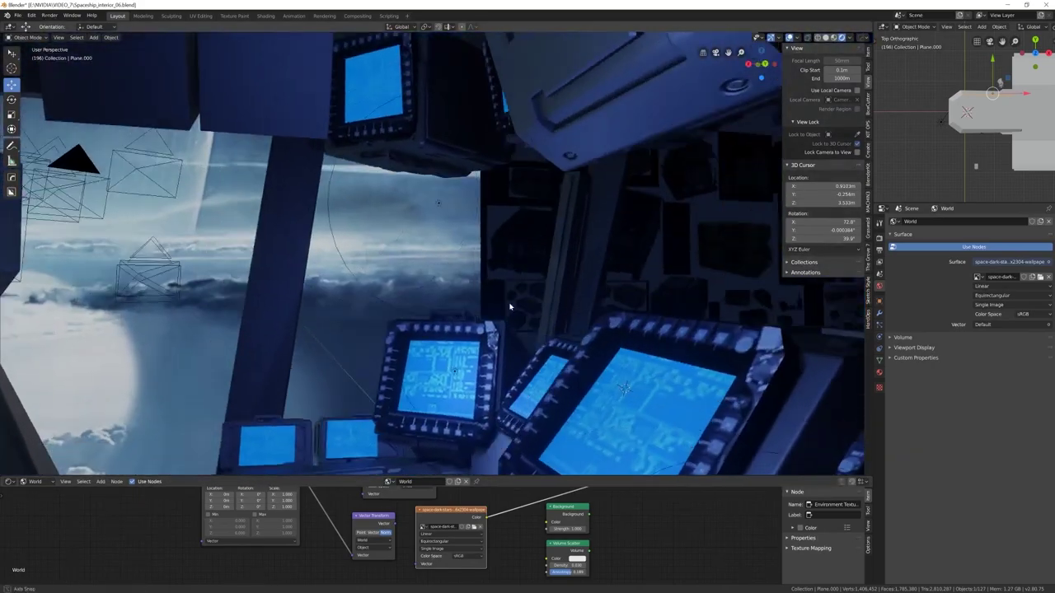
scroll(509, 306, down, 5)
key(g)
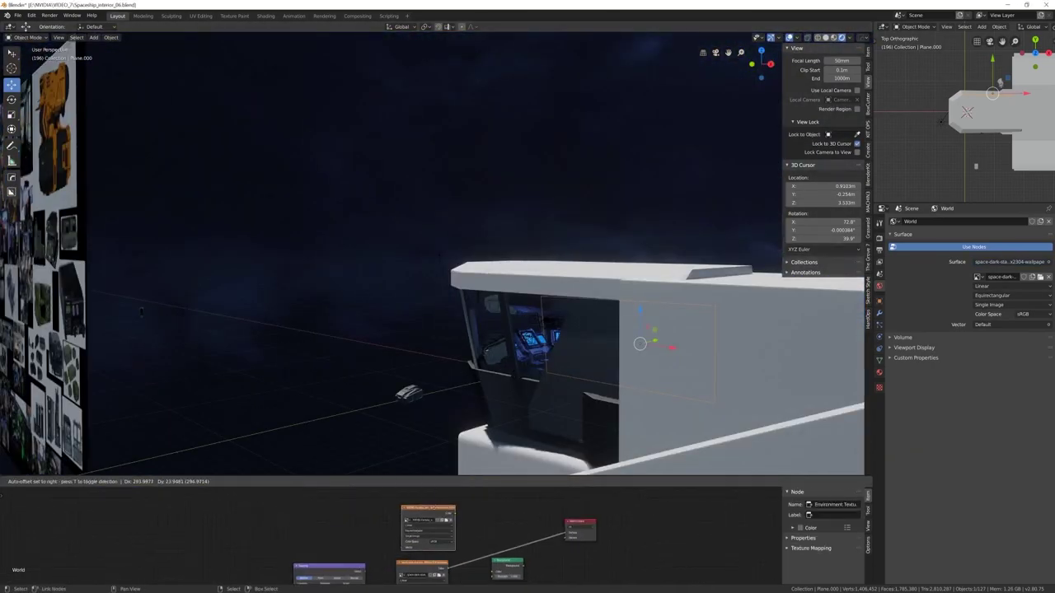
key(shift+a)
click(247, 527)
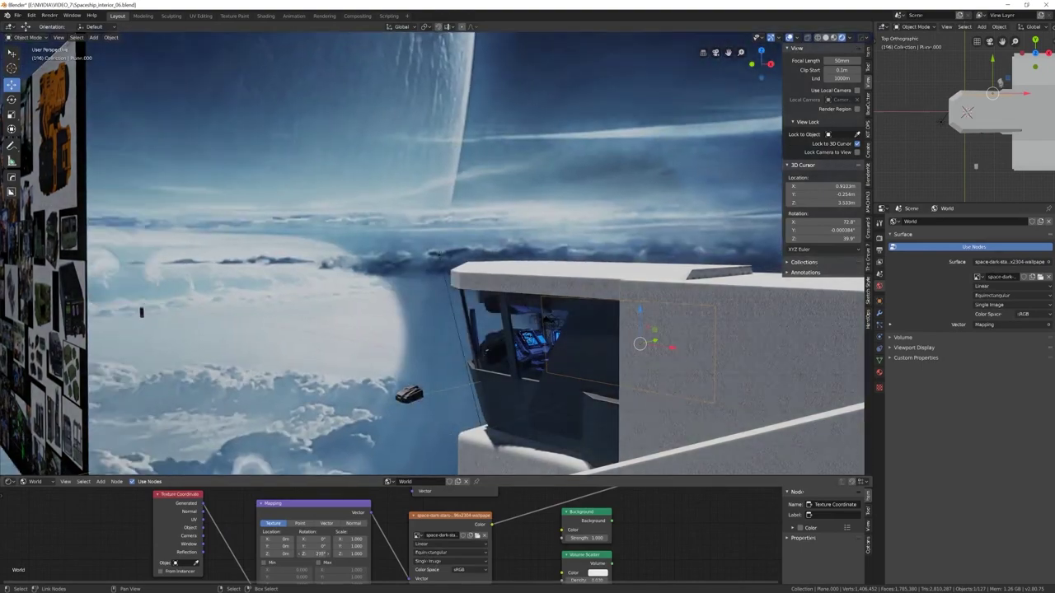
key(KP_0)
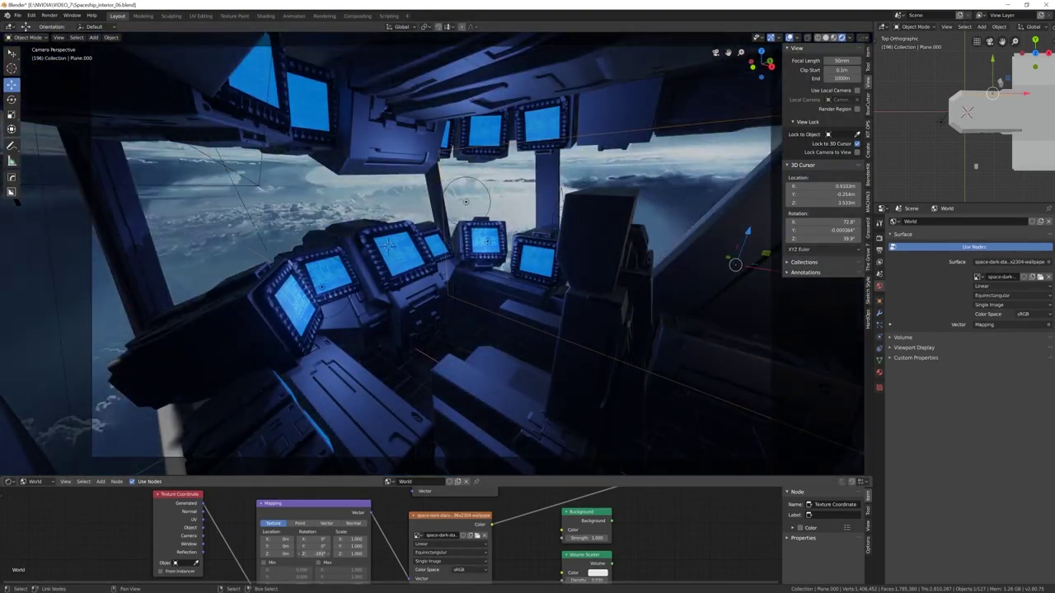
drag(317, 546, 286, 549)
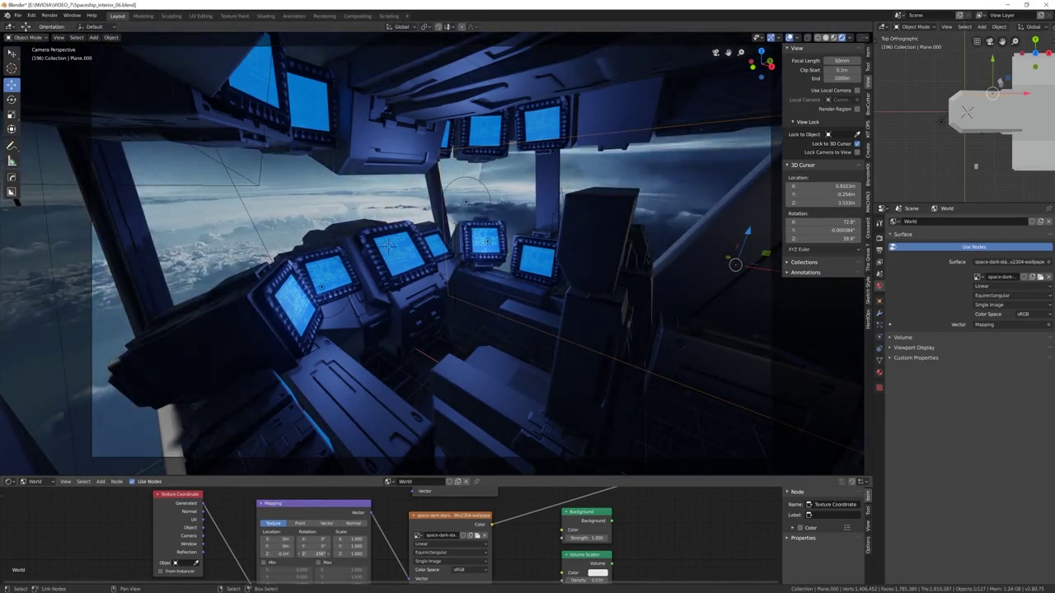
Set the glass window material's Alpha to 0.333
click(879, 373)
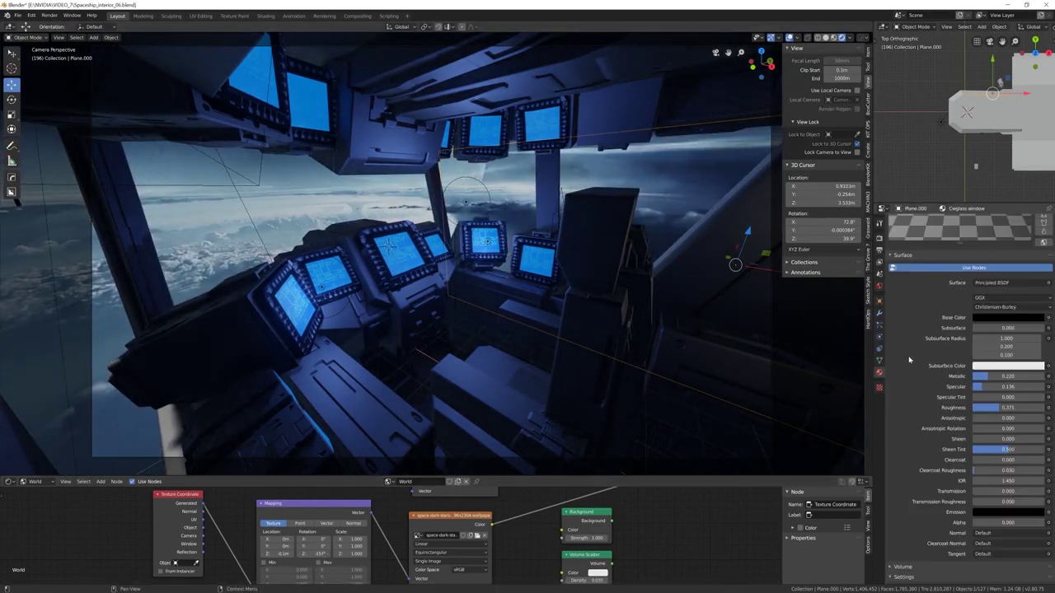
click(1008, 524)
text(0.333)
key(Return)
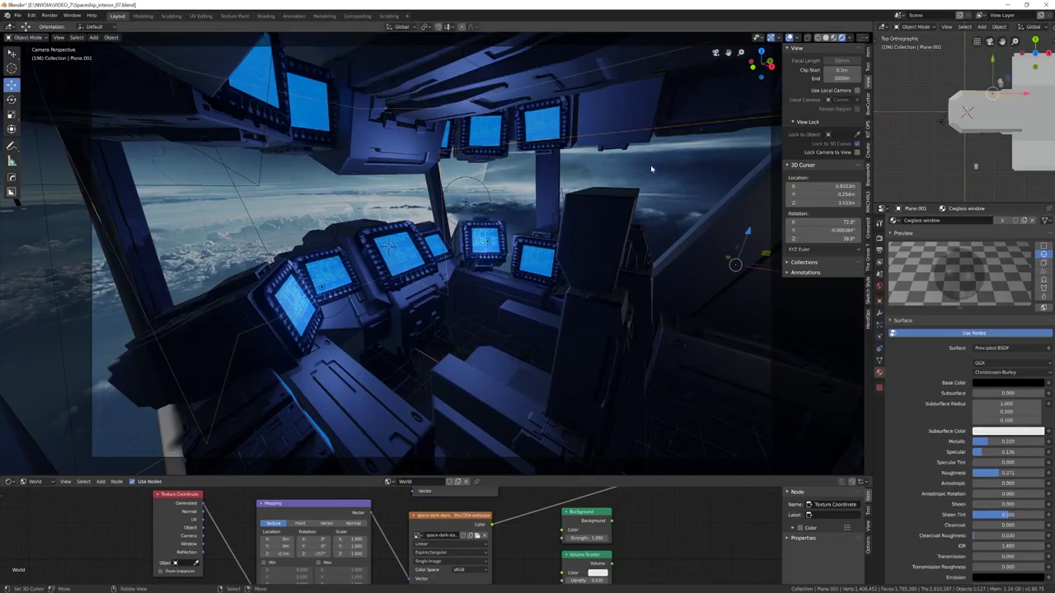
scroll(964, 396, down, 1)
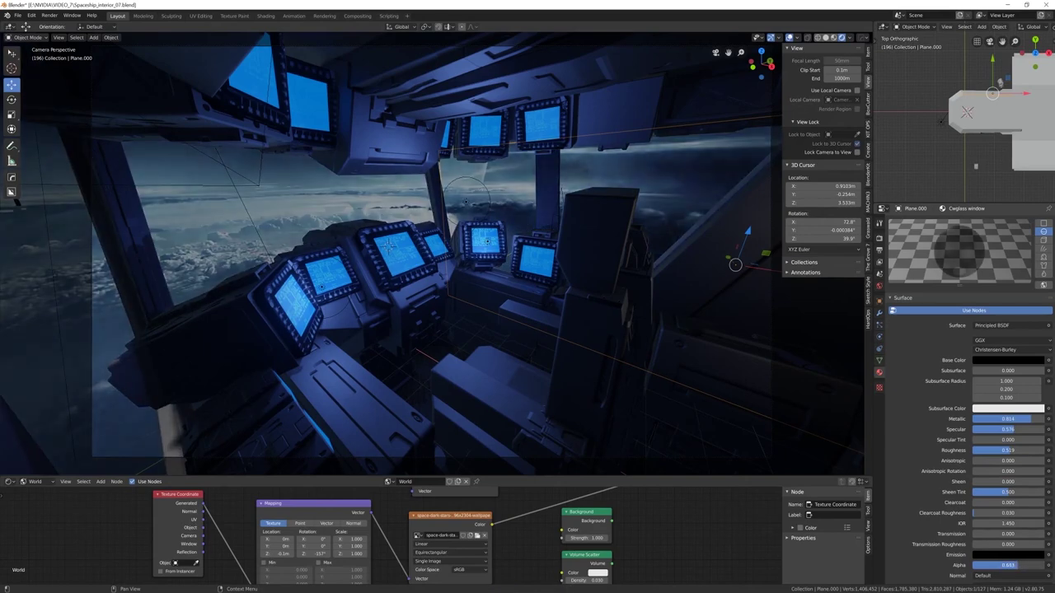
Show the scene's render settings, with Cycles as the render engine
click(879, 238)
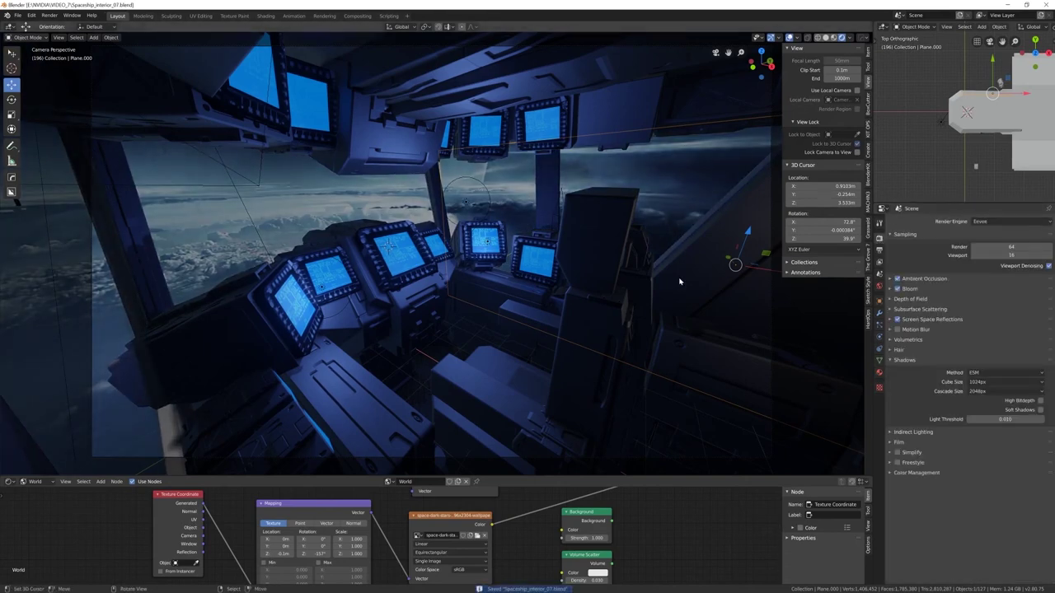
click(1011, 221)
click(1011, 248)
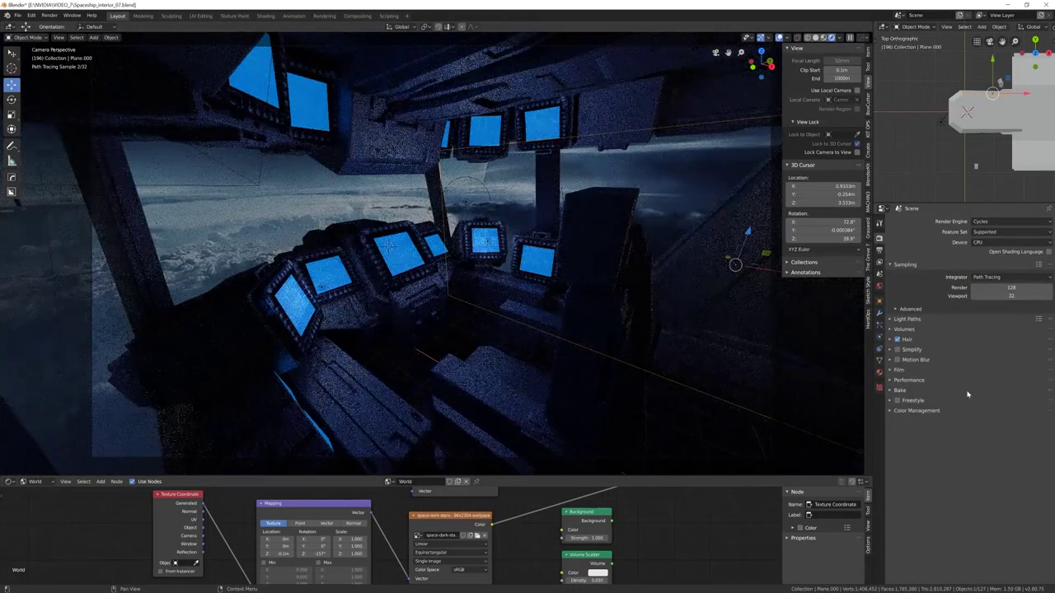
Switch the render engine to Eevee, reposition Light.002, and select console Cube.020
click(986, 234)
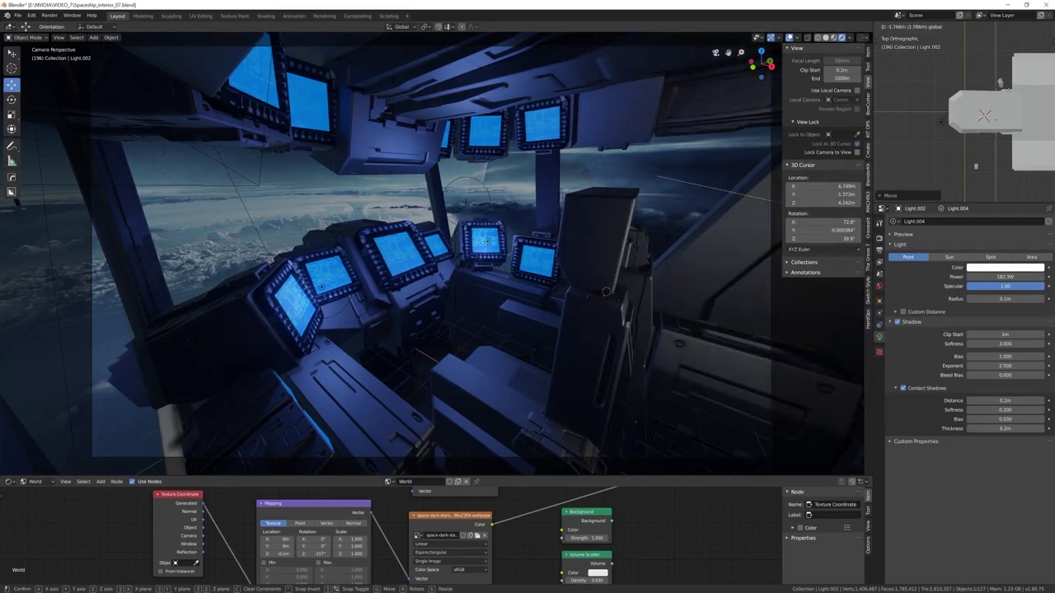
click(159, 371)
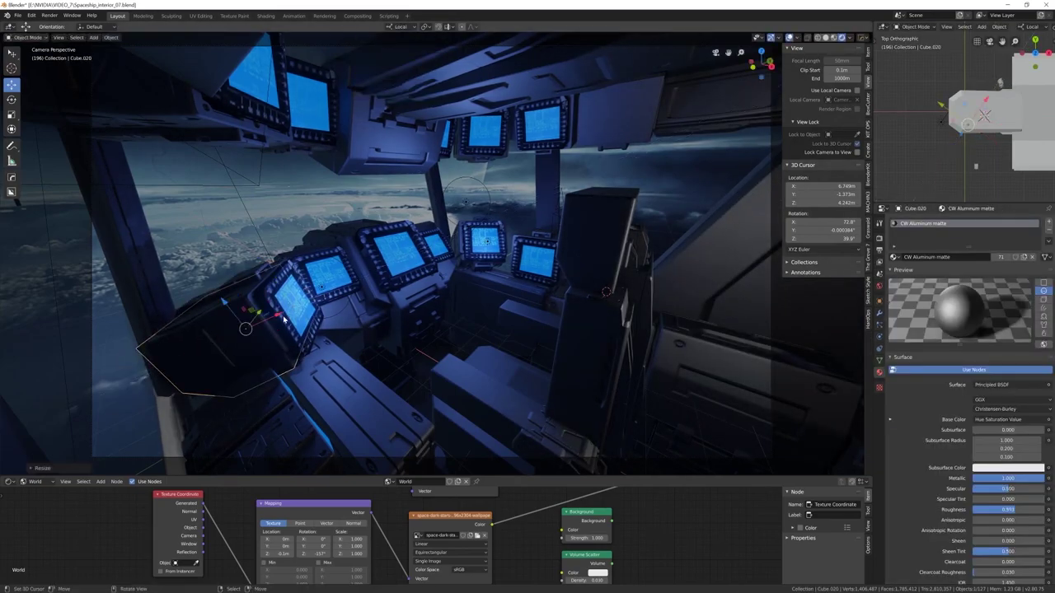
middle_drag(283, 319, 494, 313)
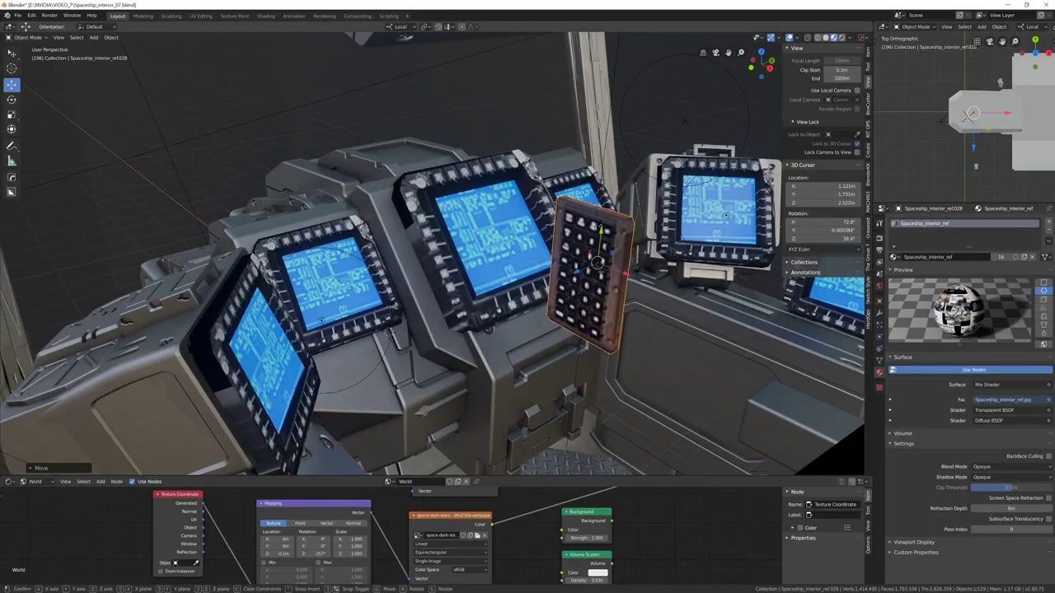
middle_drag(577, 272, 530, 356)
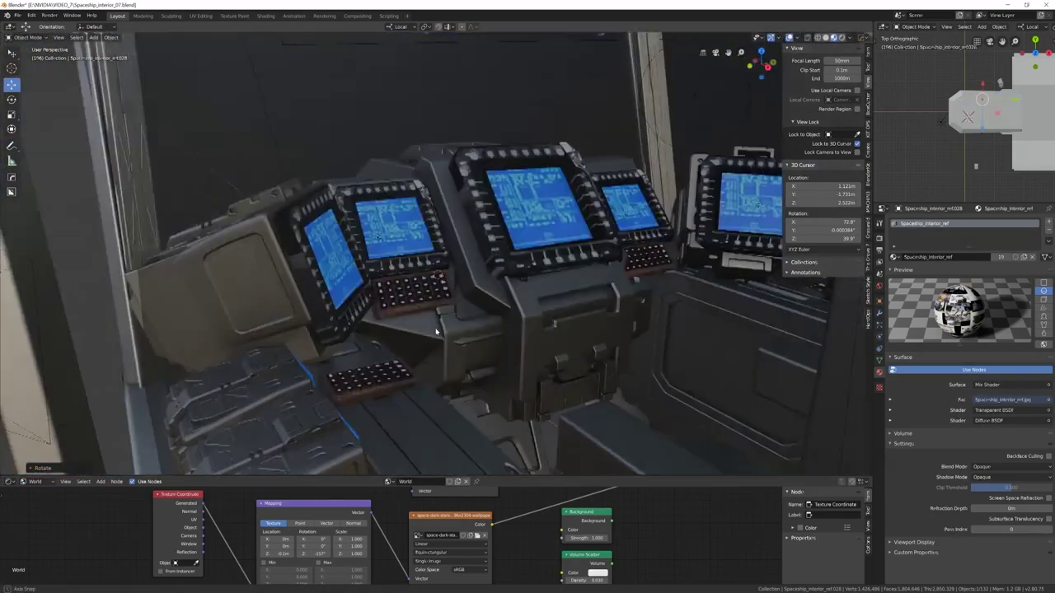
Rotate the keypad beneath the monitors around X and save the file
middle_drag(355, 272, 294, 368)
click(294, 368)
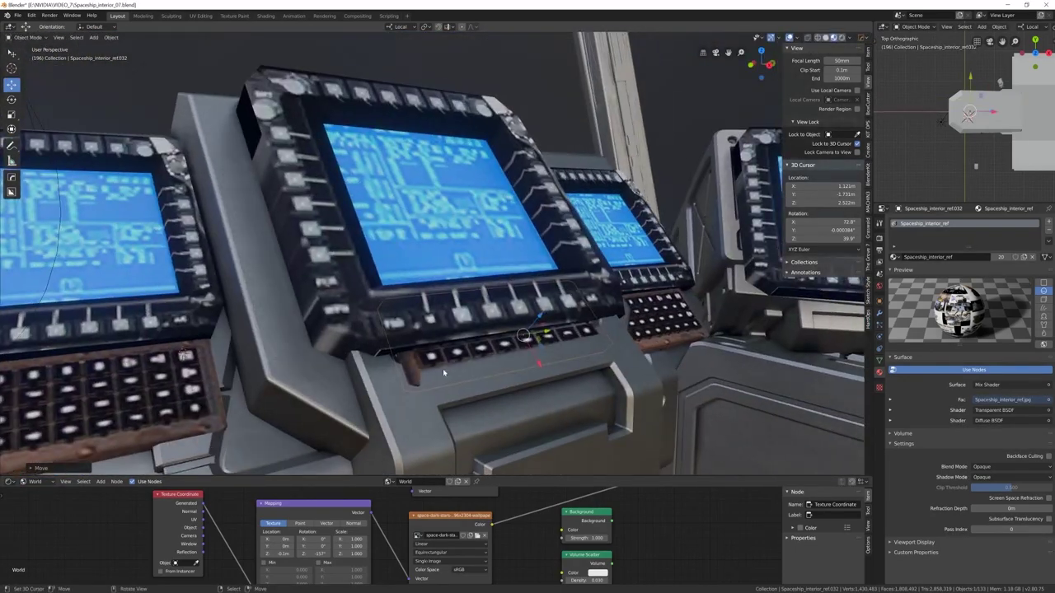
key(r)
key(x)
key(x)
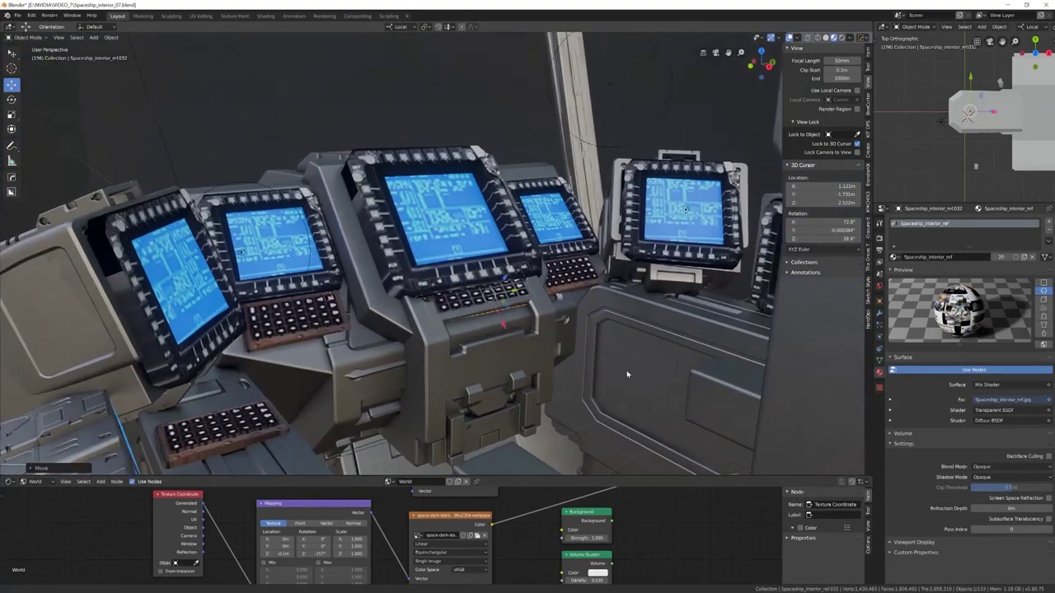
key(ctrl+s)
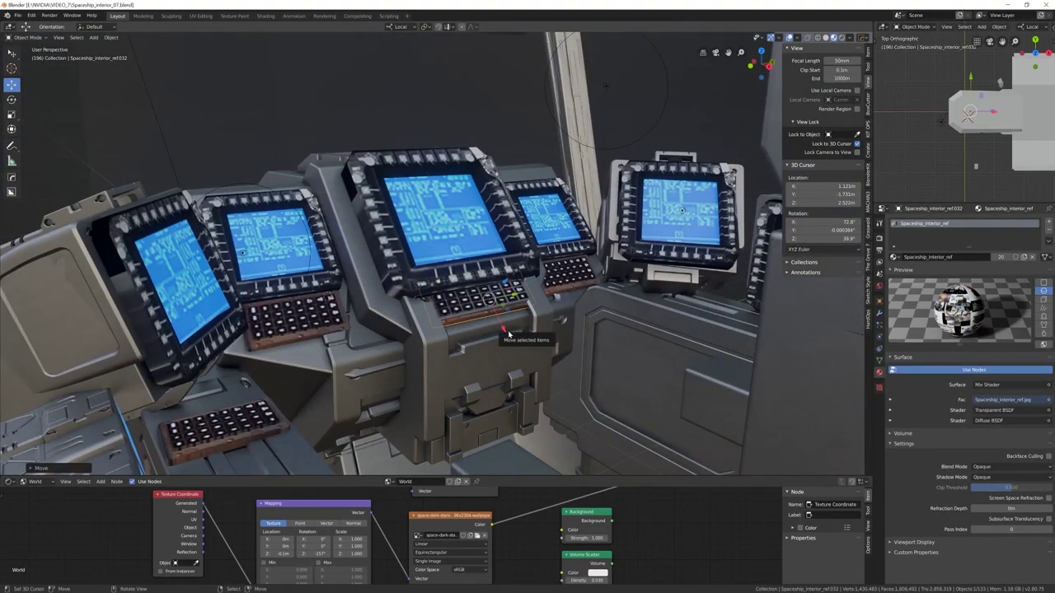
Edit the THALES radio reference plane and view it in Material Preview shading
middle_drag(509, 334, 33, 103)
key(Tab)
key(Tab)
shift+right_drag(33, 104, 330, 117)
key(Tab)
key(g)
key(Escape)
middle_drag(335, 118, 454, 314)
key(z)
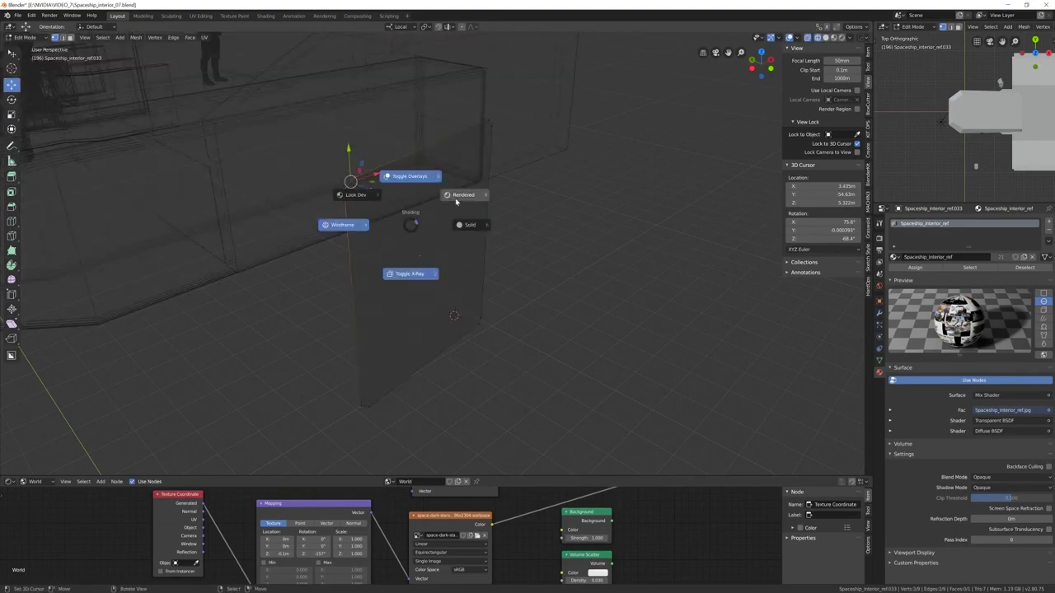
click(415, 271)
Place the THALES radio panel in the cockpit and scale it to fit
click(458, 178)
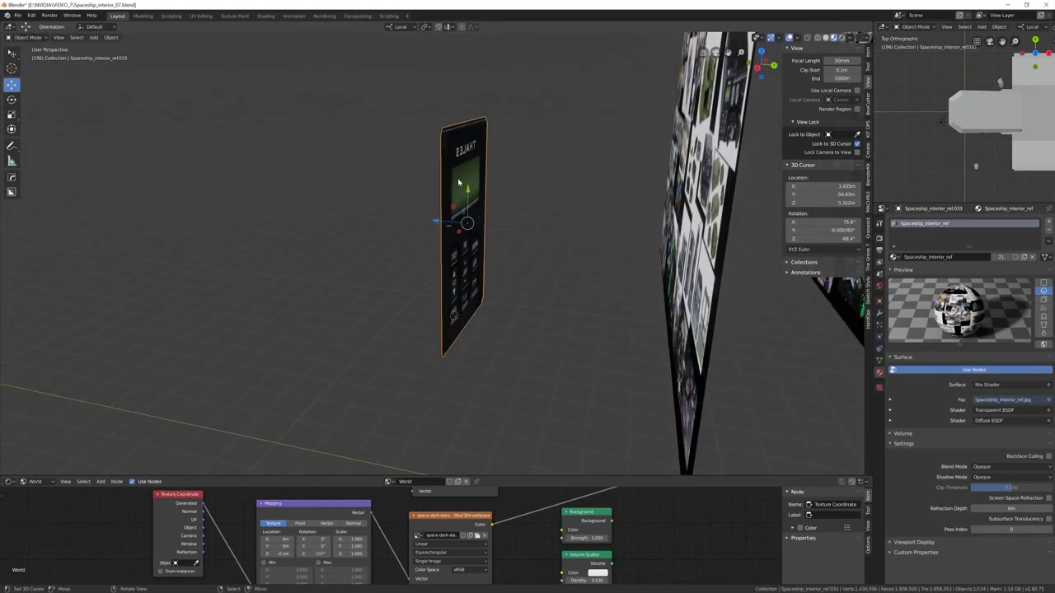
middle_drag(457, 178, 362, 280)
key(KP_0)
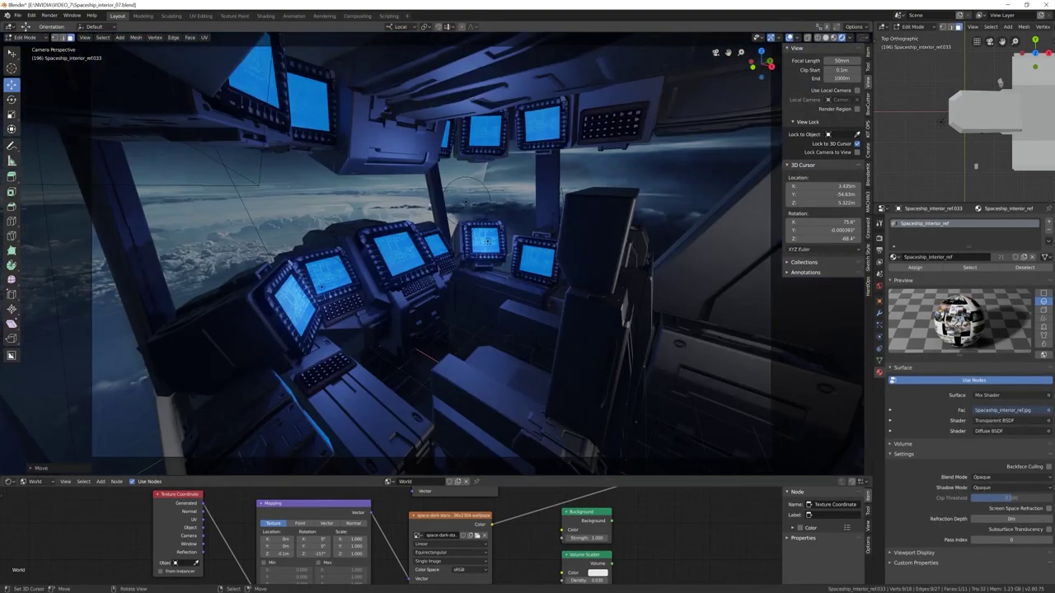
click(824, 39)
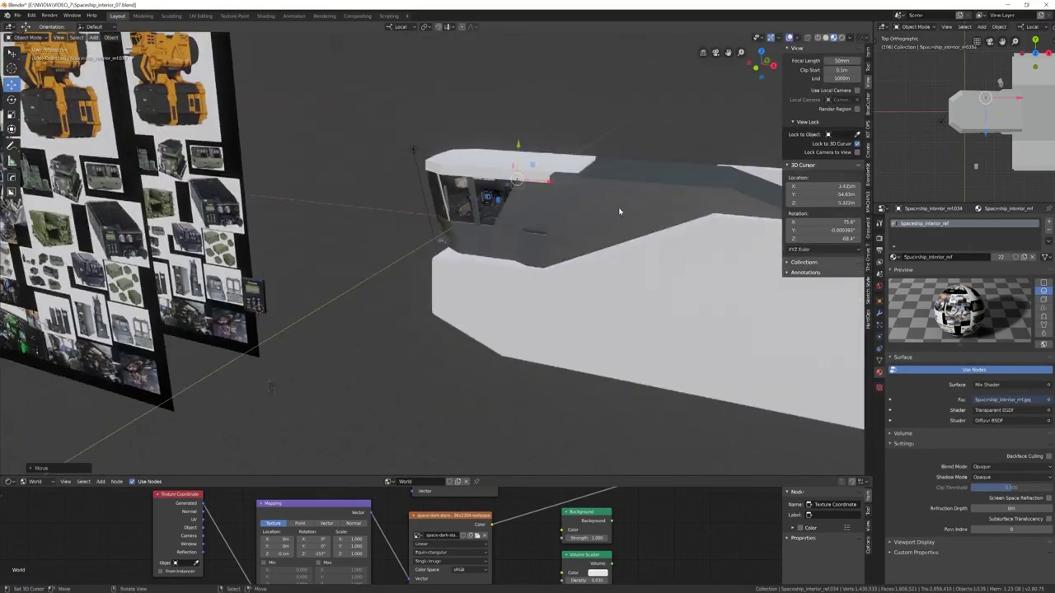
key(s)
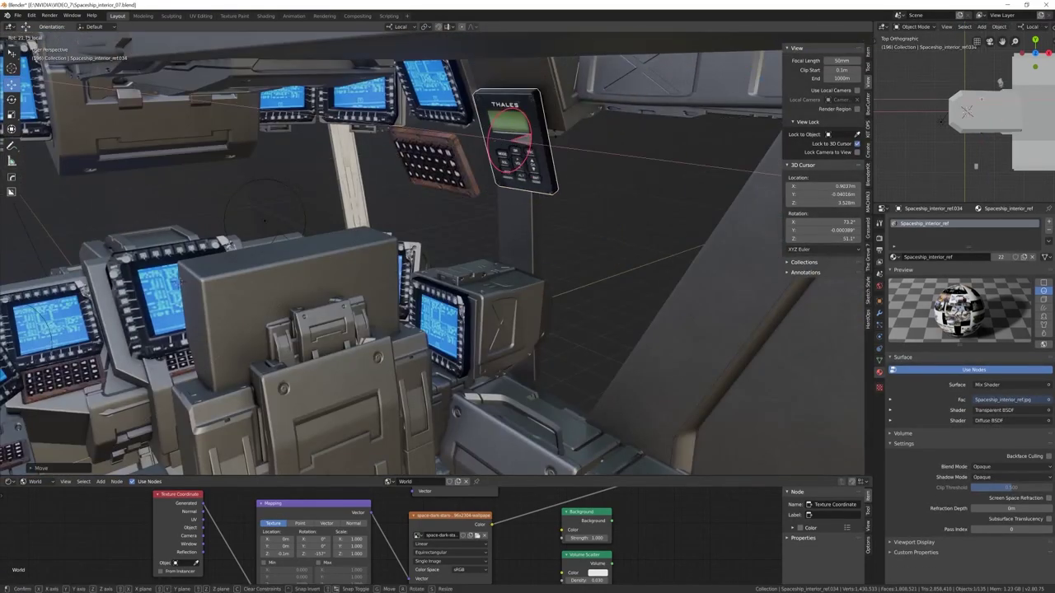
key(s)
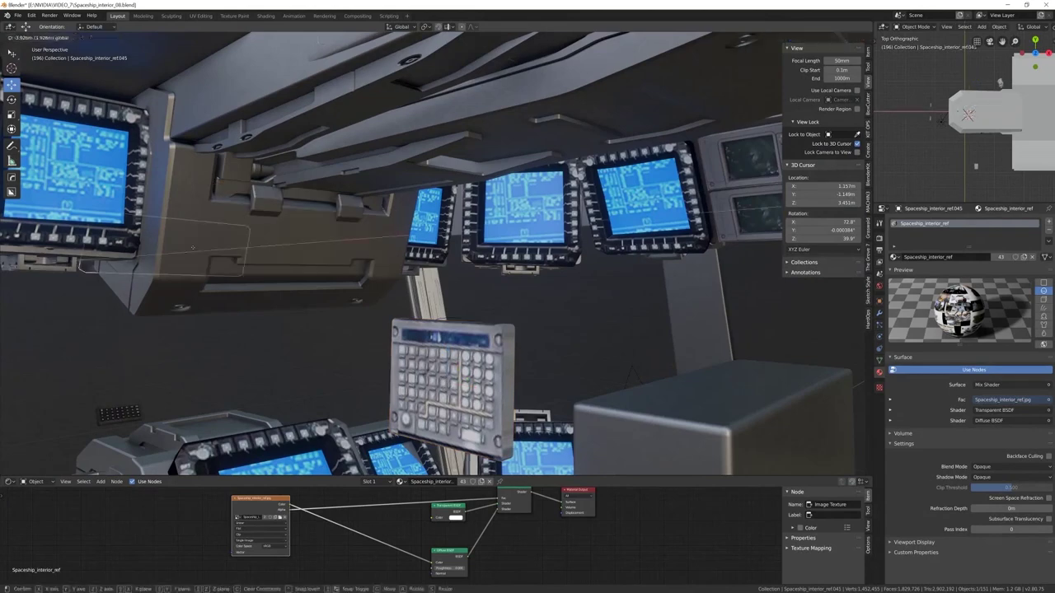
Rotate the keypad panel and move it up onto the overhead bulkhead
key(r)
click(476, 392)
drag(476, 392, 340, 267)
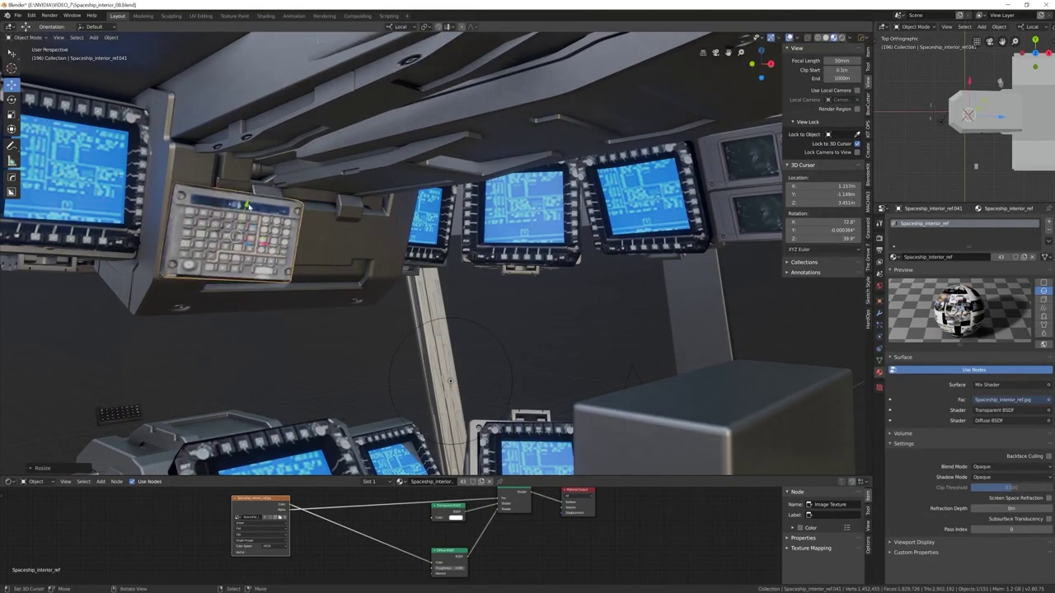
right_click(450, 381)
middle_drag(450, 381, 407, 165)
click(401, 27)
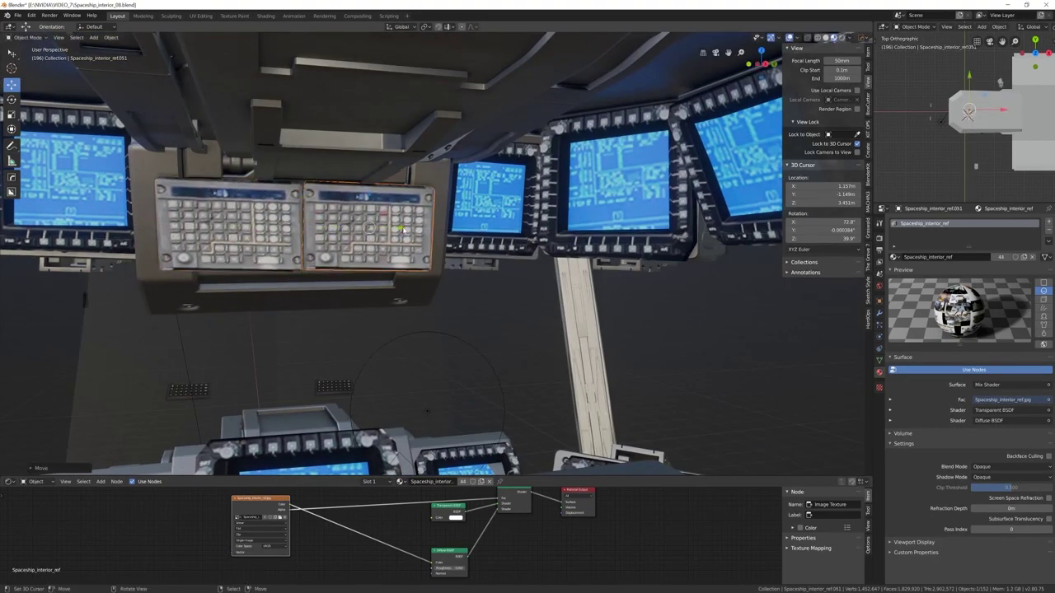
Inspect the second keypad in Edit Mode with X-ray, then raise it along Z
click(400, 228)
key(Tab)
key(shift+z)
key(KP_Decimal)
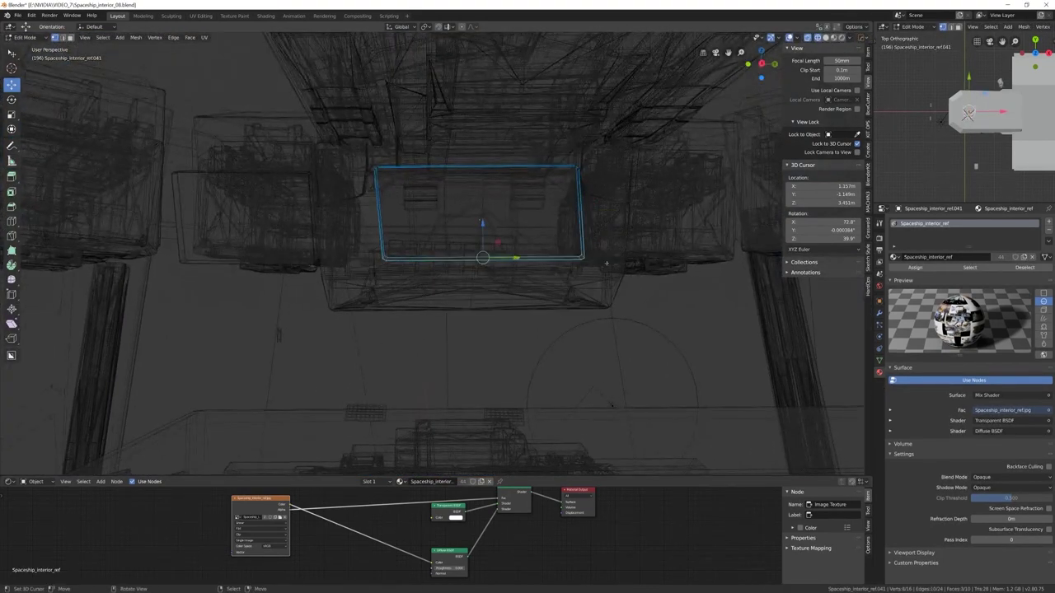
key(Tab)
key(shift+z)
key(g)
key(z)
click(468, 188)
Move the hull piece along Z and tilt the right keypad panel
middle_drag(468, 187, 453, 123)
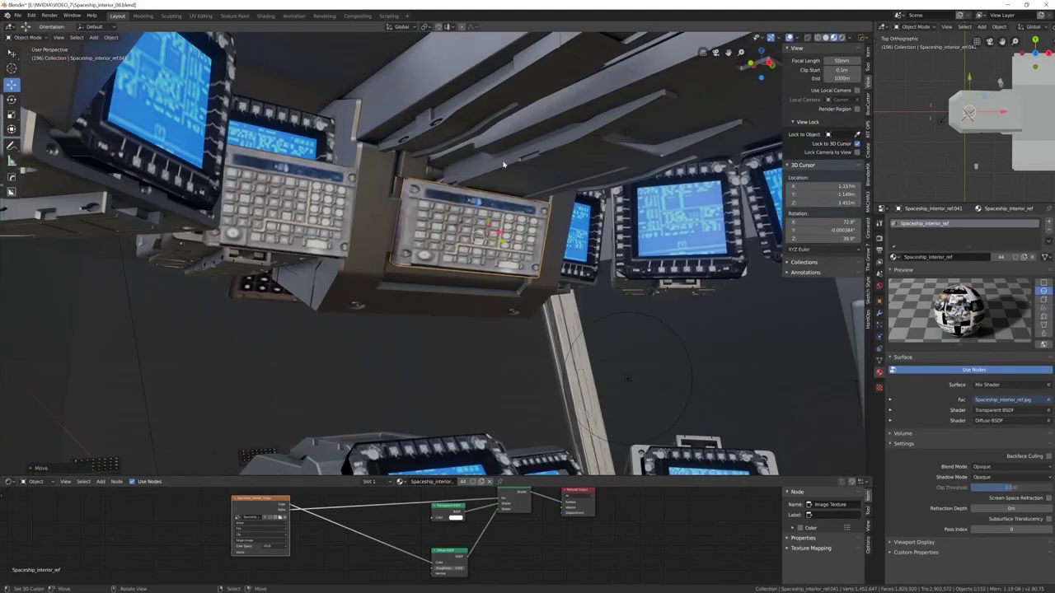
click(453, 123)
key(g)
key(z)
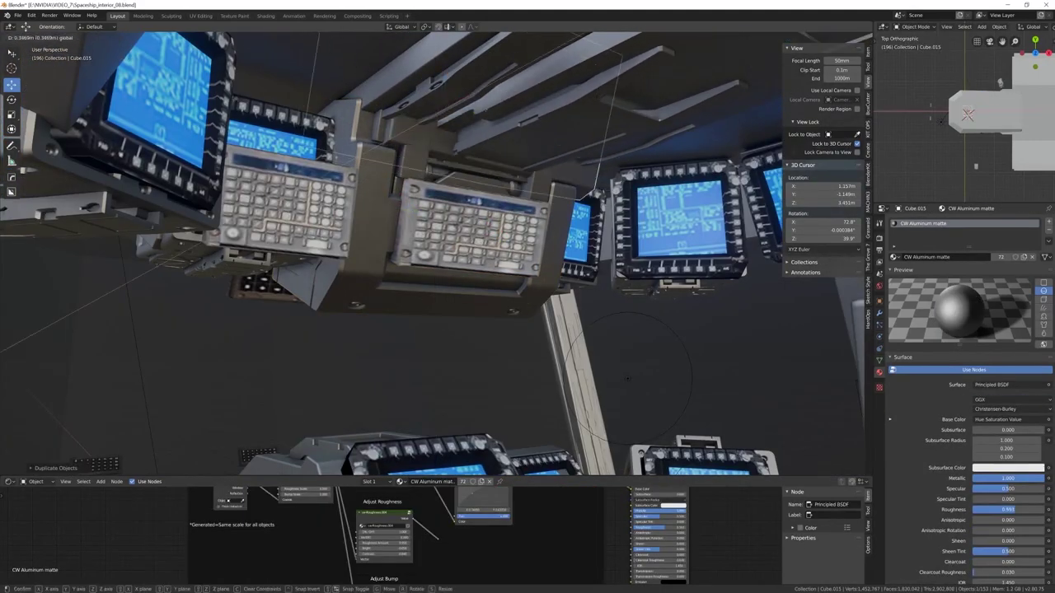
click(461, 122)
key(r)
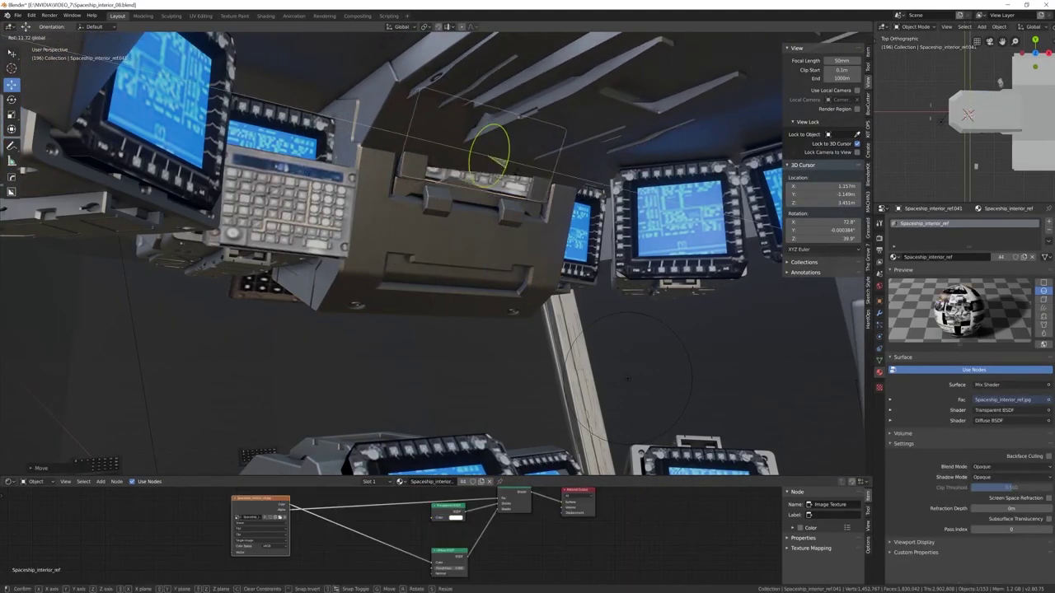
click(628, 379)
Adjust the keypad panel's geometry in Edit Mode with X-ray on
middle_drag(628, 379, 435, 147)
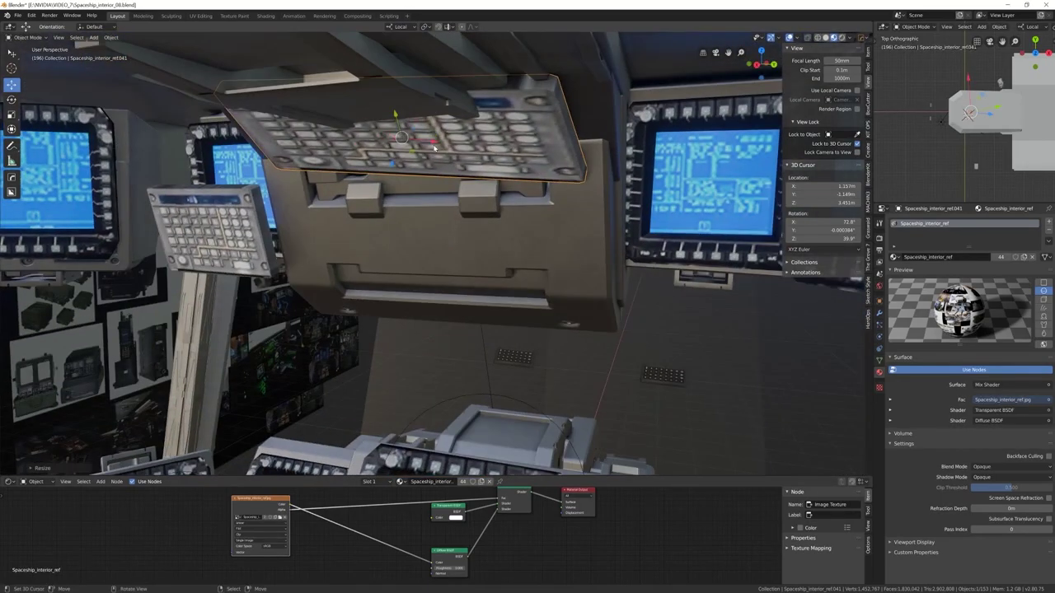
middle_drag(447, 103, 373, 235)
key(Tab)
key(alt+z)
key(g)
click(415, 274)
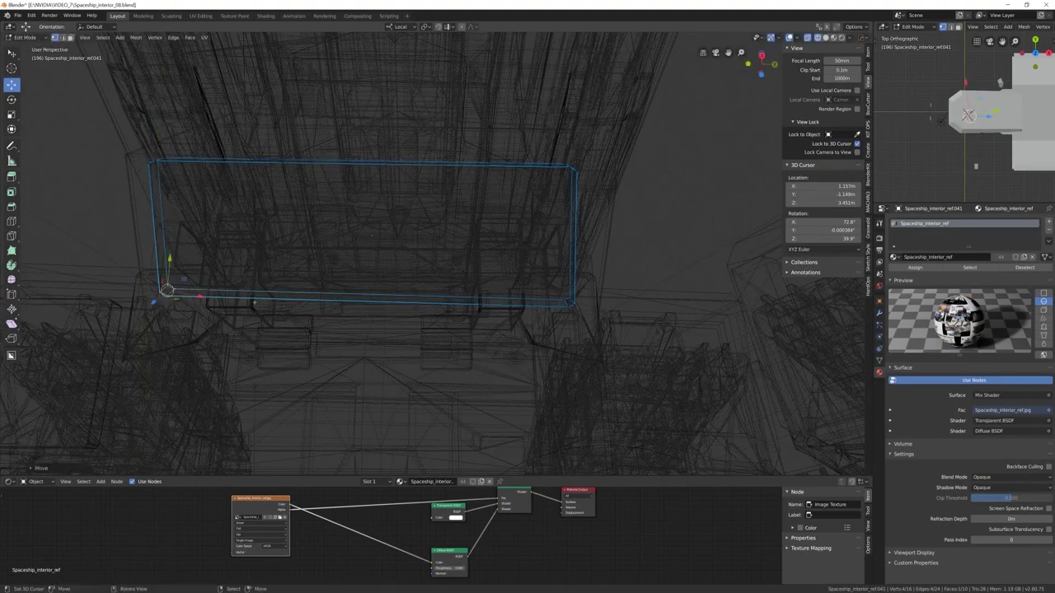
key(Tab)
key(alt+z)
Cut new edges into the yellow label panel with the Knife tool
middle_drag(254, 303, 404, 306)
key(KP_0)
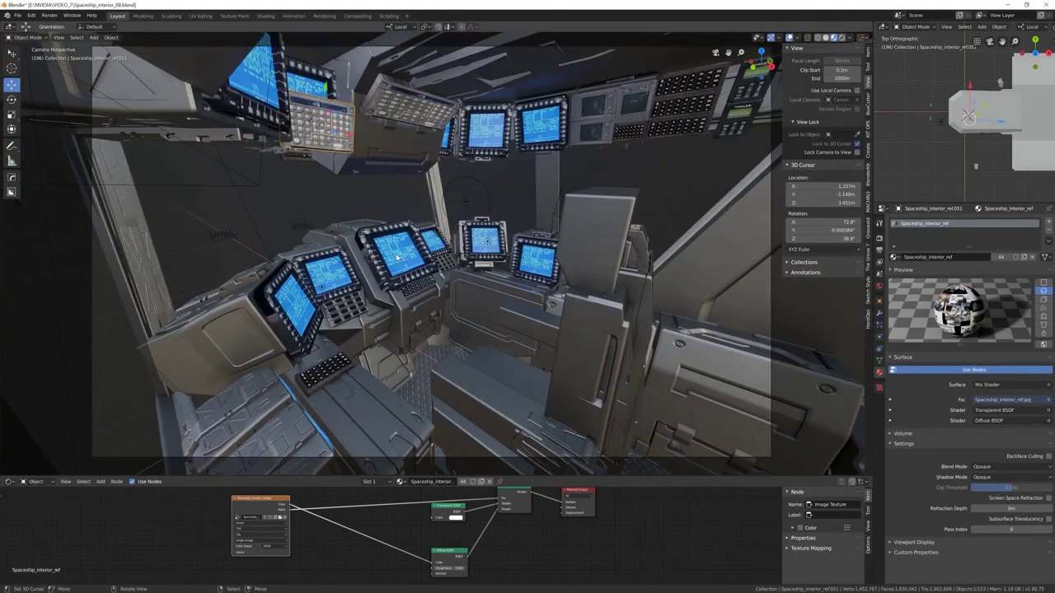
key(KP_Decimal)
key(Tab)
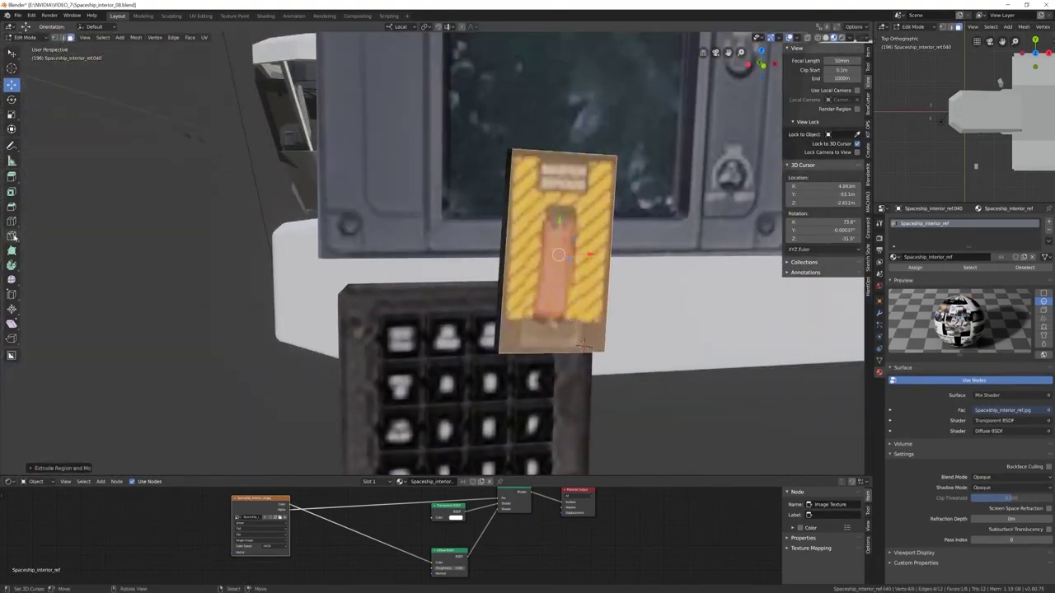
click(11, 236)
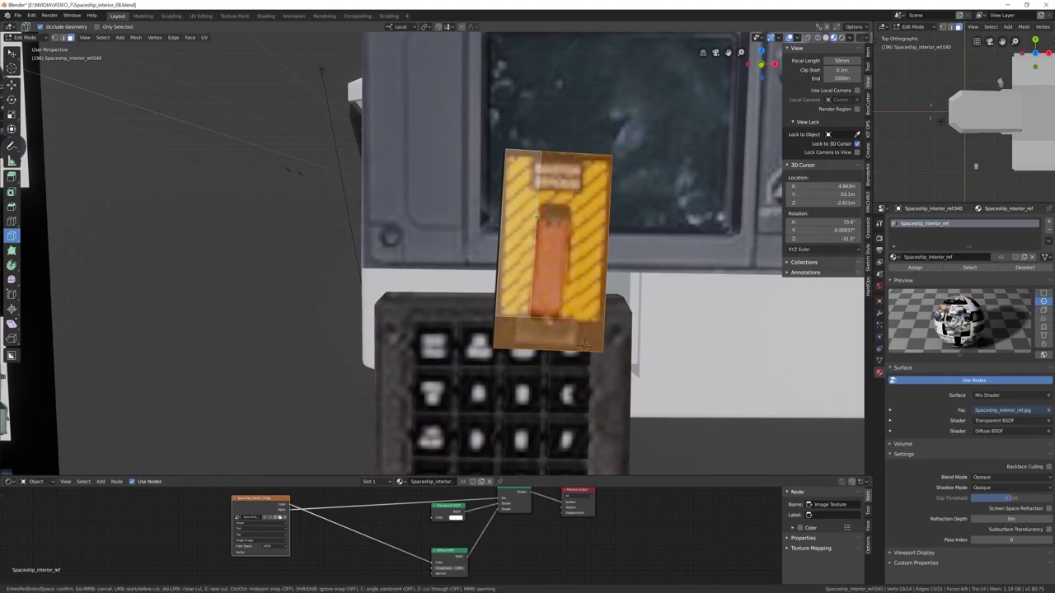
key(Tab)
mouse_move(584, 346)
middle_down()
mouse_move(568, 338)
mouse_move(577, 342)
middle_up()
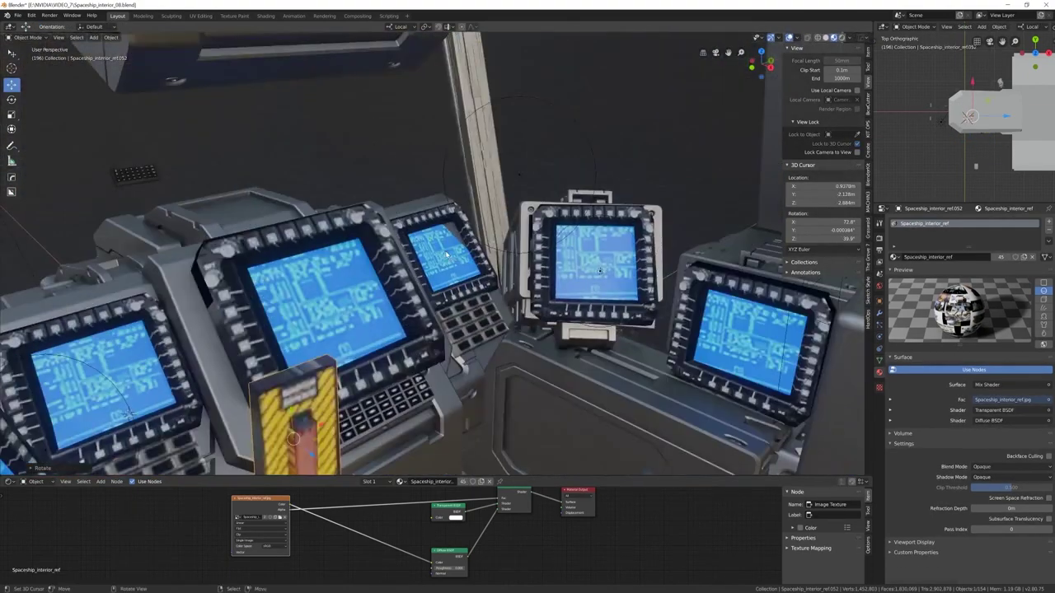
middle_drag(446, 256, 482, 292)
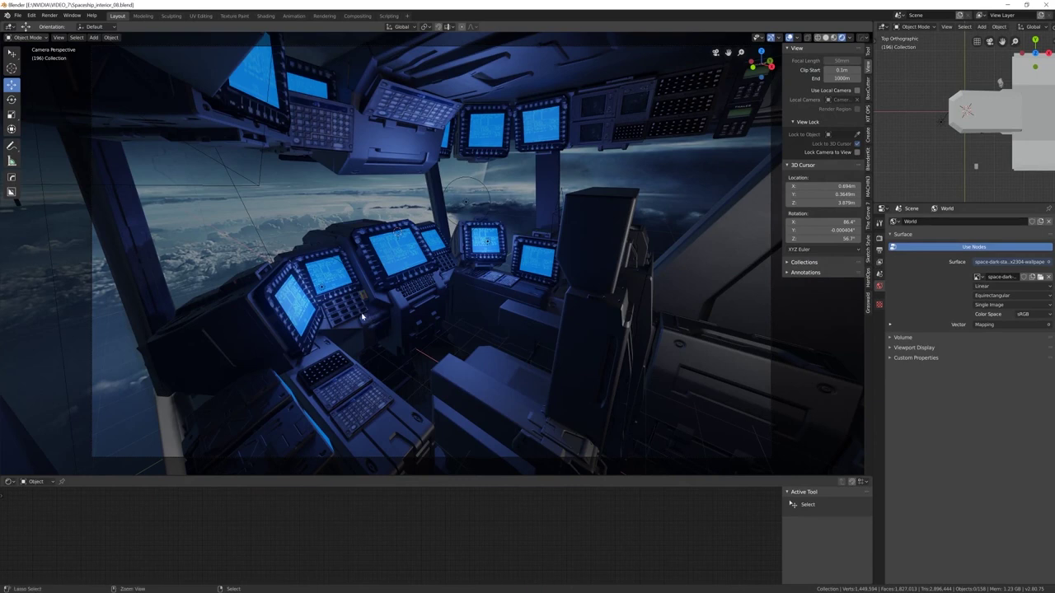
Duplicate the overhead ceiling panel, rotate it, and place the copy just below the original
click(151, 252)
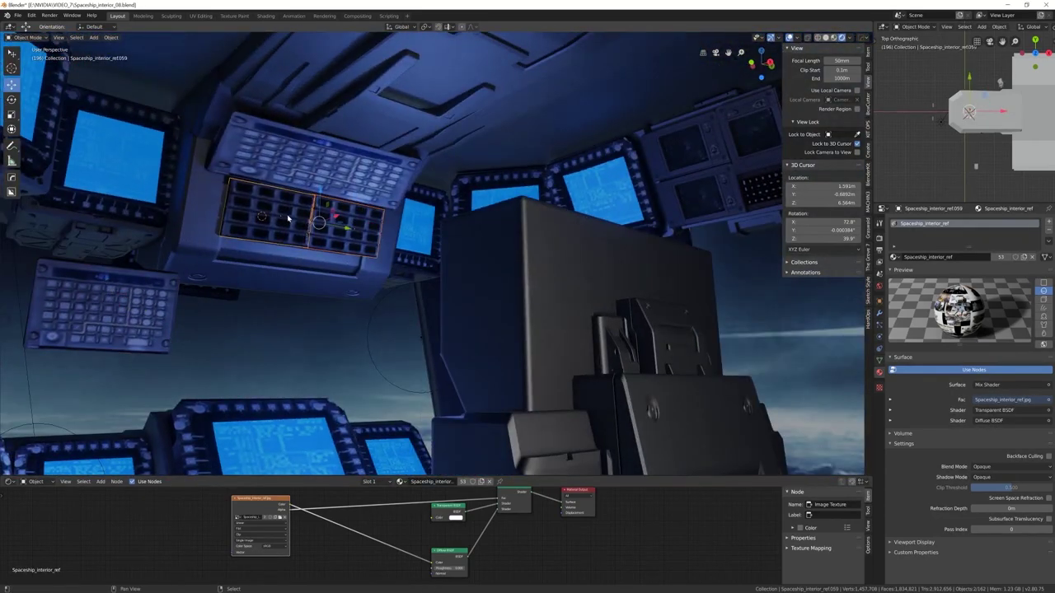
key(shift+d)
key(r)
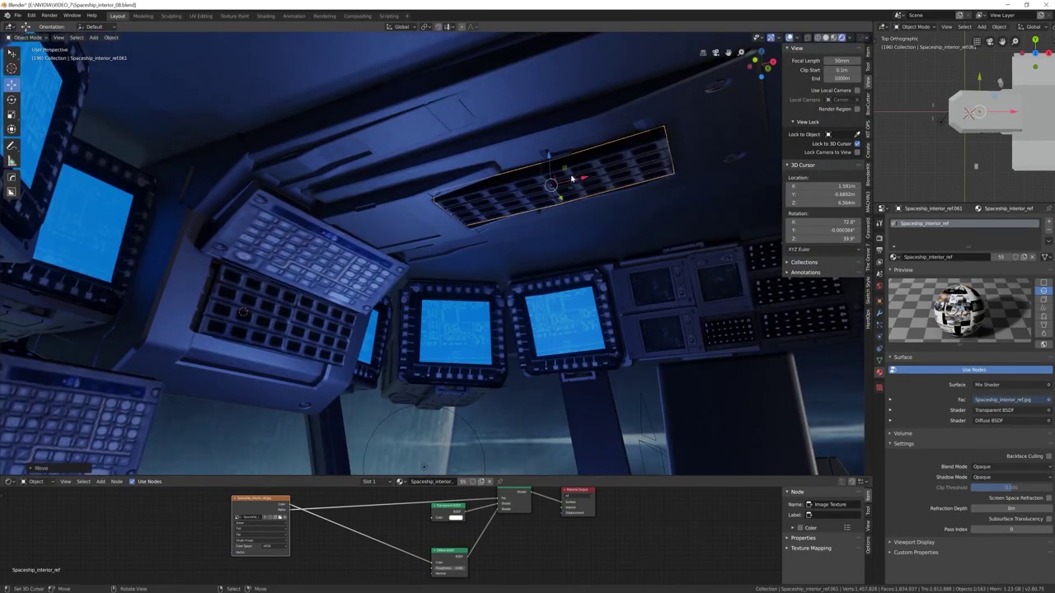
click(424, 466)
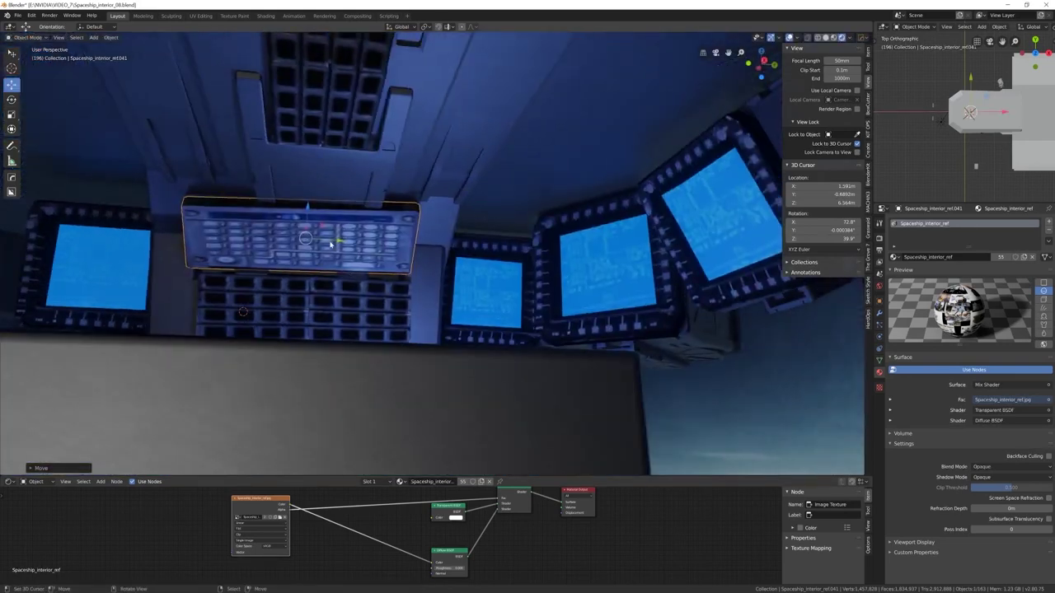
key(r)
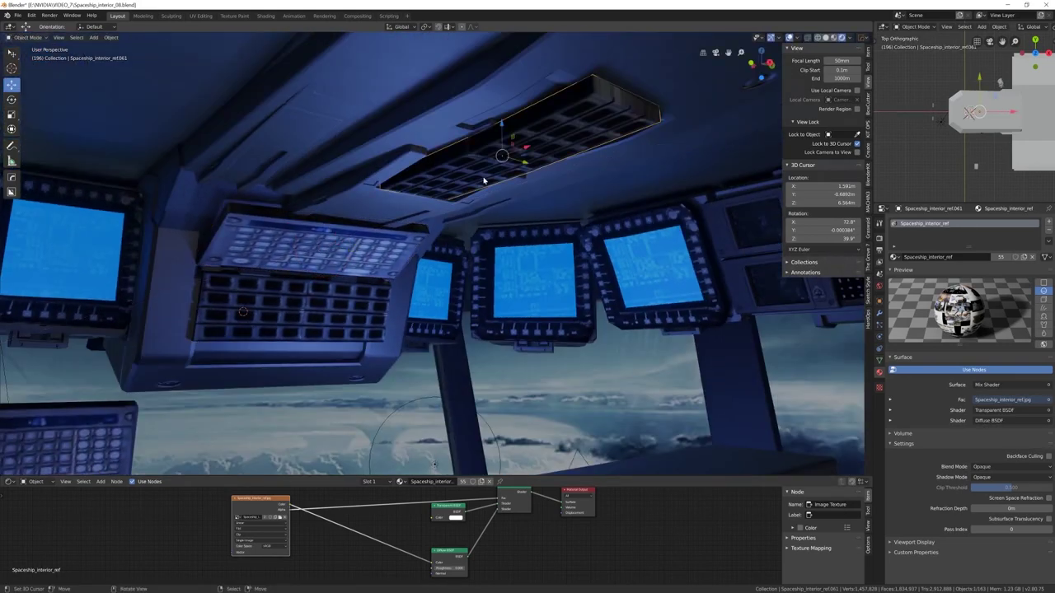
key(shift+d)
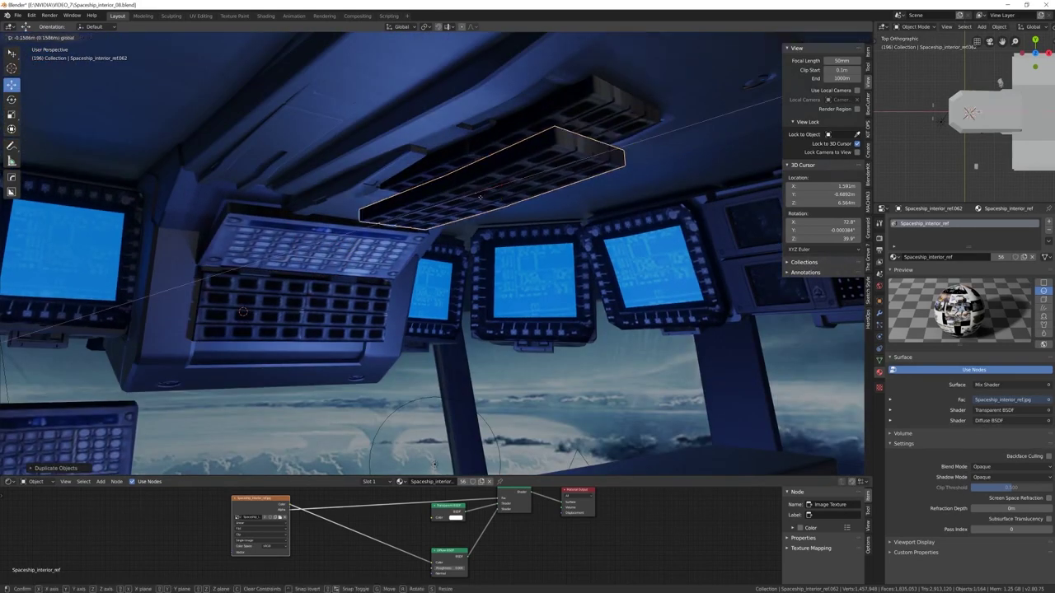
click(435, 464)
middle_drag(434, 464, 406, 245)
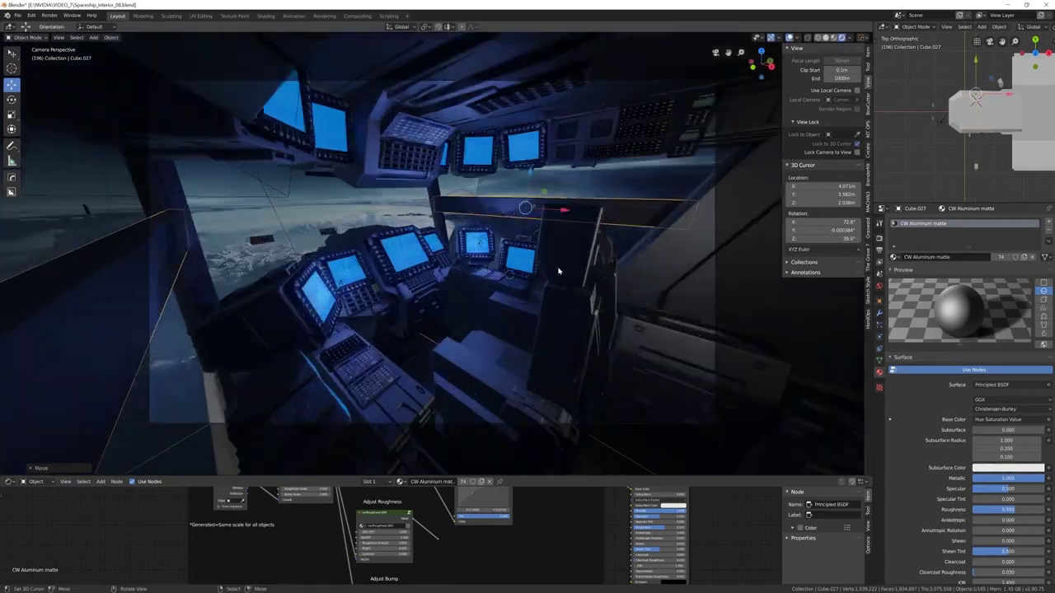
Place the plank and duplicate it, moving a copy up and to the right
key(g)
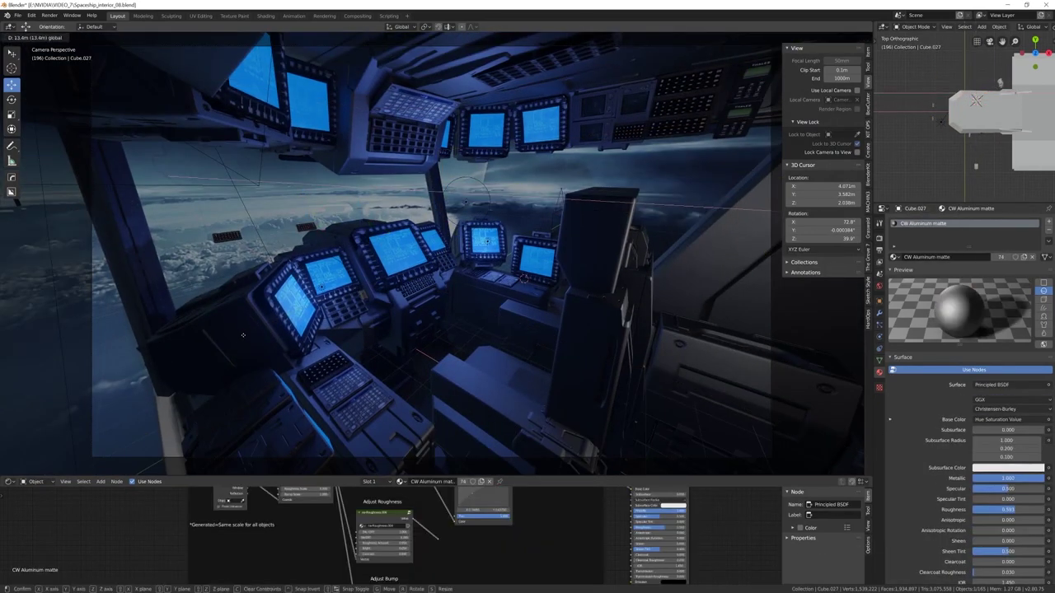
click(433, 192)
key(shift+d)
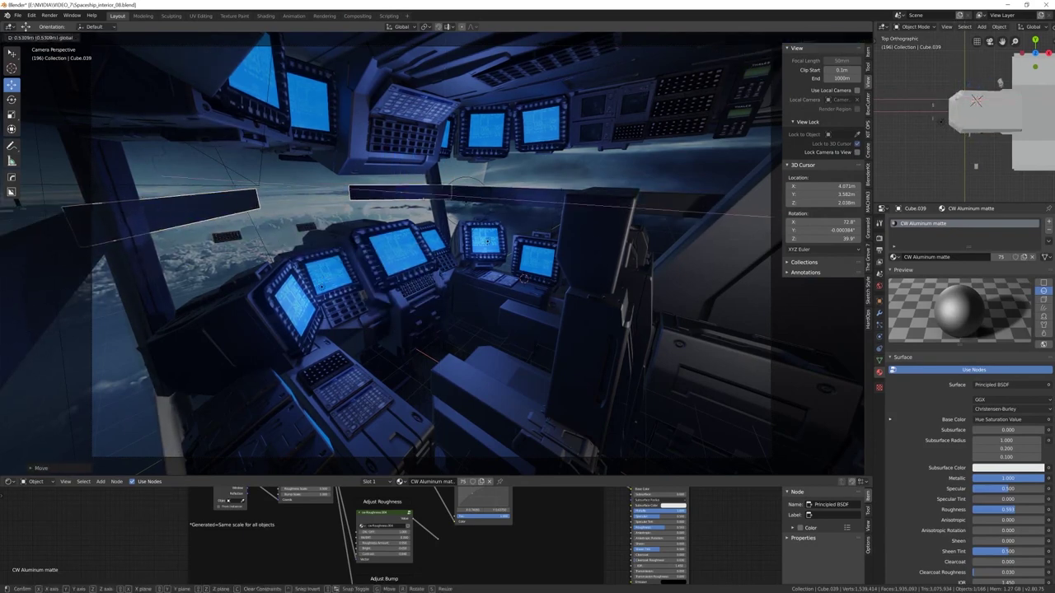
key(shift+d)
click(594, 179)
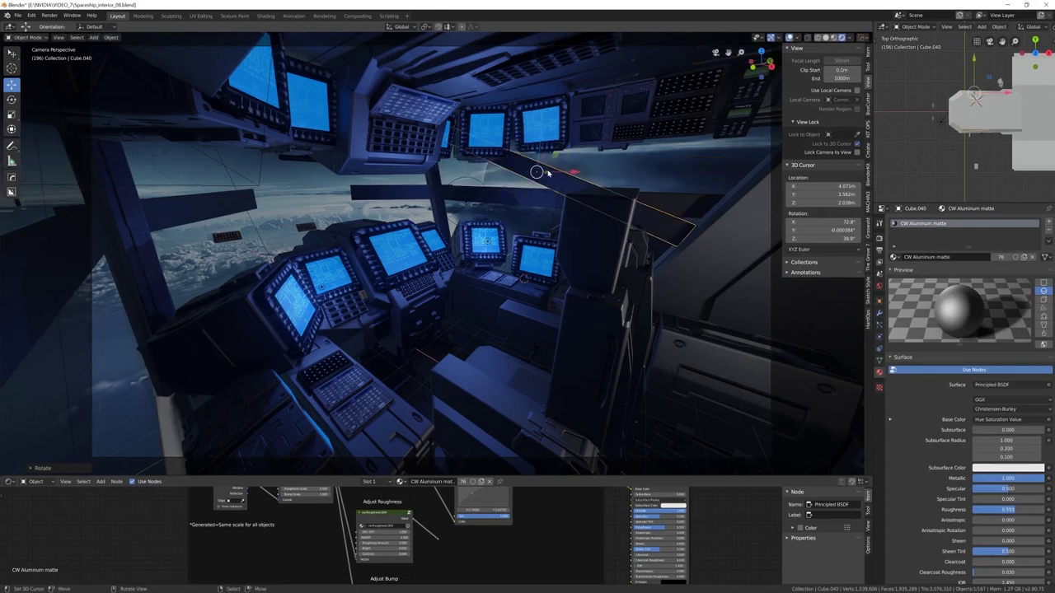
key(g)
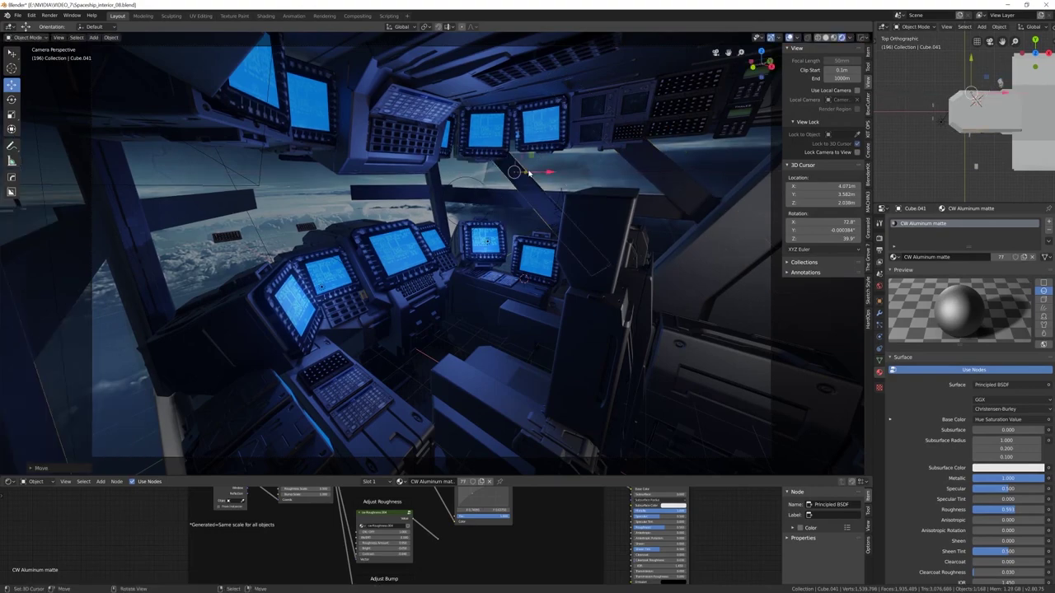
Duplicate plank Cube.039, rotate the copy, and lay it diagonally across the window
click(427, 195)
click(417, 188)
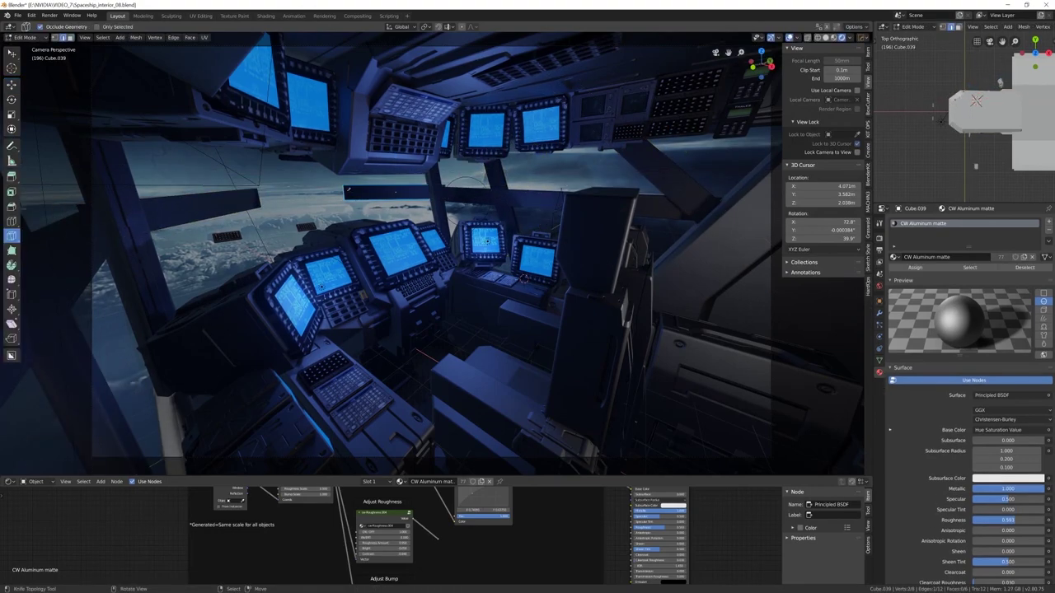
middle_drag(417, 189, 428, 310)
key(KP_0)
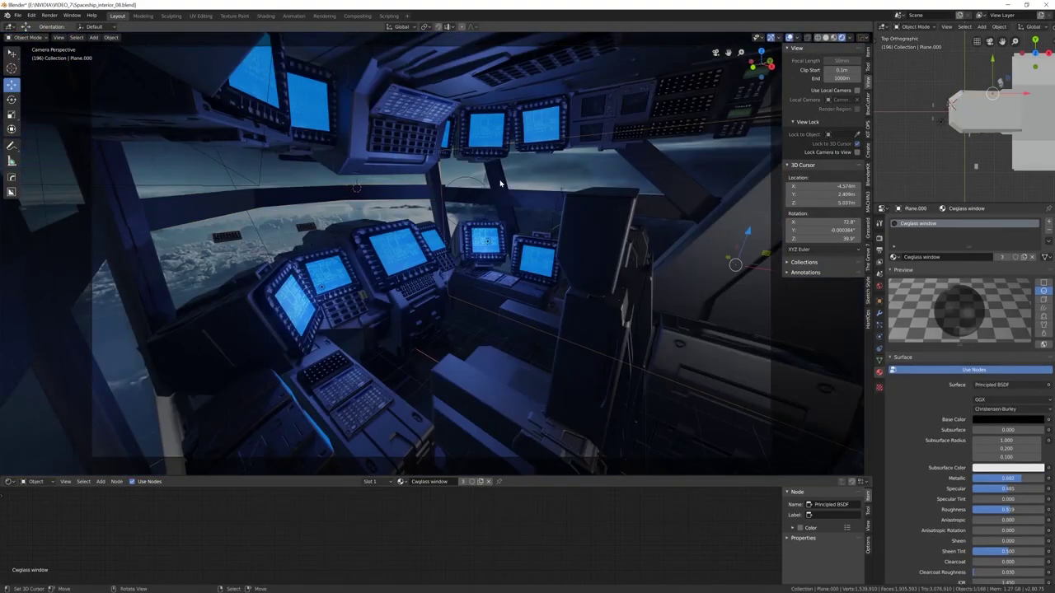
key(shift+d)
key(r)
key(g)
key(z)
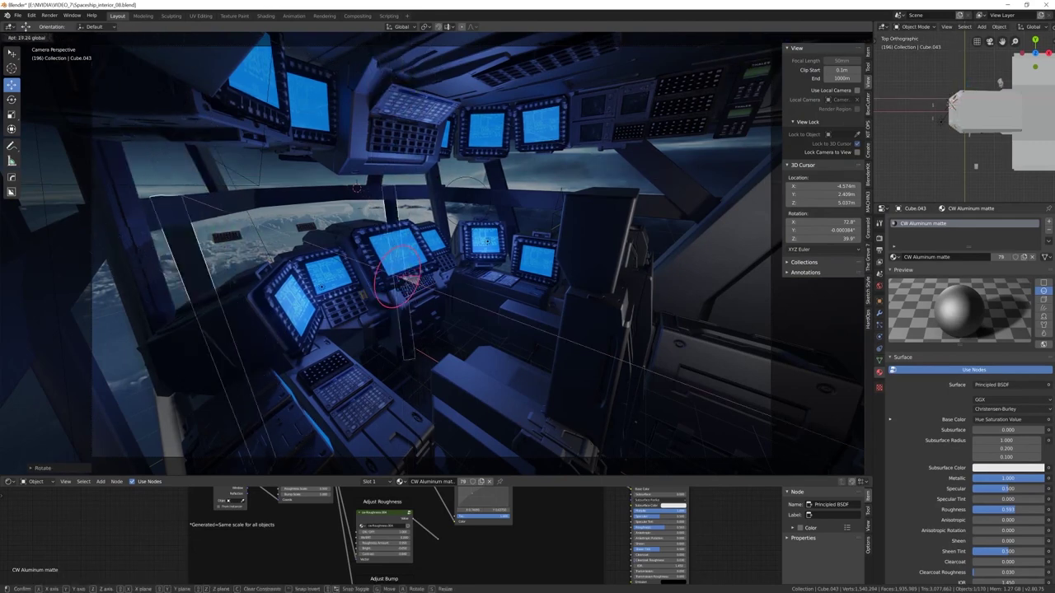
key(g)
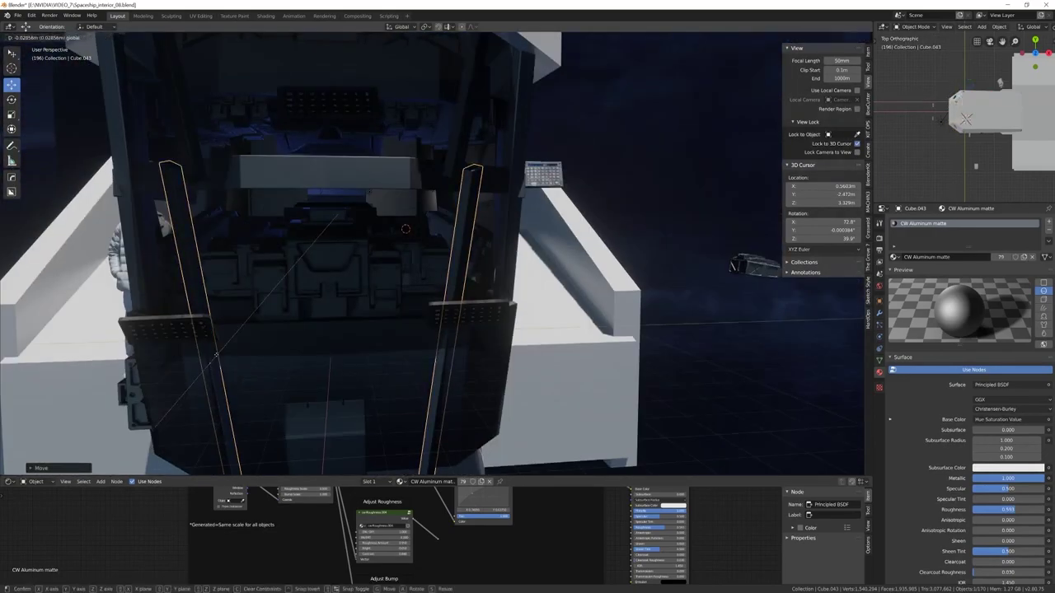
key(Return)
Move the planks along their local axes and scale Cube.043 in Local orientation
middle_drag(375, 380, 277, 354)
key(g)
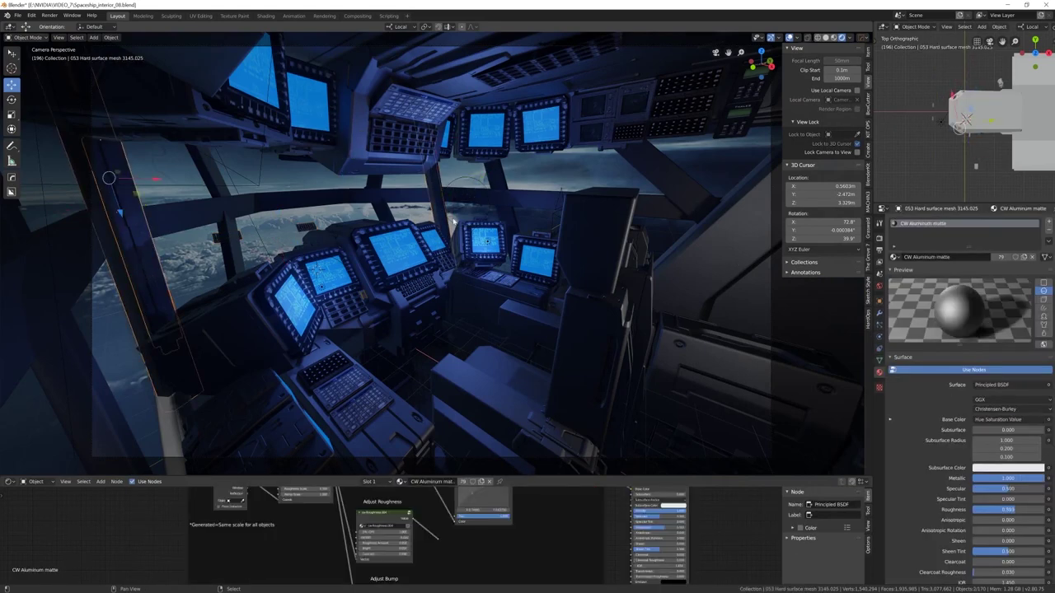
key(Return)
click(370, 329)
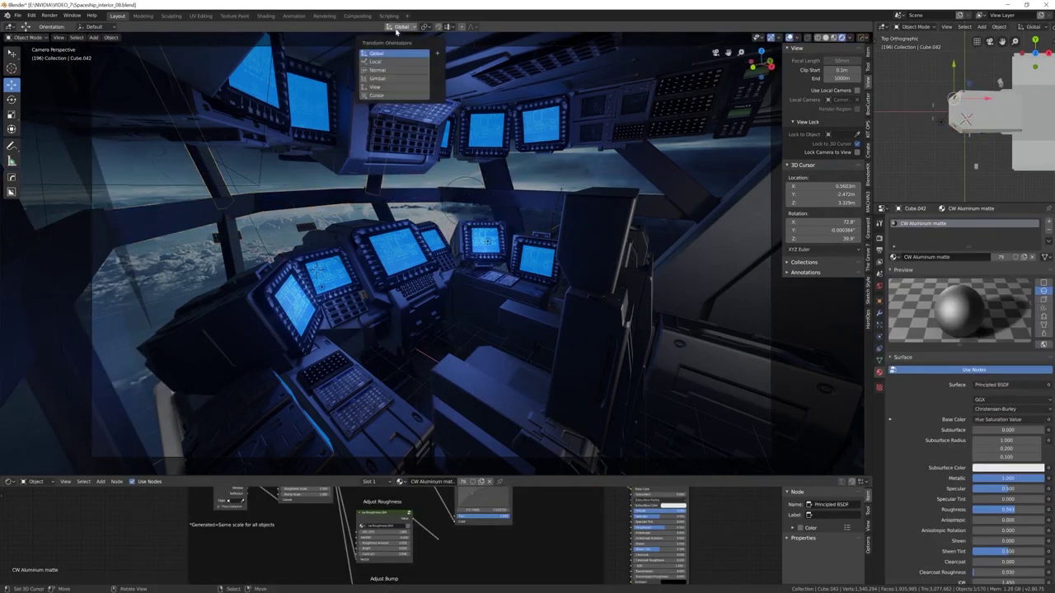
key(s)
key(Escape)
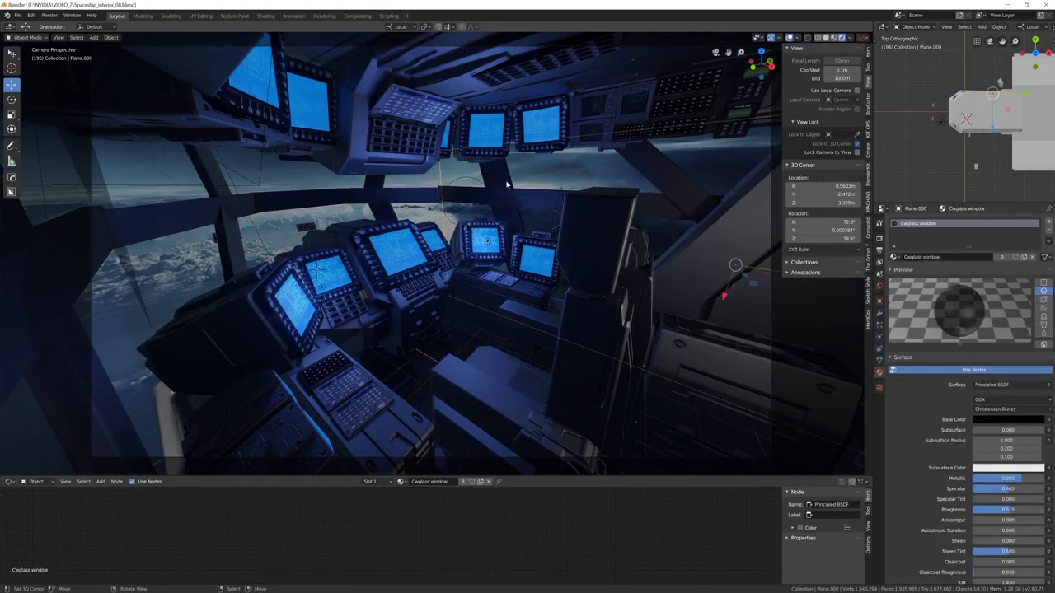
Add a Mirror modifier to the console block targeting 040 Hard surface mesh 3658.003
click(491, 187)
click(658, 168)
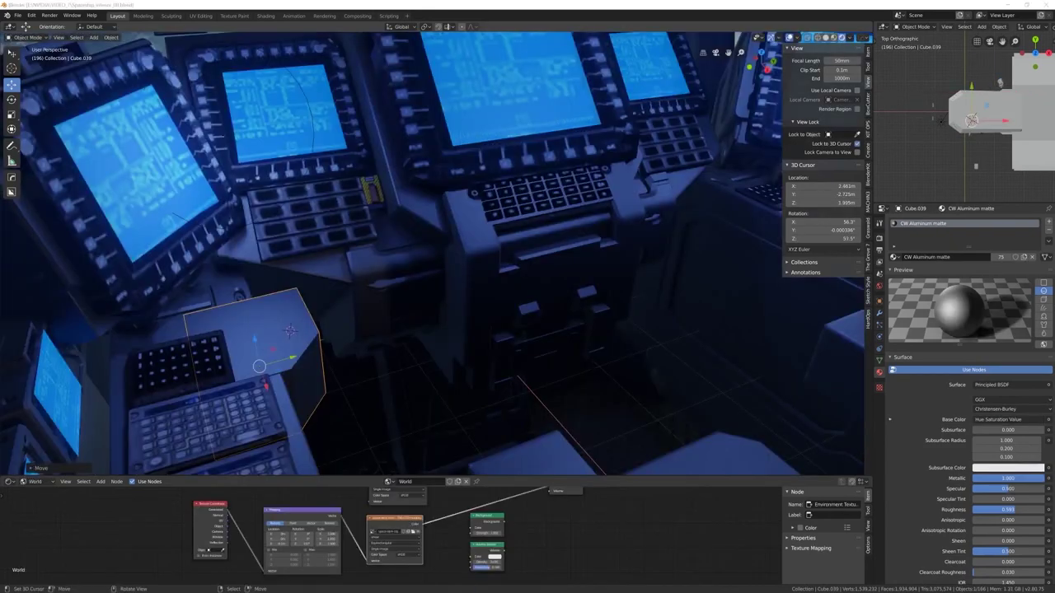
click(969, 327)
click(1047, 327)
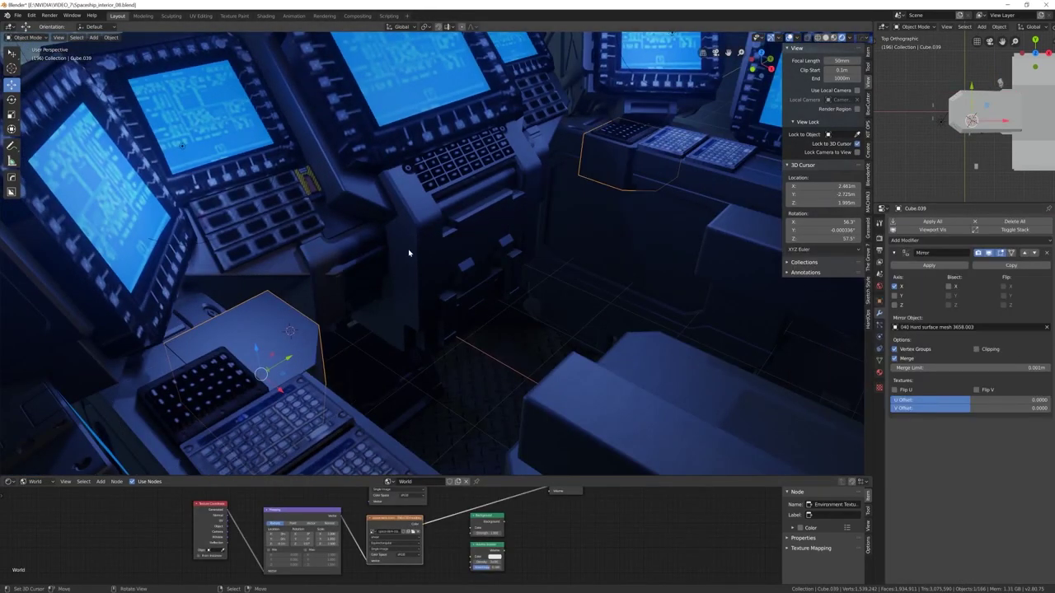
Remove the Mirror modifier and bevel the console block with Hard Ops
key(Escape)
middle_drag(408, 253, 511, 320)
key(ctrl+z)
middle_drag(462, 247, 481, 338)
scroll(457, 326, up, 3)
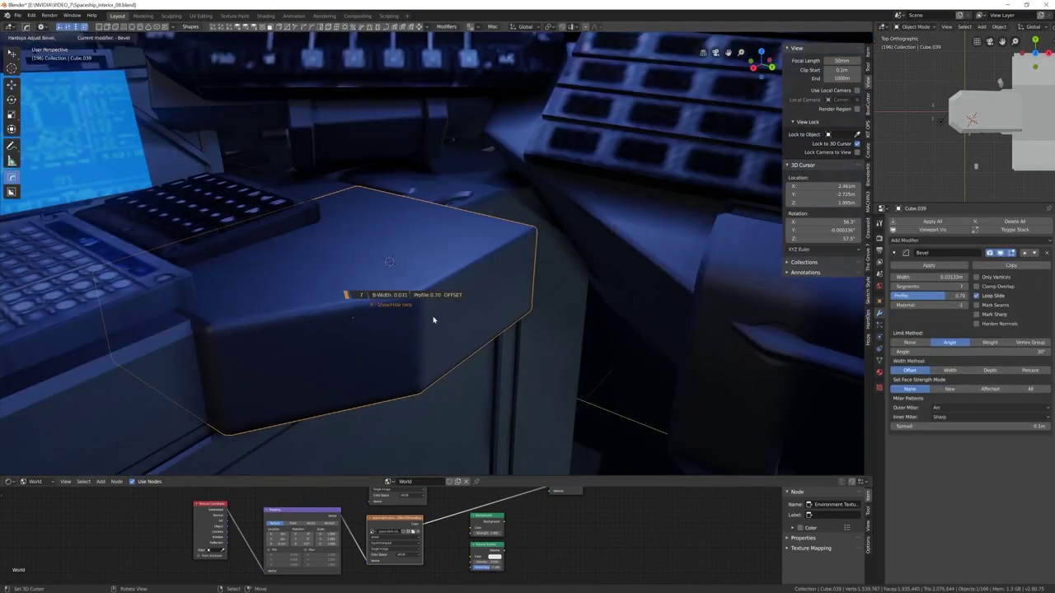
middle_drag(433, 313, 390, 302)
Add a cylinder, shrink it to a small disk, and assign CW Aluminum matte
key(shift+a)
scroll(389, 261, down, 3)
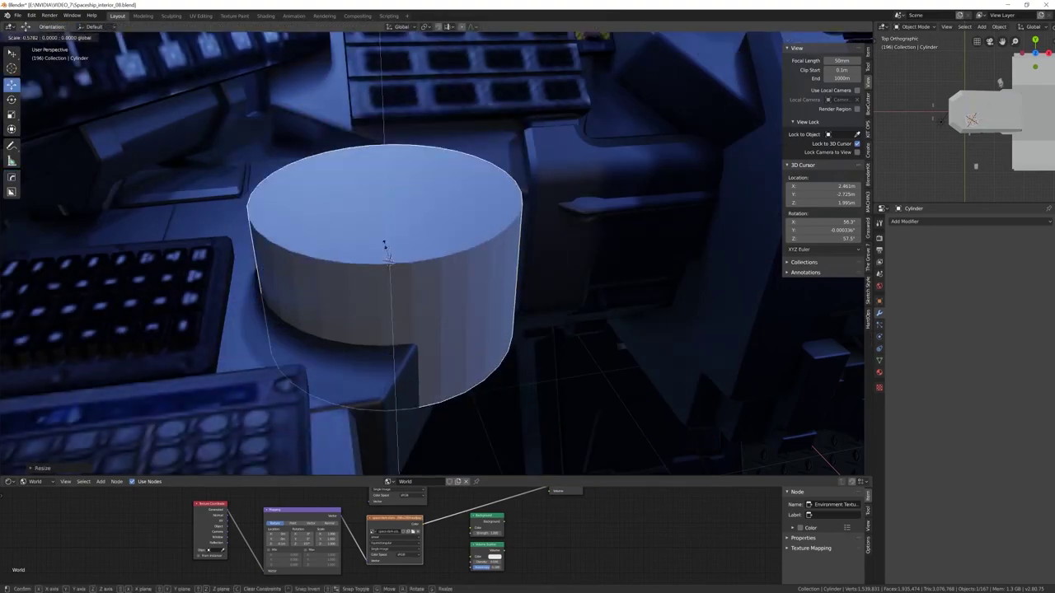
key(s)
click(442, 348)
middle_drag(389, 262, 444, 329)
scroll(443, 329, down, 3)
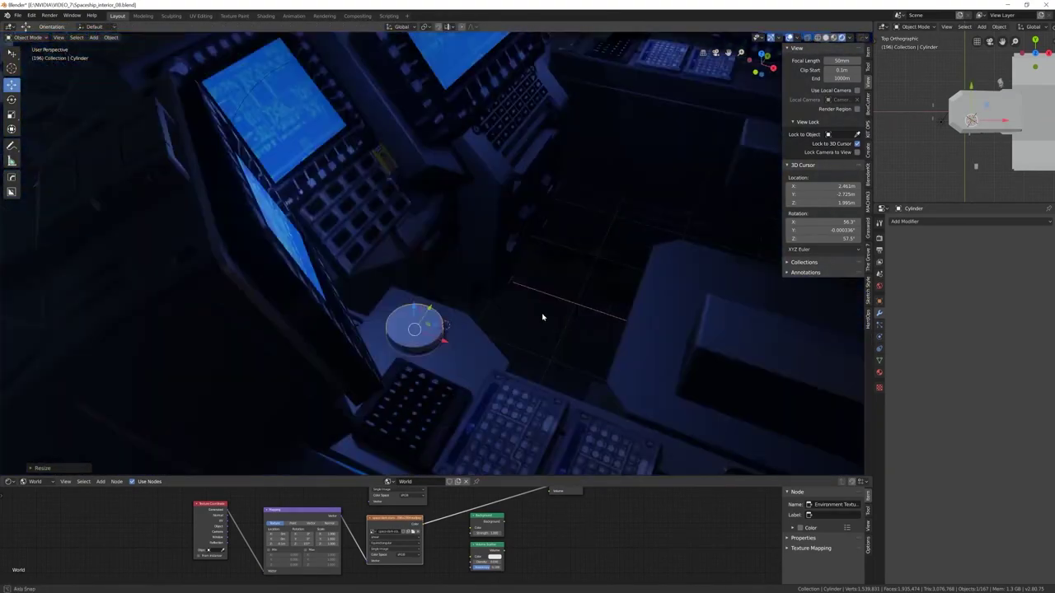
middle_drag(544, 314, 421, 372)
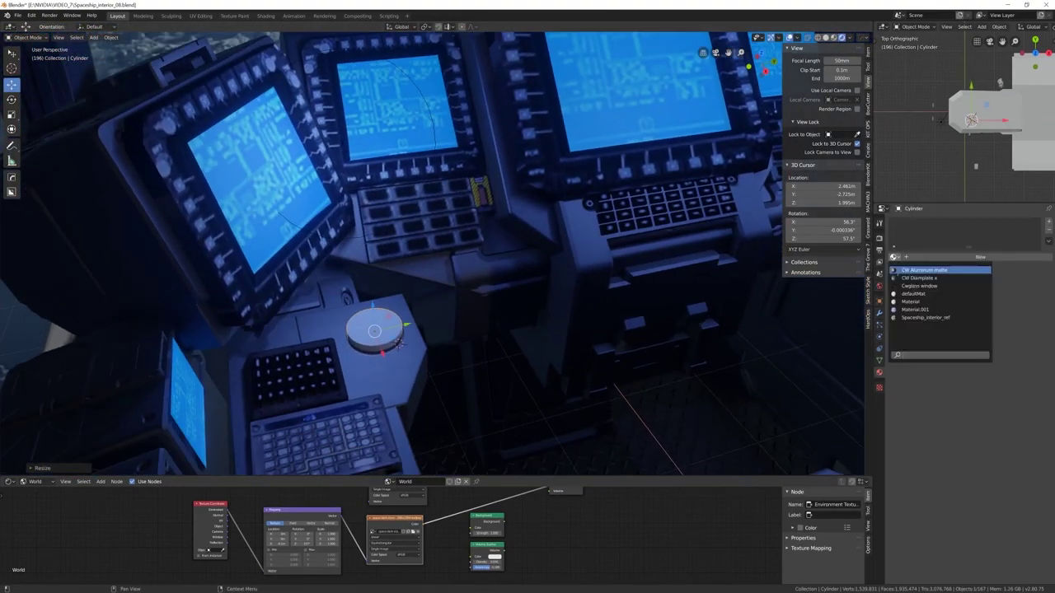
key(KP_Decimal)
key(q)
click(358, 323)
scroll(376, 356, down, 8)
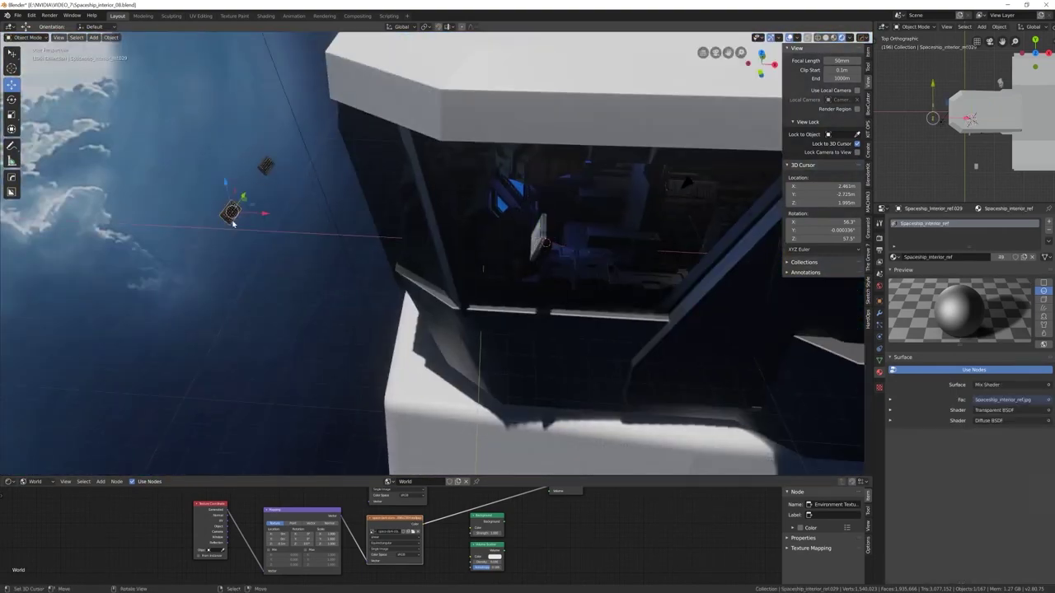
Reposition the two console keypad panels and scale one down slightly
click(542, 220)
key(KP_Decimal)
key(g)
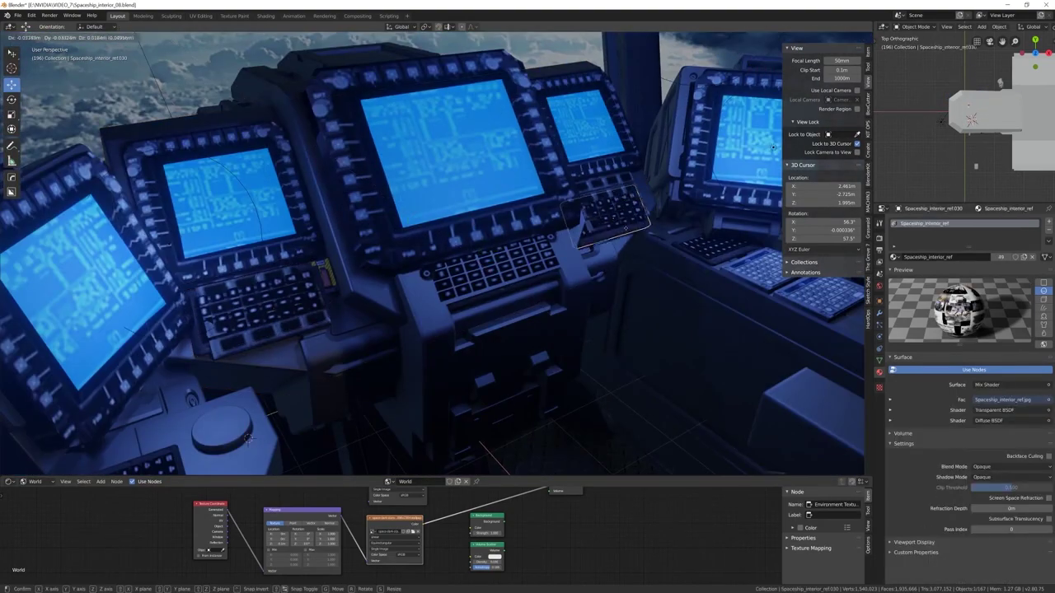
click(247, 437)
click(302, 296)
key(g)
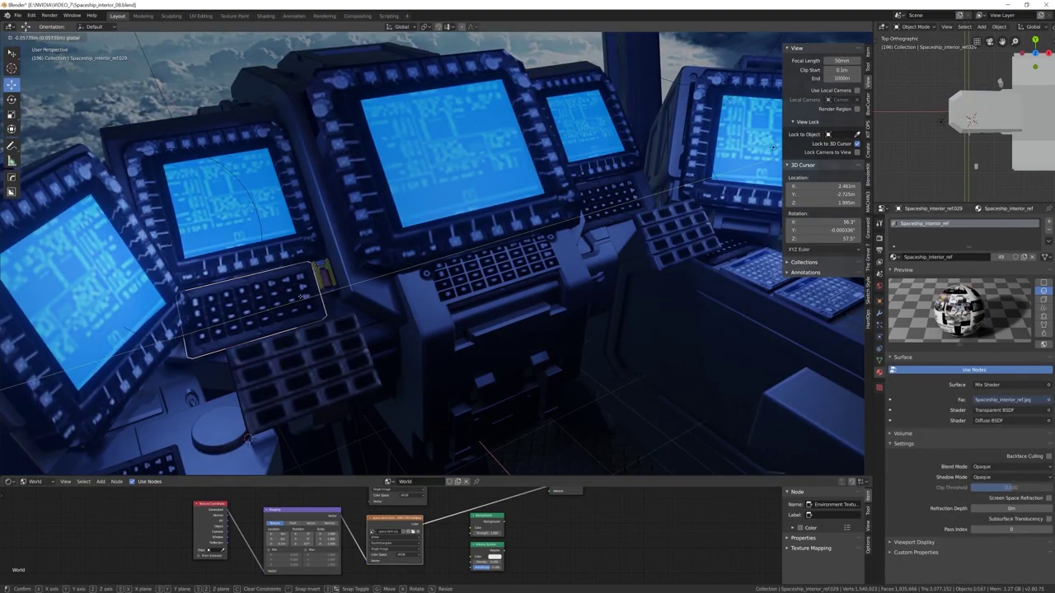
click(248, 437)
key(s)
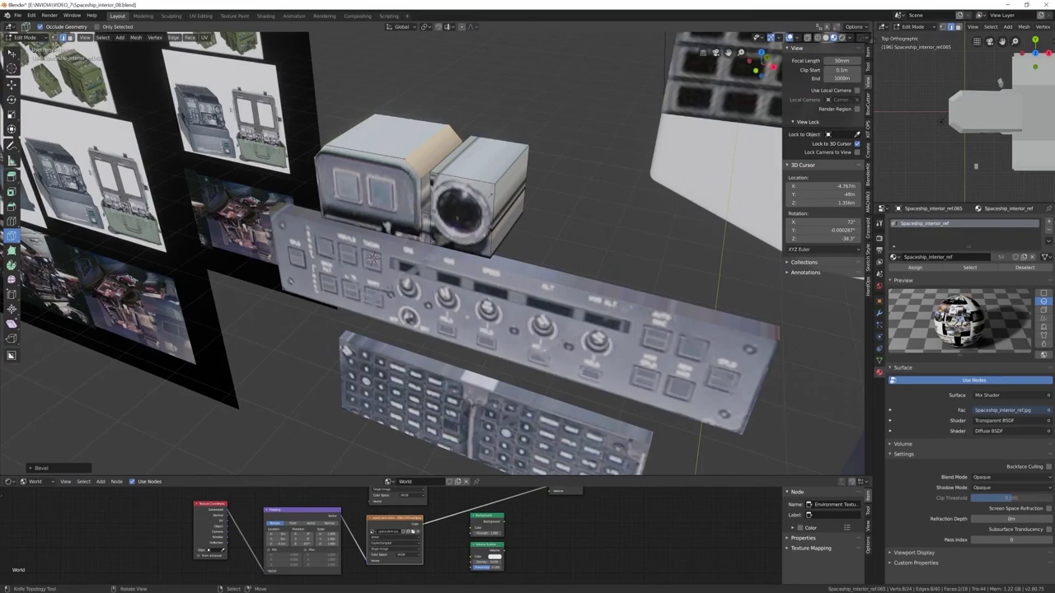
Place the small camera-shaped prop on the left console and add a new cube
middle_drag(412, 248, 462, 190)
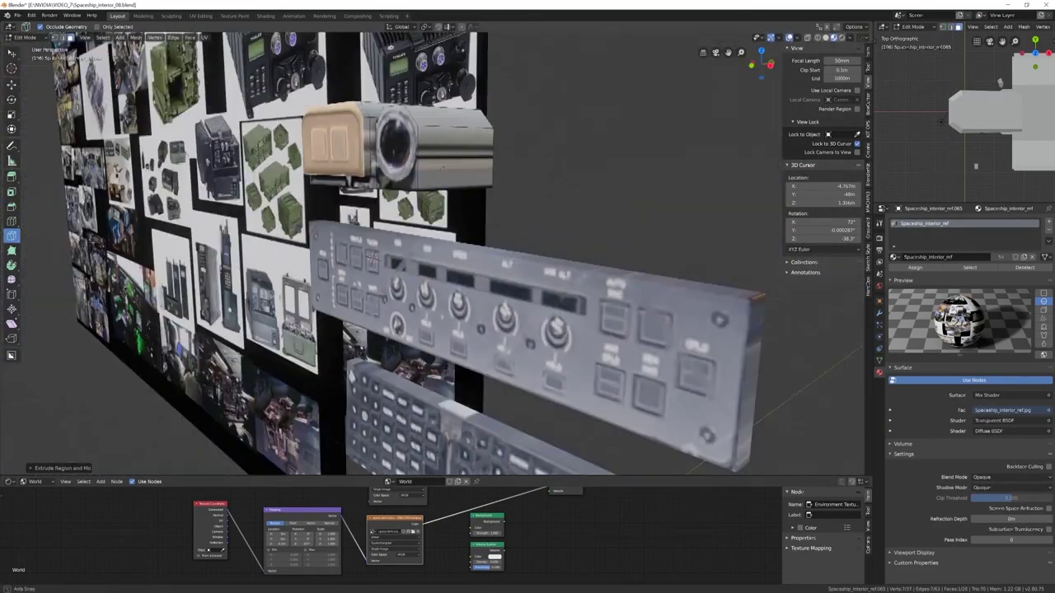
ctrl+middle_drag(413, 206, 414, 185)
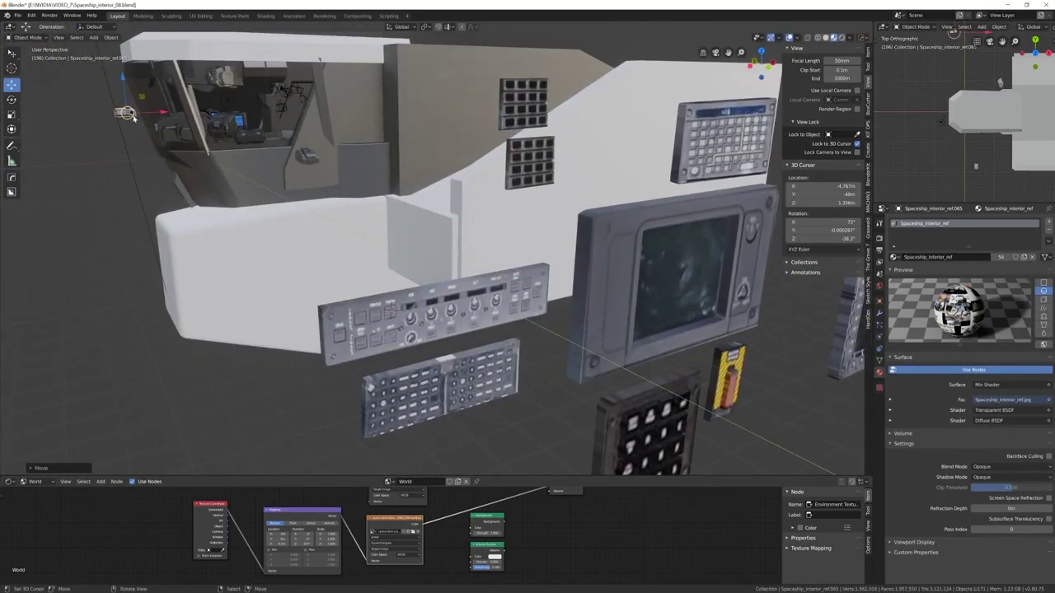
key(KP_0)
key(g)
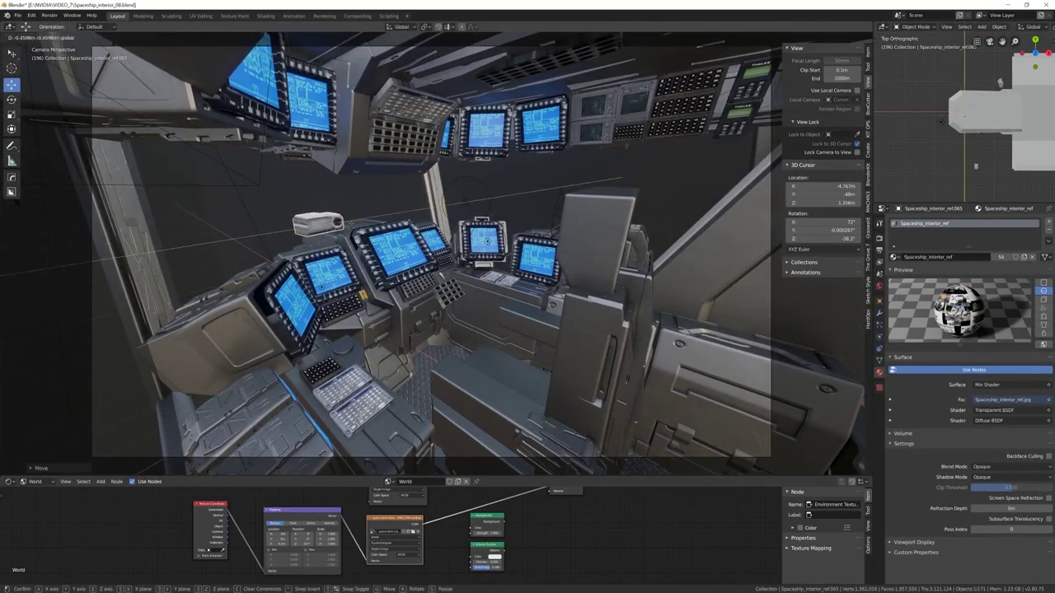
click(374, 339)
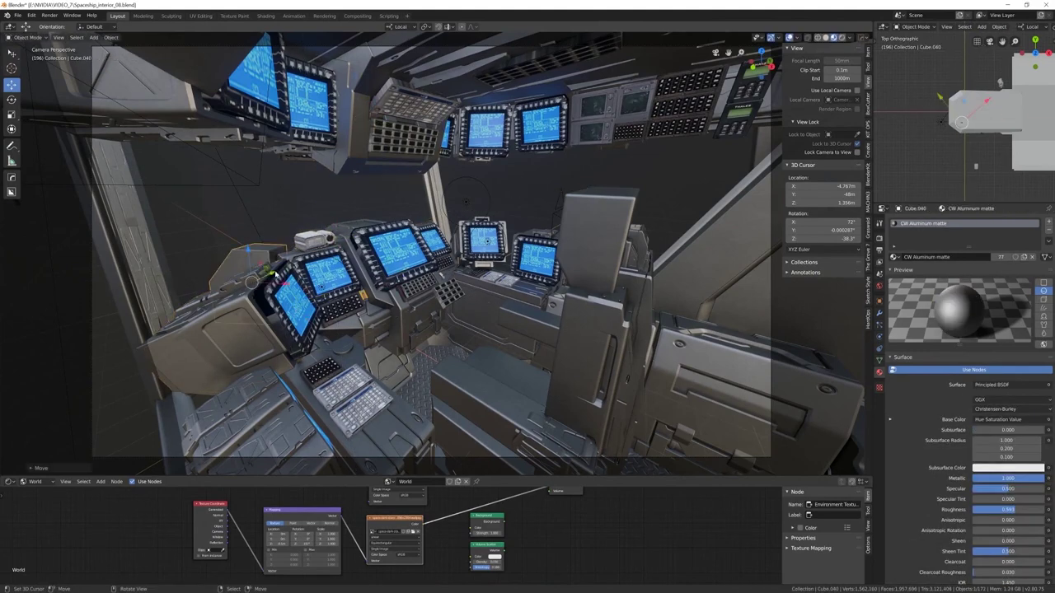
key(ctrl+z)
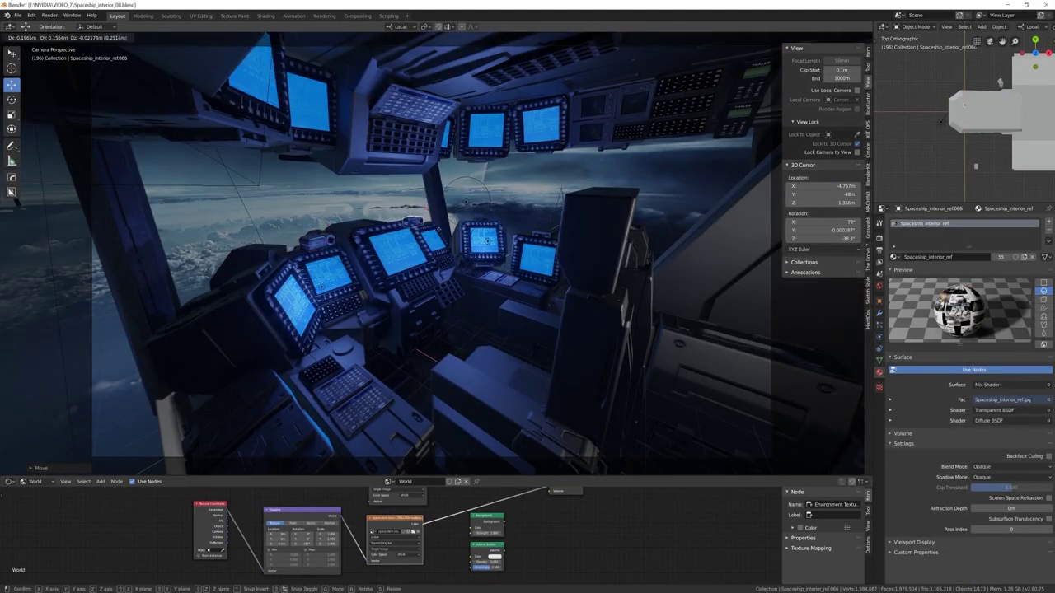
key(shift+a)
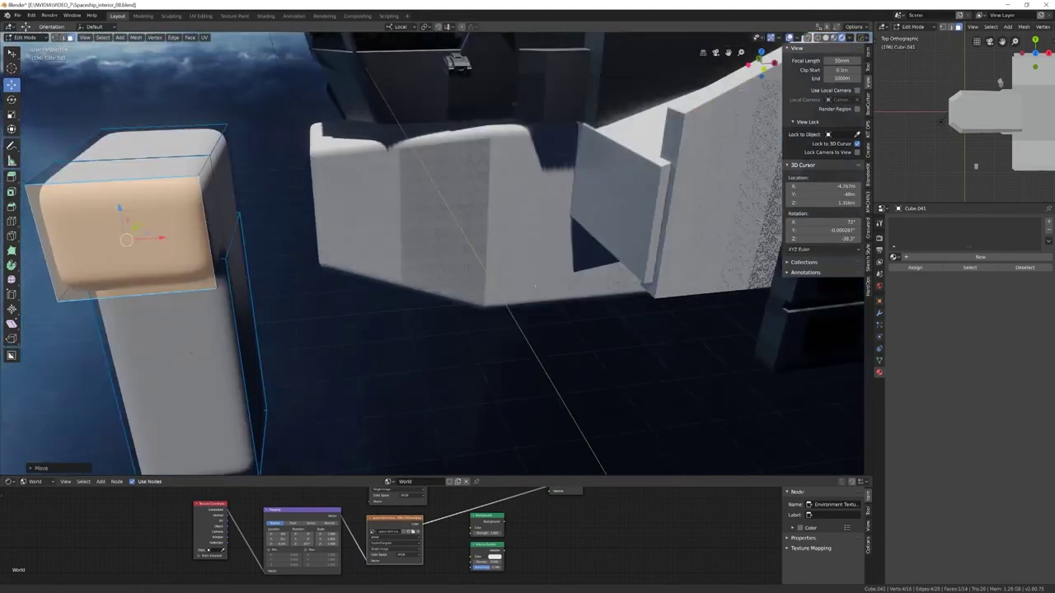
Raise the block's top face along local Z to start the joystick grip
key(g)
key(z)
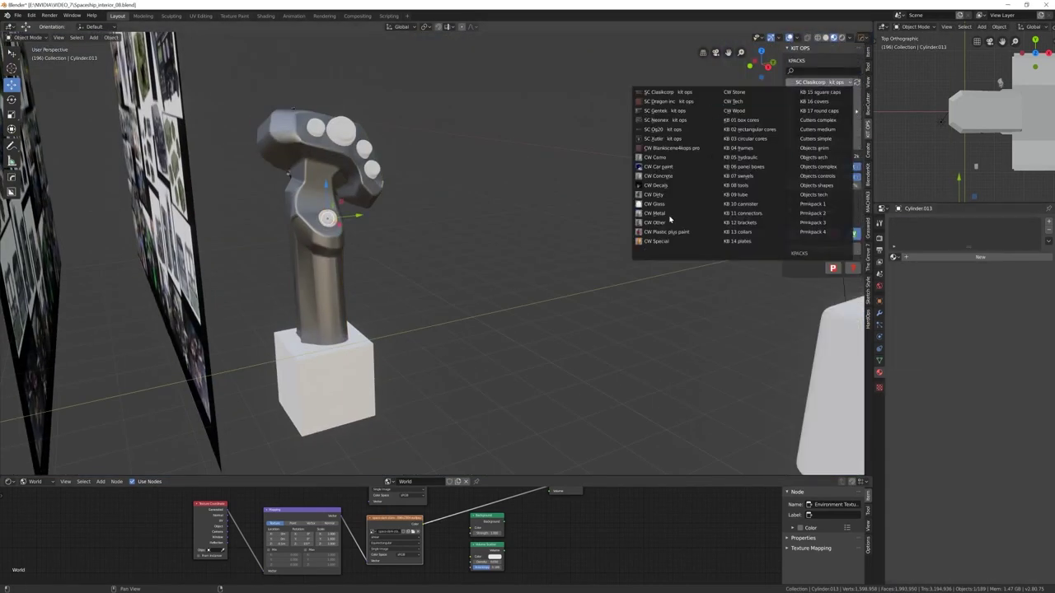
Apply the dark CW Plastic dapple material to the joystick and base via KIT OPS
click(665, 232)
click(541, 165)
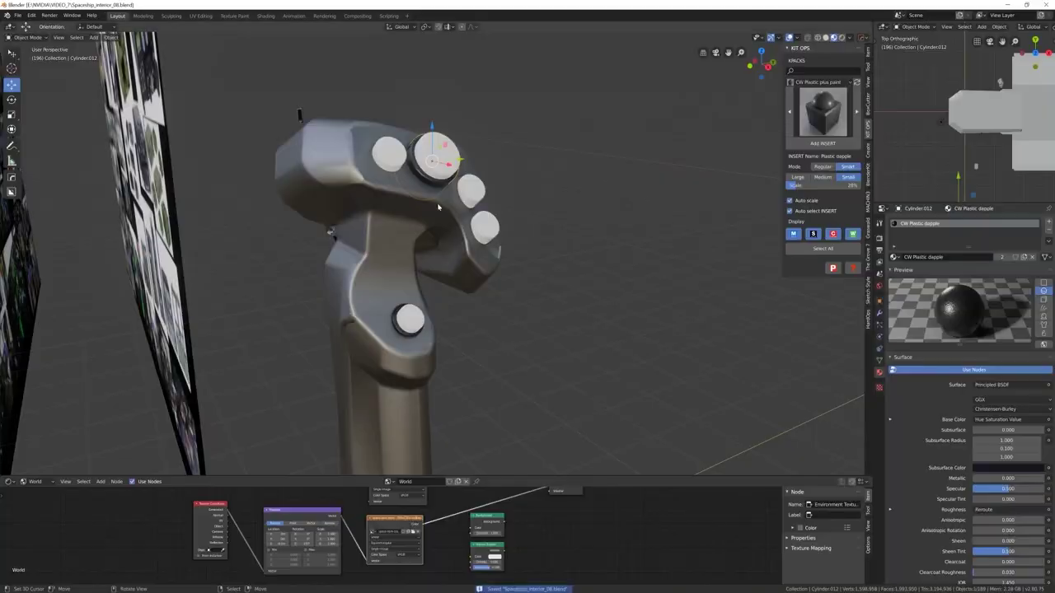
click(819, 112)
click(541, 165)
click(820, 144)
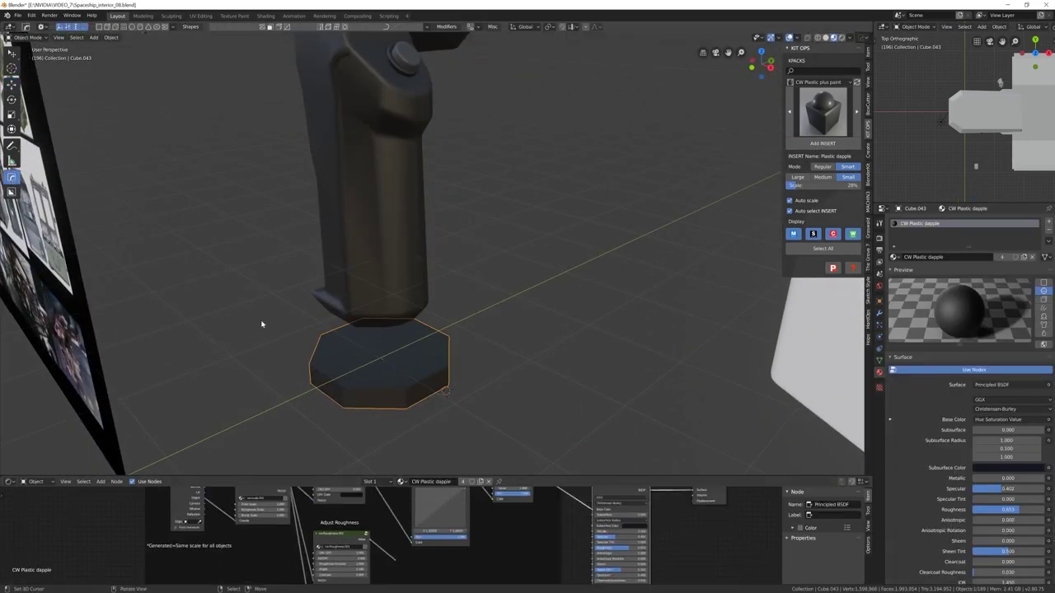
Extrude the joystick base's top face, scale it wider, and extrude again for a stepped tier
right_click(359, 369)
key(Escape)
key(Tab)
click(420, 361)
key(e)
click(492, 350)
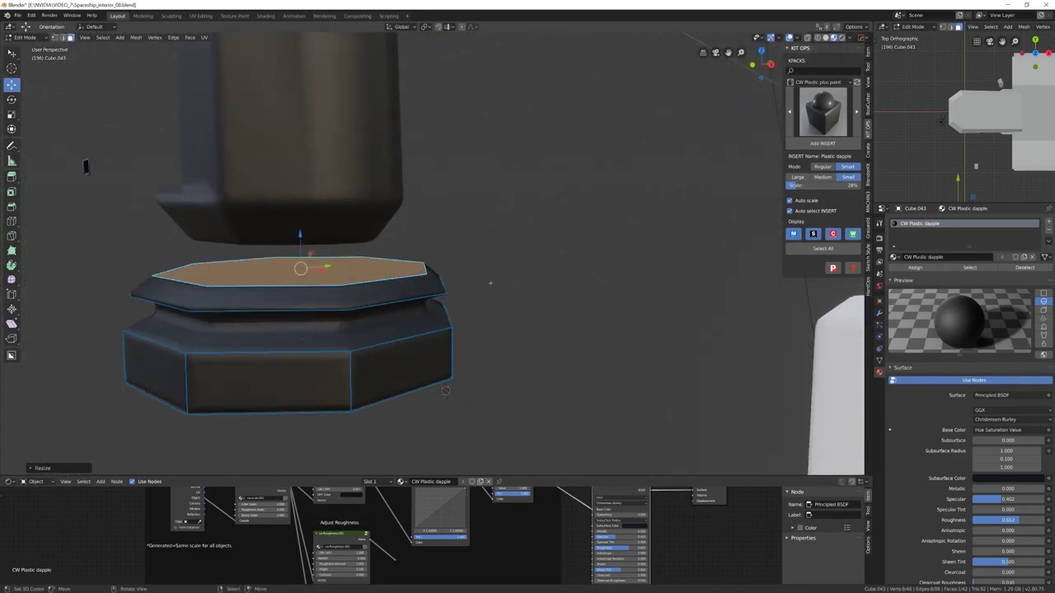
key(s)
click(511, 274)
key(e)
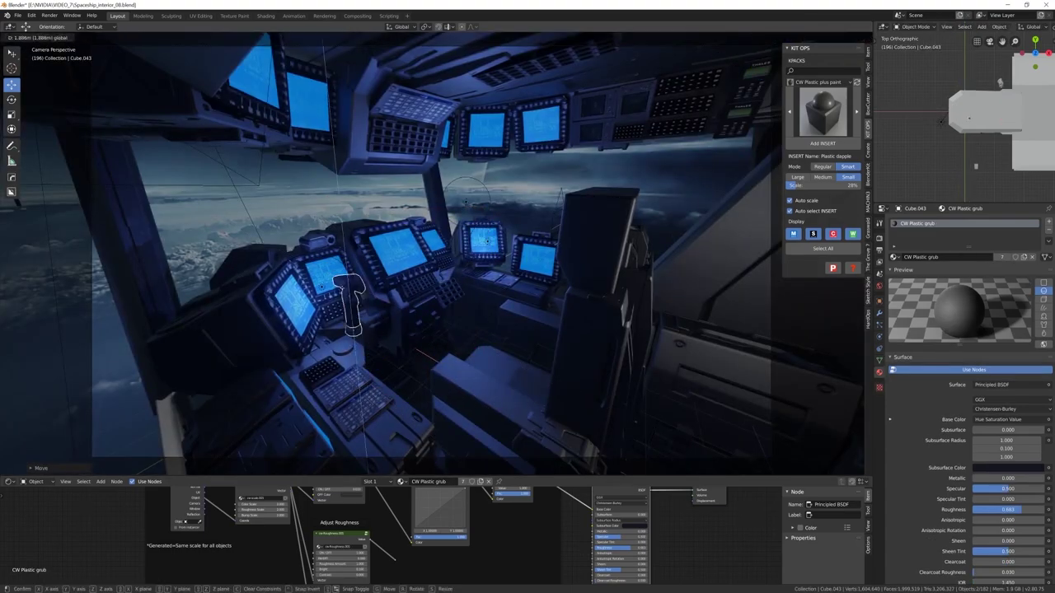
click(337, 302)
Move both joysticks and the joystick base onto their consoles
middle_drag(337, 303, 441, 420)
click(400, 345)
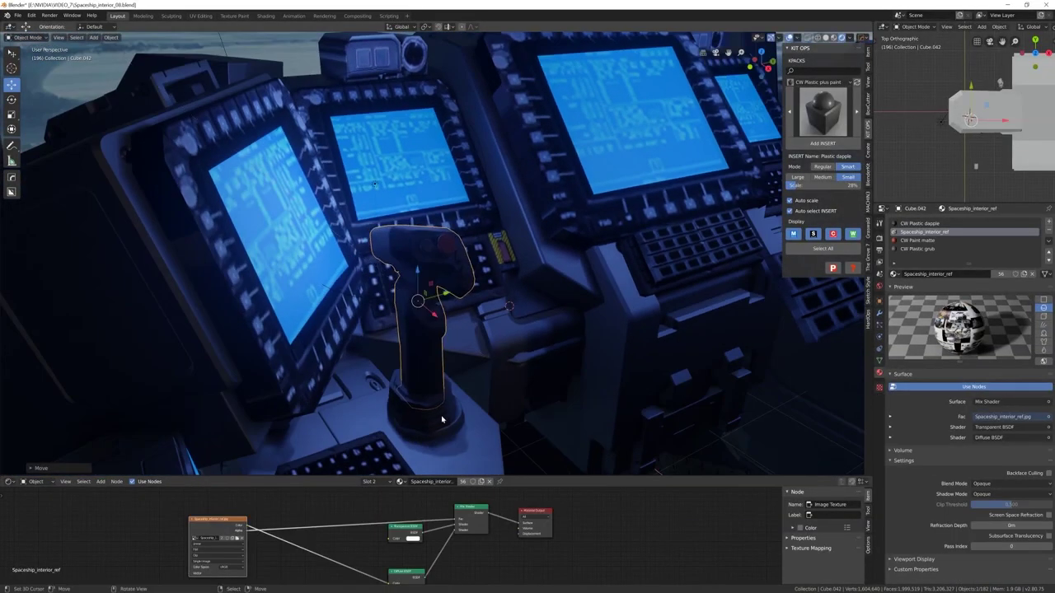
click(509, 306)
middle_drag(509, 306, 371, 329)
click(278, 405)
key(g)
click(193, 313)
key(g)
key(y)
click(529, 305)
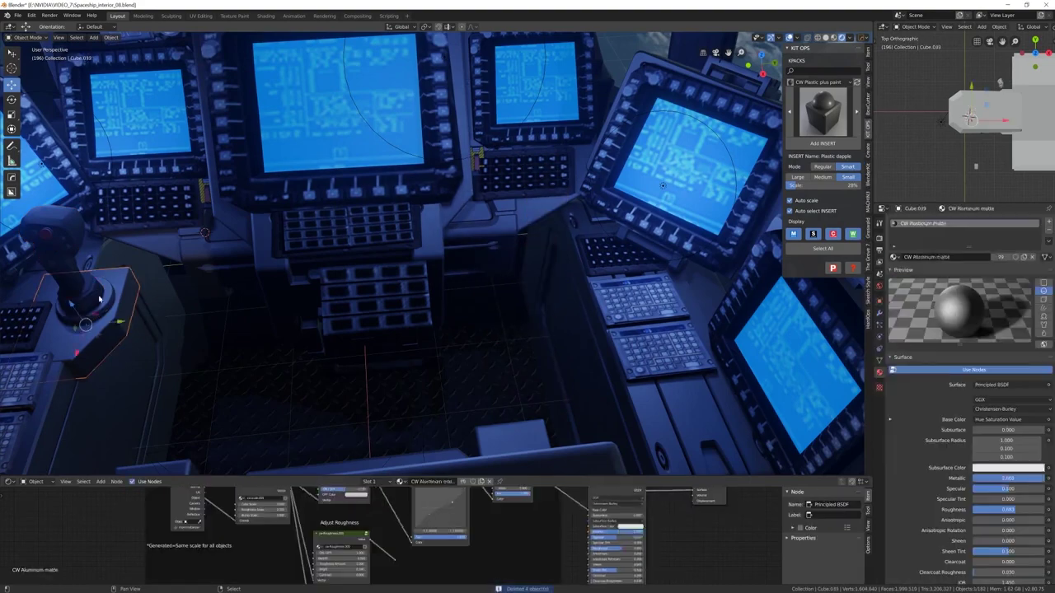
Save the file and apply the joystick base's modifiers
key(ctrl+s)
click(878, 313)
click(510, 317)
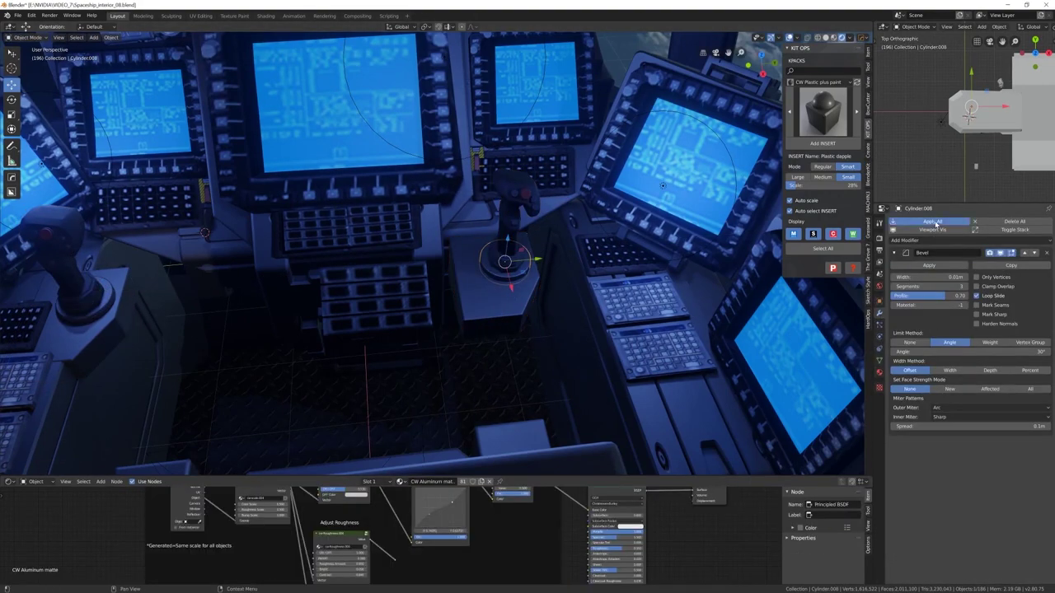
key(ctrl+a)
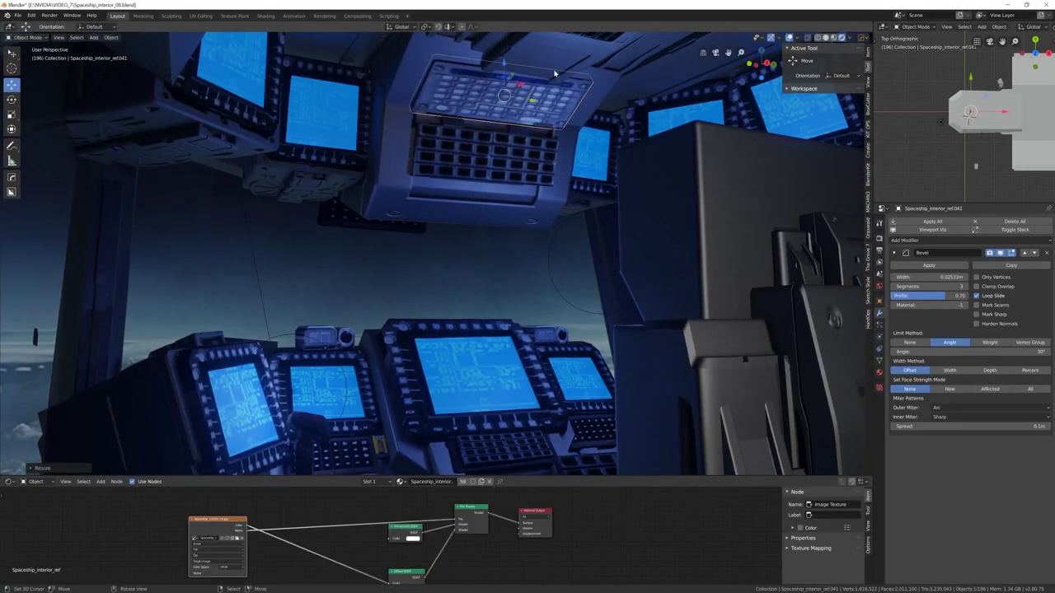
Select the radio reference image plane, reorient it, and inspect its vertices in Edit Mode
scroll(497, 259, down, 10)
click(497, 259)
key(KP_0)
key(g)
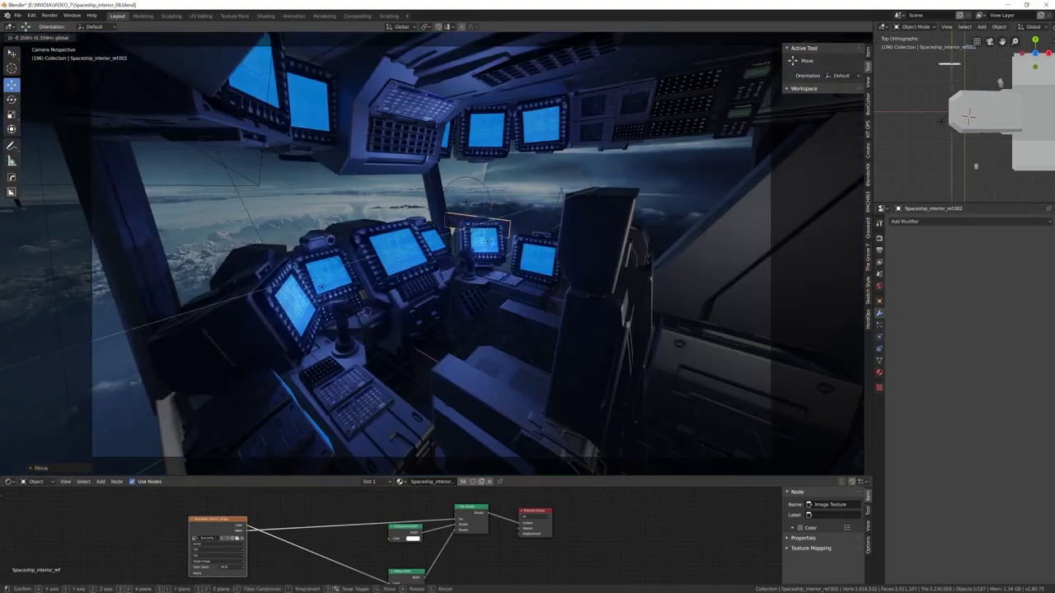
key(Return)
middle_drag(461, 214, 494, 247)
key(Tab)
right_click(495, 247)
right_click(668, 331)
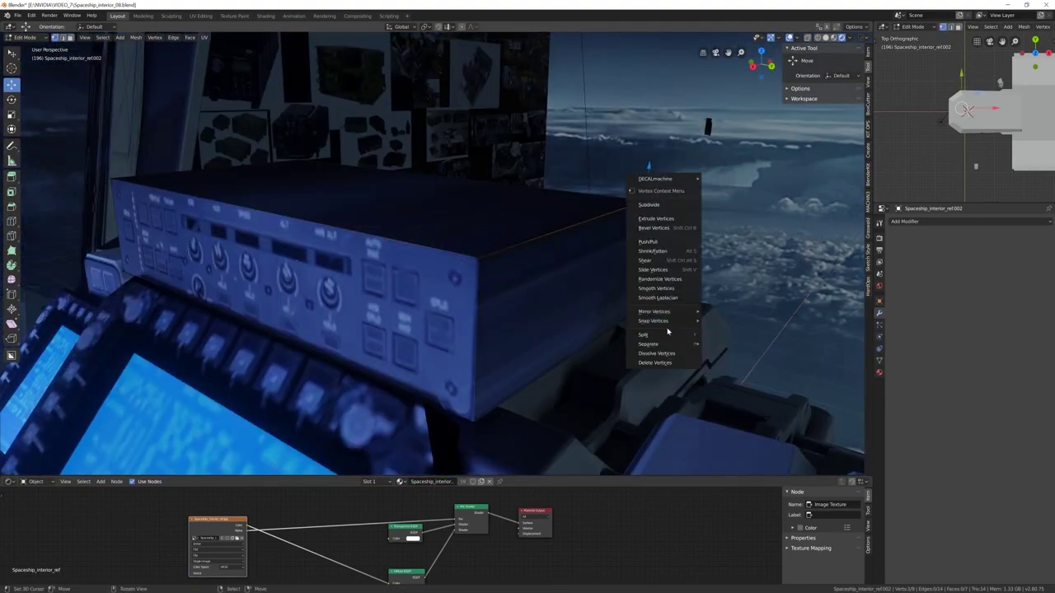
key(Escape)
middle_drag(638, 207, 550, 219)
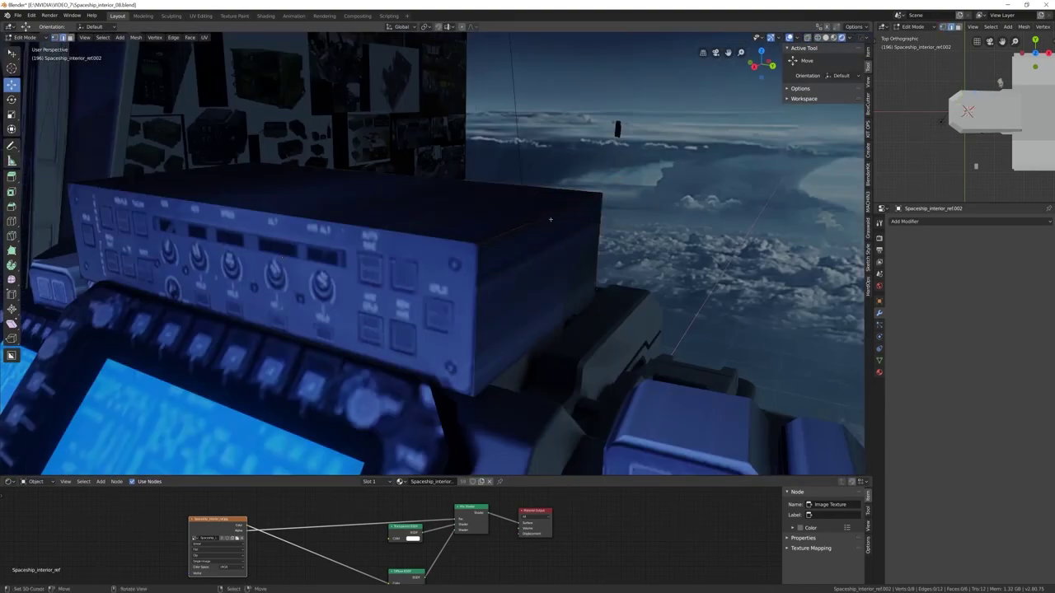
middle_drag(527, 330, 473, 219)
Move the radio plane onto the central console top, then add a Bezier curve
key(Tab)
key(g)
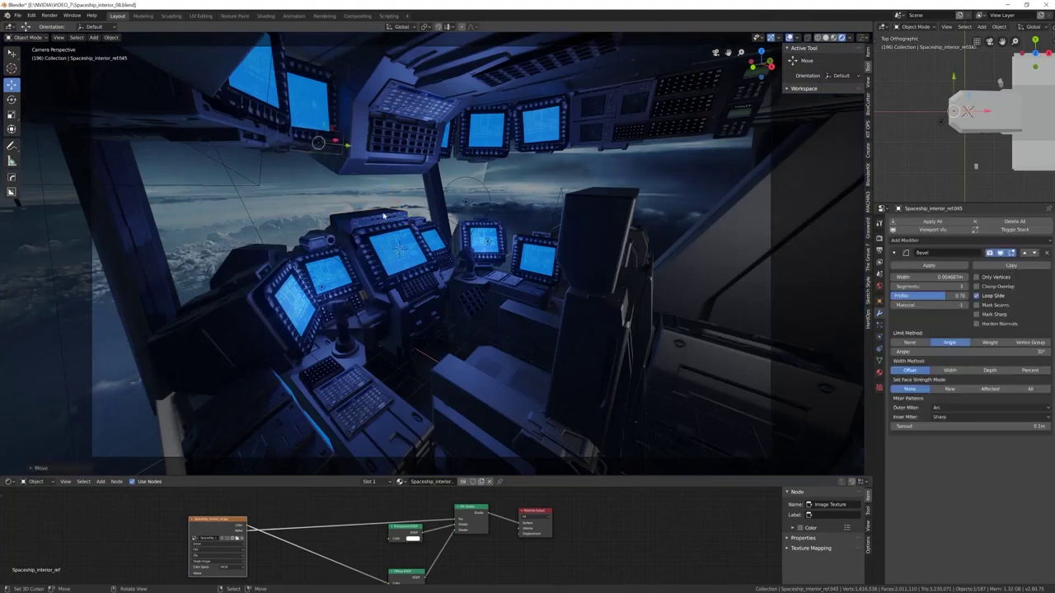
click(383, 216)
key(g)
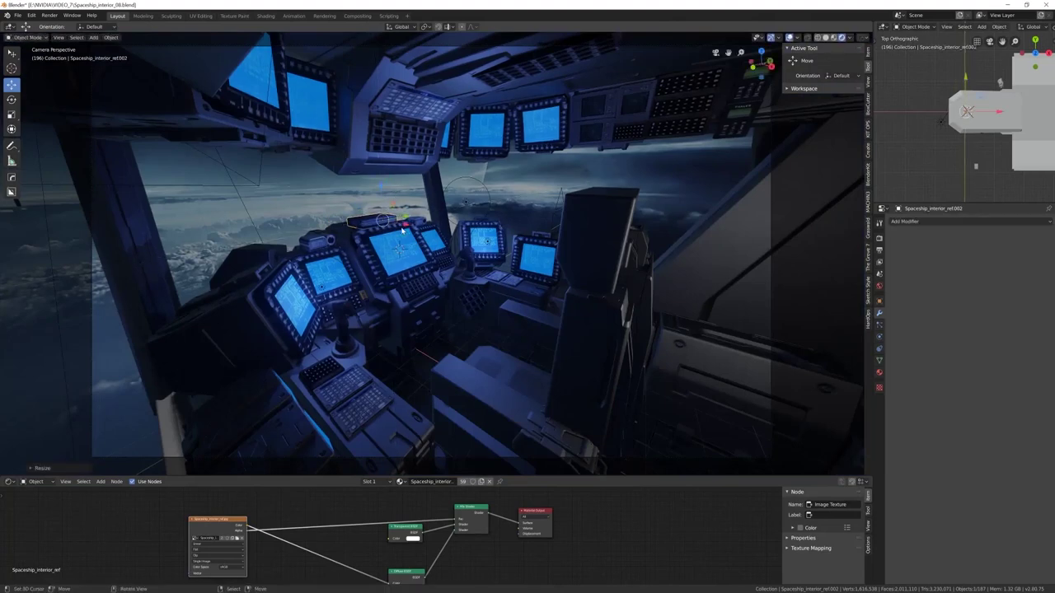
key(shift+a)
click(304, 137)
Draw the curve's cable path freehand down the left window pillar
key(KP_Decimal)
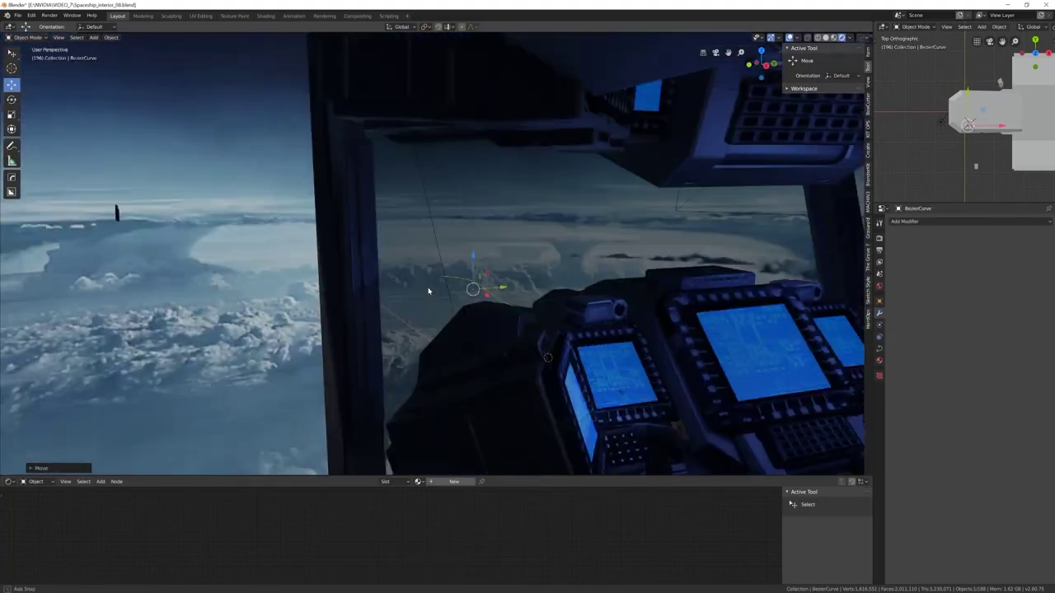
key(Tab)
click(12, 176)
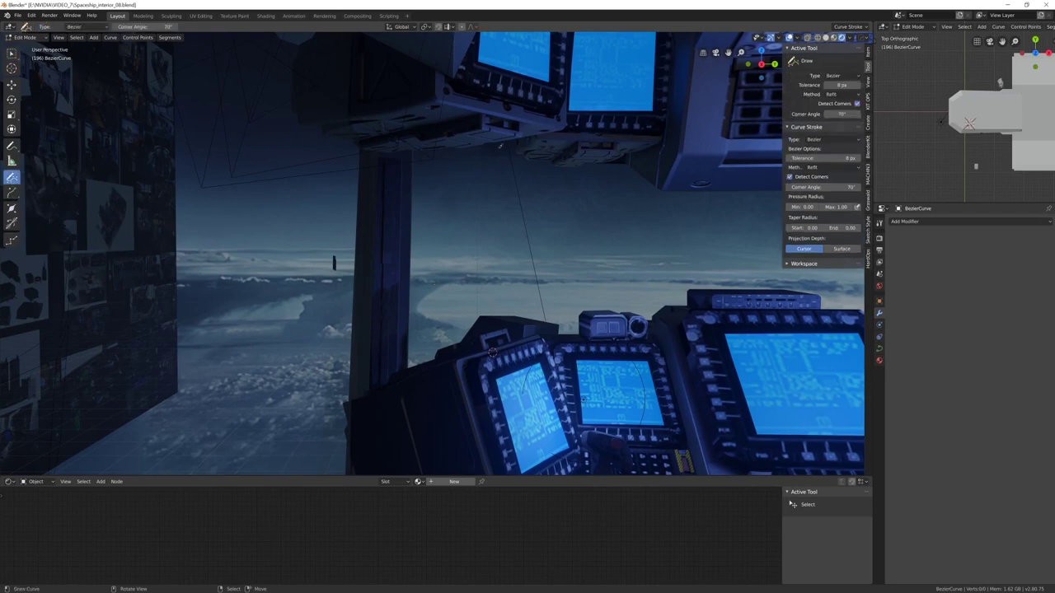
middle_drag(412, 289, 495, 248)
drag(486, 107, 431, 418)
middle_drag(432, 418, 576, 347)
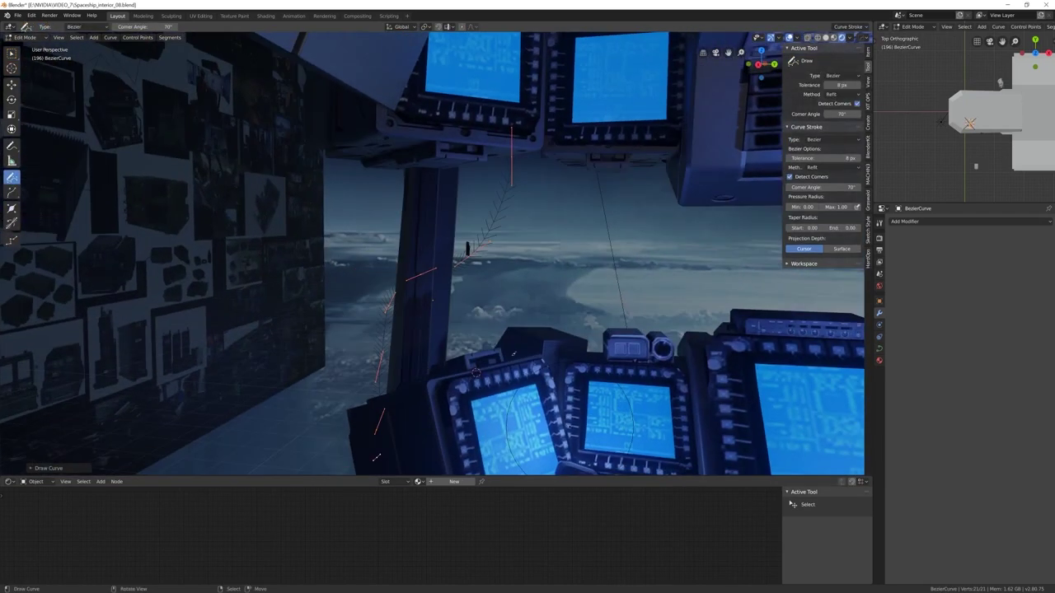
Tubify the curve into a round tube and apply the CW Plastic plus paint kit
click(904, 221)
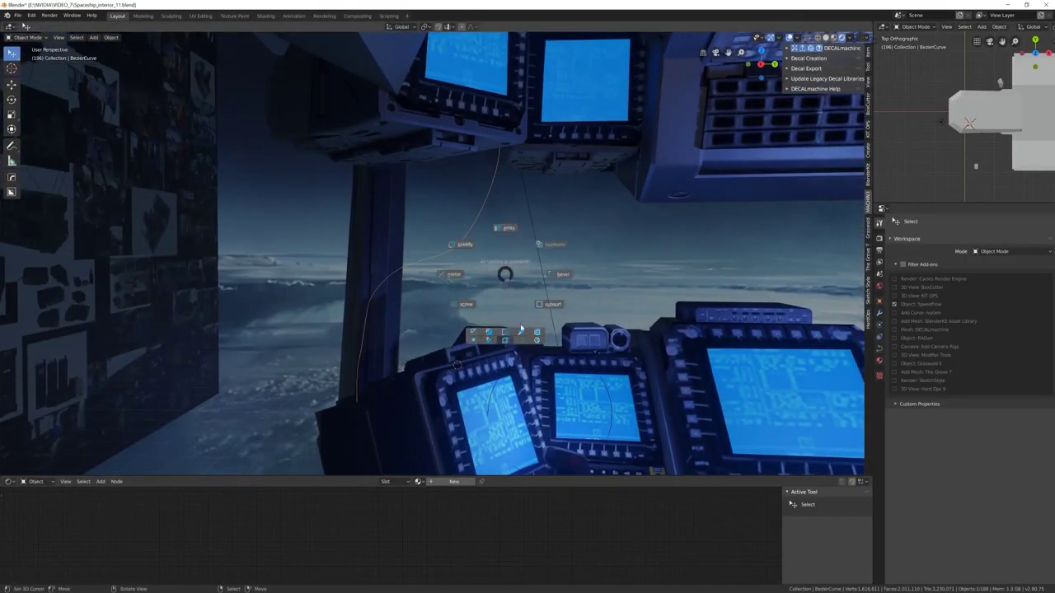
click(519, 331)
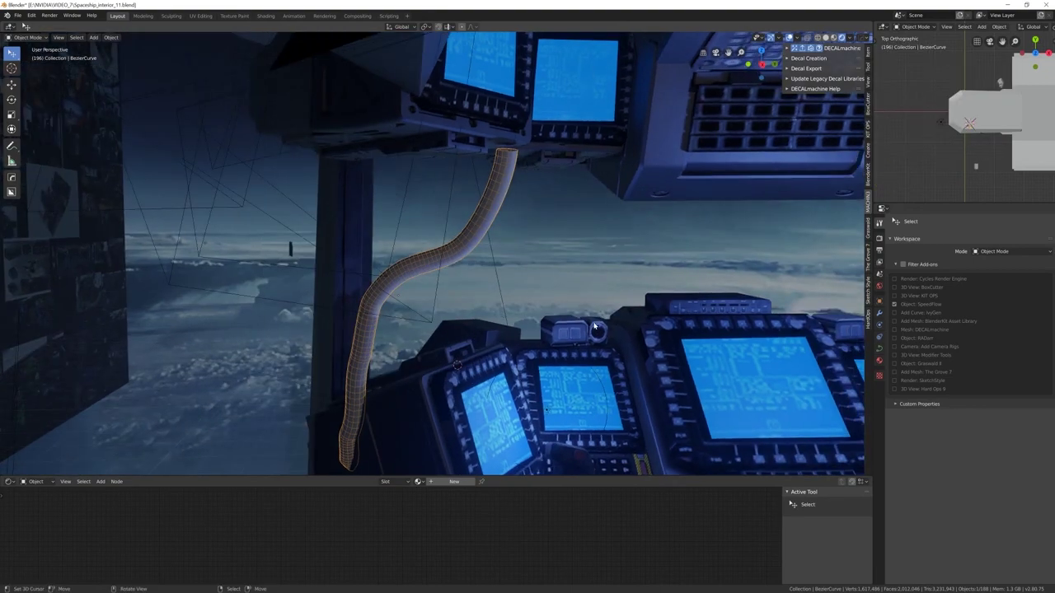
click(822, 81)
click(662, 234)
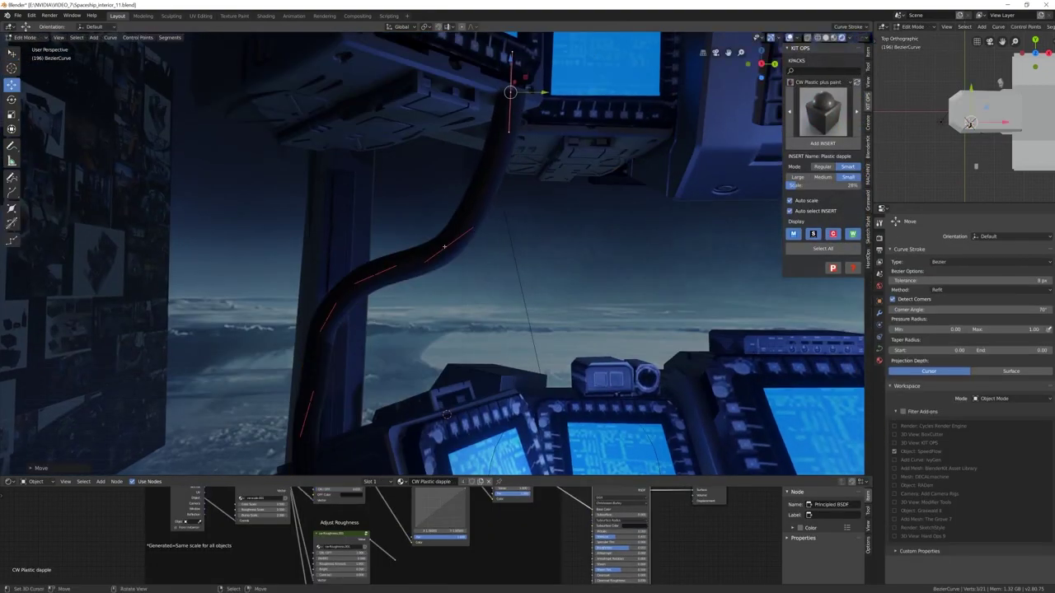
Adjust the cable curve's points and check it through the scene camera
middle_drag(444, 414, 604, 211)
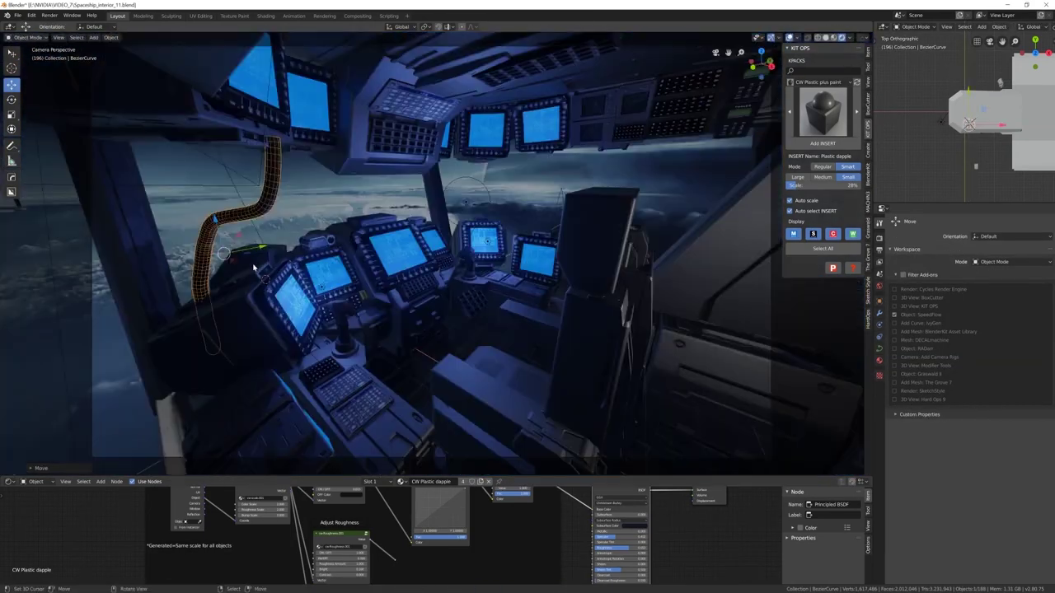
key(Tab)
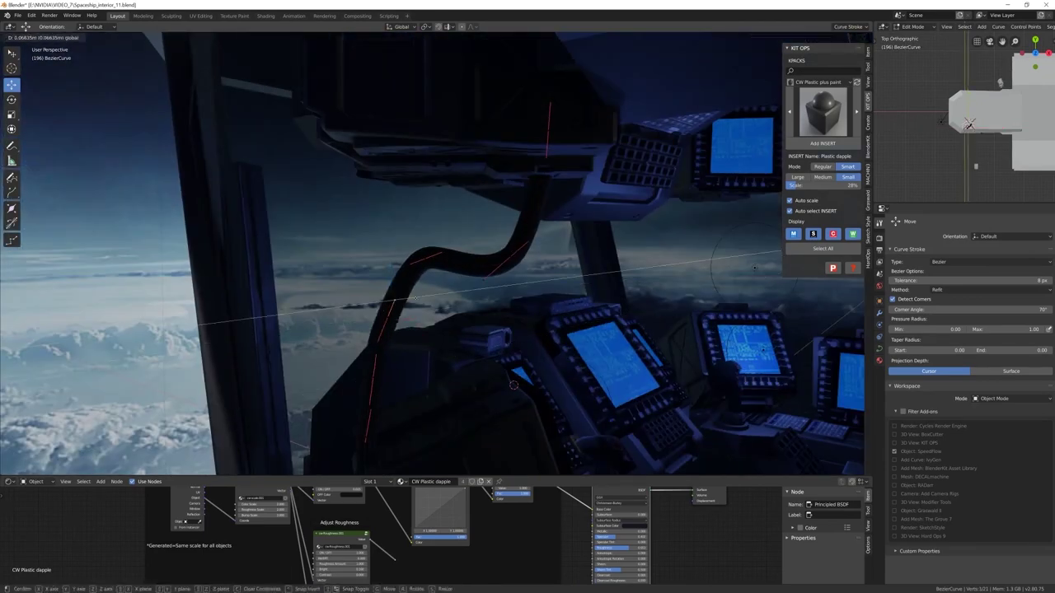
key(Return)
key(KP_0)
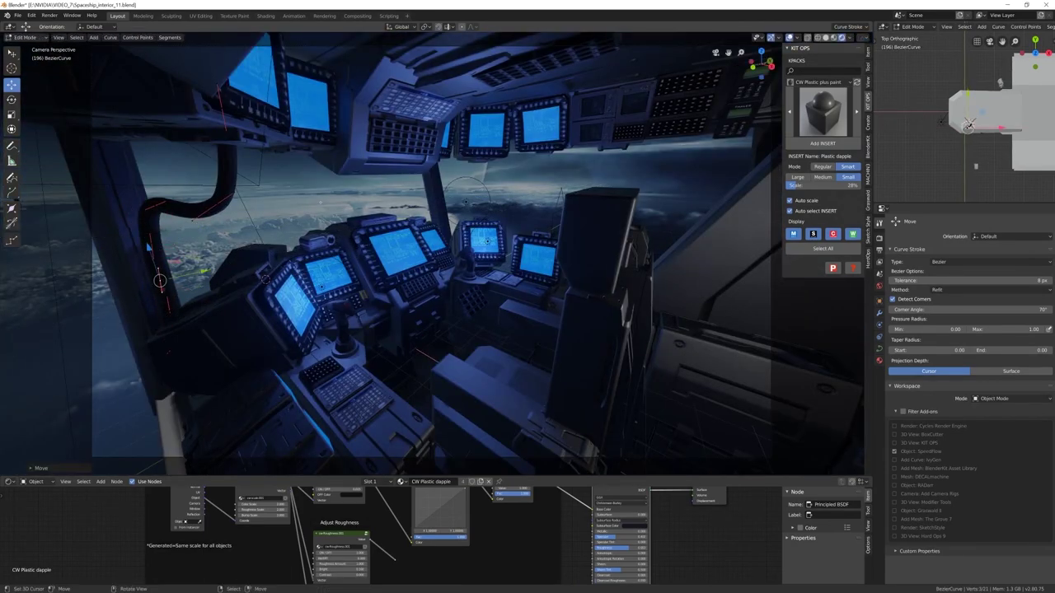
Switch to local transform orientation and scale the cable tube along X
key(Tab)
click(401, 26)
click(401, 51)
key(s)
key(x)
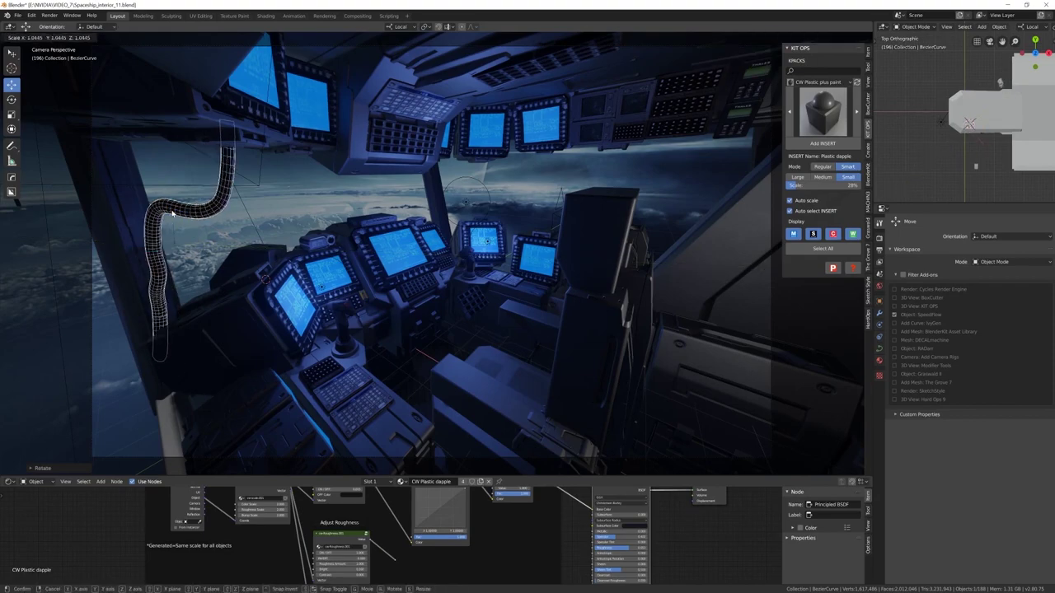
key(Return)
middle_drag(462, 272, 420, 303)
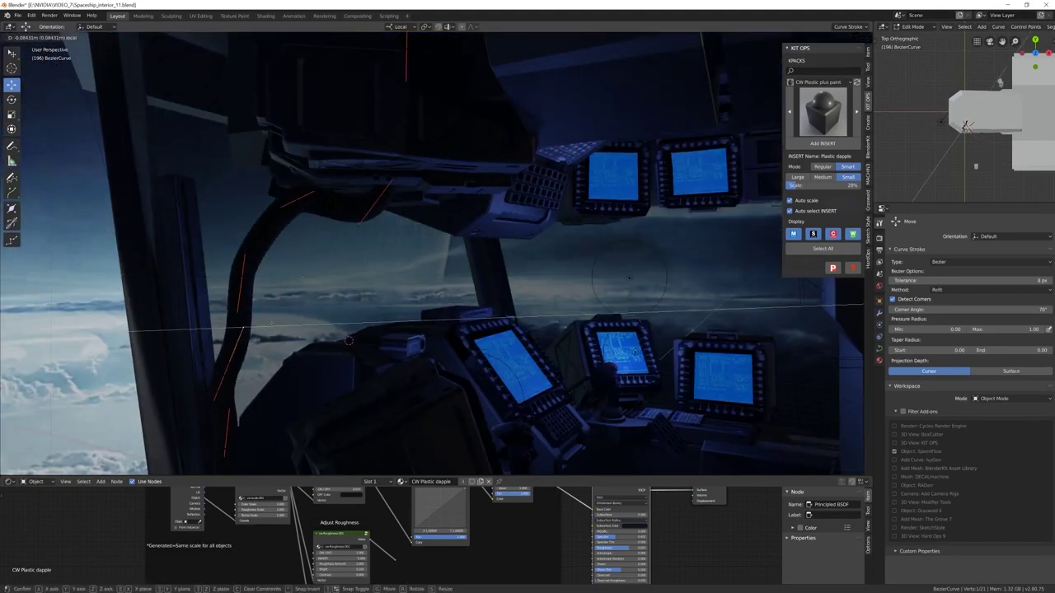
Move the cable's curve points vertically and settle the cable into place
key(g)
key(z)
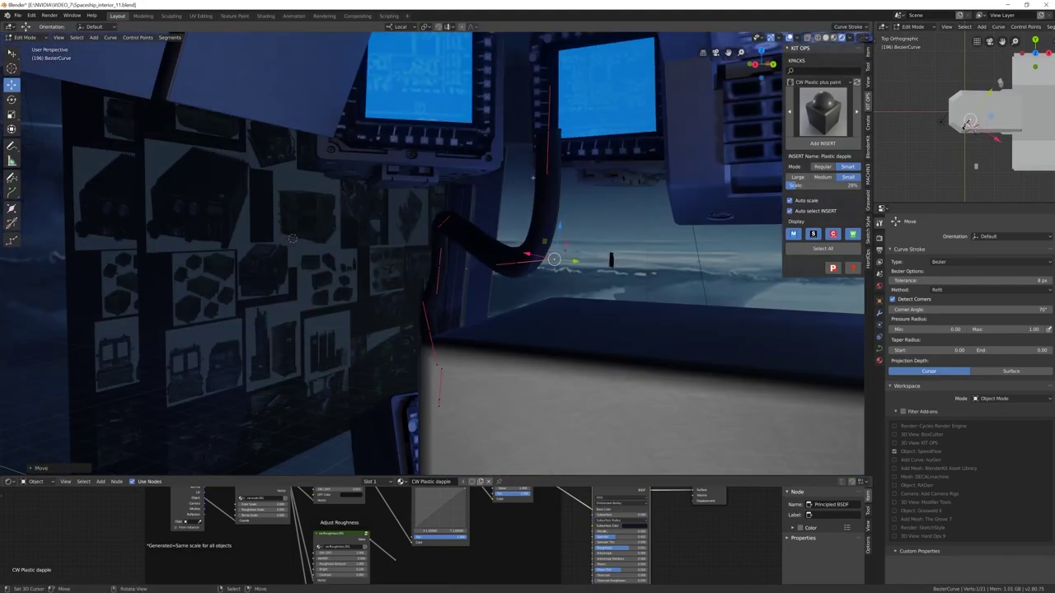
key(Tab)
key(KP_0)
key(Tab)
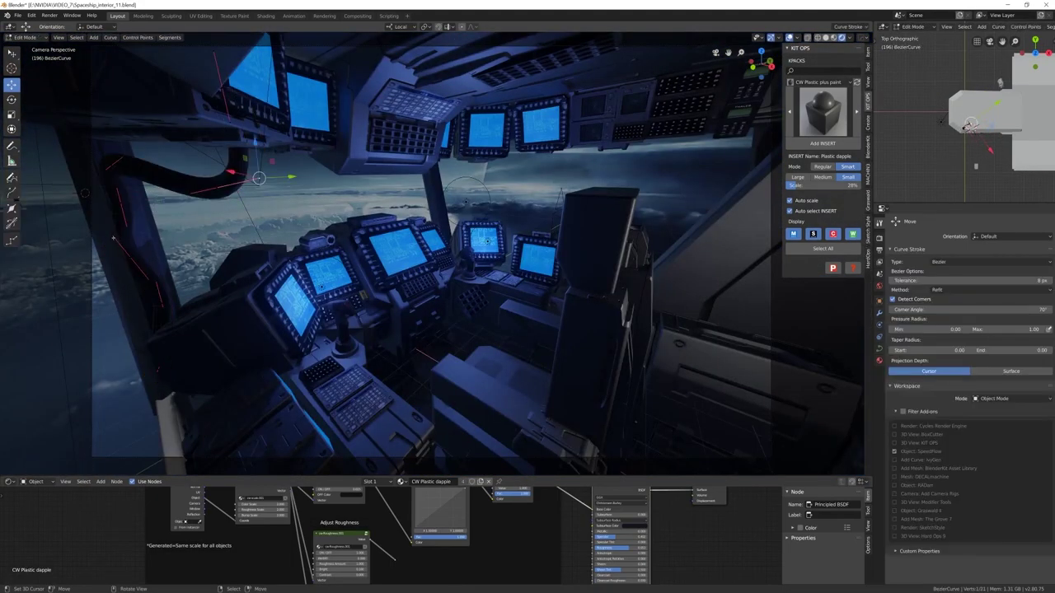
key(Tab)
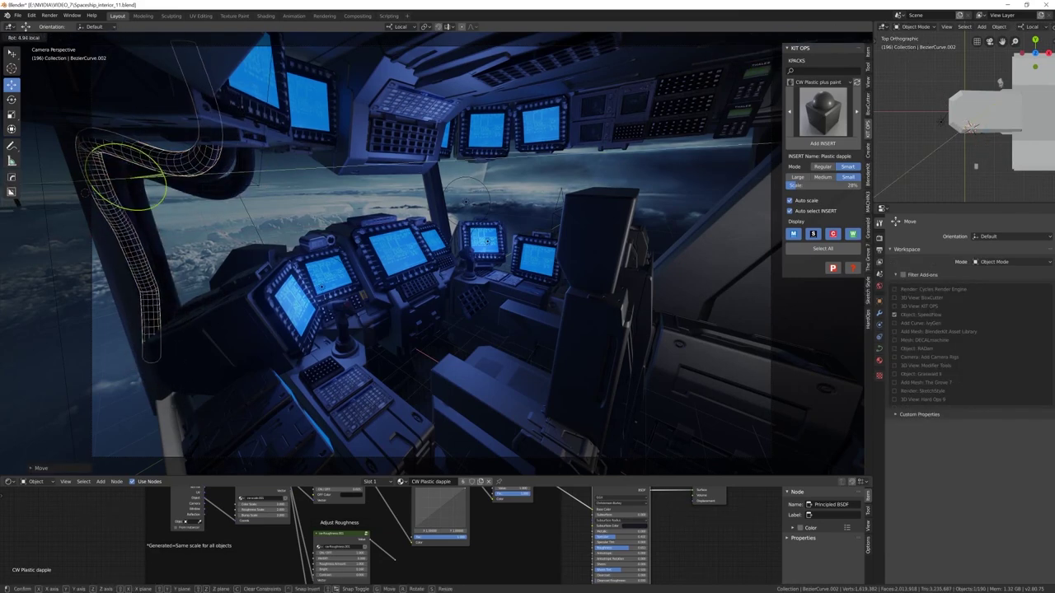
key(Return)
Tubify and thicken the second cable curve, undoing one adjustment
key(Tab)
key(Tab)
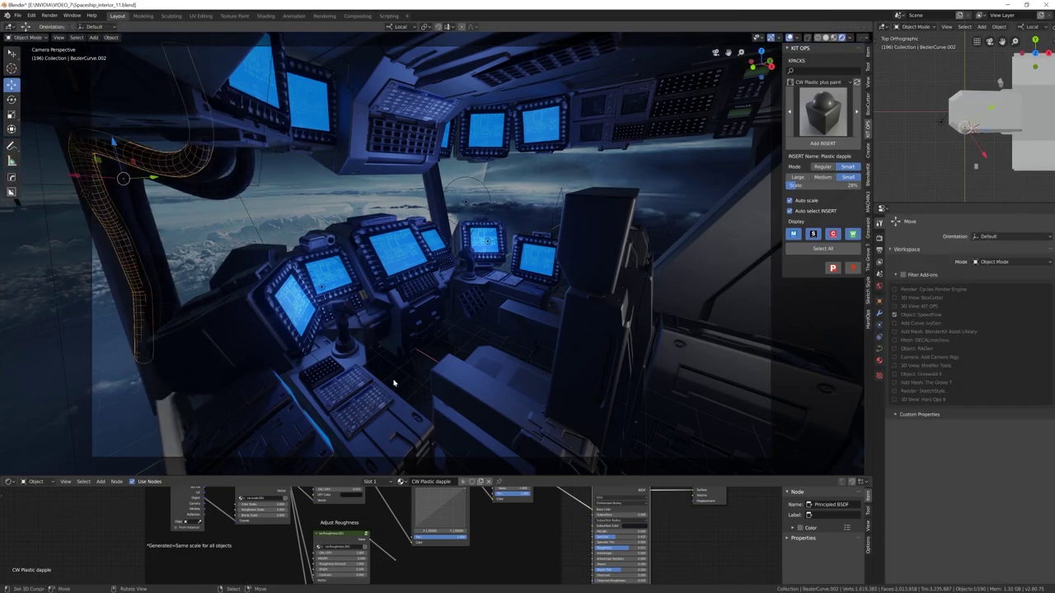
key(alt+shift+s)
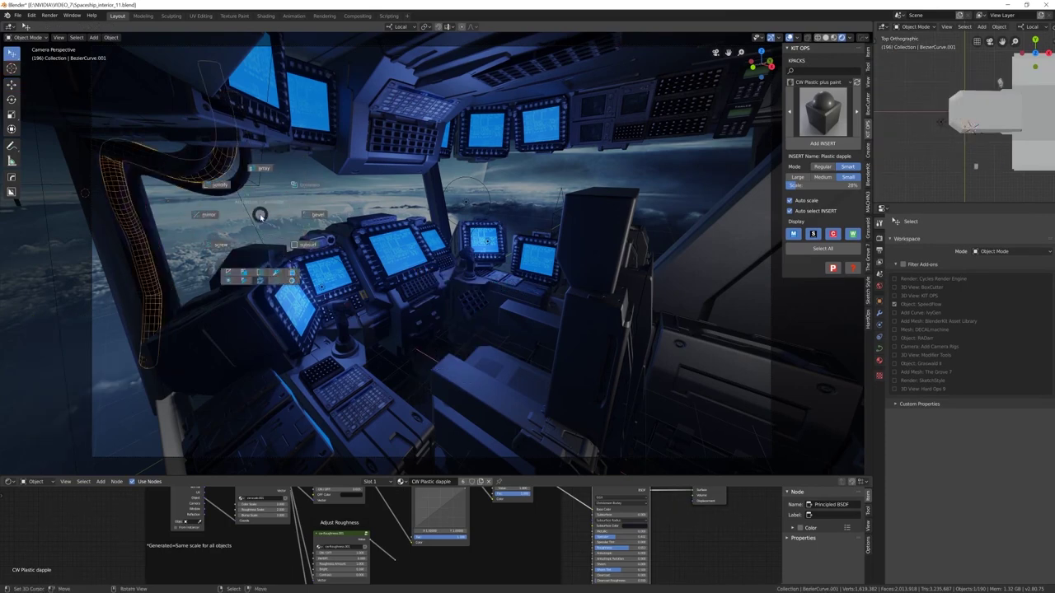
key(Tab)
key(Escape)
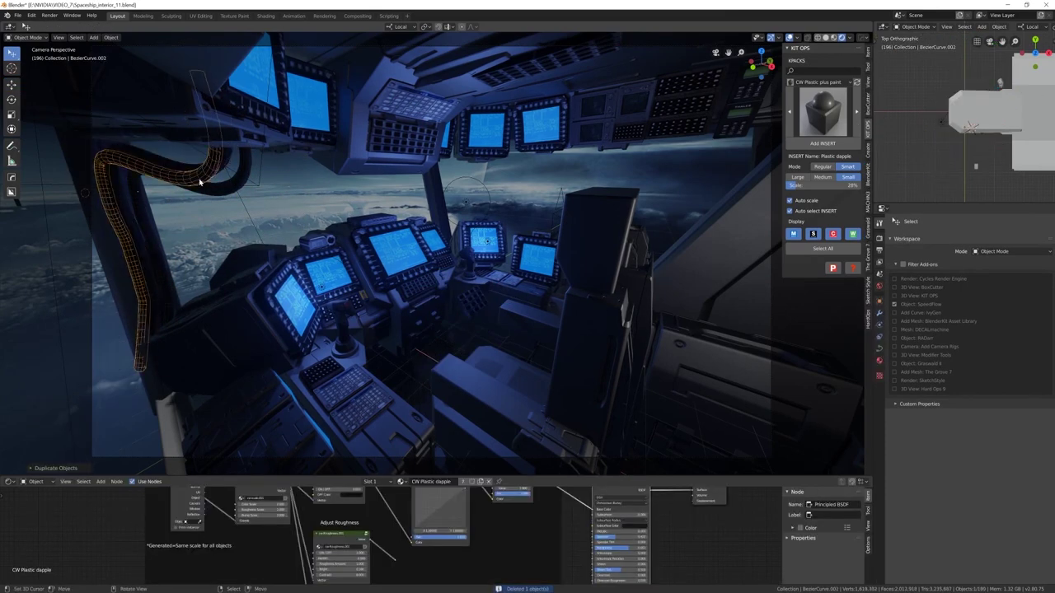
key(shift+d)
key(ctrl+z)
key(ctrl+z)
key(ctrl+z)
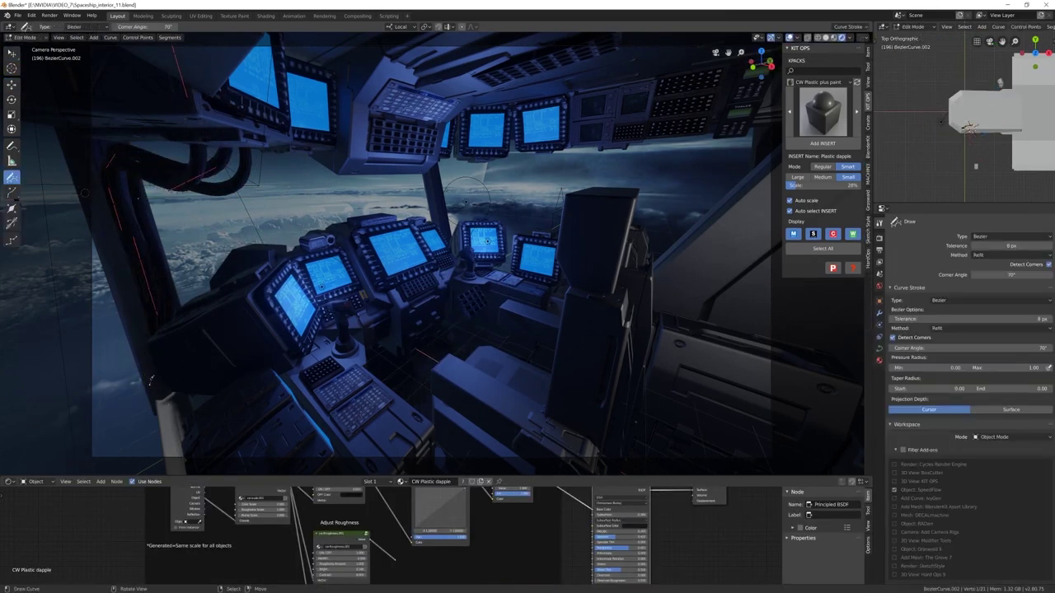
Place a copy of the cable tube down the central window pillar
middle_drag(390, 283, 106, 239)
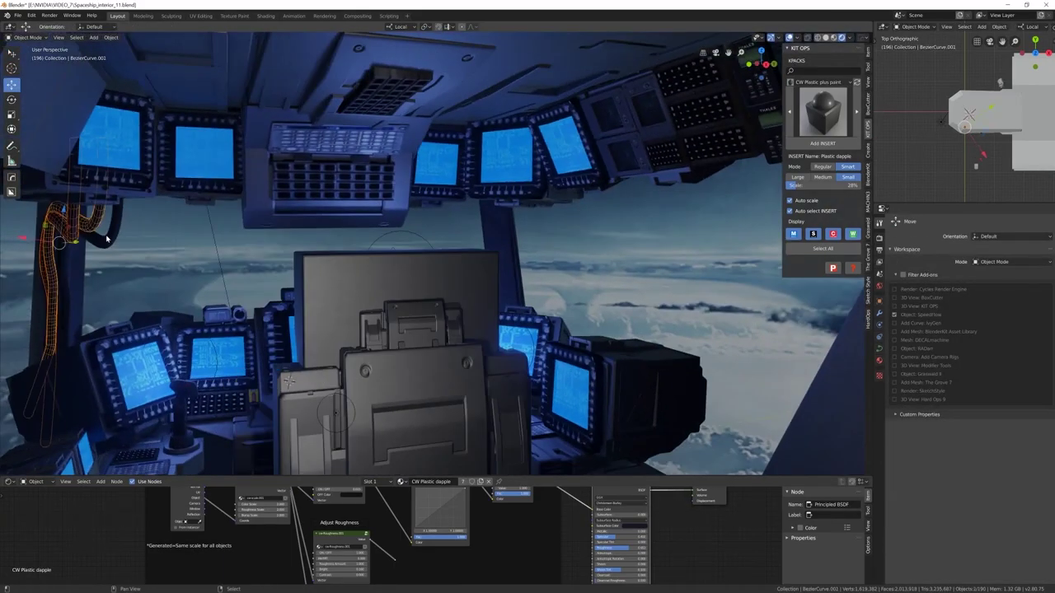
key(g)
click(572, 202)
key(KP_Decimal)
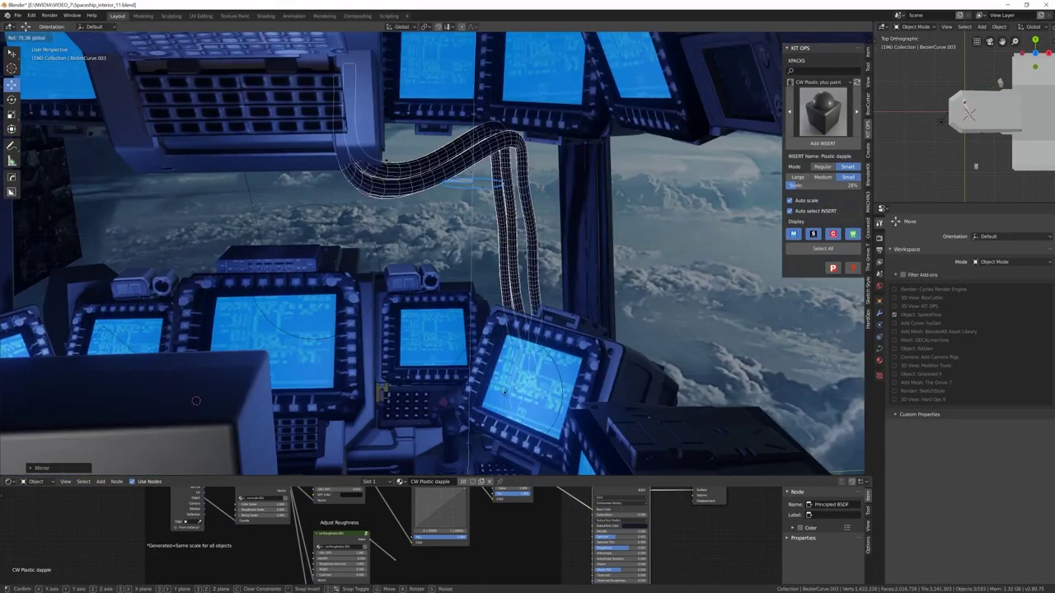
key(KP_0)
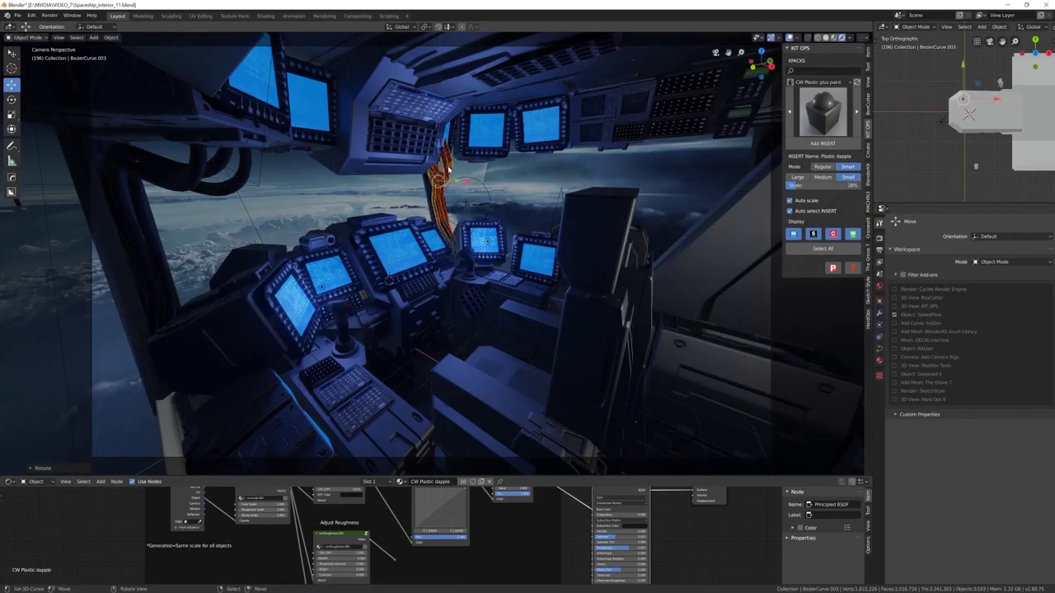
key(KP_Decimal)
middle_drag(449, 169, 415, 184)
Duplicate the cable again for another run beside the centre consoles
key(shift+d)
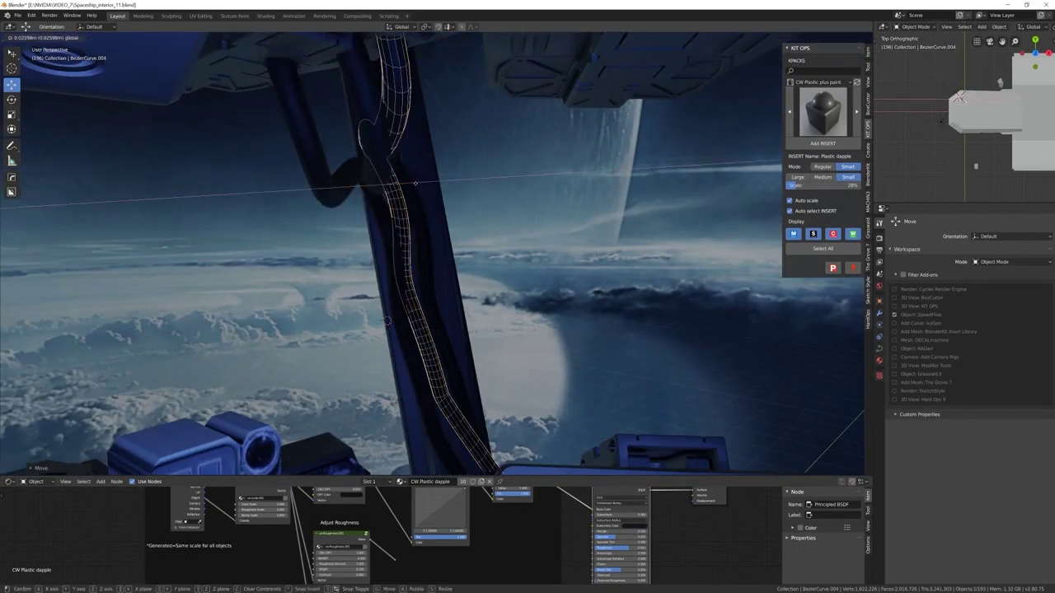
click(437, 188)
scroll(445, 191, down, 5)
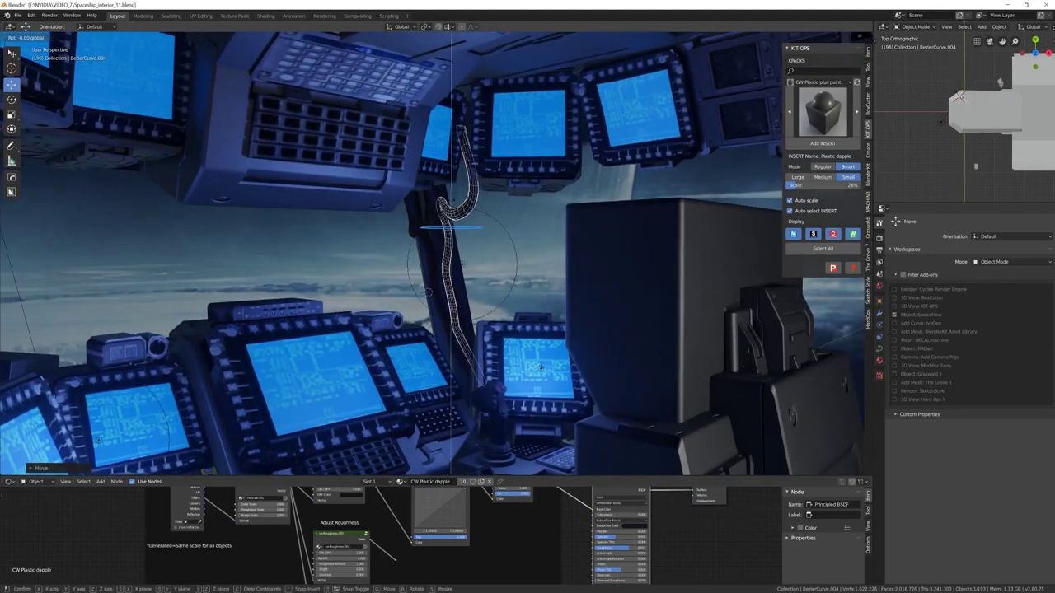
key(Escape)
key(KP_0)
click(751, 92)
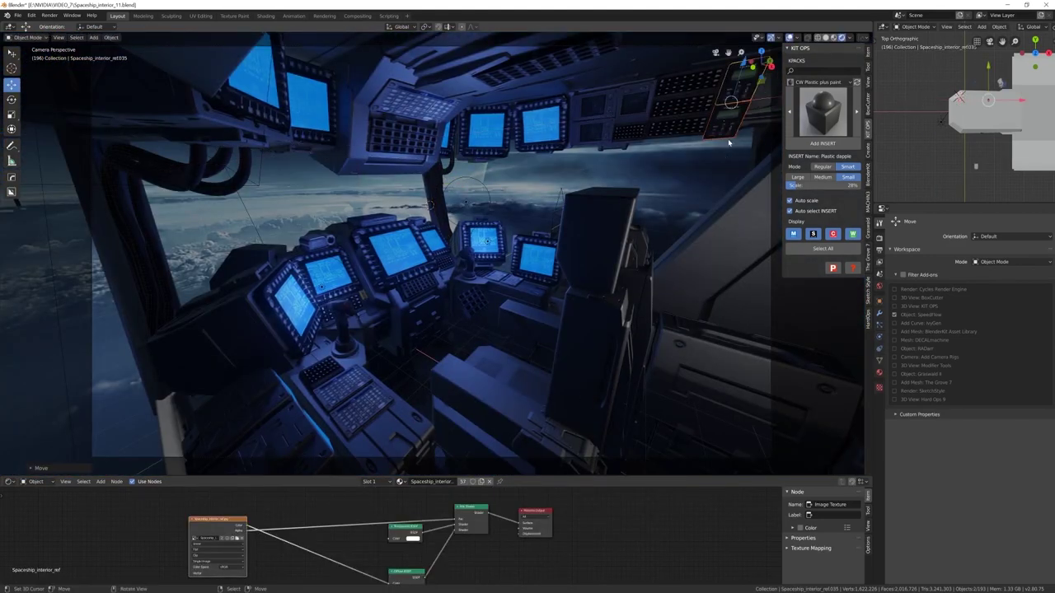
Position the blue light and duplicate the red light as a point light further right
key(Return)
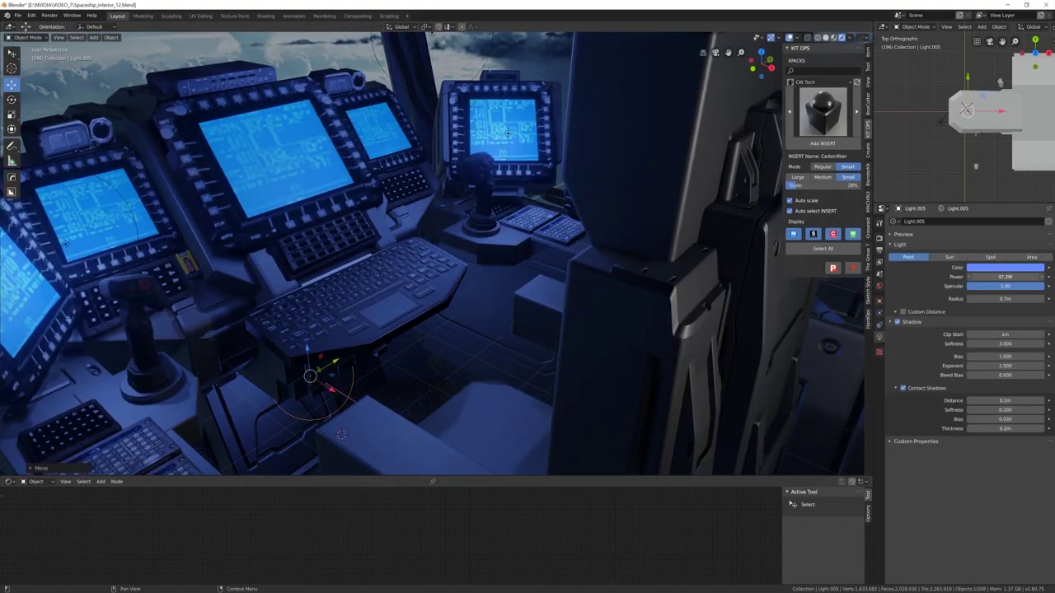
key(g)
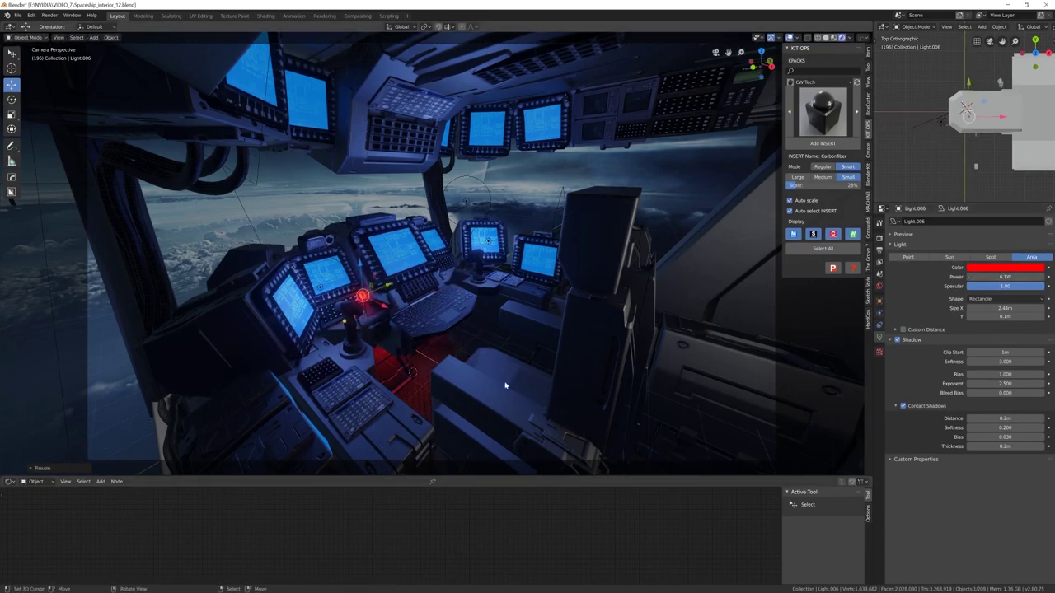
key(shift+d)
right_click(383, 294)
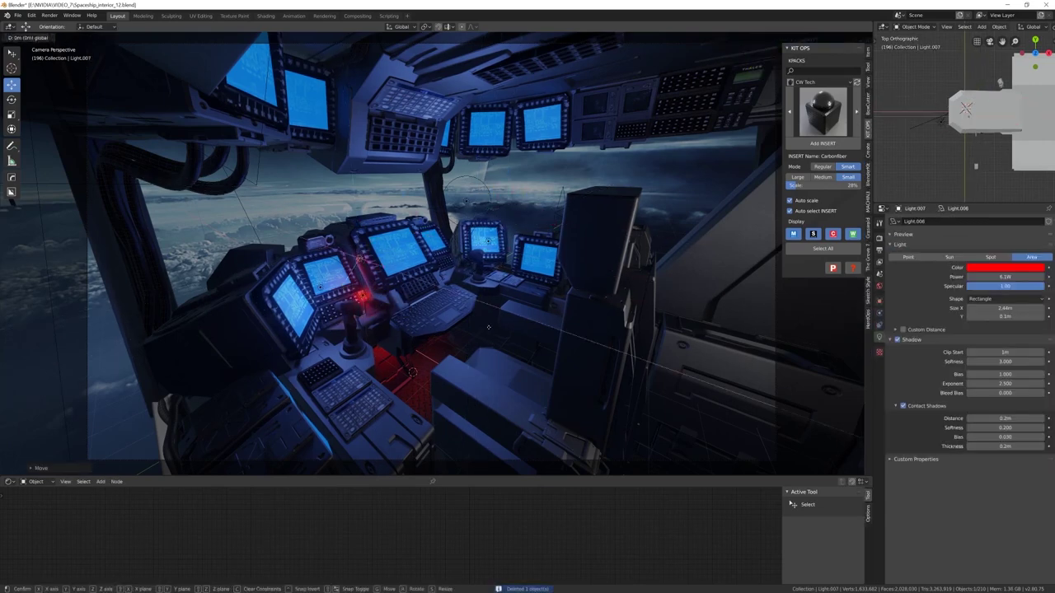
click(626, 272)
click(907, 257)
drag(1030, 52, 995, 68)
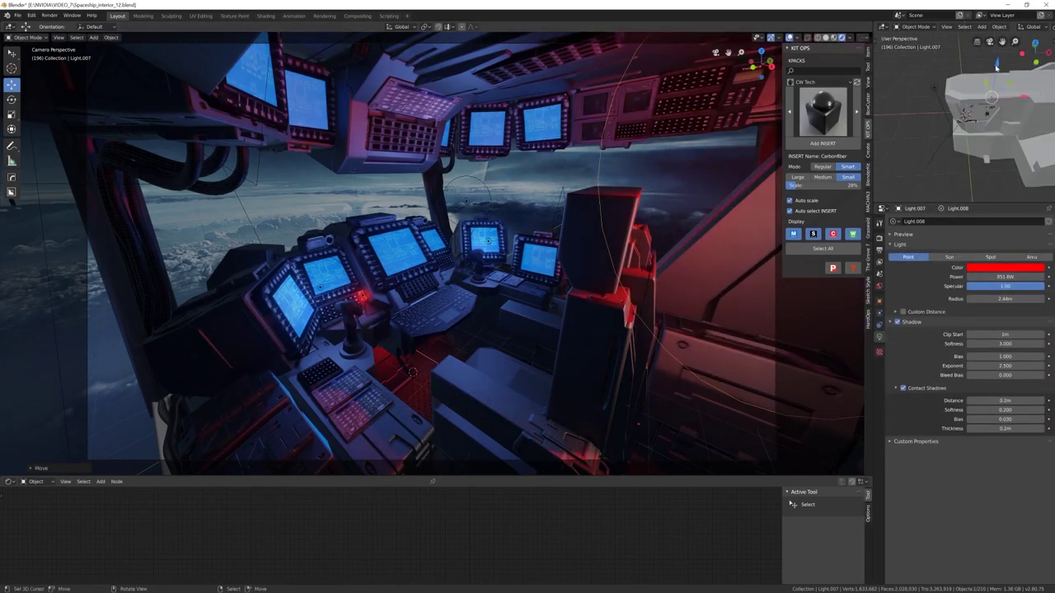
Delete the extra red light and edit the area light's colour
key(Delete)
click(412, 368)
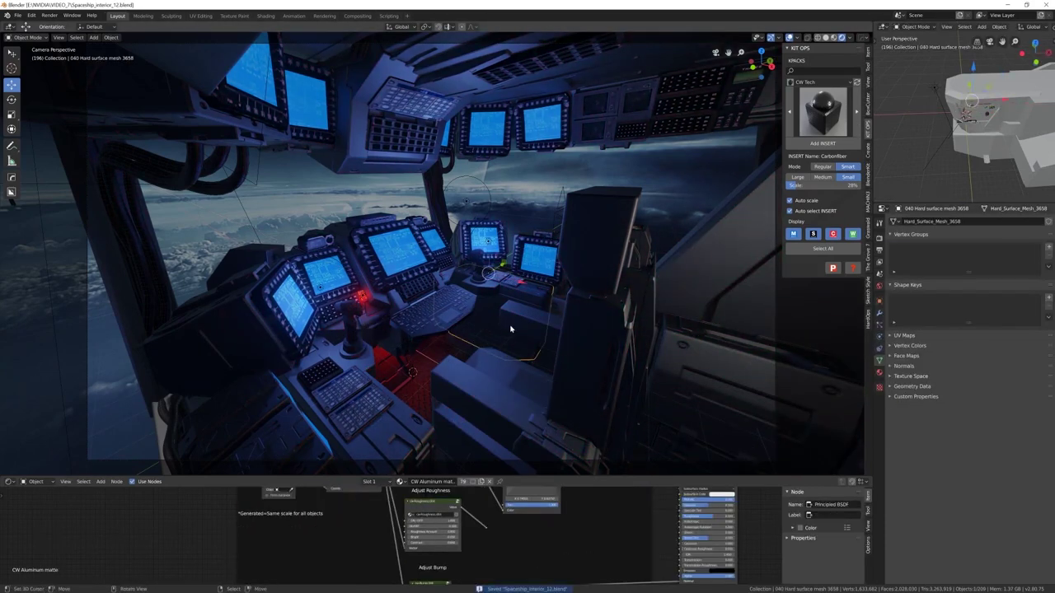
click(422, 326)
click(1005, 267)
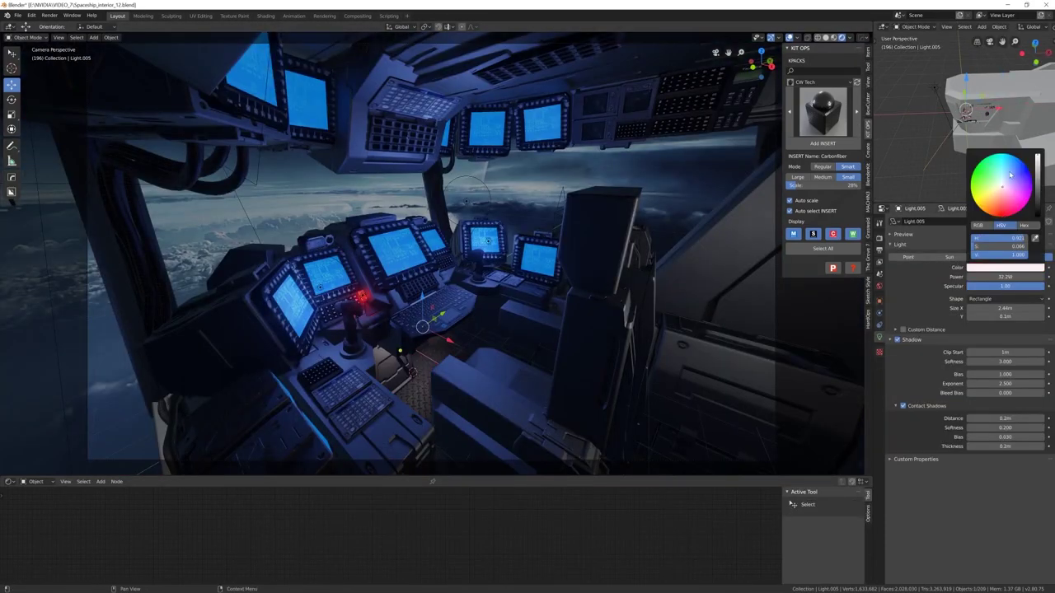
Duplicate and scale down the screen panel to add extra screens in the upper-right panel
click(562, 127)
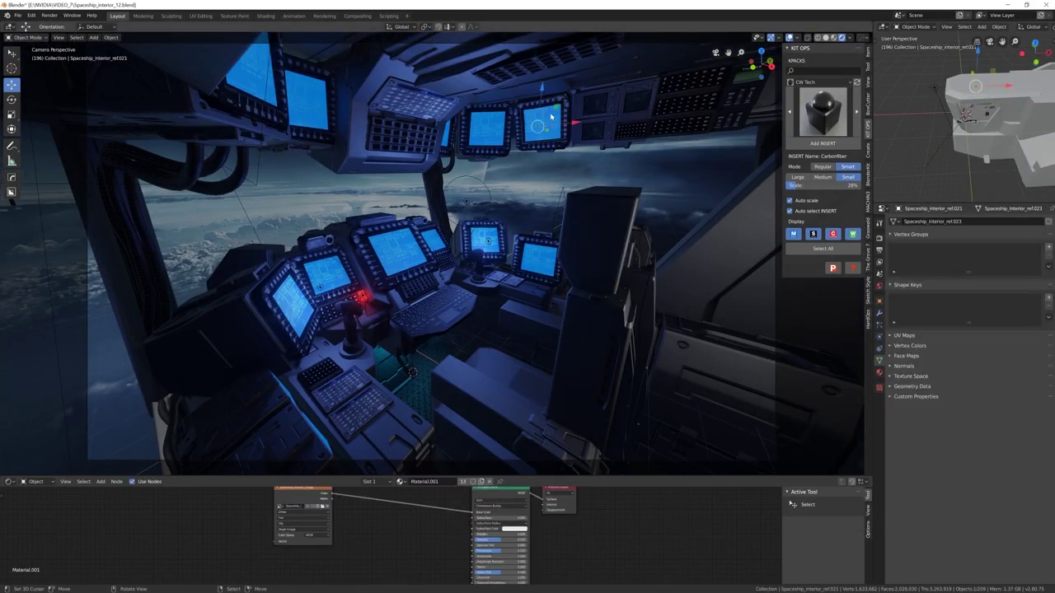
key(KP_Decimal)
scroll(601, 136, down, 3)
key(shift+d)
key(s)
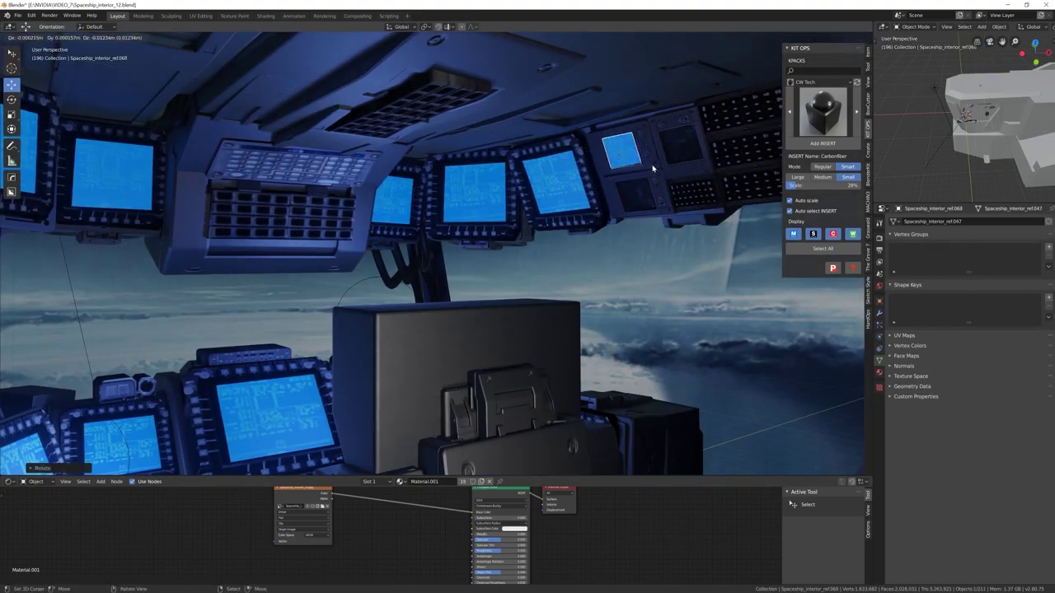
key(shift+d)
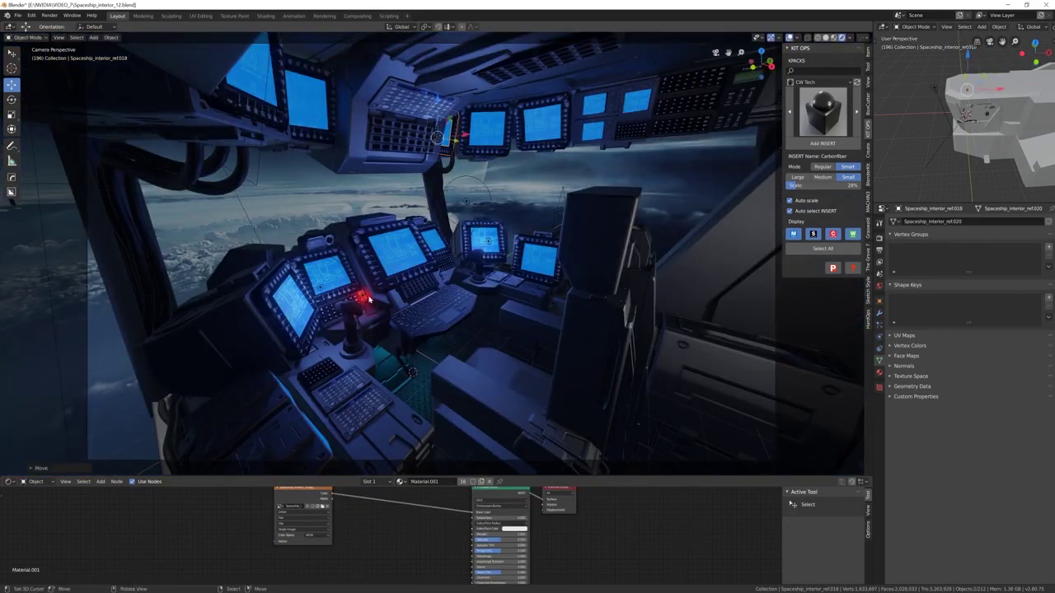
Turn the point light blue and move it beside the centre monitors
click(909, 258)
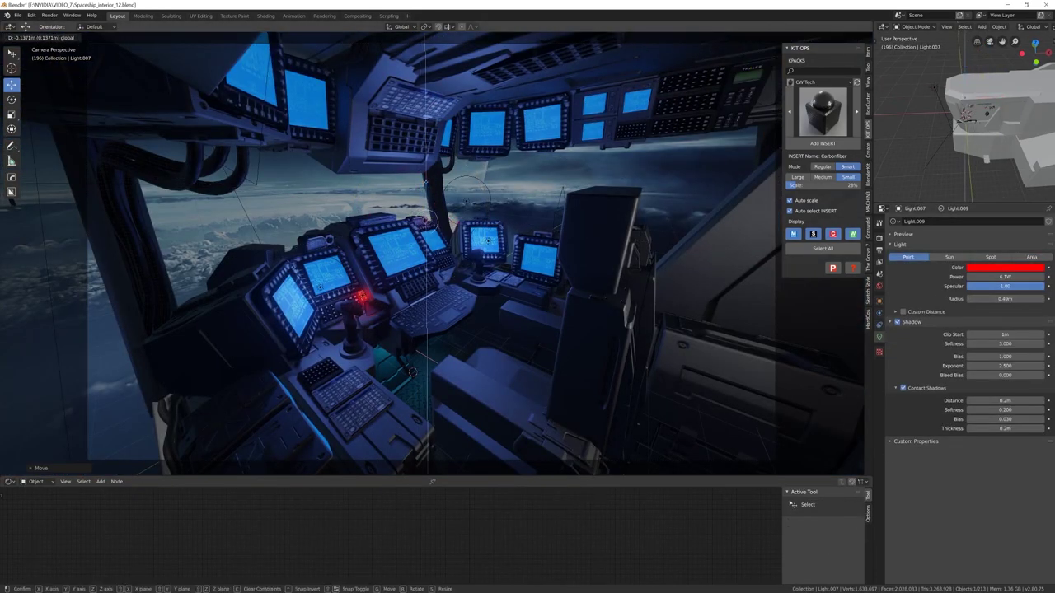
click(1005, 268)
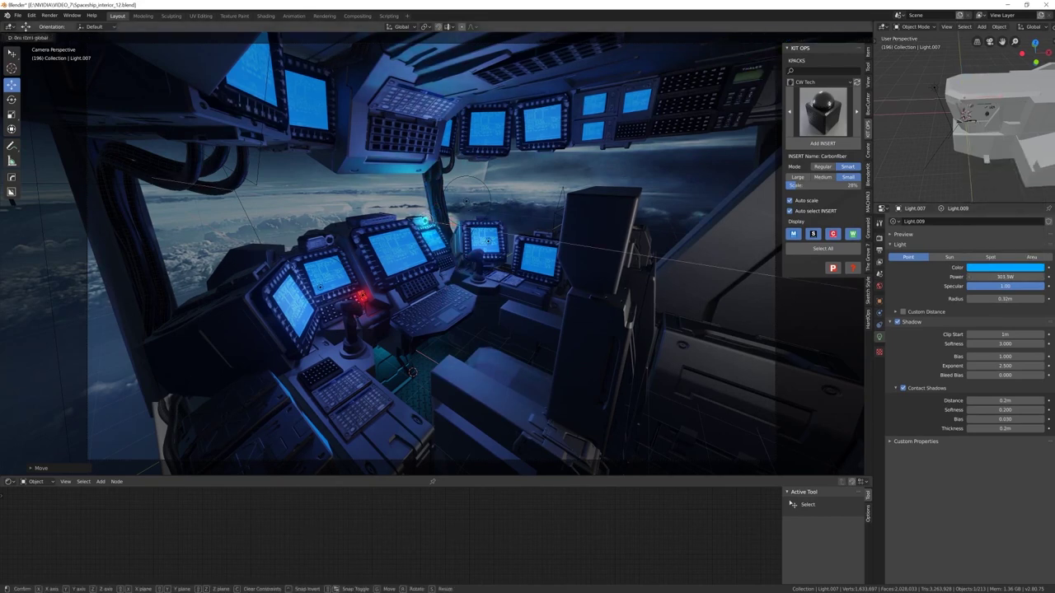
key(Return)
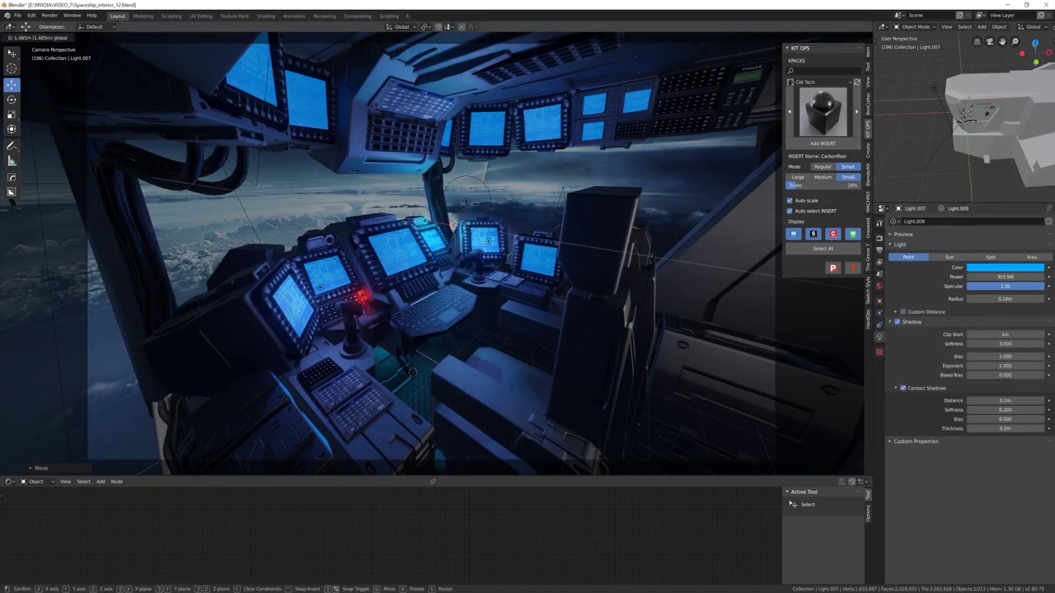
click(500, 349)
click(424, 221)
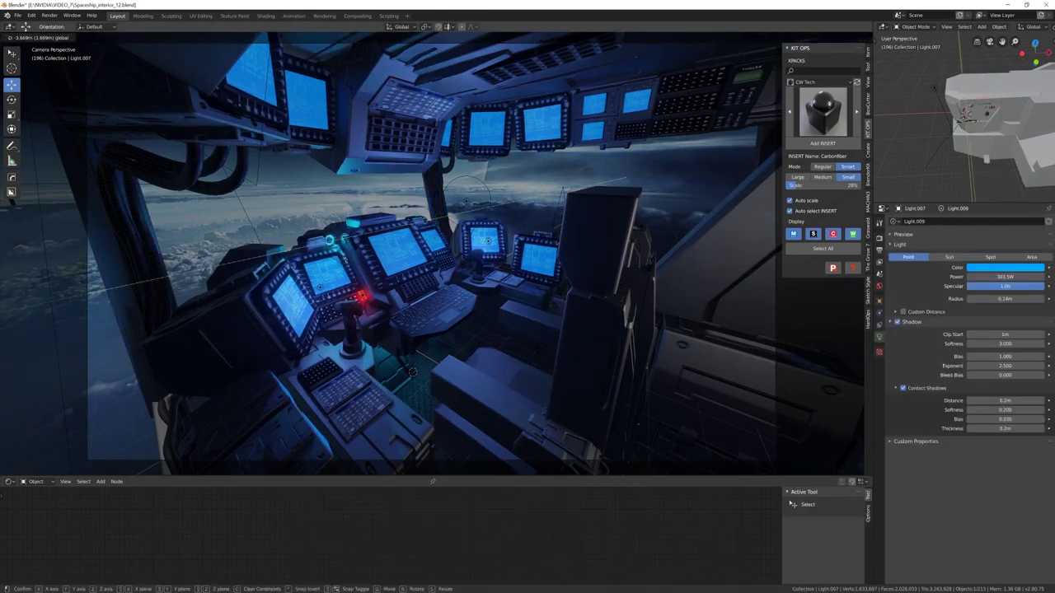
Duplicate the blue light, then undo the deletion to restore the moved copy
key(shift+d)
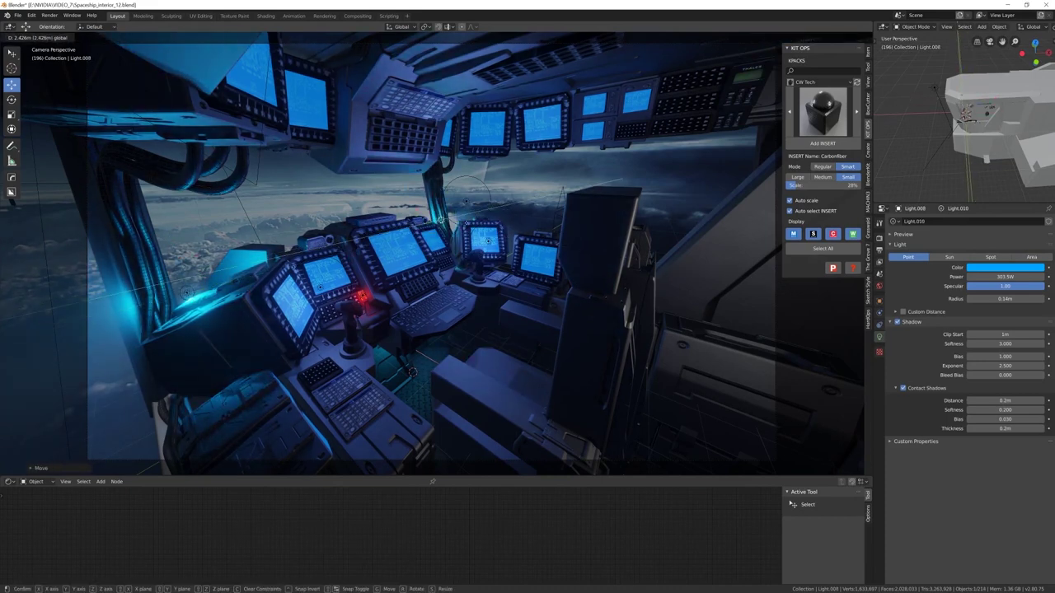
key(Delete)
key(ctrl+z)
key(ctrl+z)
key(ctrl+z)
key(ctrl+z)
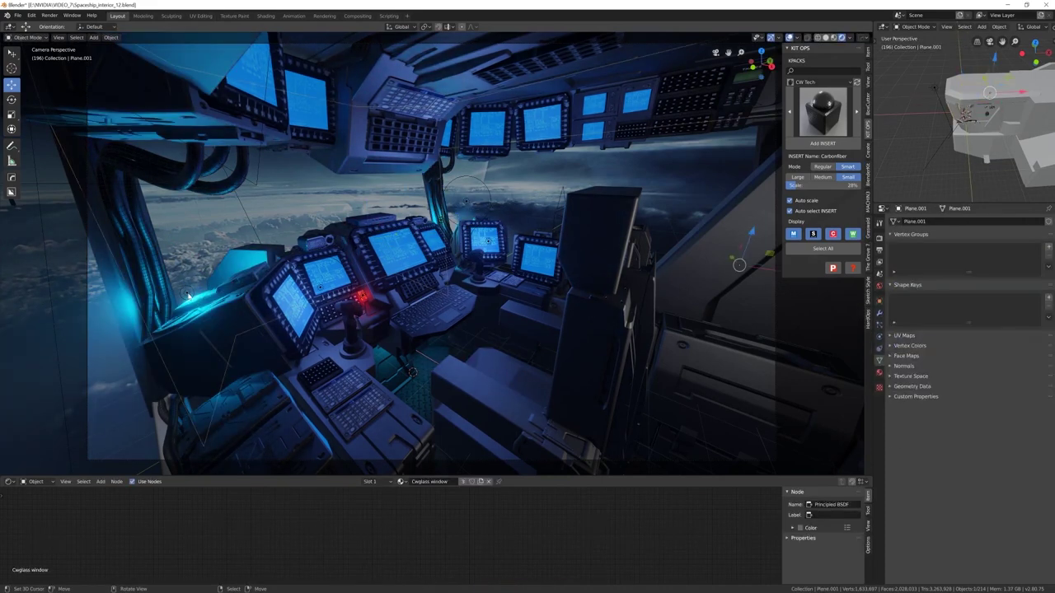
key(ctrl+z)
key(ctrl+z)
key(ctrl+z)
key(ctrl+z)
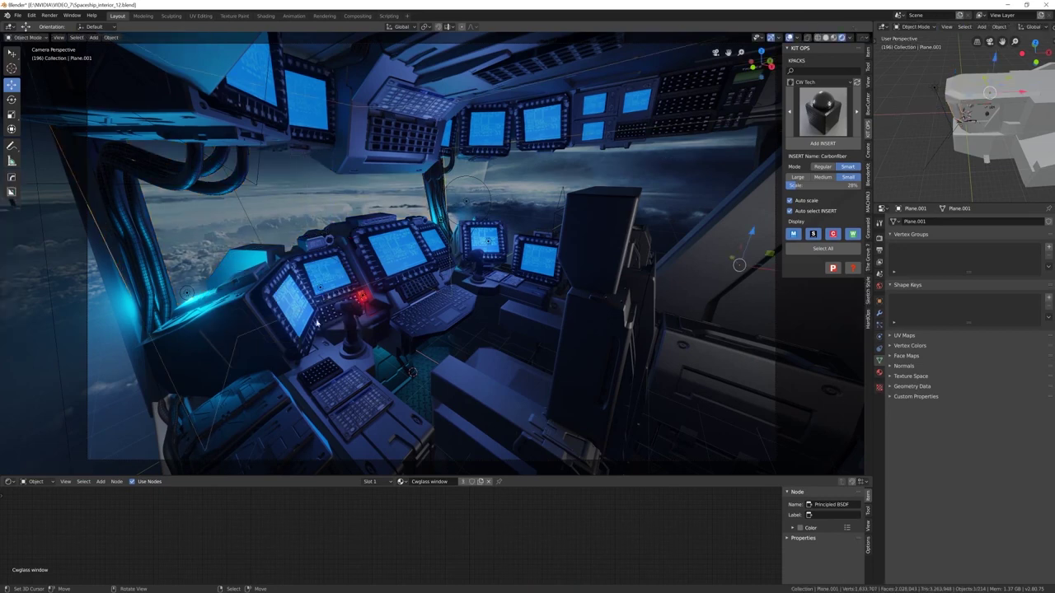
key(ctrl+z)
key(ctrl+z)
key(ctrl+z)
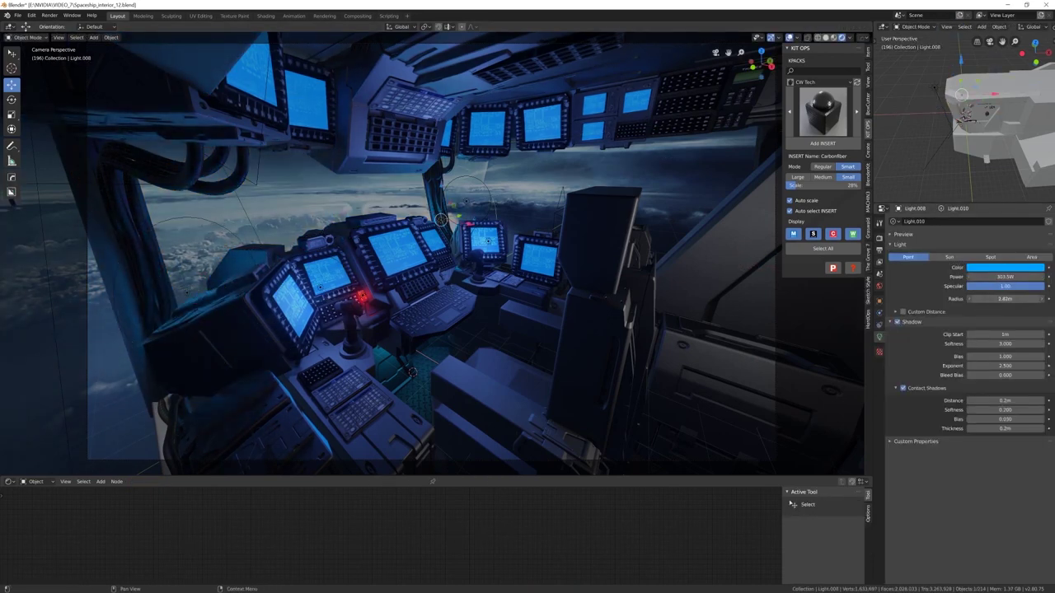
Set the Eevee shadow cube size to 2048px in Render Properties
click(878, 238)
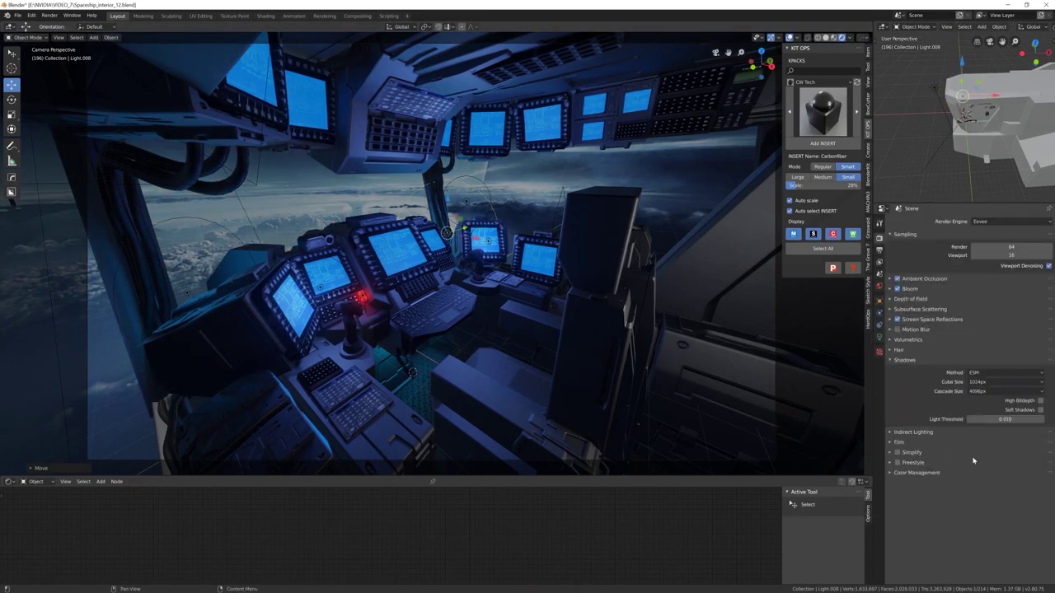
click(1001, 382)
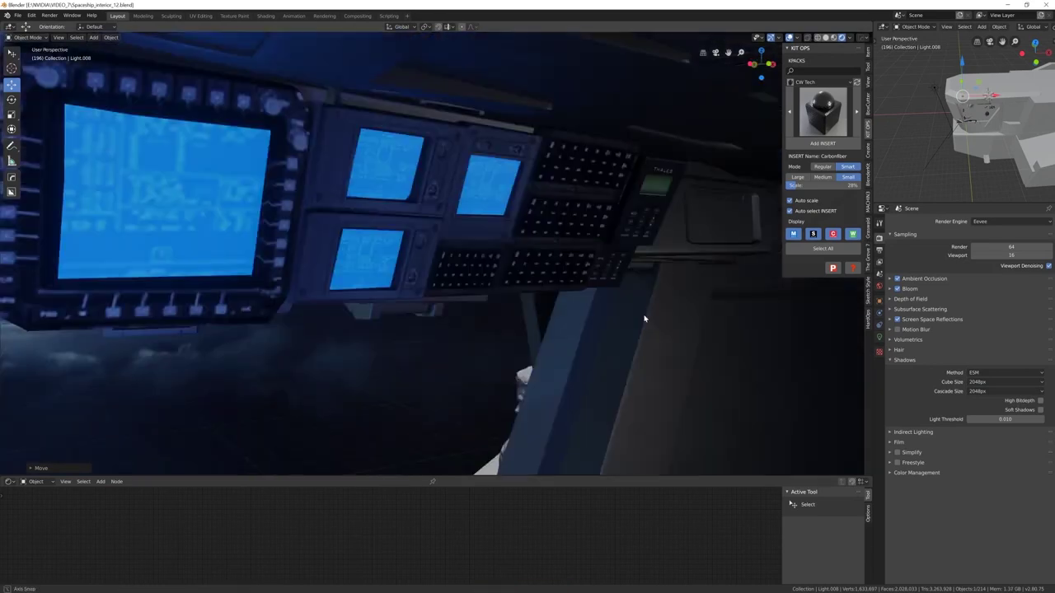
scroll(672, 311, up, 3)
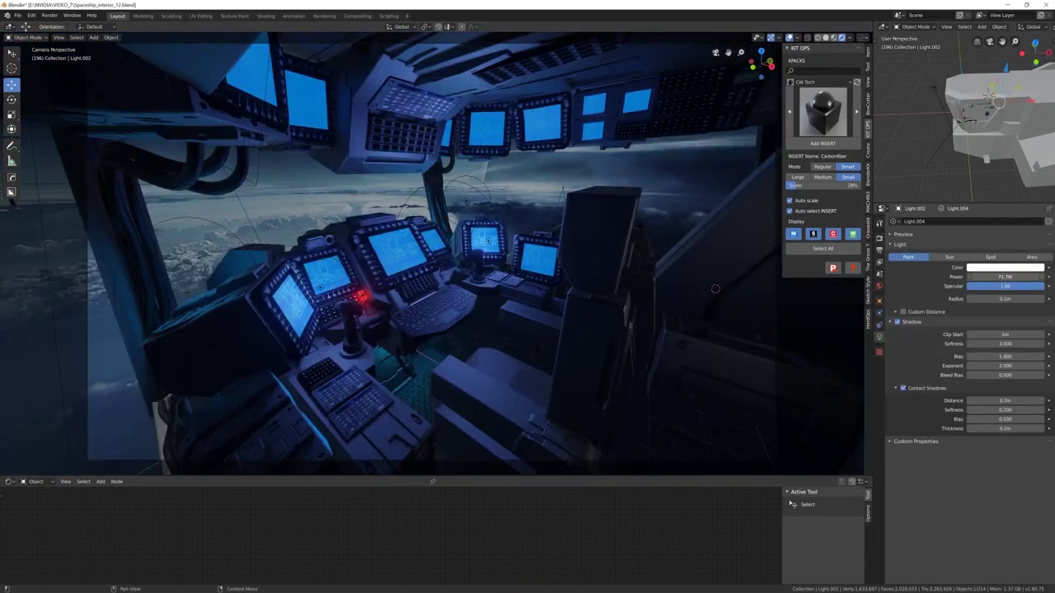
Make Light.002 light blue and place a duplicate of it near the pilot seat
click(1010, 188)
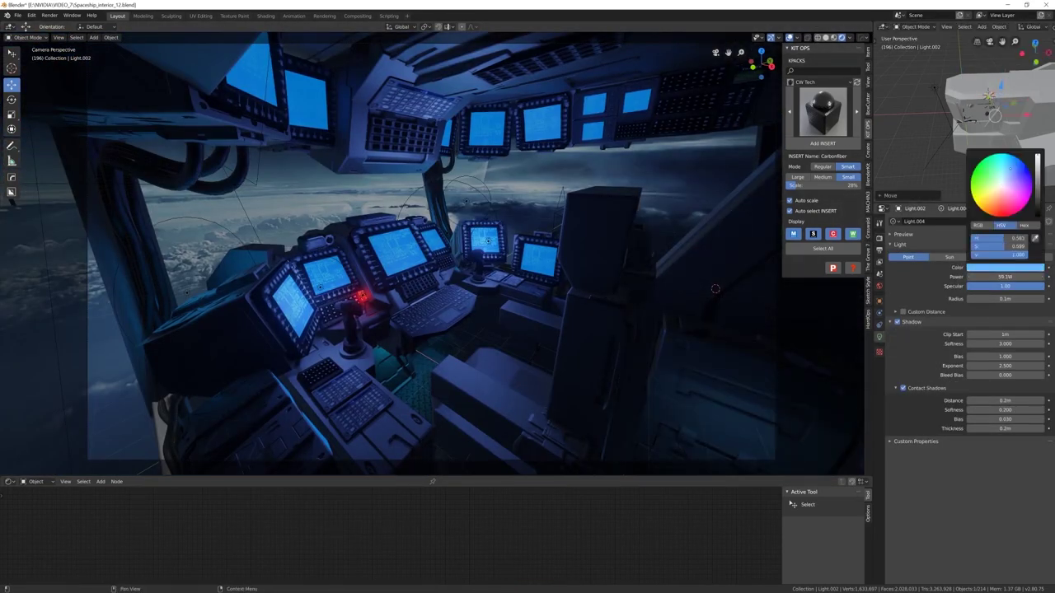
scroll(936, 96, up, 3)
key(shift+d)
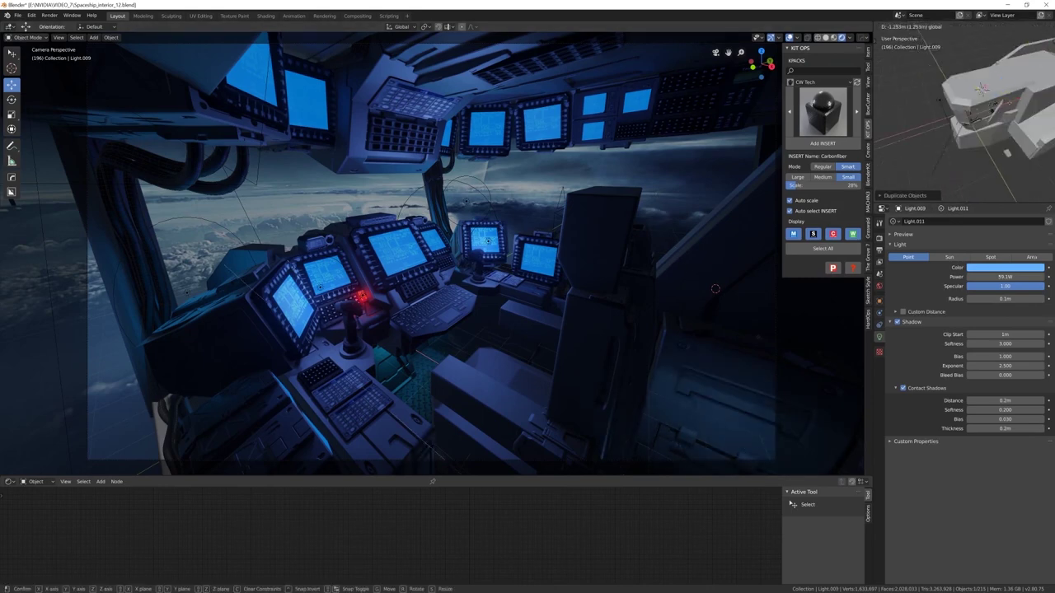
click(421, 393)
middle_drag(421, 394, 562, 375)
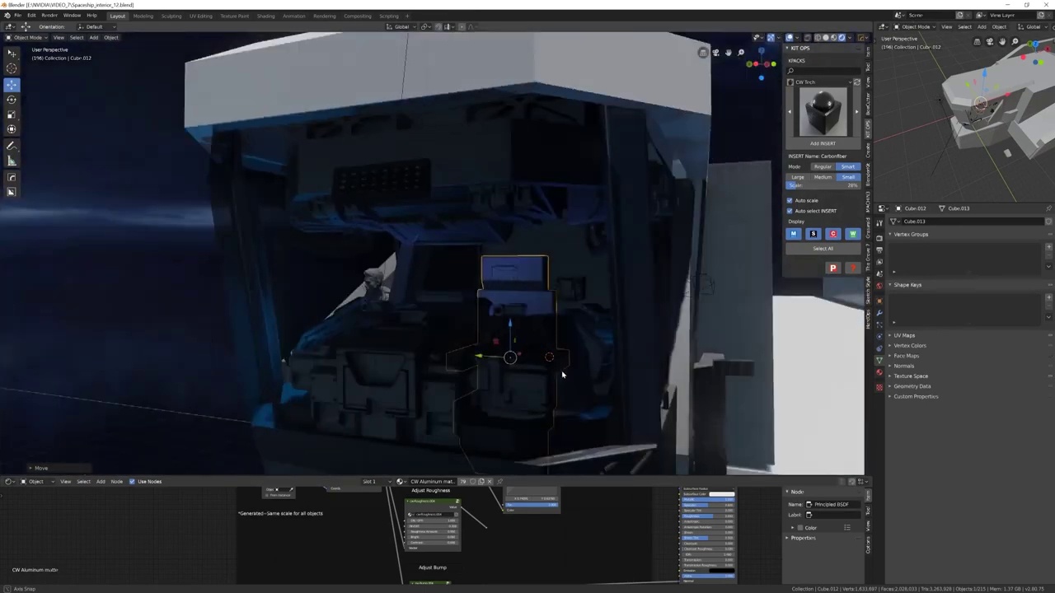
Briefly edit the seat block mesh, then return to the cockpit camera view
key(KP_Decimal)
key(Tab)
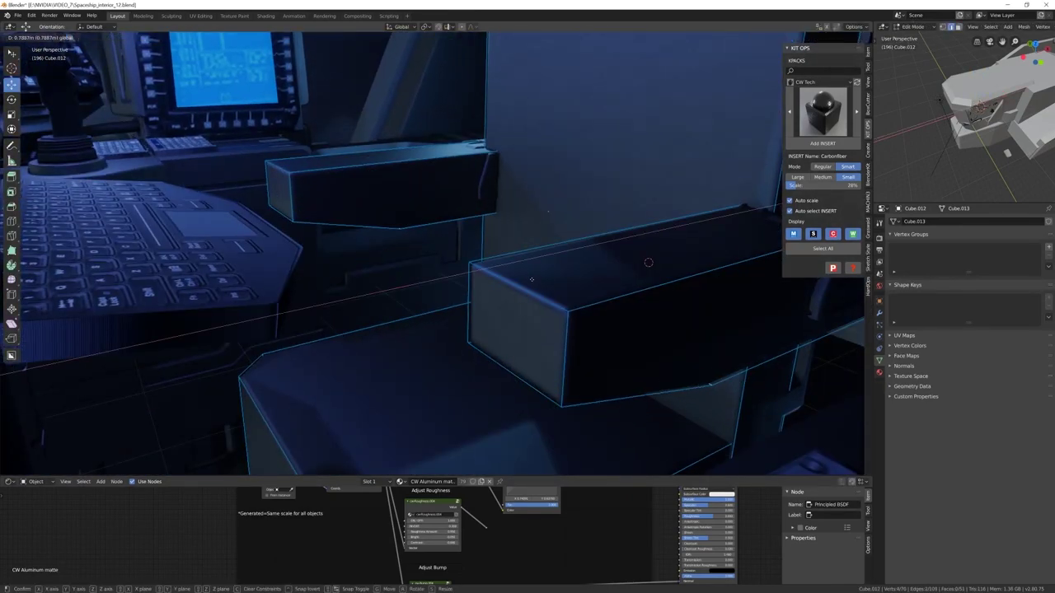
key(Escape)
key(Tab)
key(KP_0)
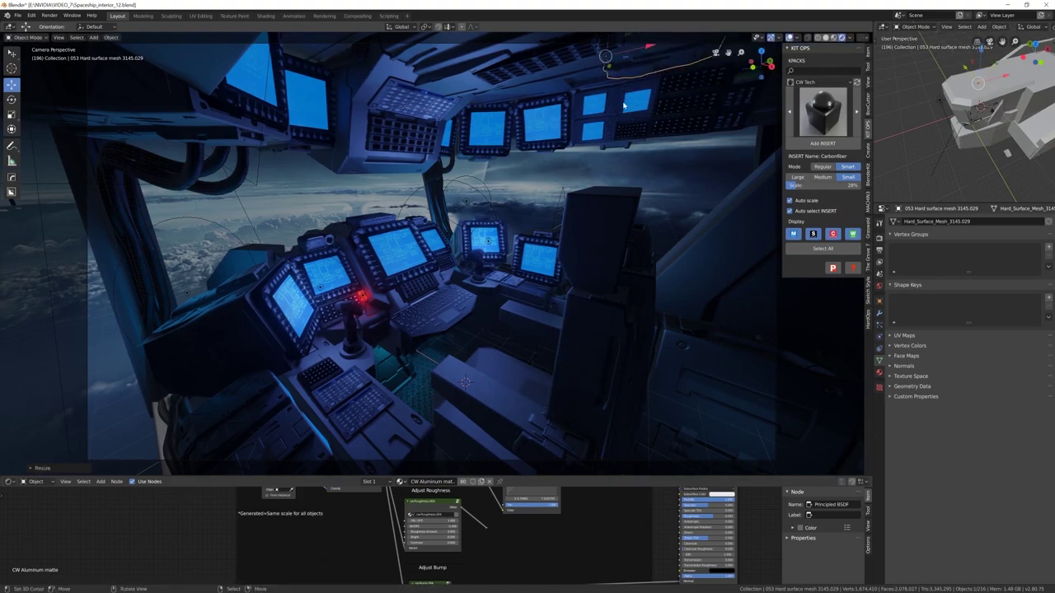
Move the ceiling panel further to the right
middle_drag(623, 104, 576, 131)
key(KP_Decimal)
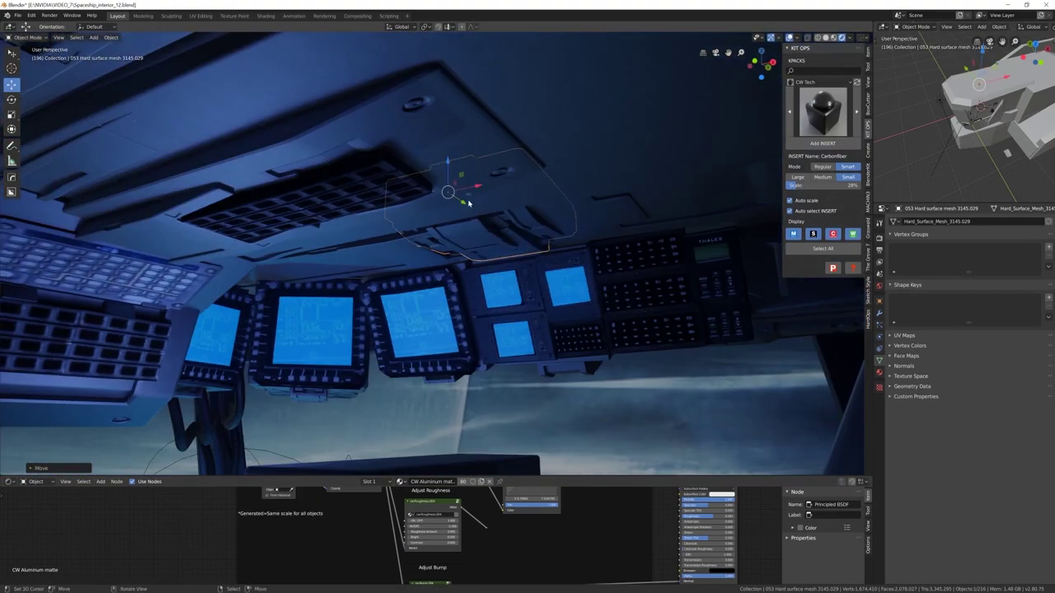
key(g)
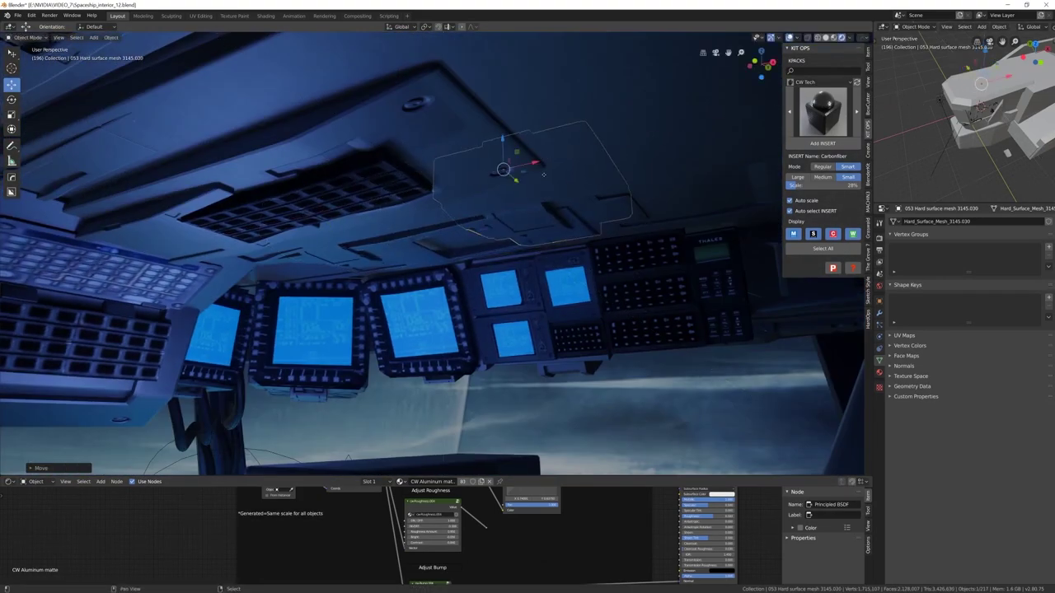
click(627, 188)
middle_drag(627, 187, 511, 236)
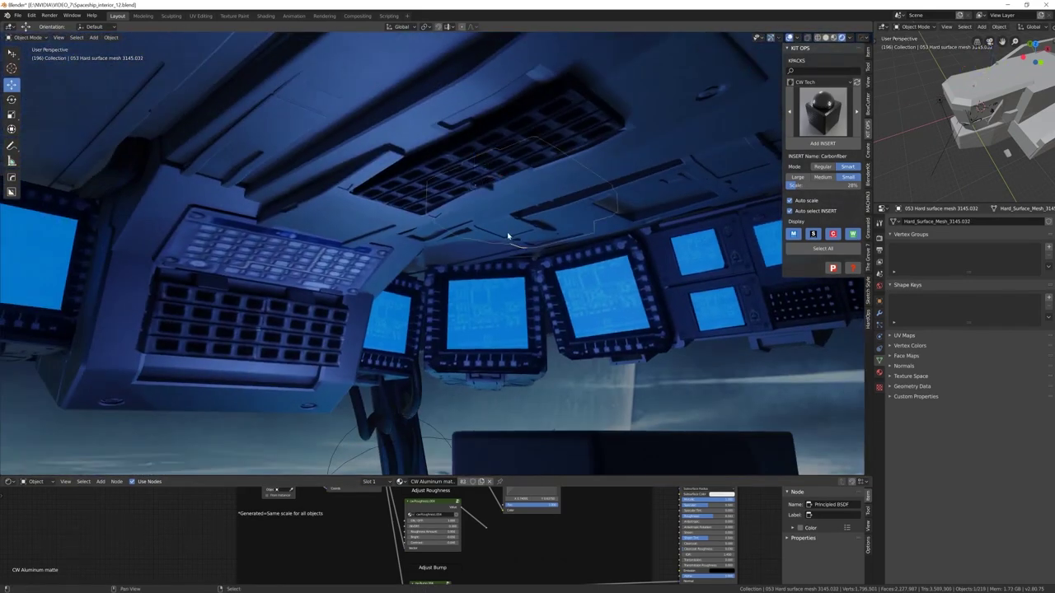
Place two duplicates of the ceiling panel along the ceiling, then duplicate the orange cable
key(shift+d)
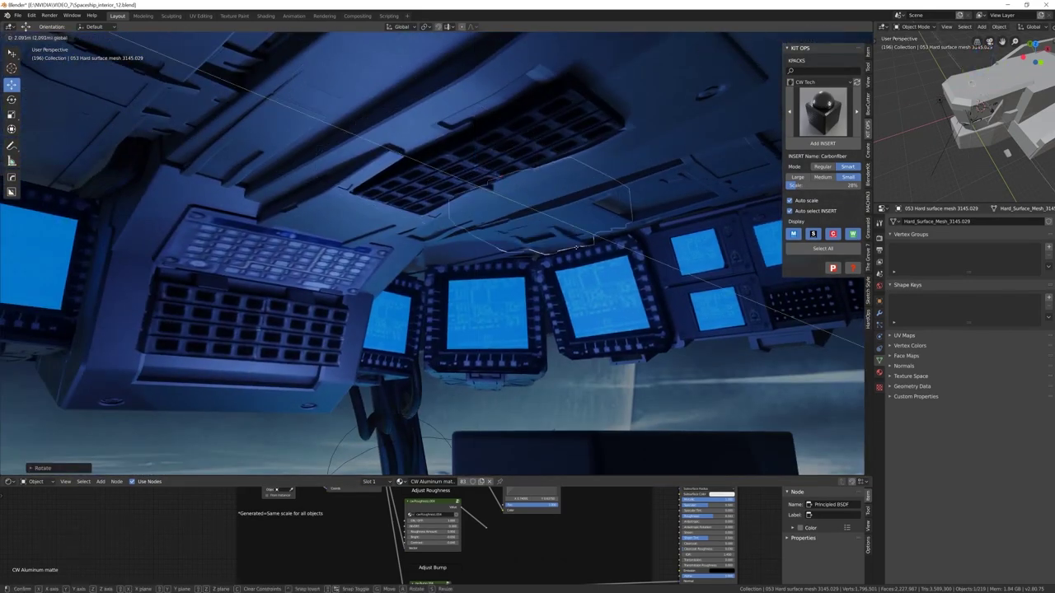
click(552, 245)
middle_drag(551, 246, 384, 290)
key(shift+d)
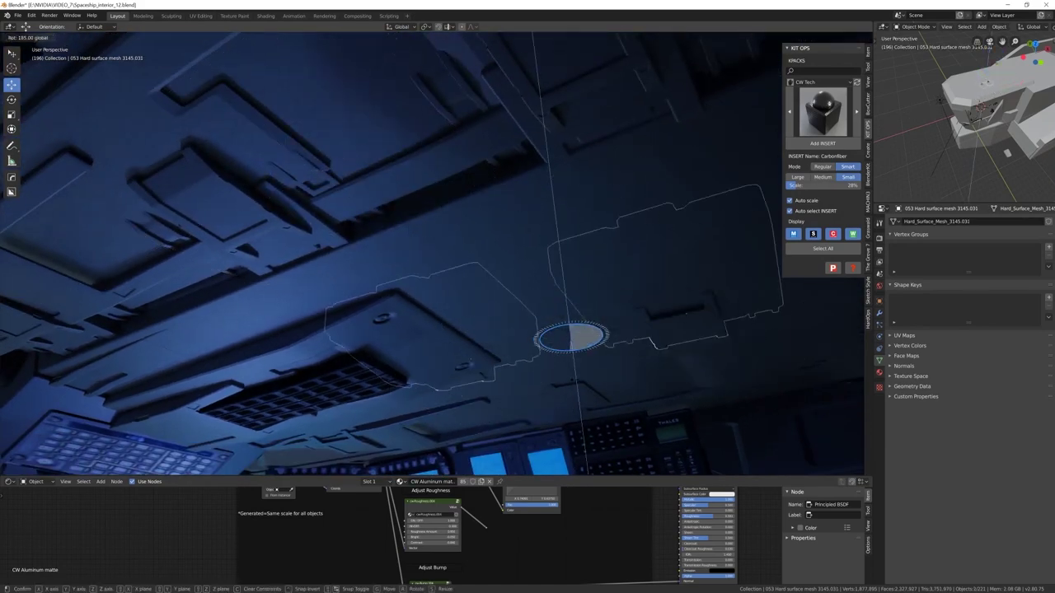
click(616, 376)
key(KP_0)
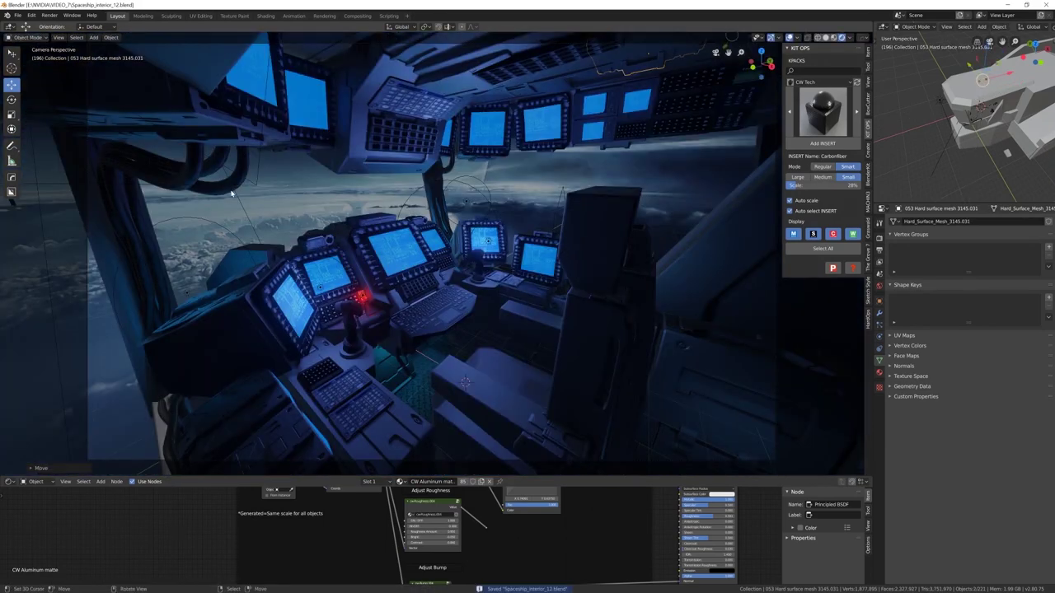
click(231, 194)
key(shift+d)
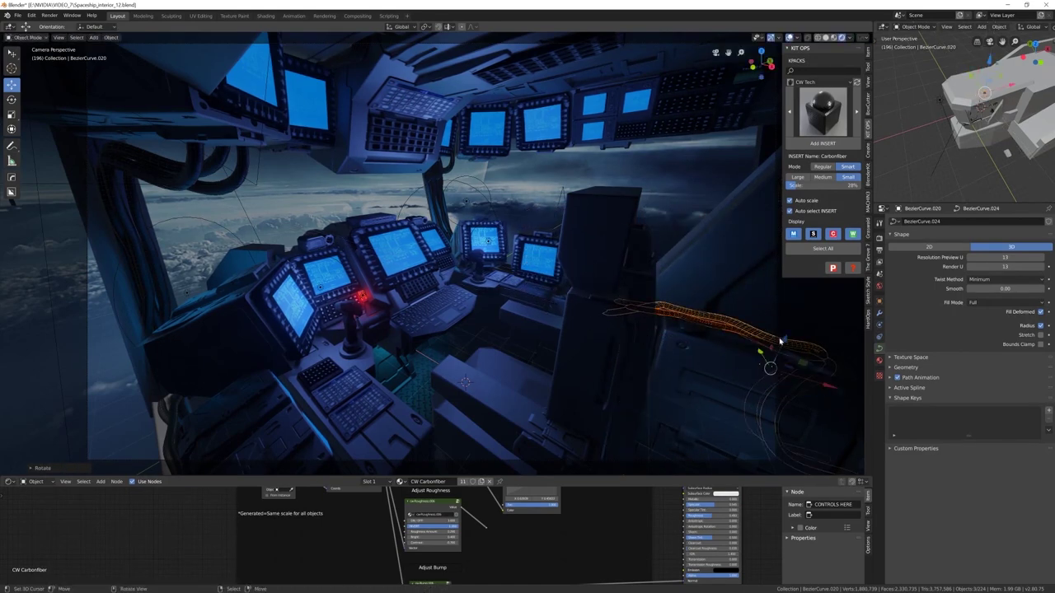
Rotate the duplicated orange cable beside the right console and frame the neighbouring object
key(r)
click(733, 330)
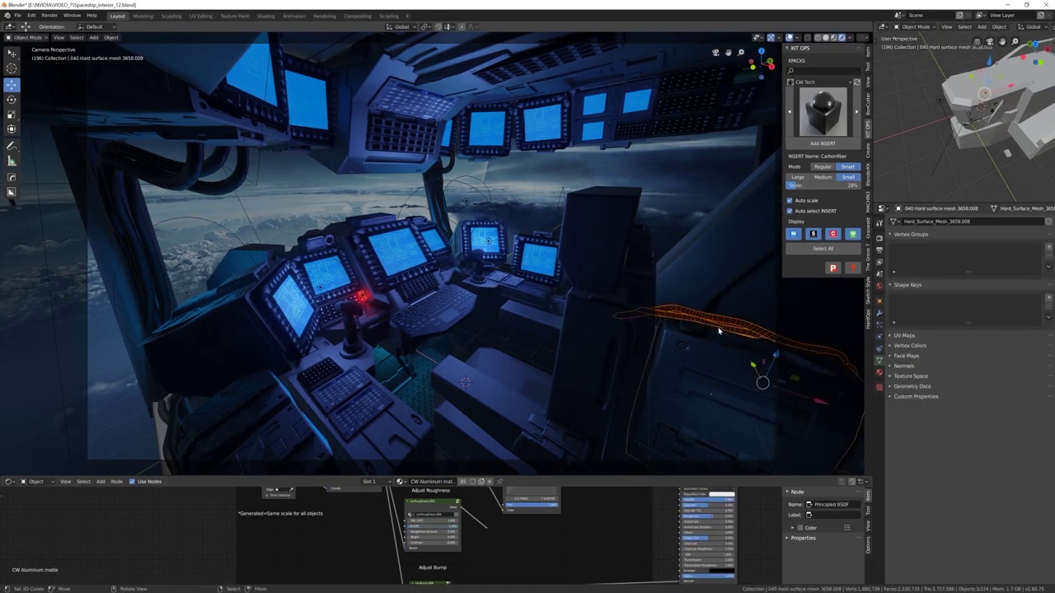
key(KP_Decimal)
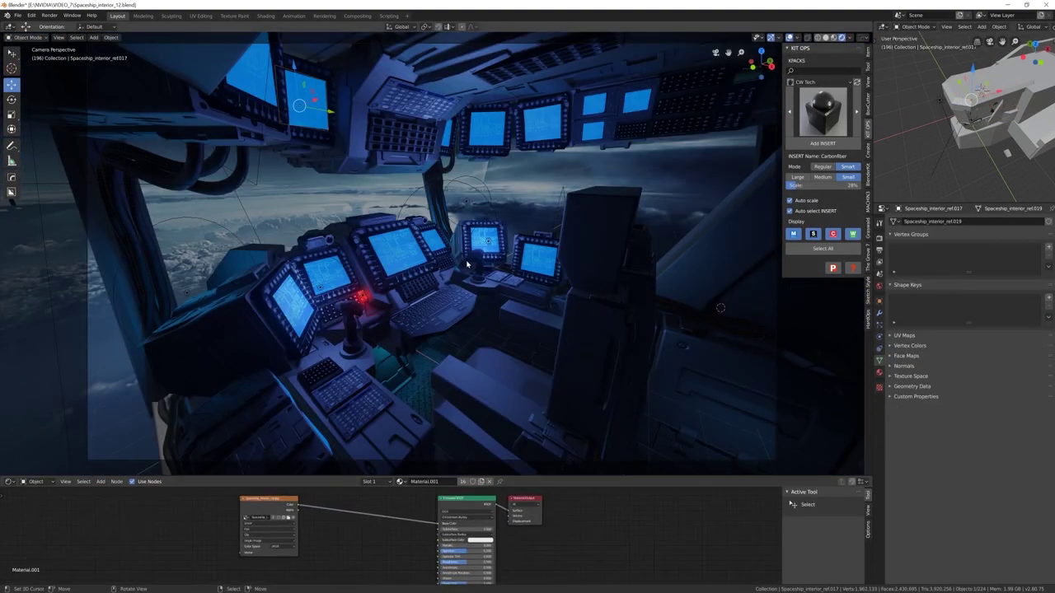
Duplicate a blue point light several times to place copies above the upper screens
click(467, 264)
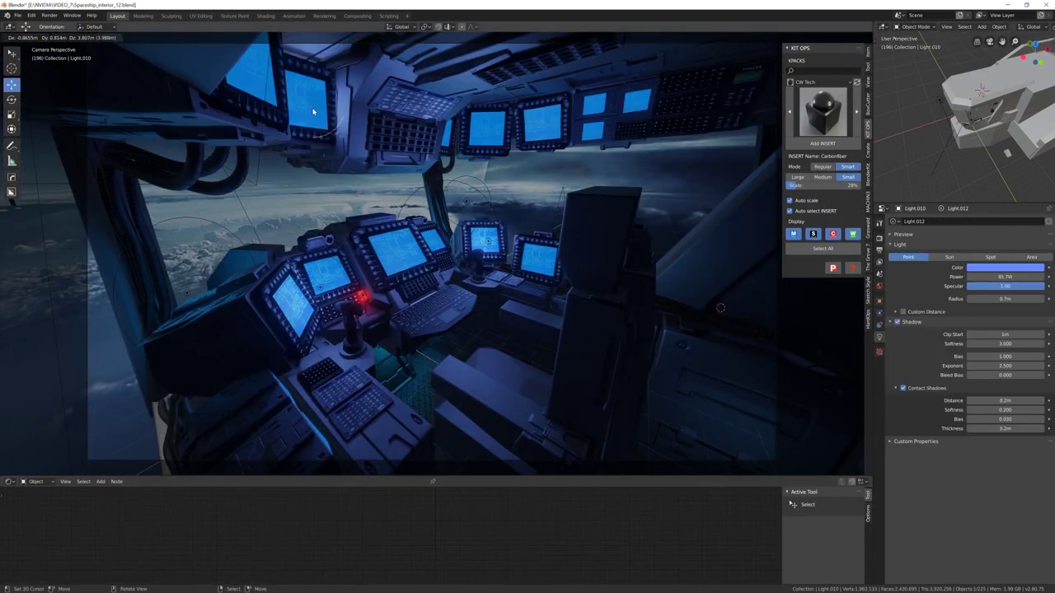
key(shift+d)
key(Return)
key(shift+d)
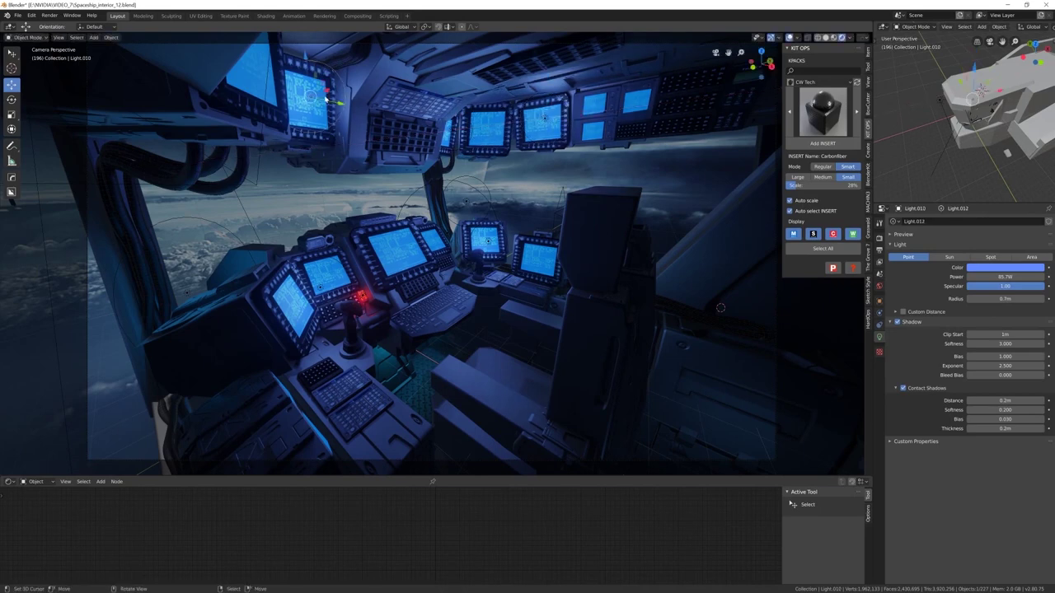
key(shift+d)
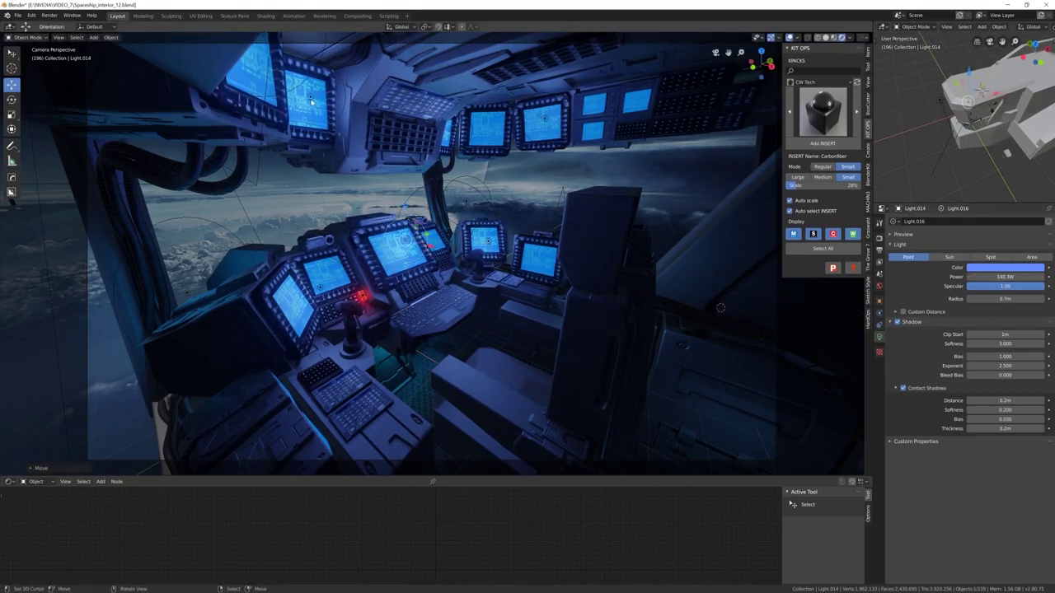
key(shift+d)
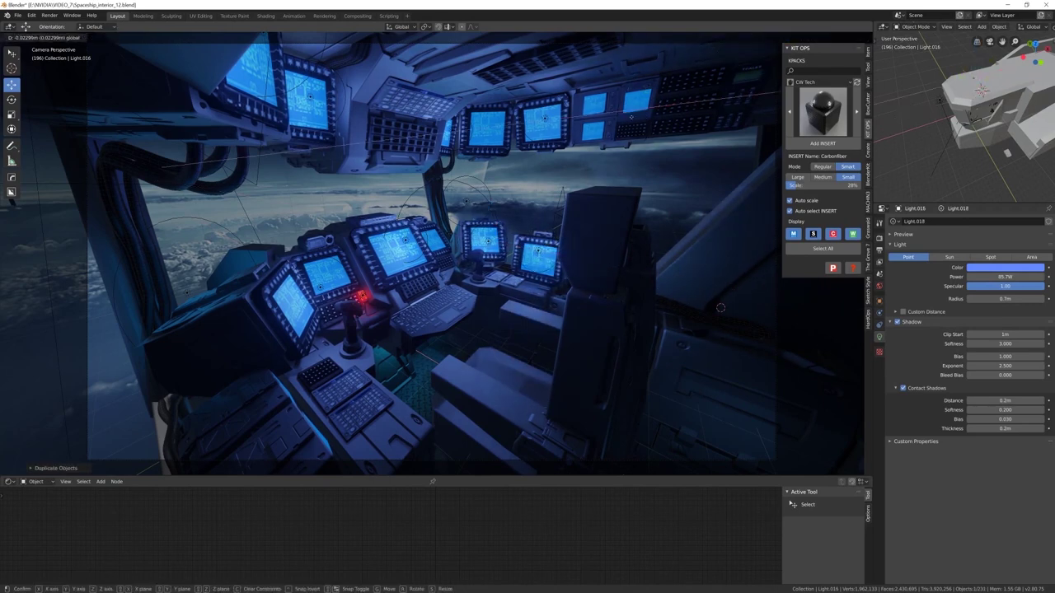
key(Return)
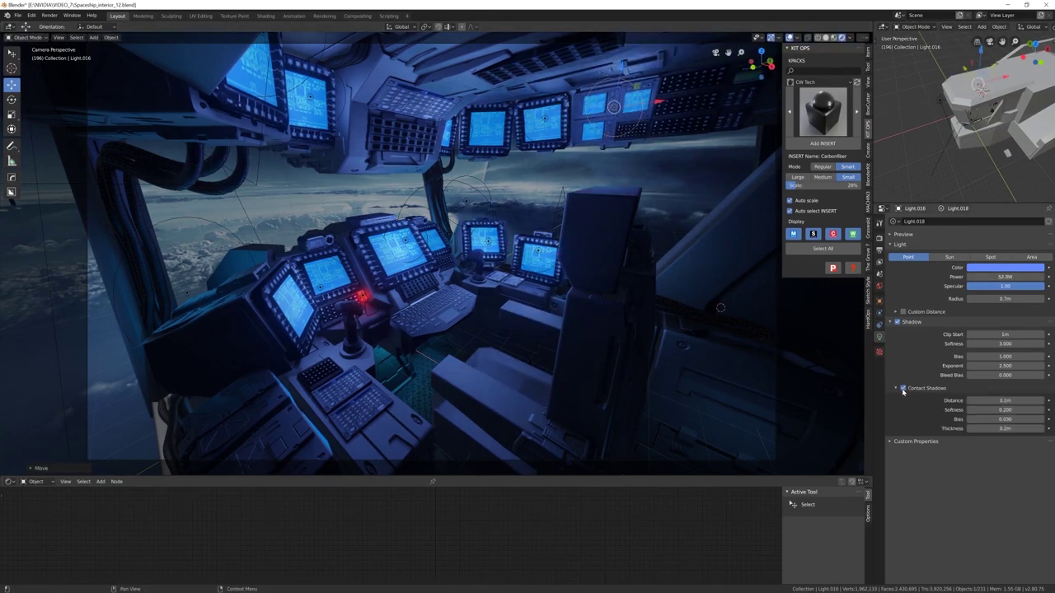
Select the box and add a screw-style decal from the DECALmachine library
click(692, 273)
key(d)
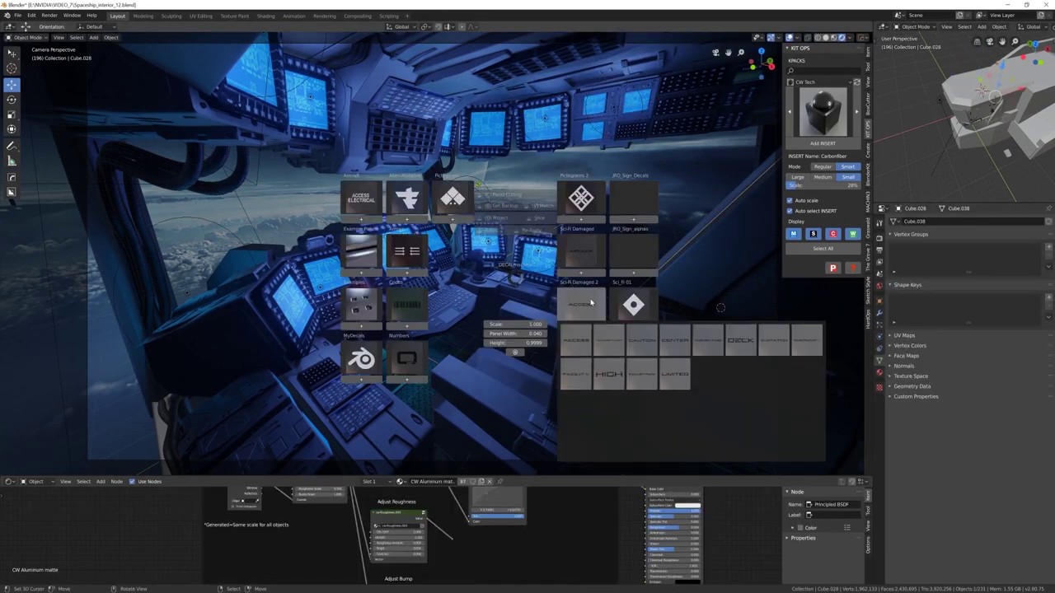
mouse_move(359, 305)
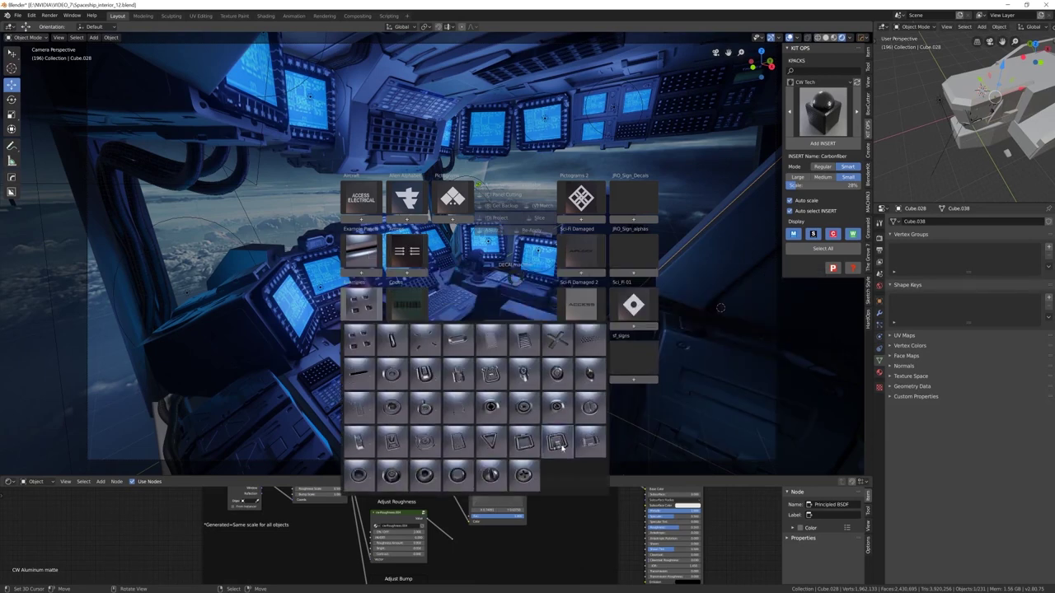
click(558, 445)
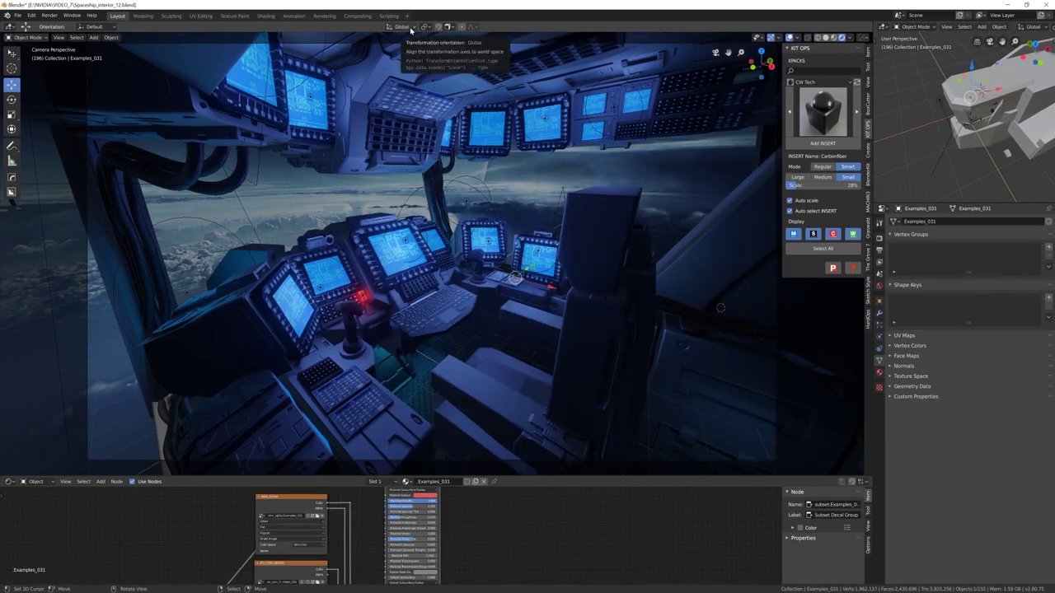
Insert the perforated vent decal and snap it up onto the box face
key(d)
click(247, 259)
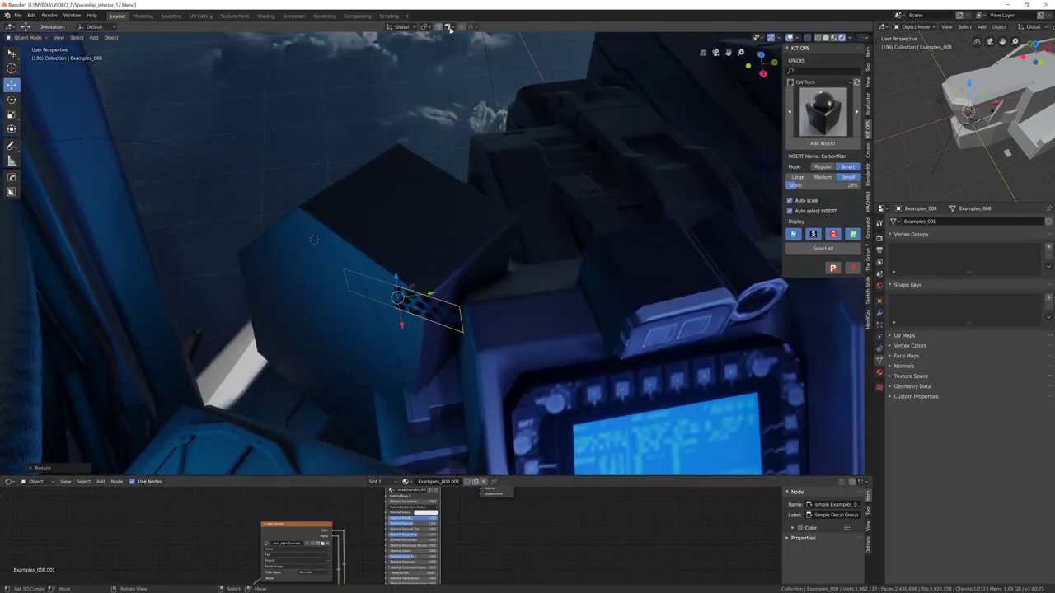
click(447, 26)
key(g)
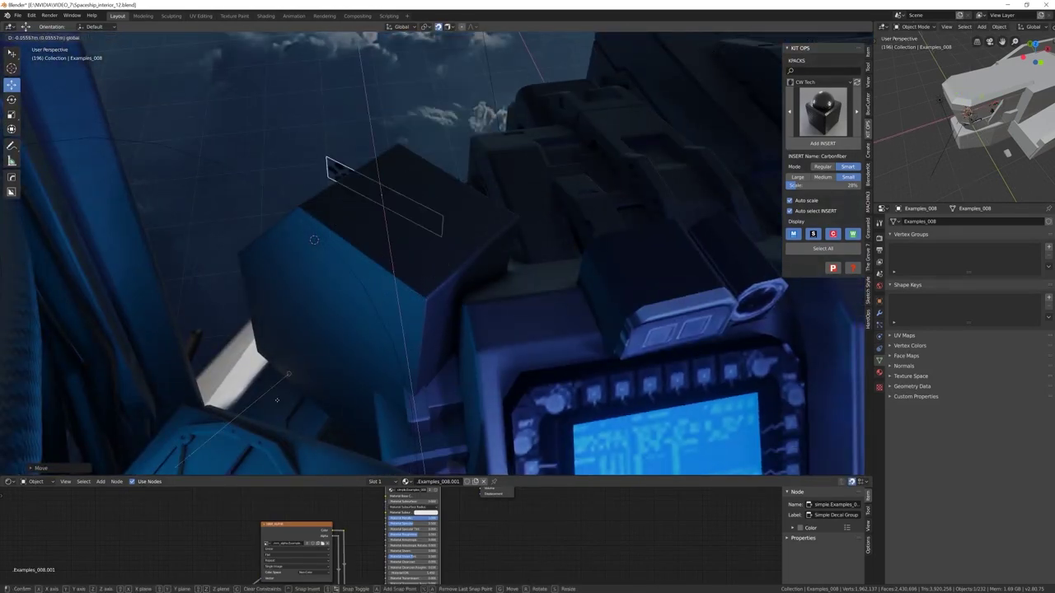
click(314, 239)
key(KP_Decimal)
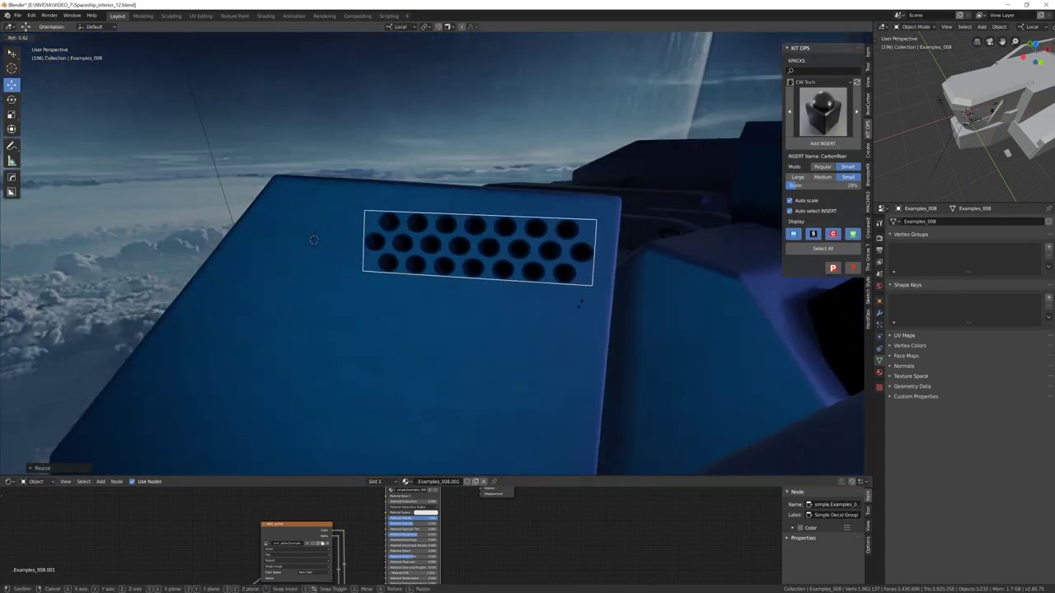
Scale the vent decal and extrude the box's front face inward into an enlarged recess
key(s)
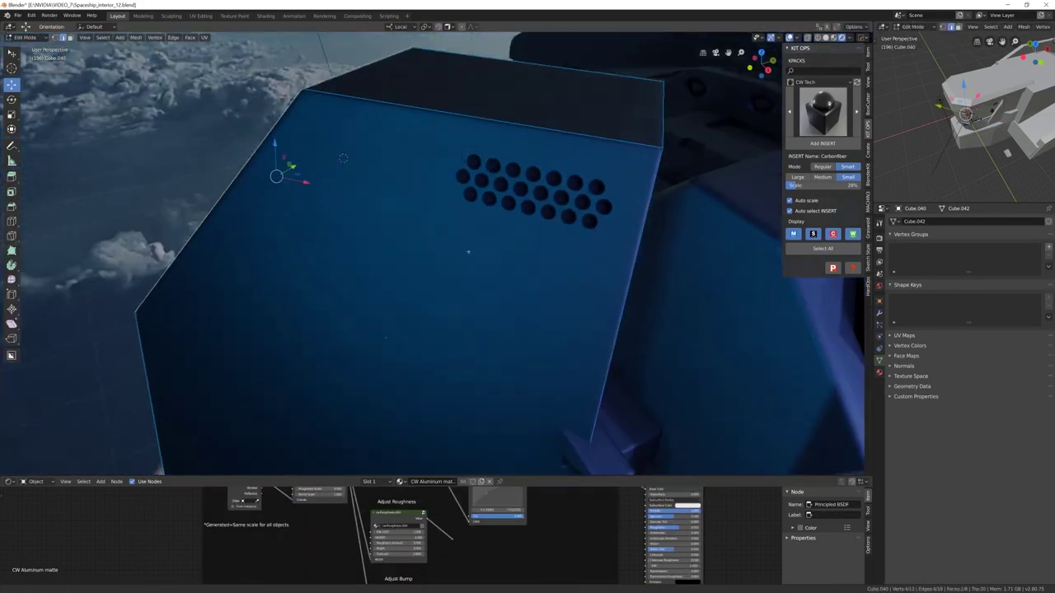
middle_drag(470, 248, 461, 302)
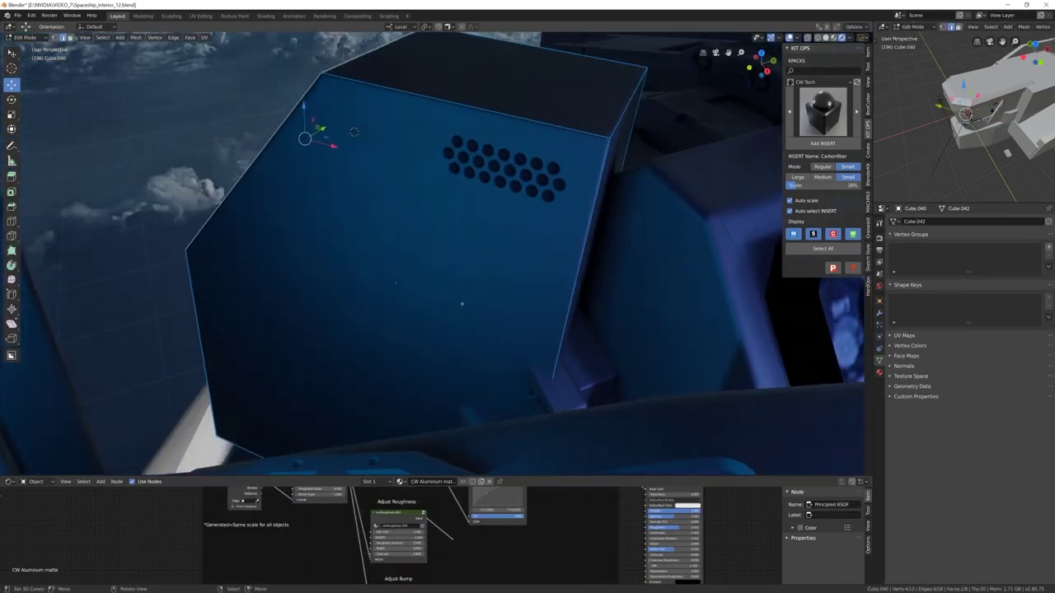
click(542, 305)
click(395, 281)
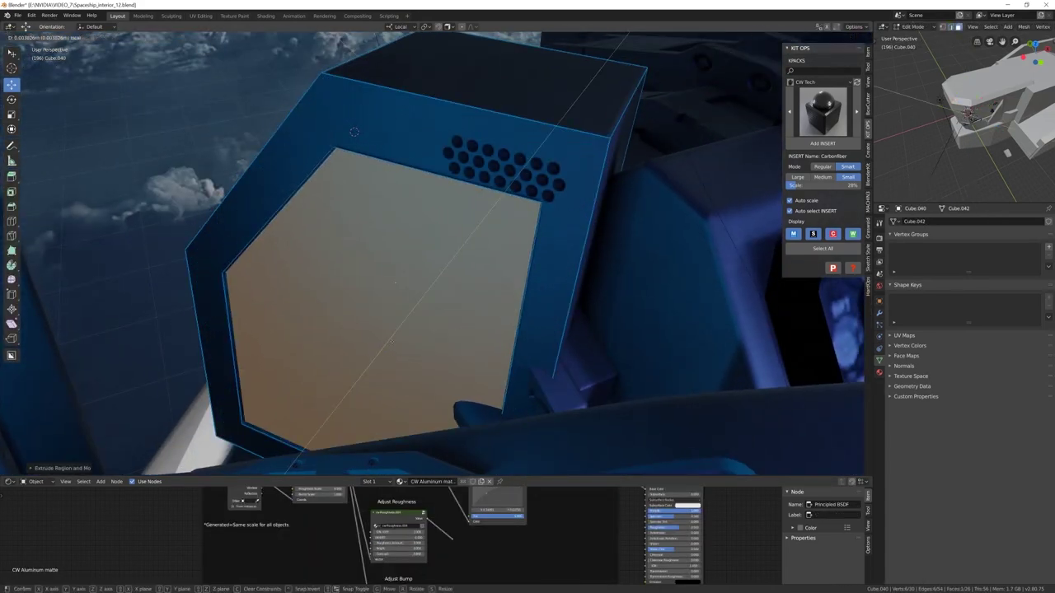
key(s)
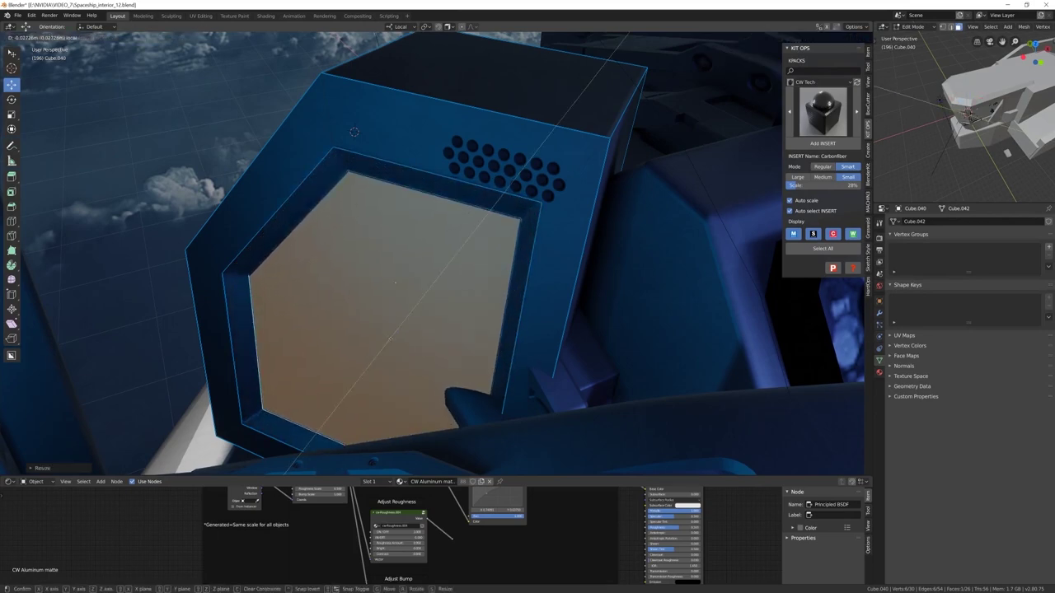
click(506, 157)
key(Tab)
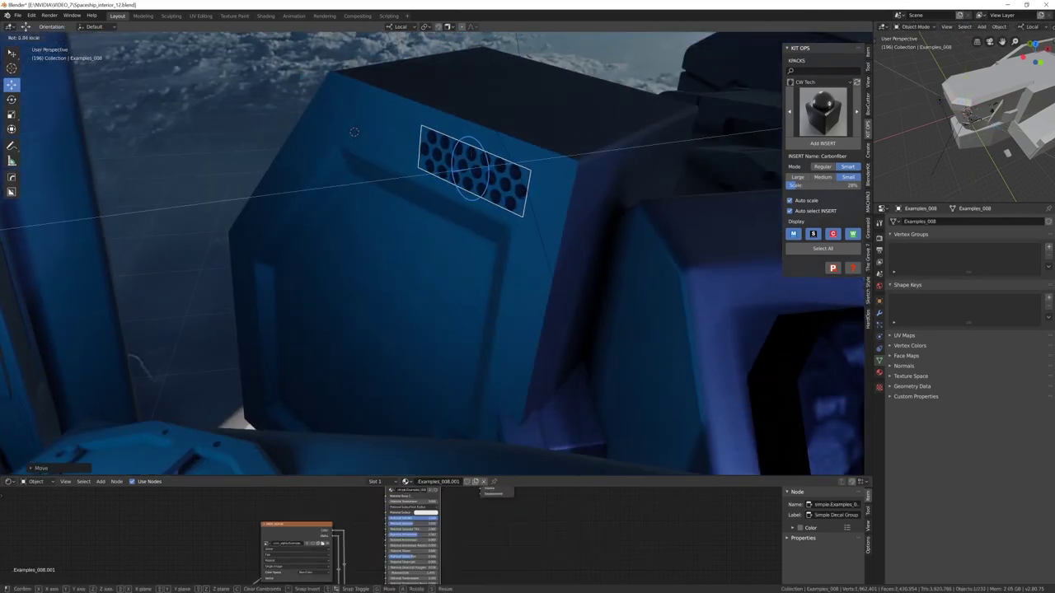
Bevel the box's edges using Hard Ops Adjust Bevel and Ctrl+B on the whole mesh
click(376, 353)
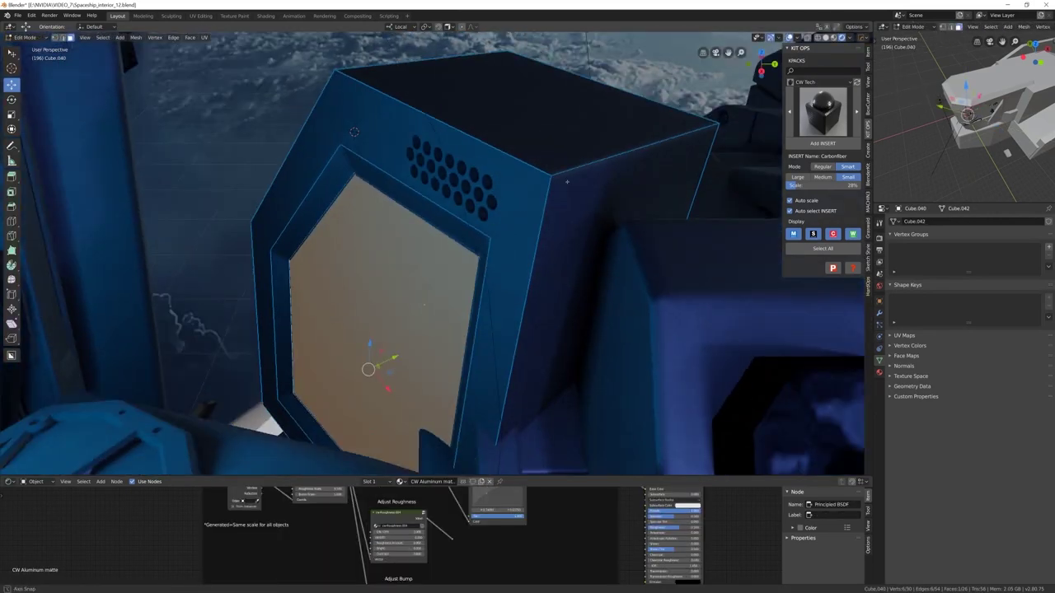
key(q)
click(124, 177)
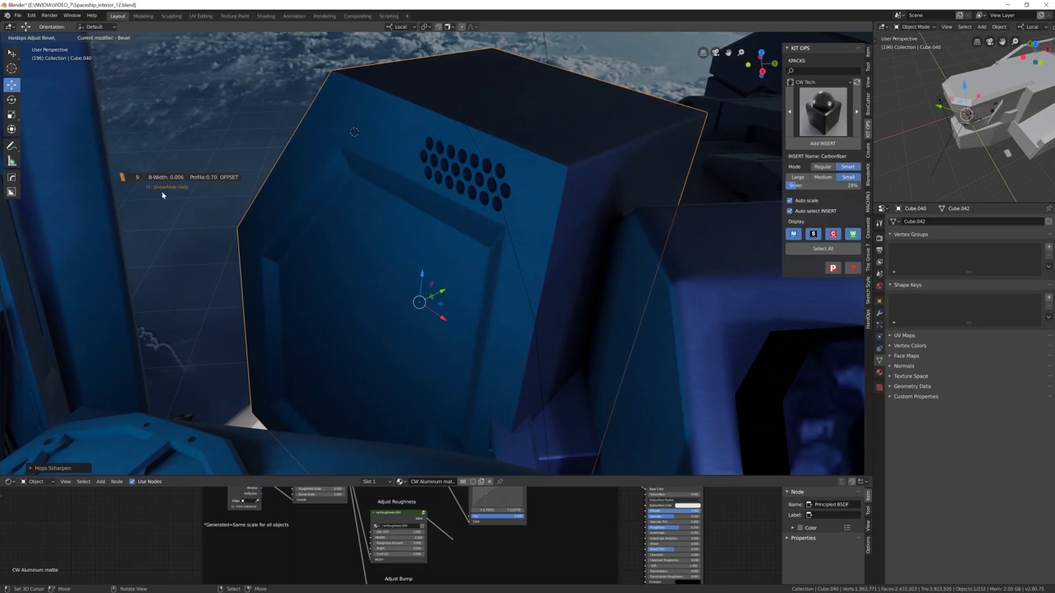
key(Tab)
scroll(406, 211, down, 3)
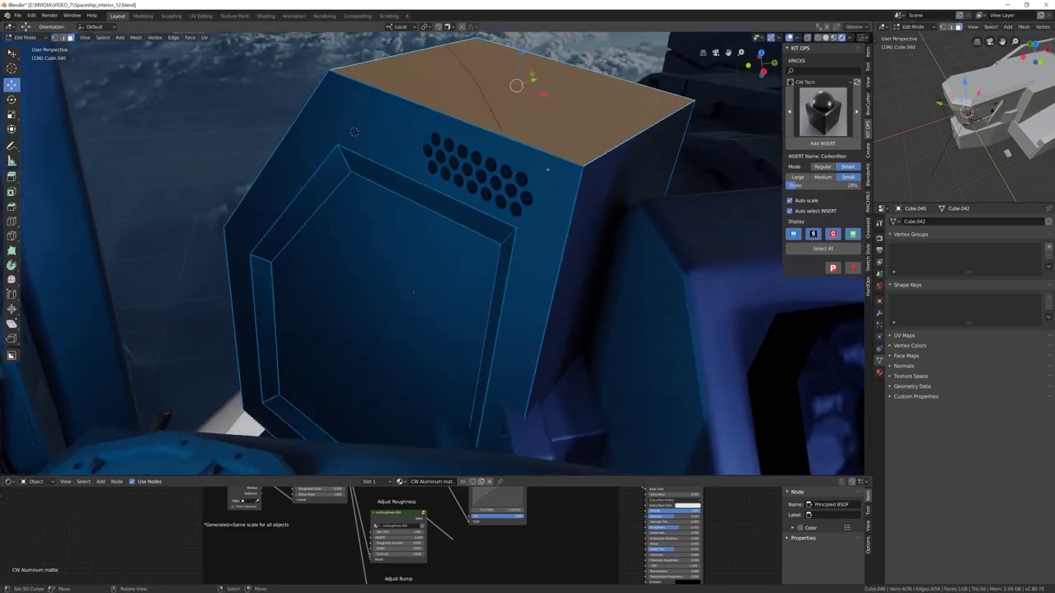
middle_drag(405, 212, 494, 214)
key(a)
key(ctrl+b)
click(564, 216)
middle_drag(563, 217, 393, 264)
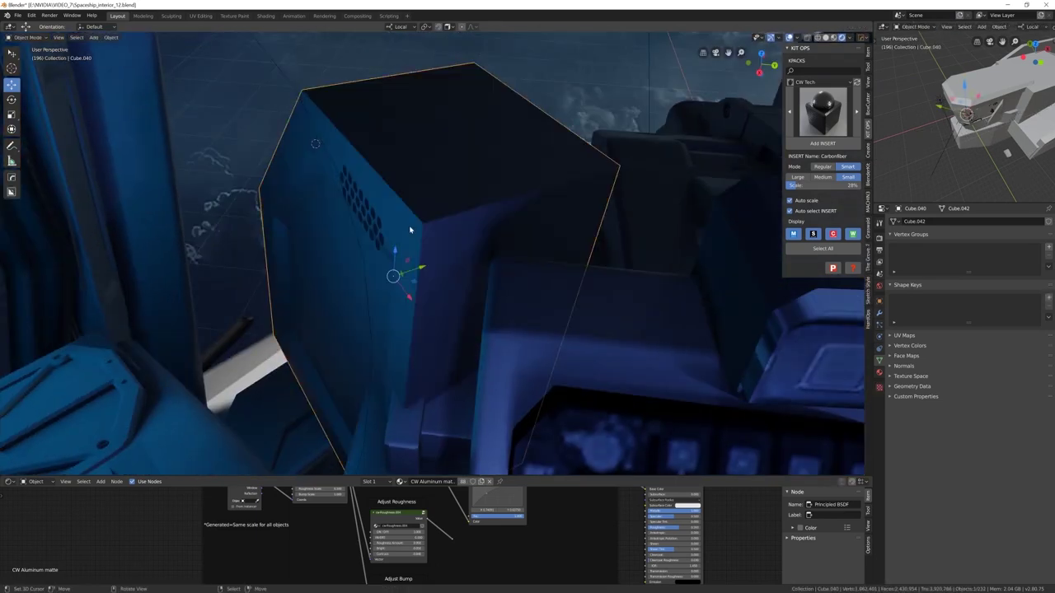
Select the perforated panel face in face-select mode
key(3)
click(371, 165)
middle_drag(371, 165, 440, 258)
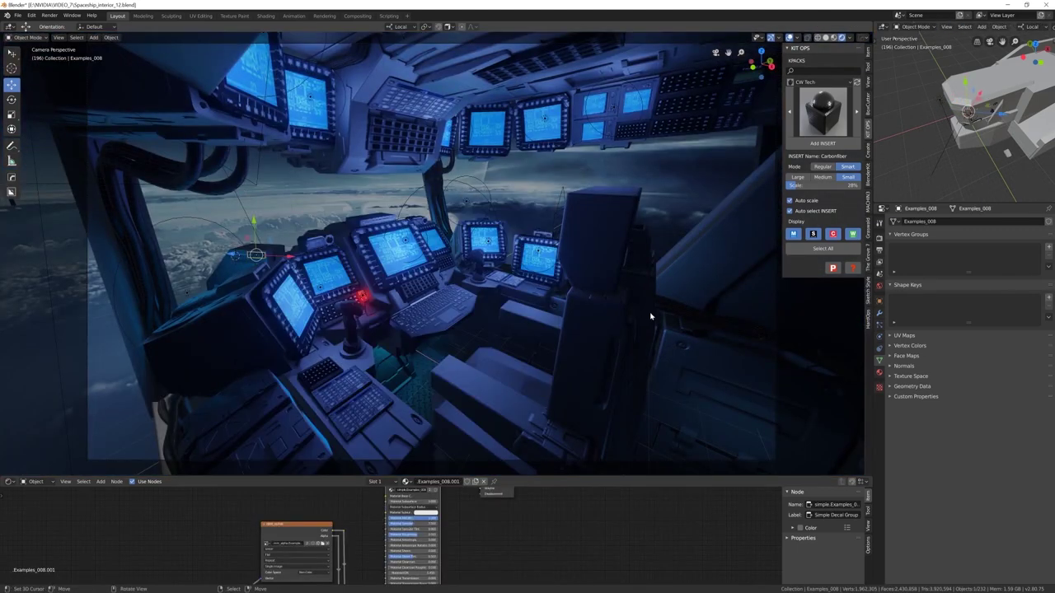
Move Light.017 lower down beside the console
click(311, 97)
click(401, 26)
click(401, 43)
key(g)
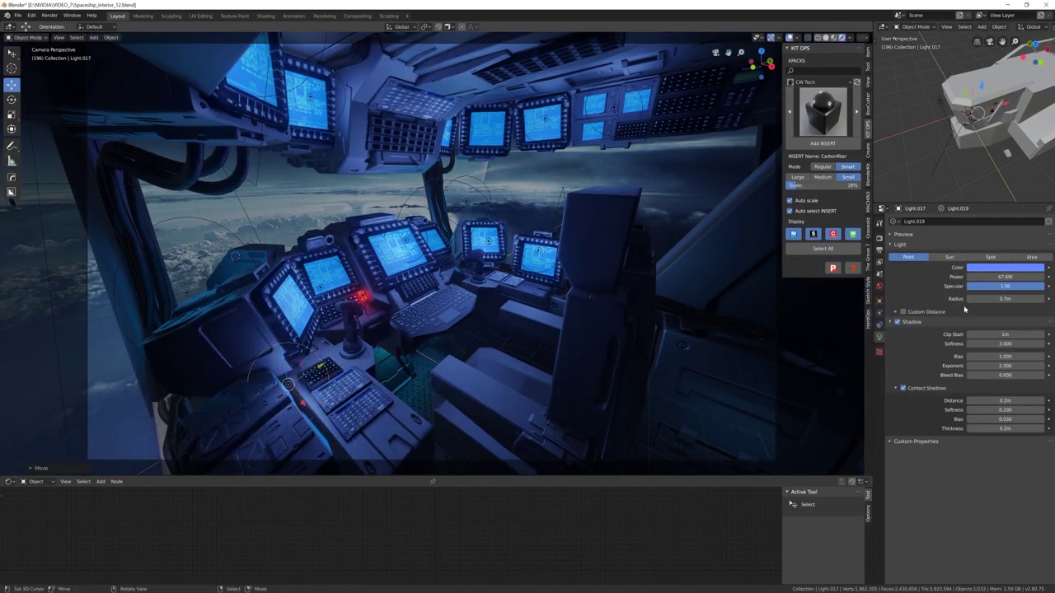
click(300, 396)
Select Light.013, then the reference image panel and another ceiling panel
key(g)
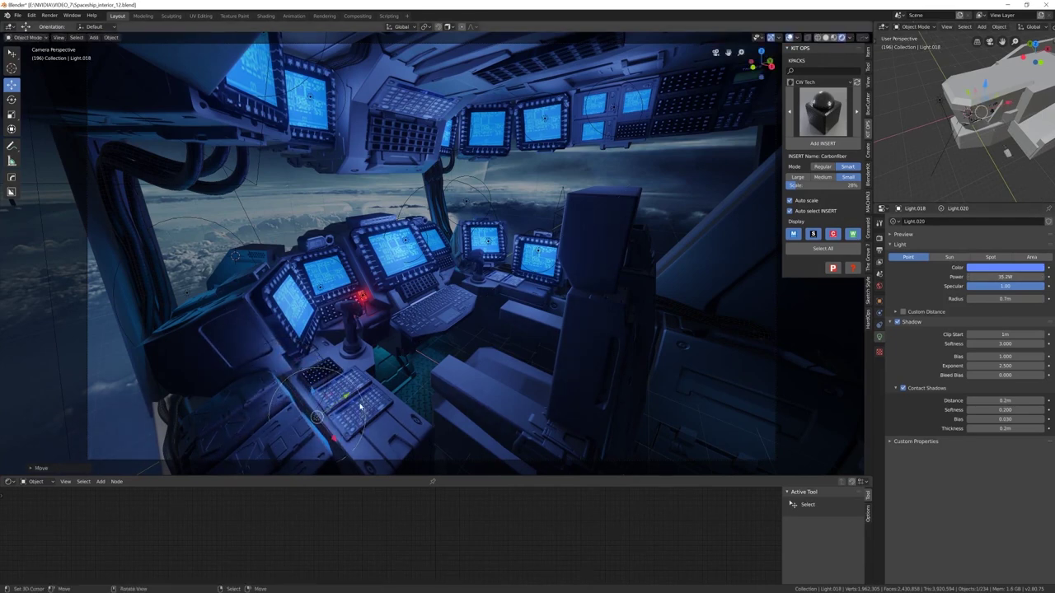
click(399, 386)
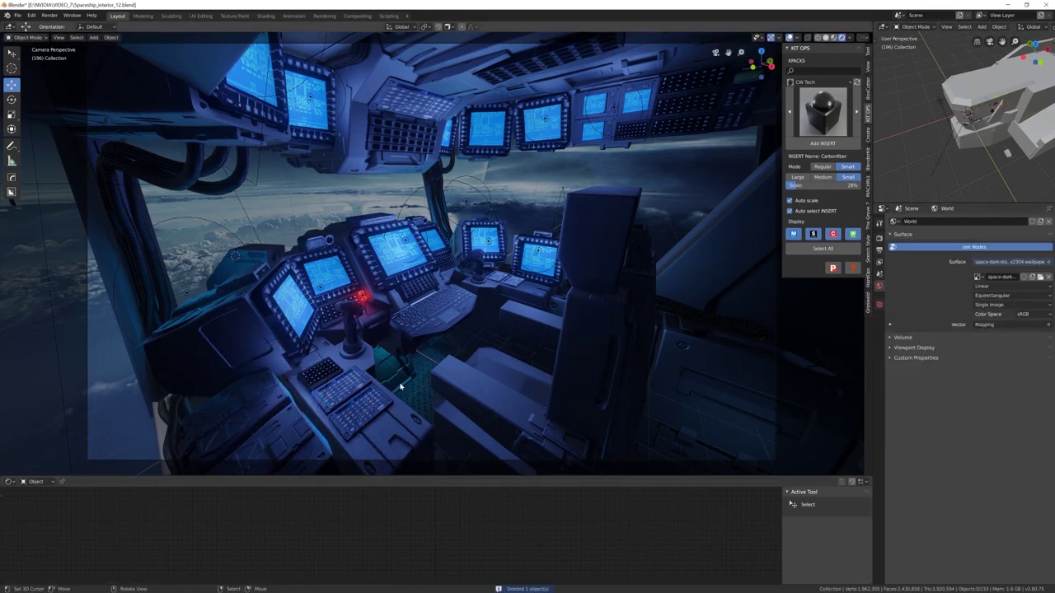
alt+click(288, 62)
click(248, 51)
click(637, 214)
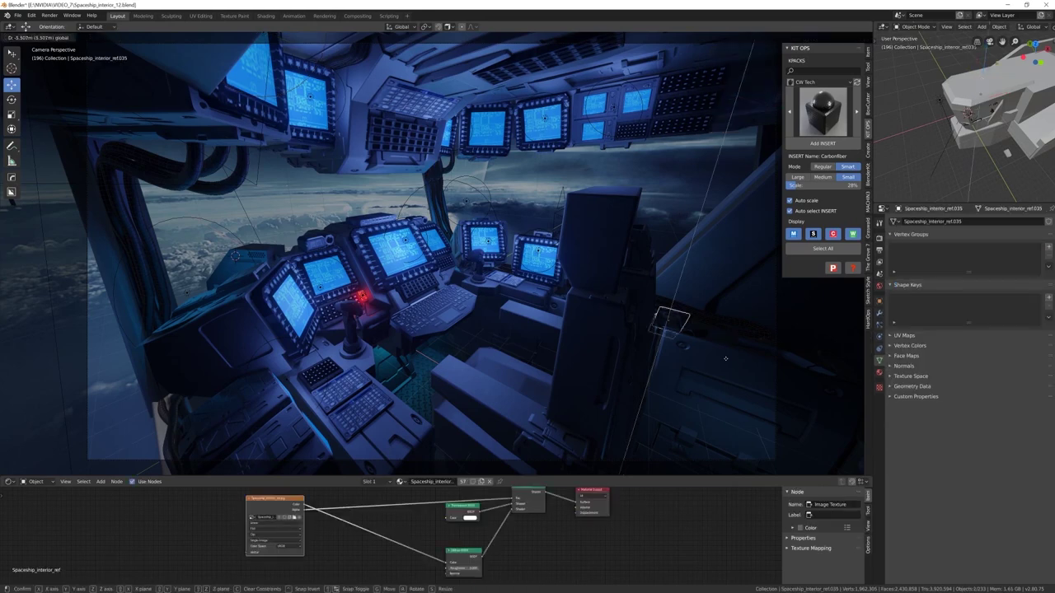
shift+click(740, 91)
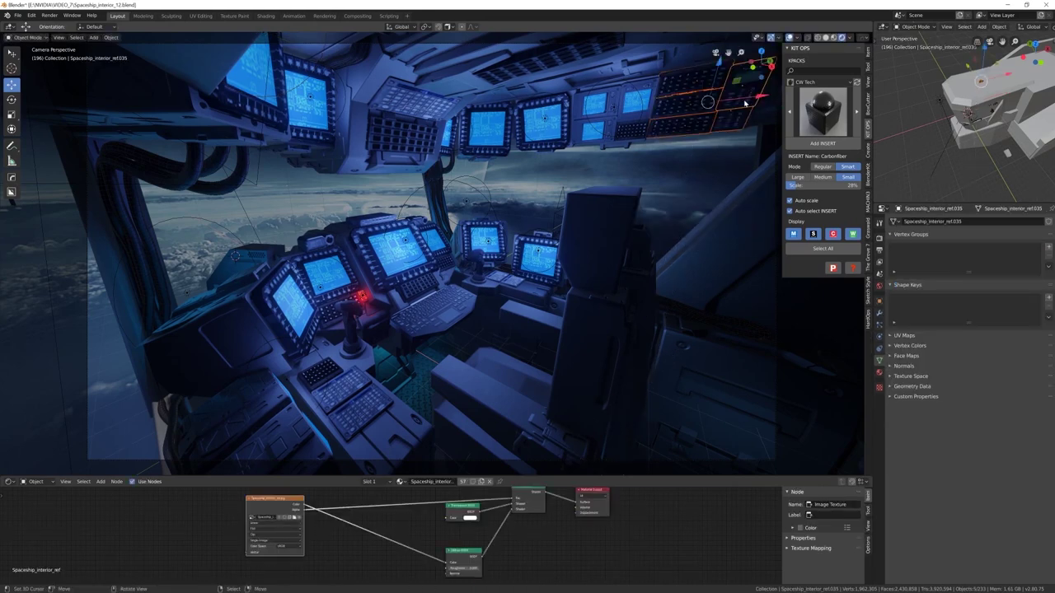
Copy the carbon-fibre cable up to the ceiling, rotating it and scaling it up slightly
click(725, 307)
key(g)
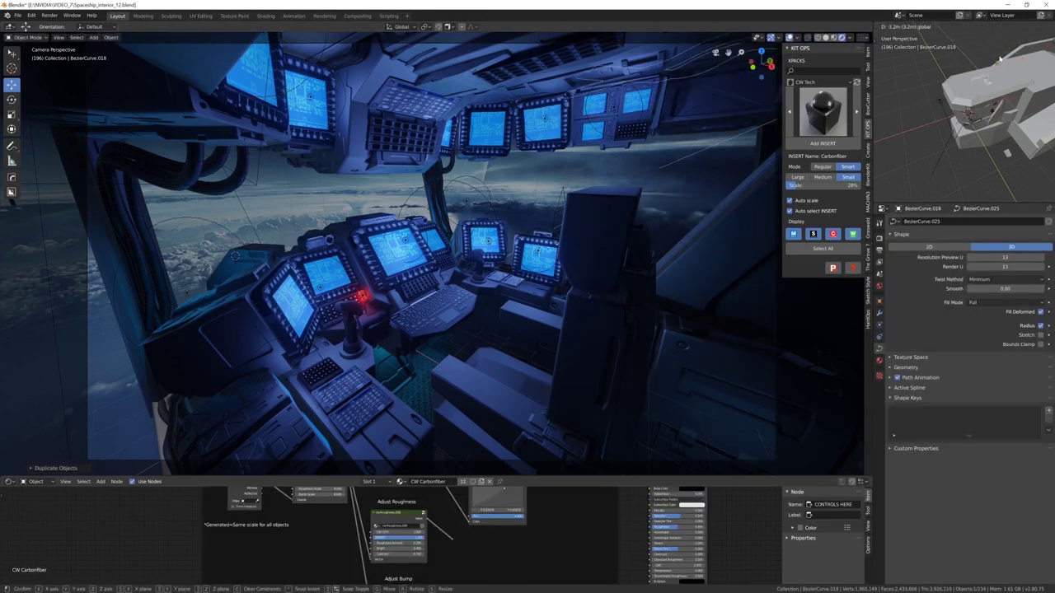
click(994, 67)
key(KP_Decimal)
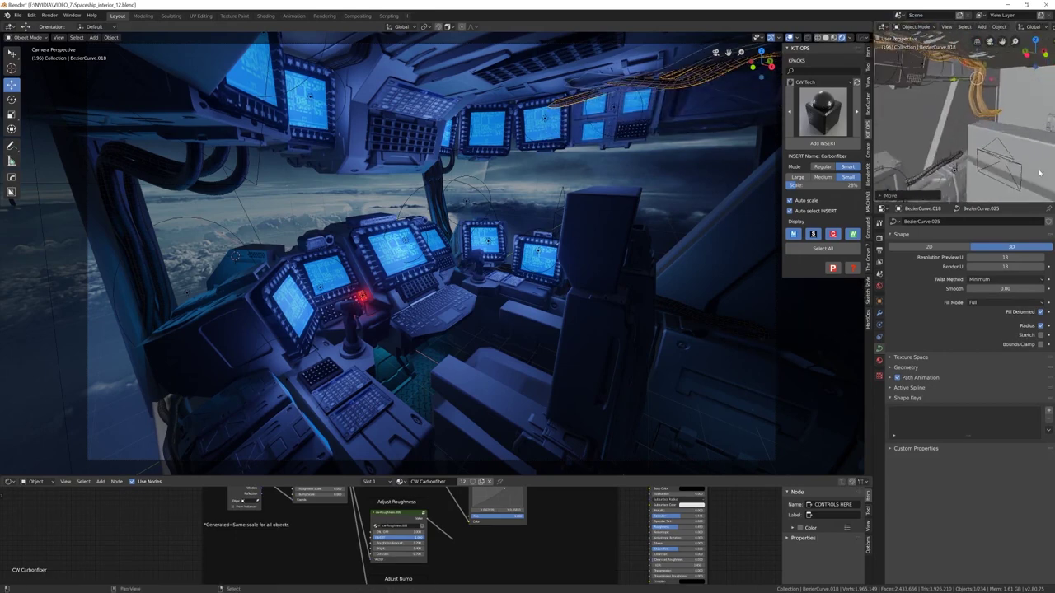
key(r)
key(Return)
scroll(1027, 108, up, 5)
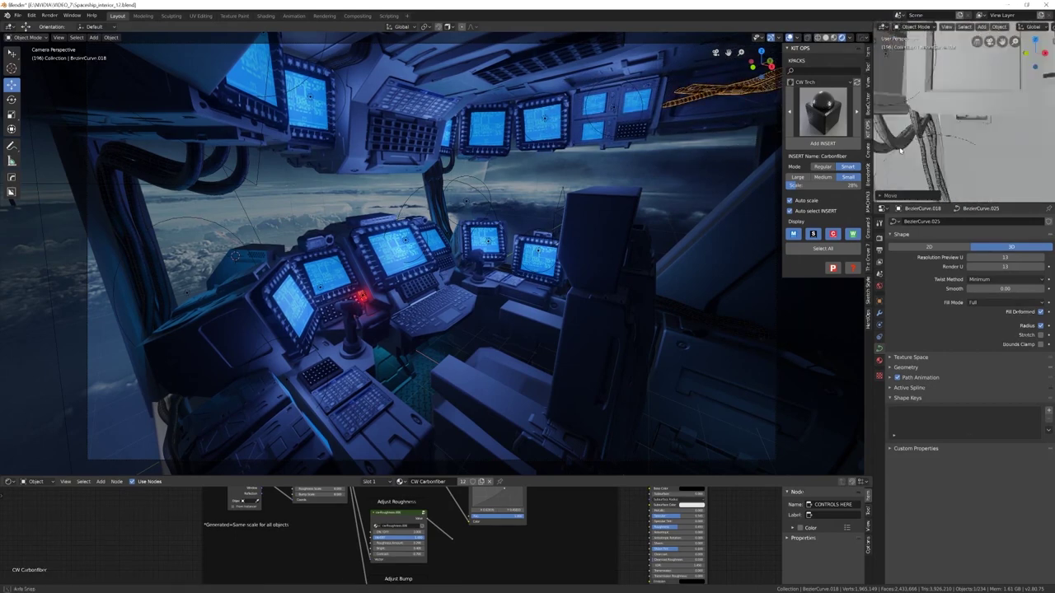
key(s)
click(1028, 108)
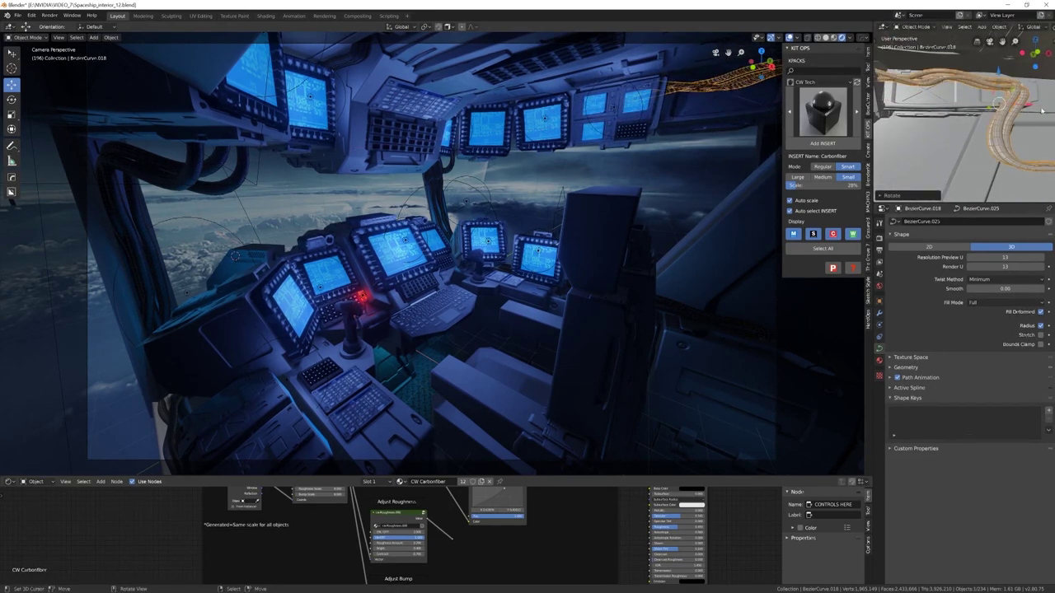
click(416, 235)
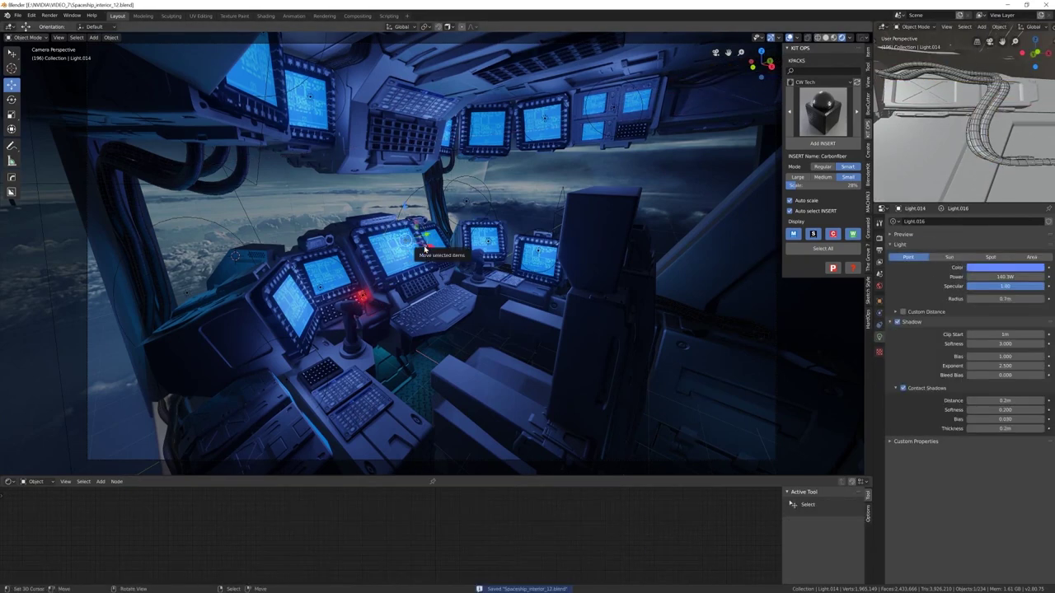
click(565, 358)
Place a hazard-stripe decal on the wall panel
key(d)
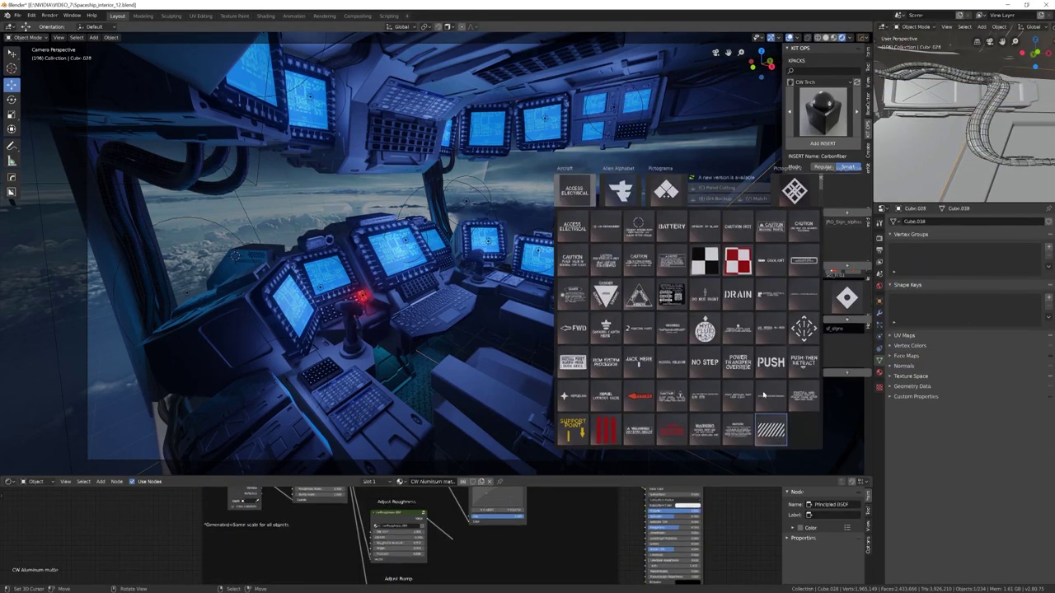
click(746, 278)
click(785, 381)
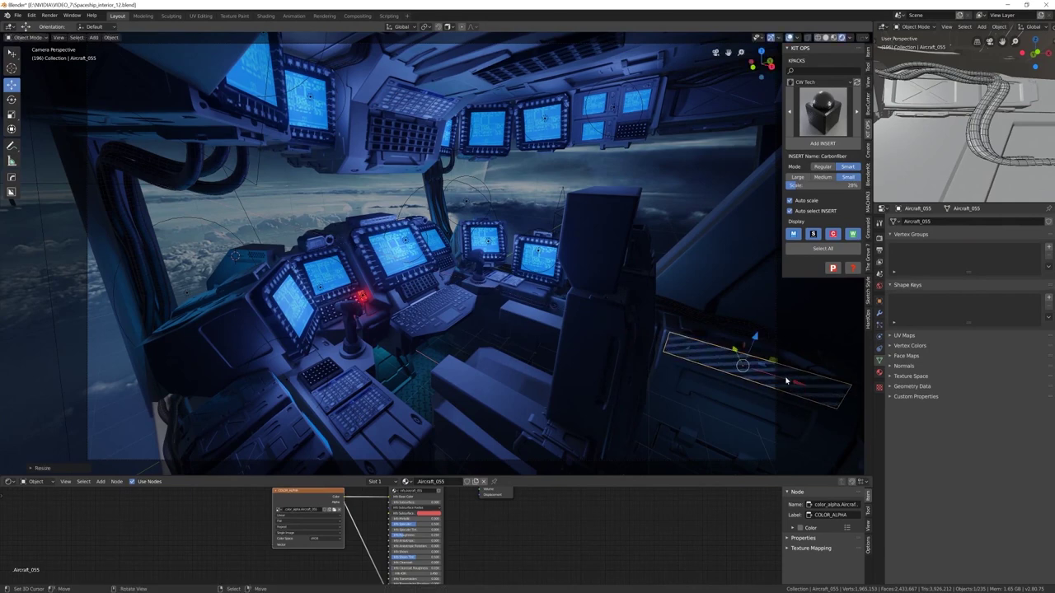
Insert a DANGER warning decal, rotate it, and position it on the lower console
click(373, 443)
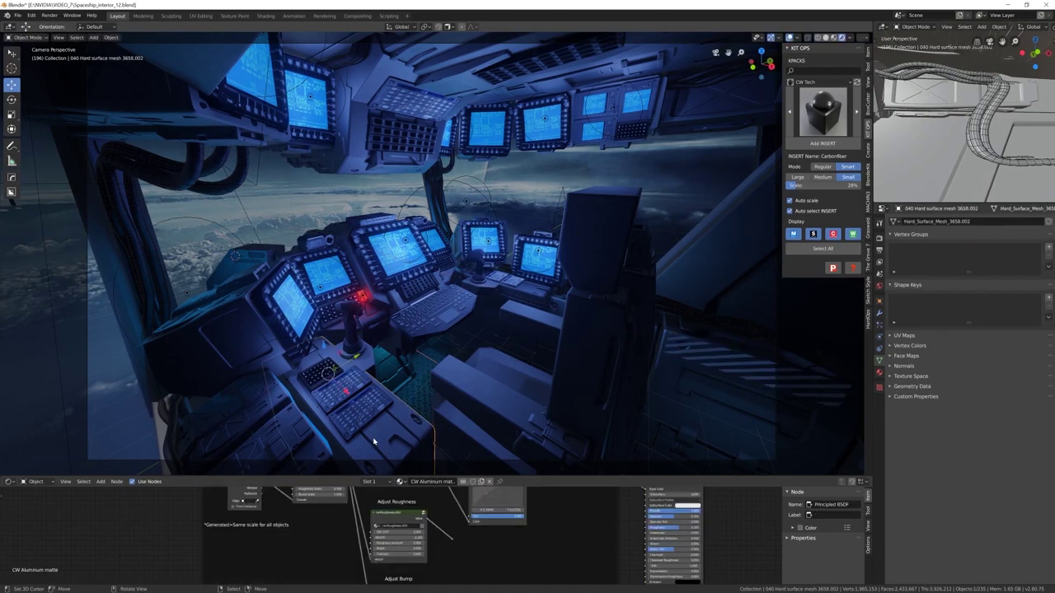
key(d)
click(264, 372)
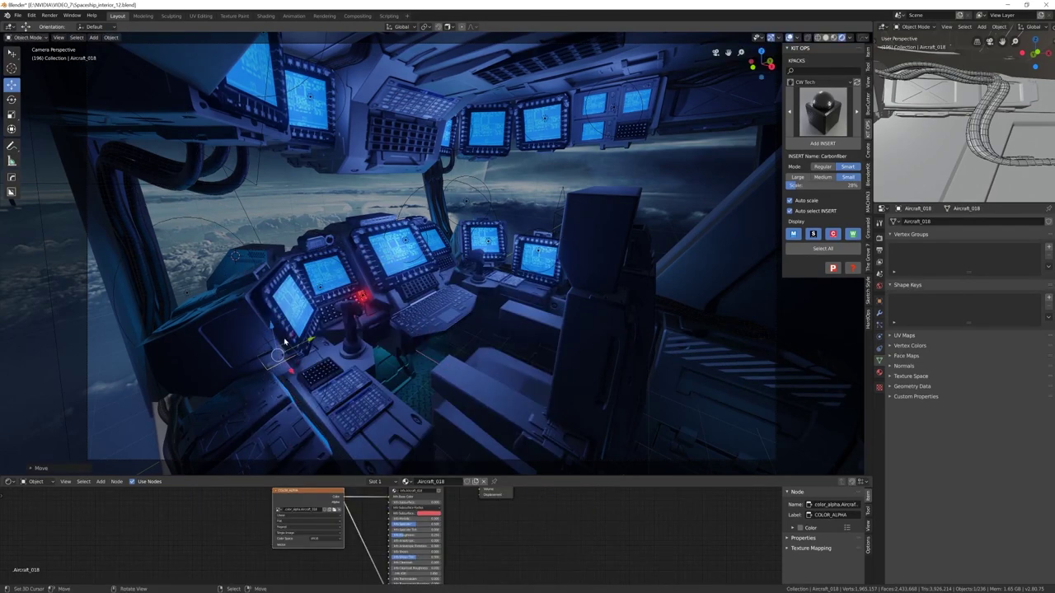
click(283, 338)
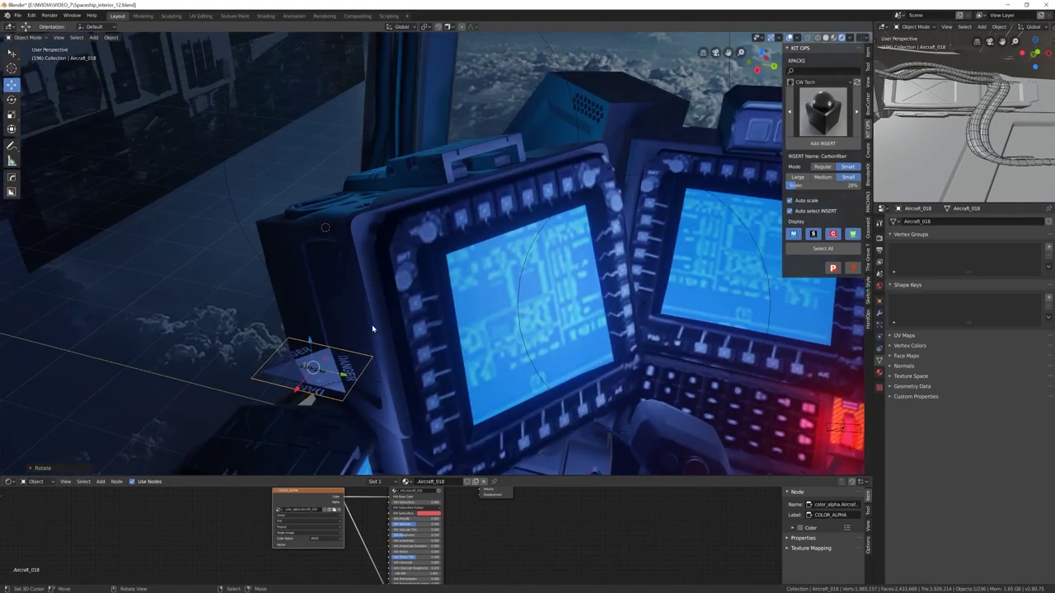
key(d)
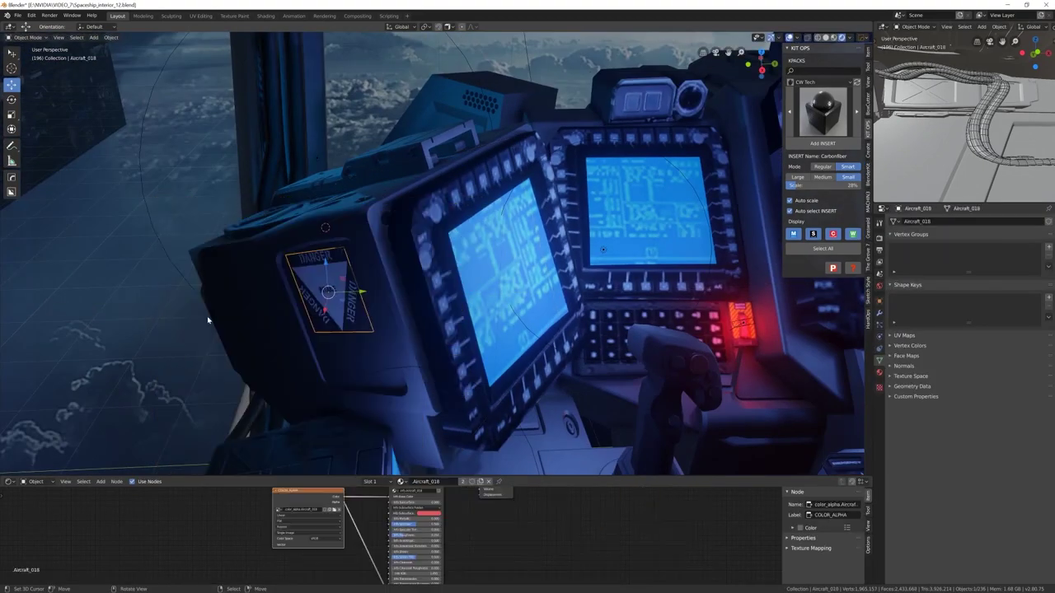
click(332, 314)
key(KP_0)
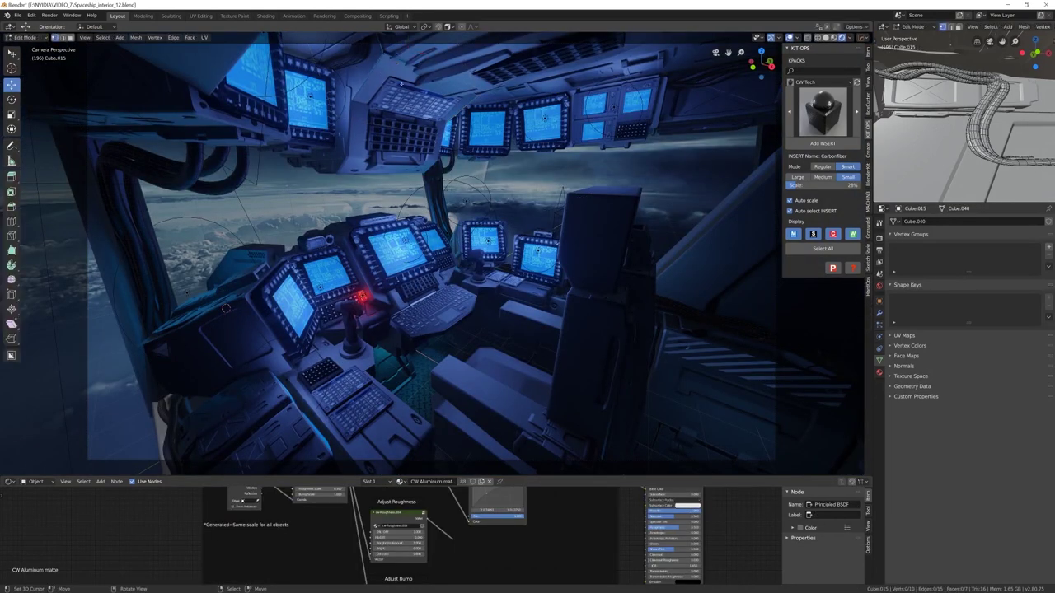
Add a smaller stripe decal by the joystick and render the camera view with F12
key(Tab)
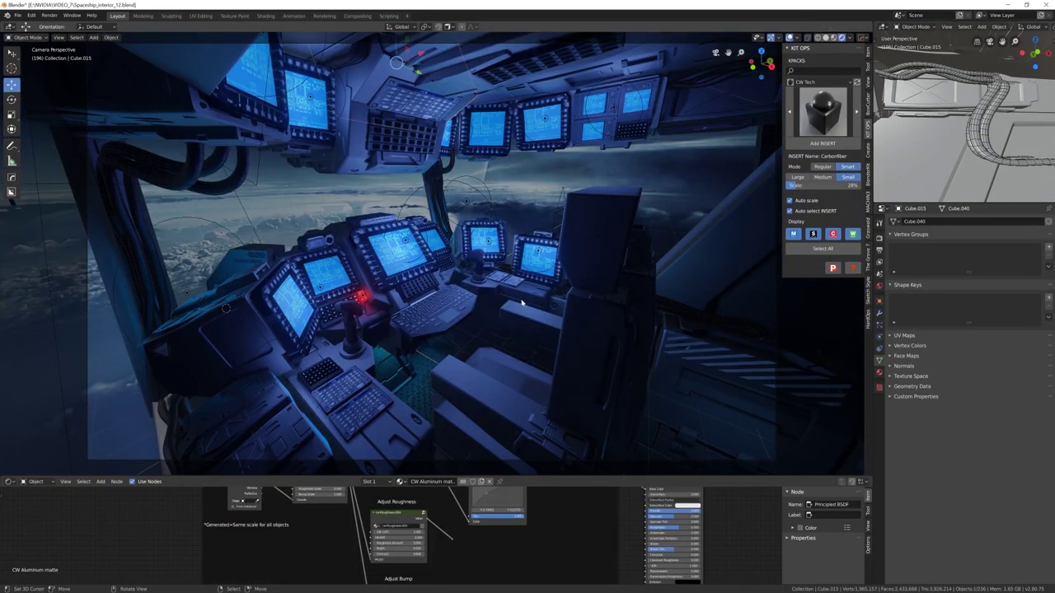
key(alt+w)
click(305, 388)
key(s)
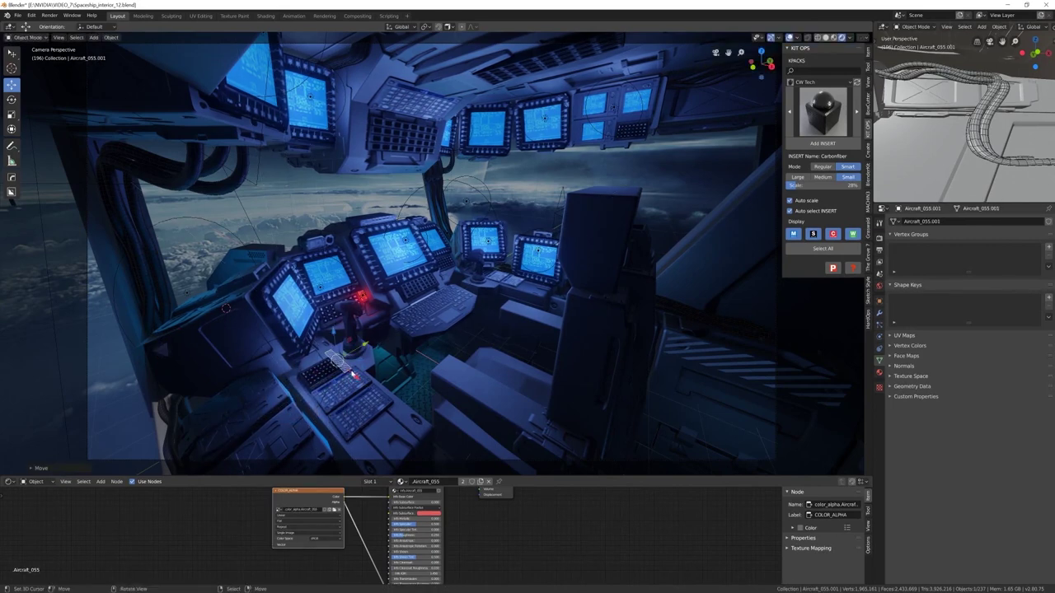
key(F12)
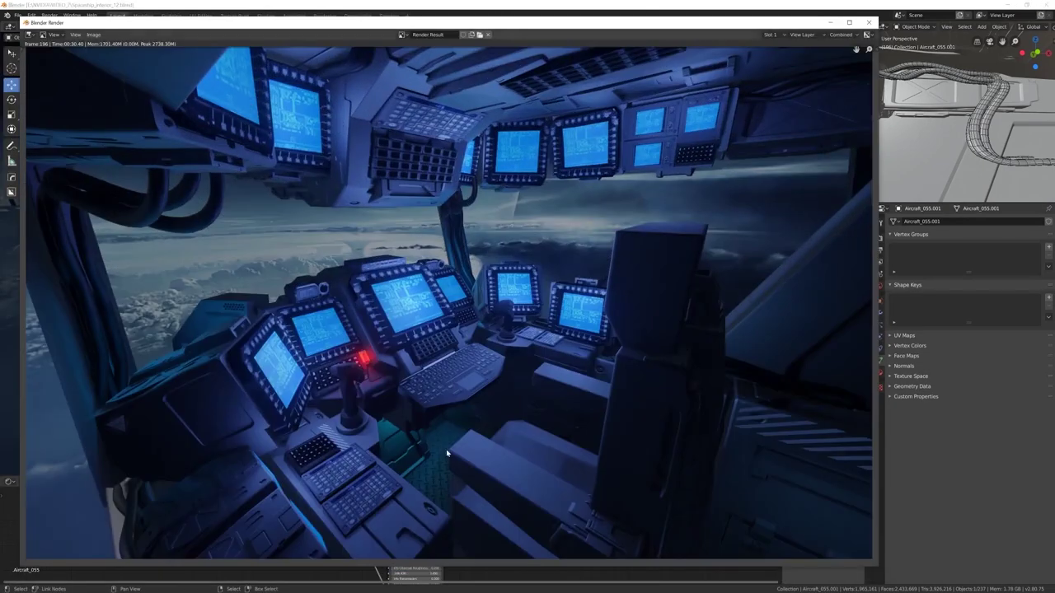
Close the render window and start a fresh render of the cockpit
scroll(751, 289, up, 3)
scroll(750, 289, down, 5)
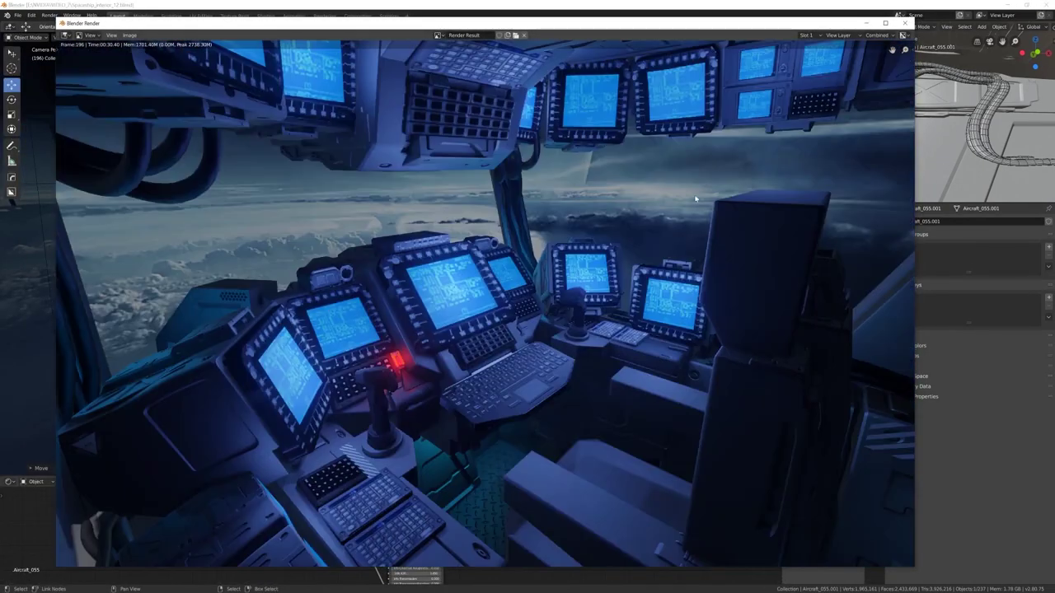
key(Escape)
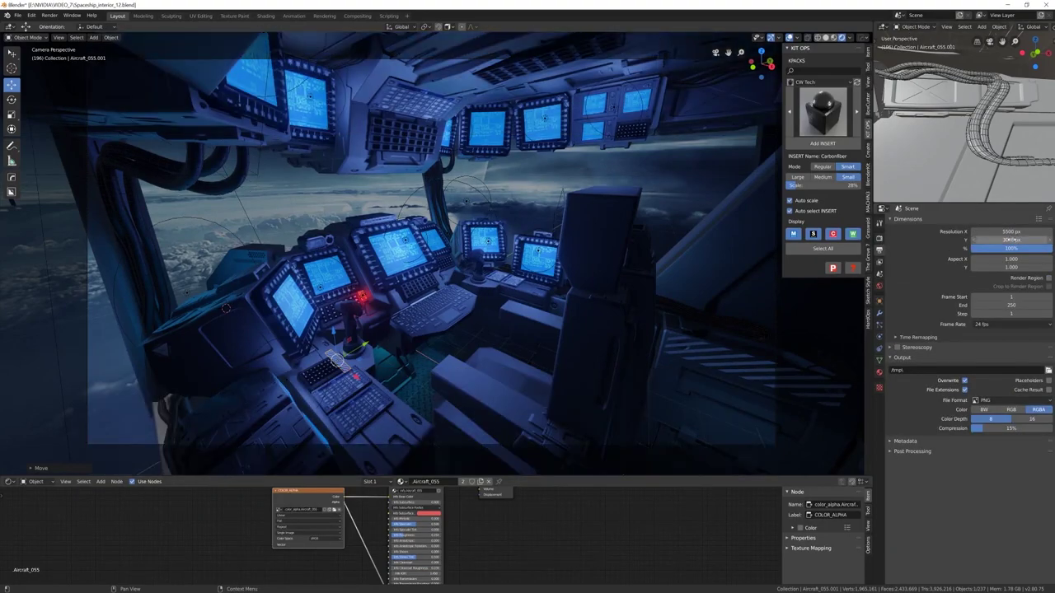
key(F12)
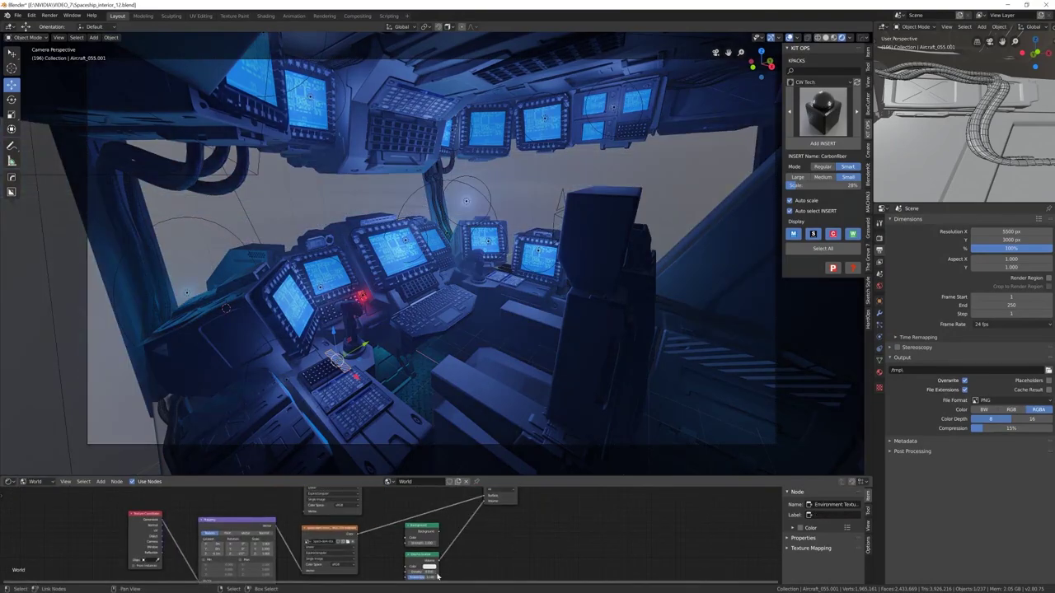
Confirm the knife cut on the radio reference and assign it a dark material
key(F12)
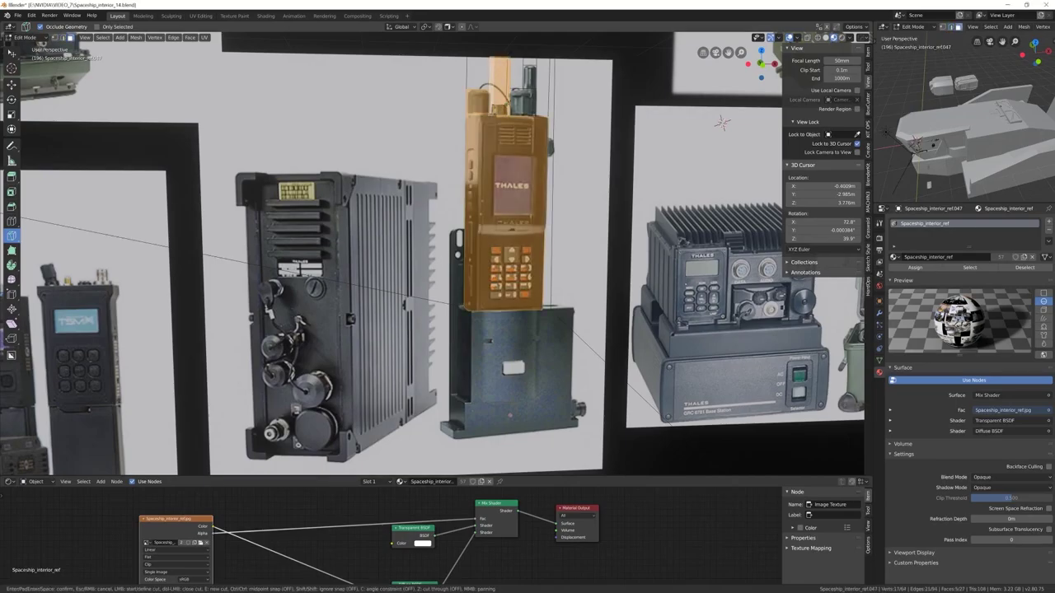
key(Return)
right_click(473, 197)
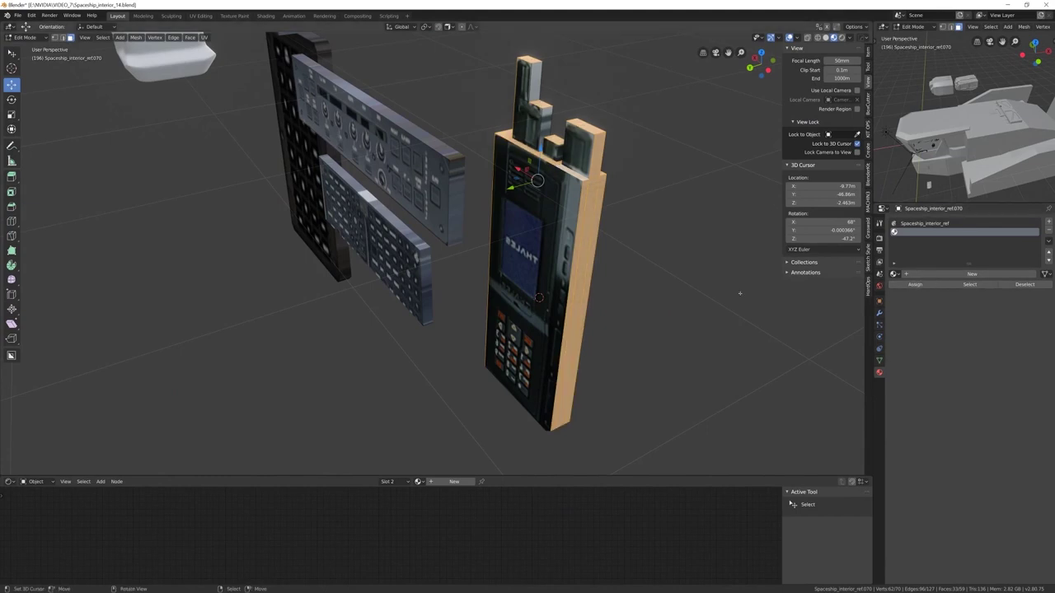
click(895, 273)
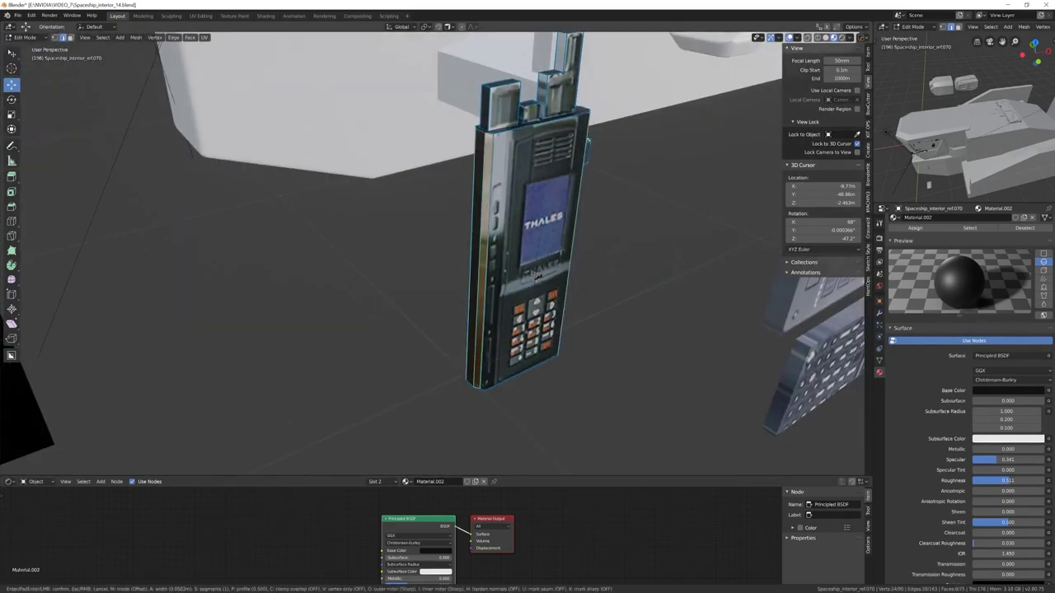
Scale the radio down and move it into the cockpit by the console
middle_drag(577, 329, 560, 340)
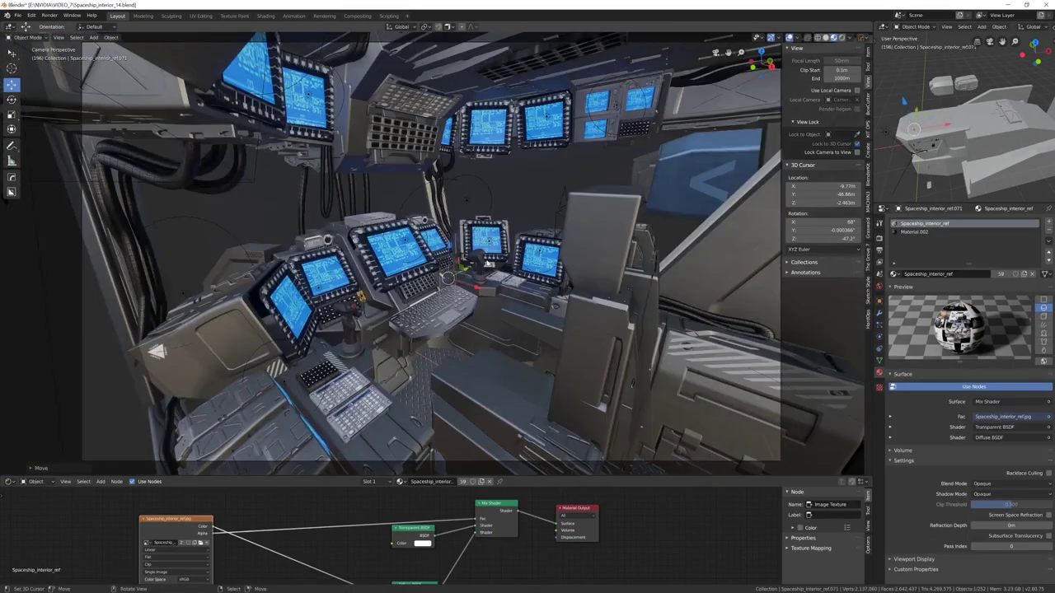
key(s)
click(516, 223)
key(g)
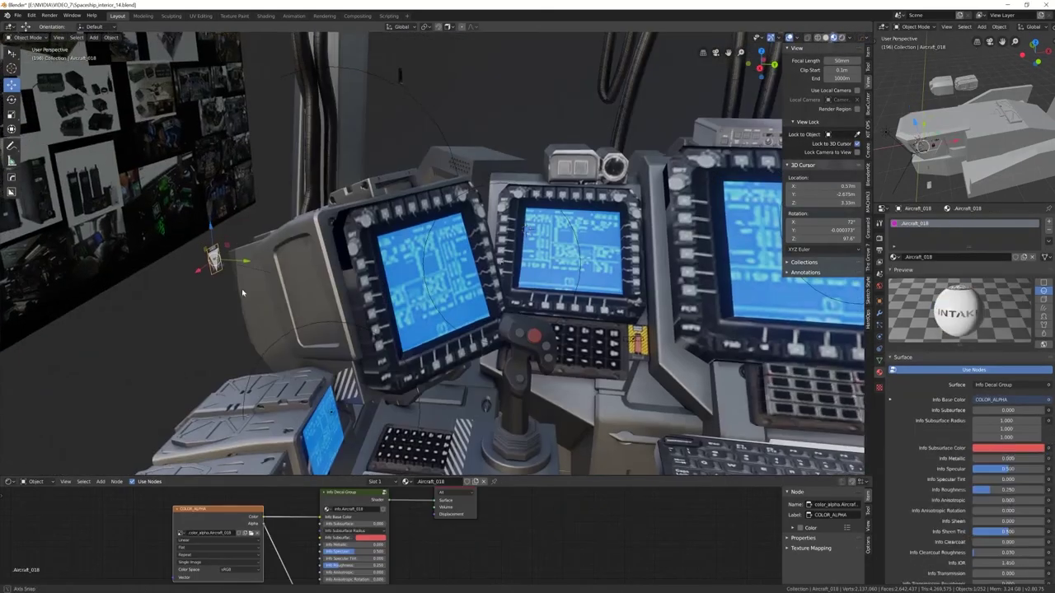
middle_drag(242, 288, 292, 428)
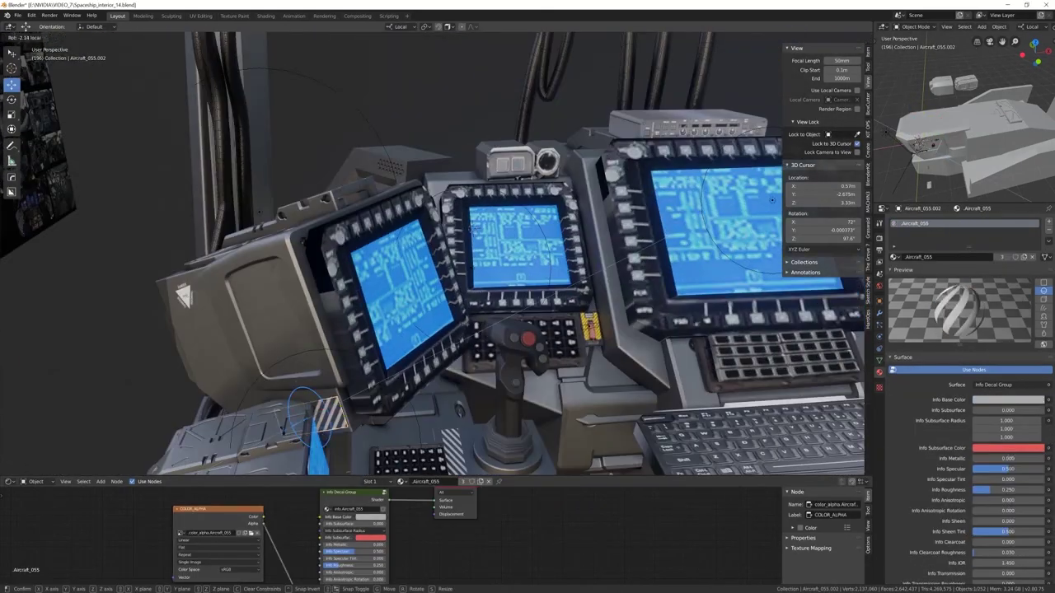
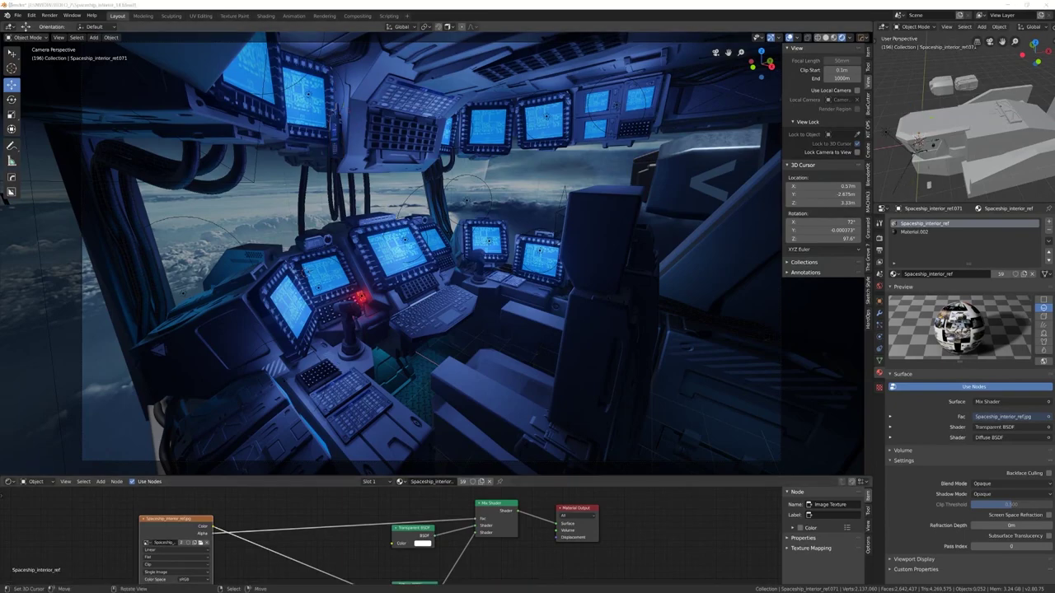
Render the cockpit camera view, save the render result as an image, and render it again
key(F12)
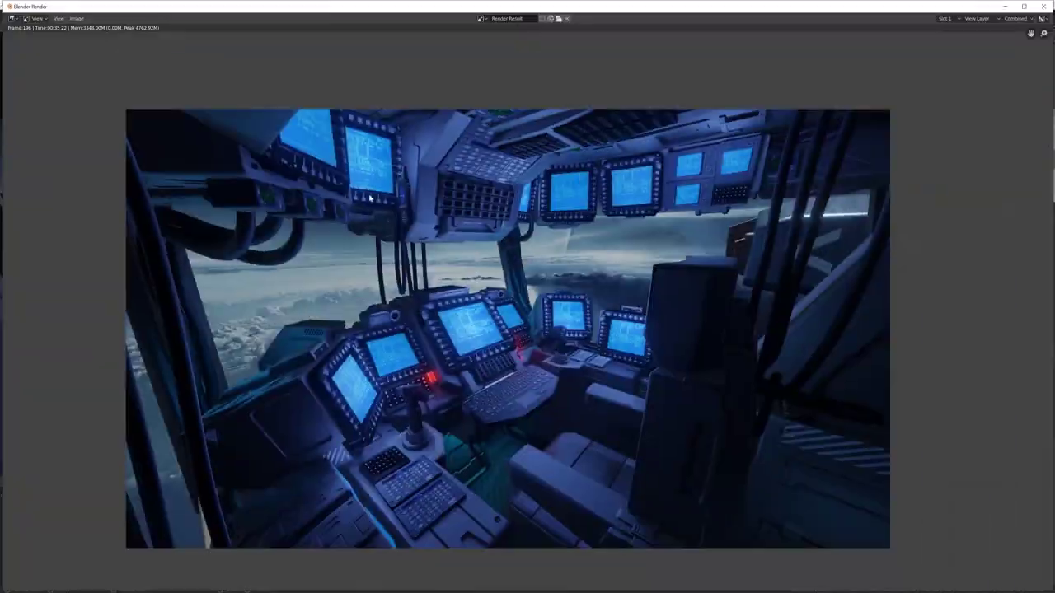
key(shift+alt+s)
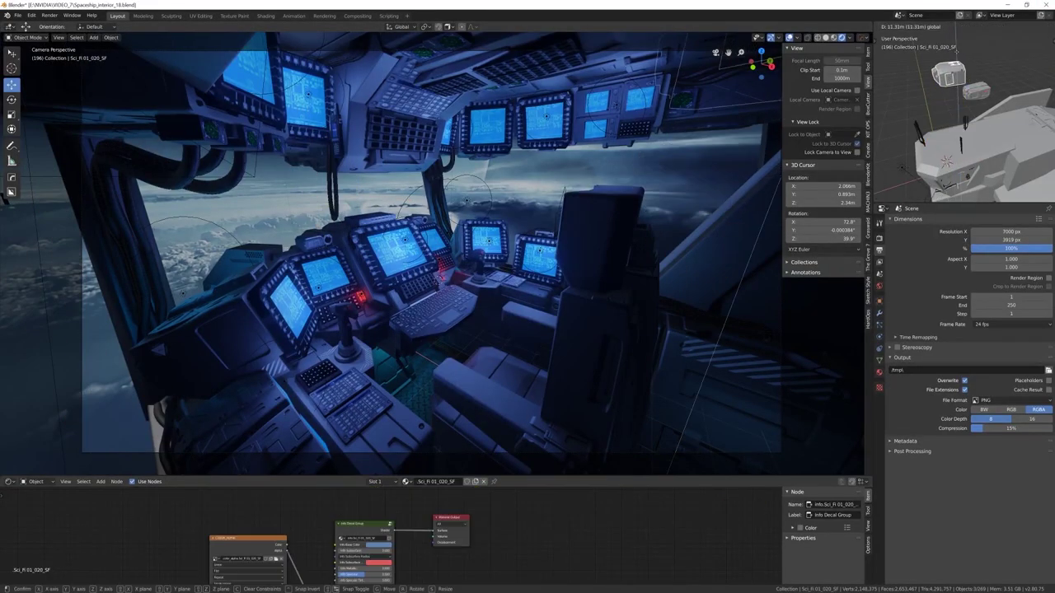
key(F12)
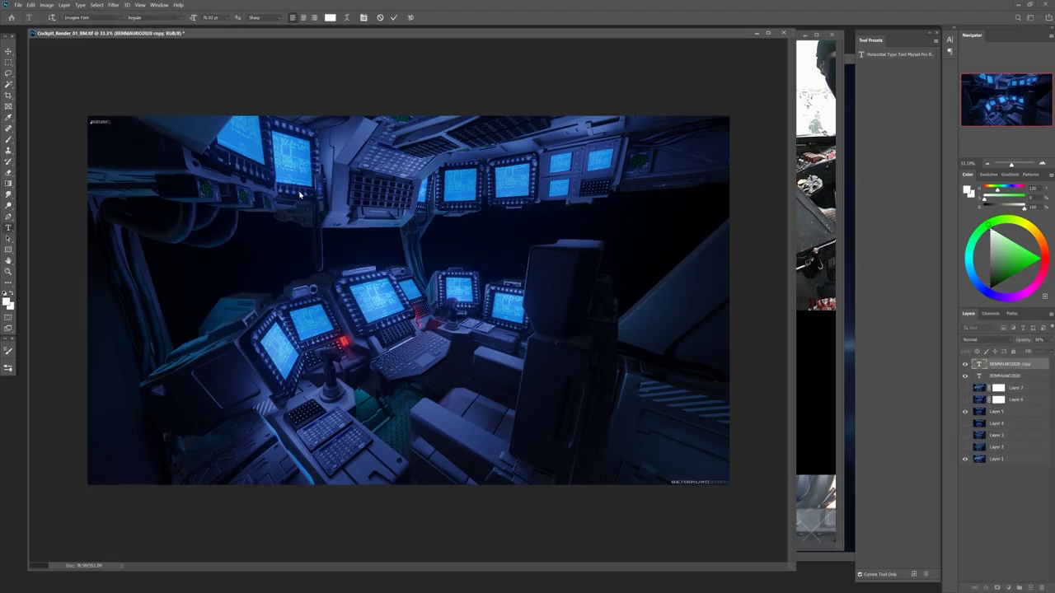
Show the Layer 7 sky in the windows, fill the duplicated layer, and hide the 01 text layer
click(965, 388)
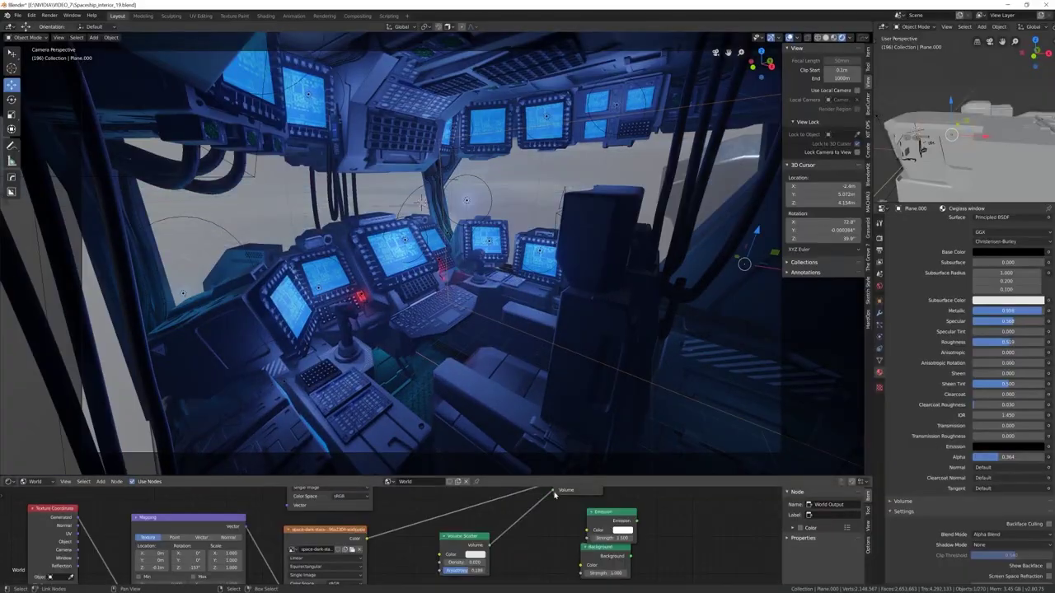
key(F12)
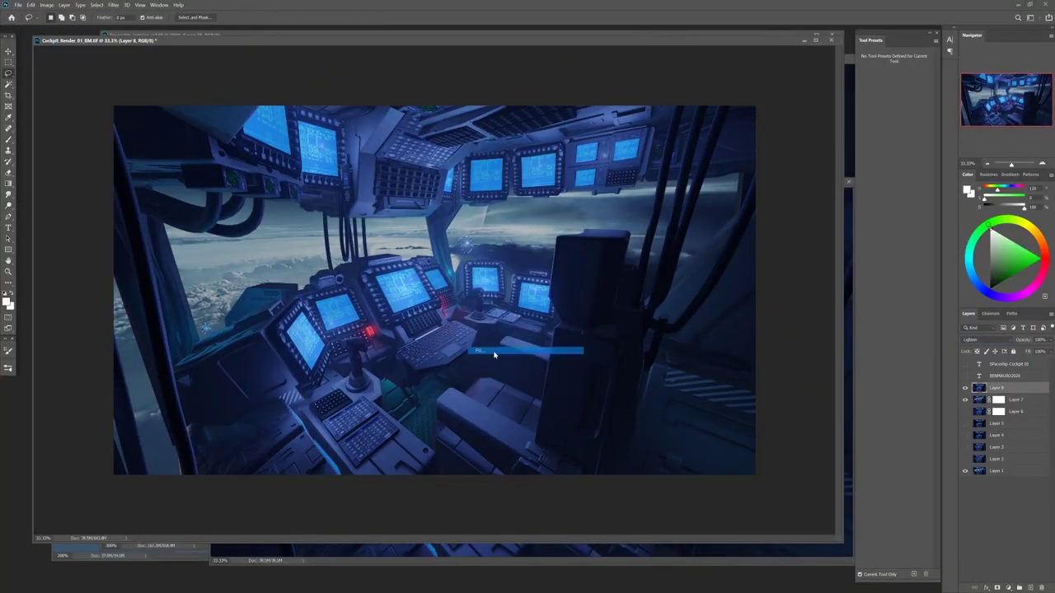
key(Return)
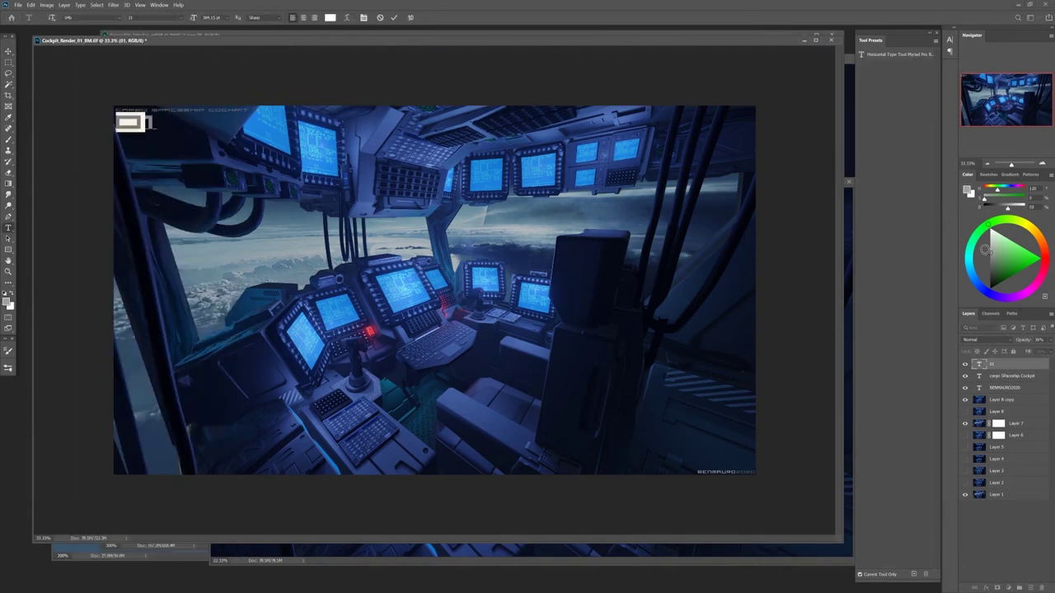
click(966, 364)
click(980, 399)
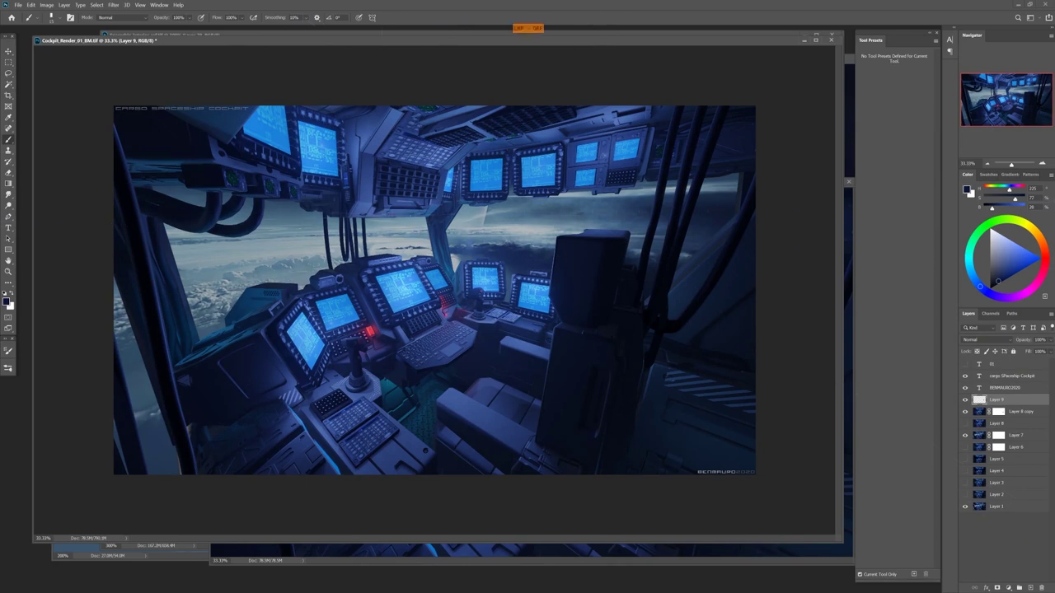
After a trial title move is undone, add a new layer with a shading gradient from the bottom-left
key(v)
drag(212, 110, 733, 468)
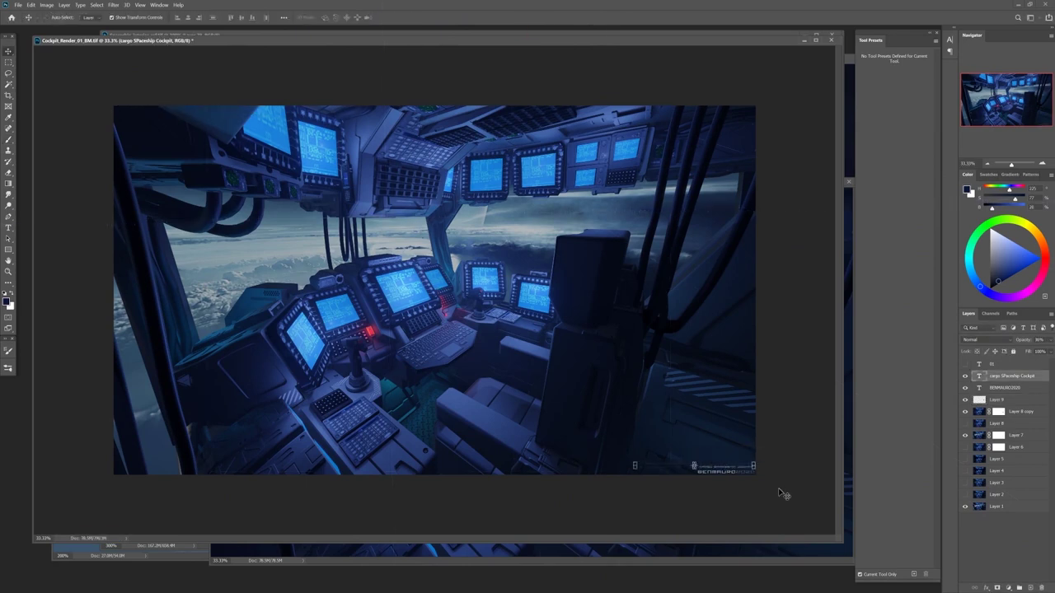
key(ctrl+z)
key(ctrl+shift+alt+n)
key(g)
drag(176, 475, 230, 394)
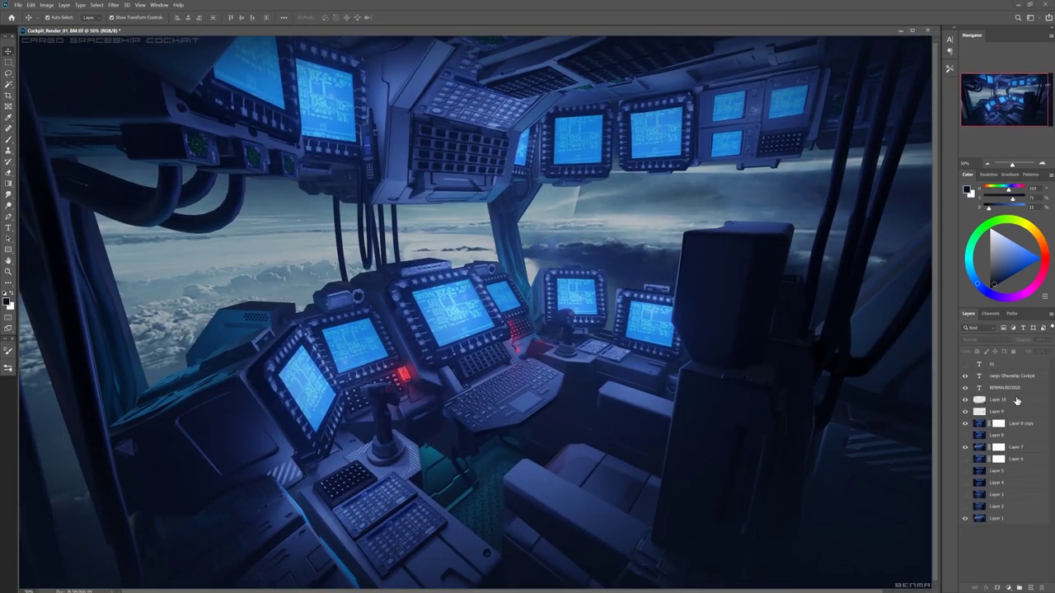
Add Layer 11 for brush painting and save the document
key(ctrl+shift+alt+n)
key(b)
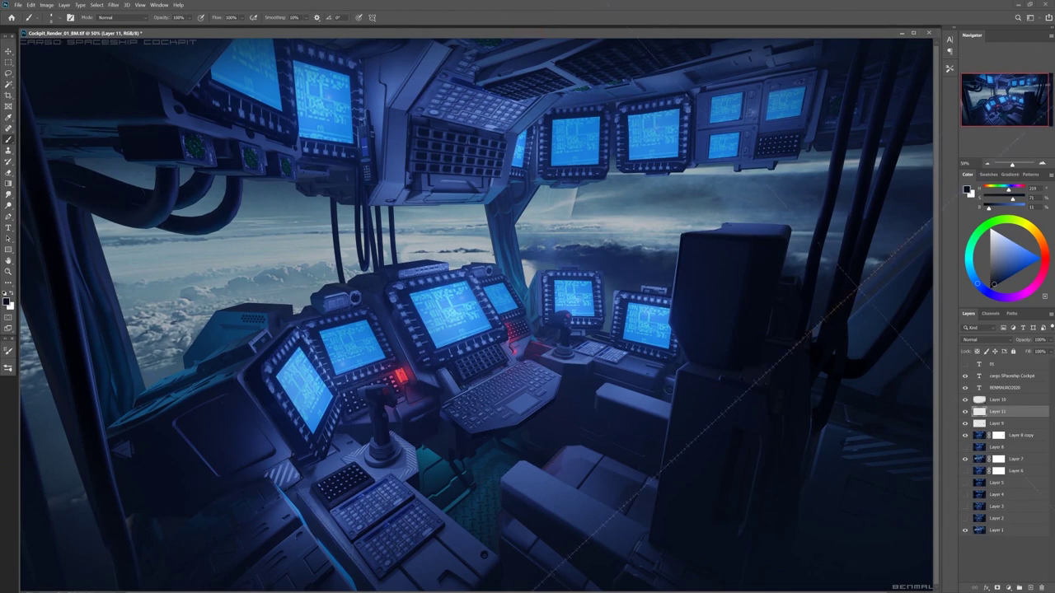
key(ctrl+s)
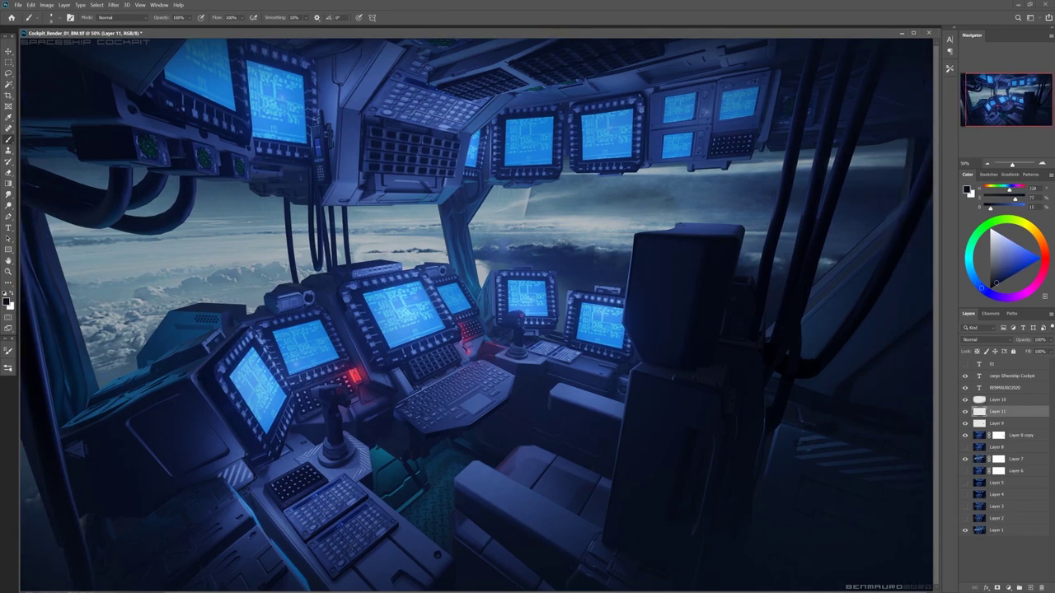
Add Layer 12 painted in light blue and blended as Screen along the lower-left console
click(1015, 247)
key(ctrl+shift+alt+n)
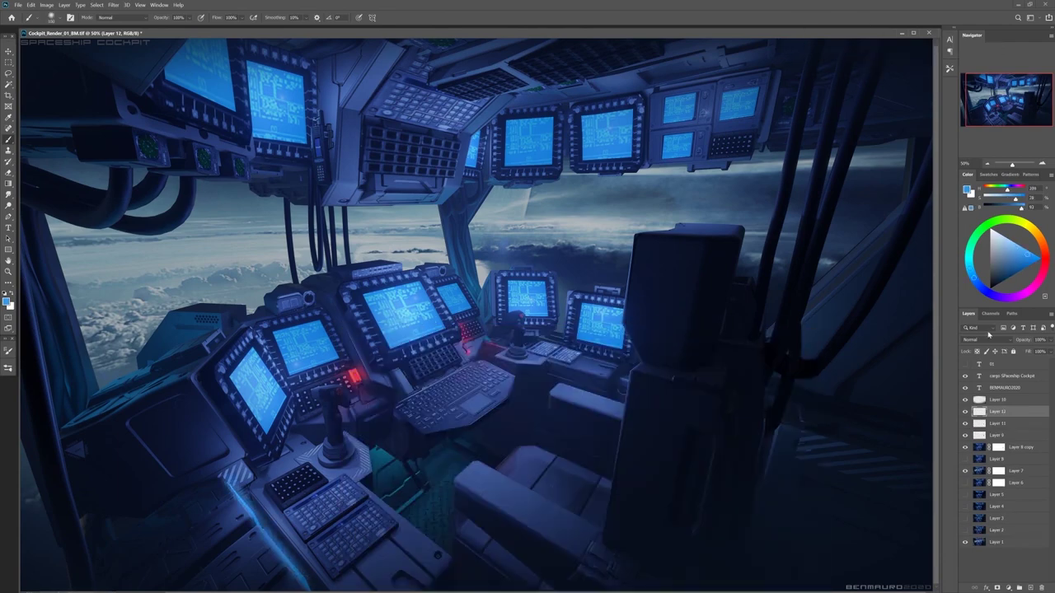
key(ctrl+s)
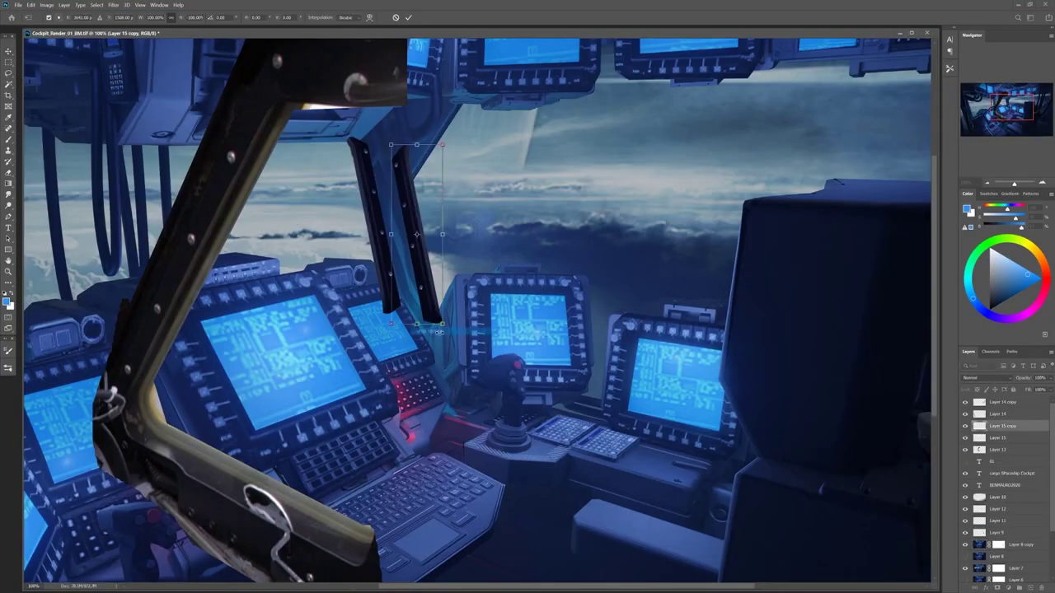
Transform the Layer 15 copy strut, fade it to 17% opacity and reposition it in the window
key(ctrl+plus)
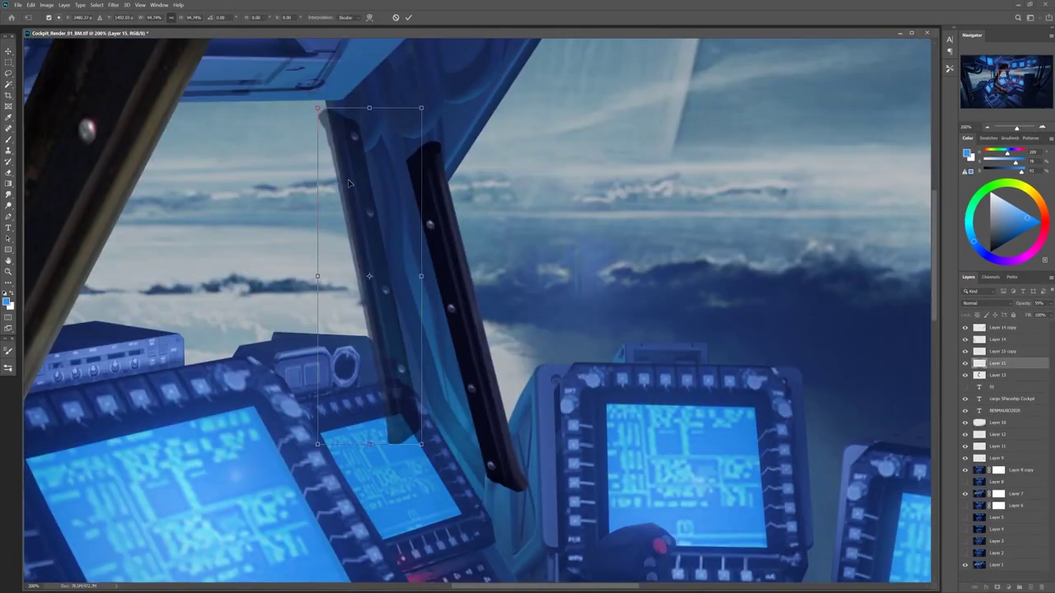
click(479, 423)
key(ctrl+t)
key(Return)
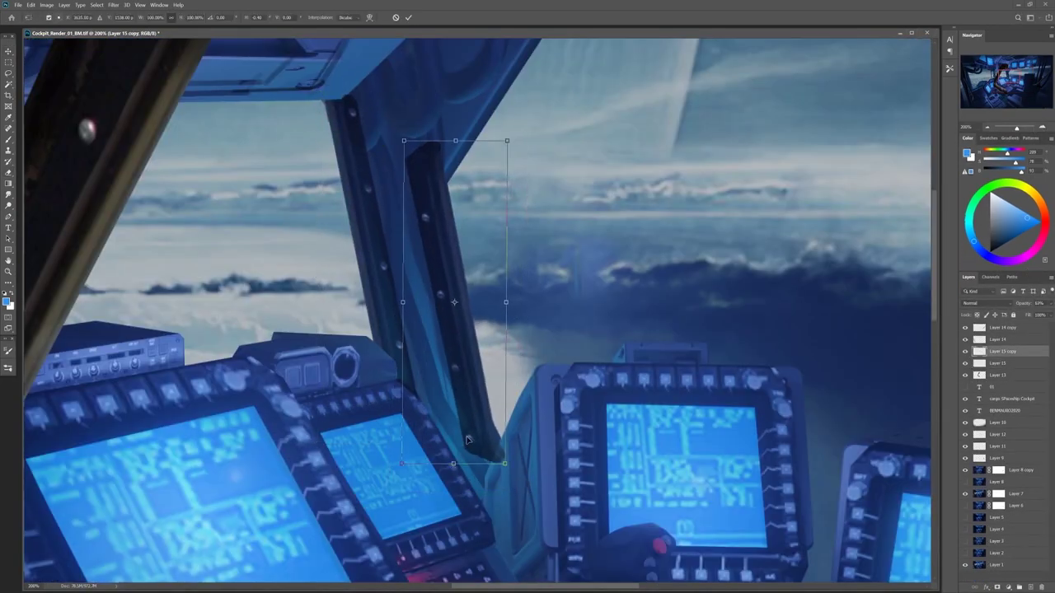
key(e)
drag(1050, 303, 1038, 321)
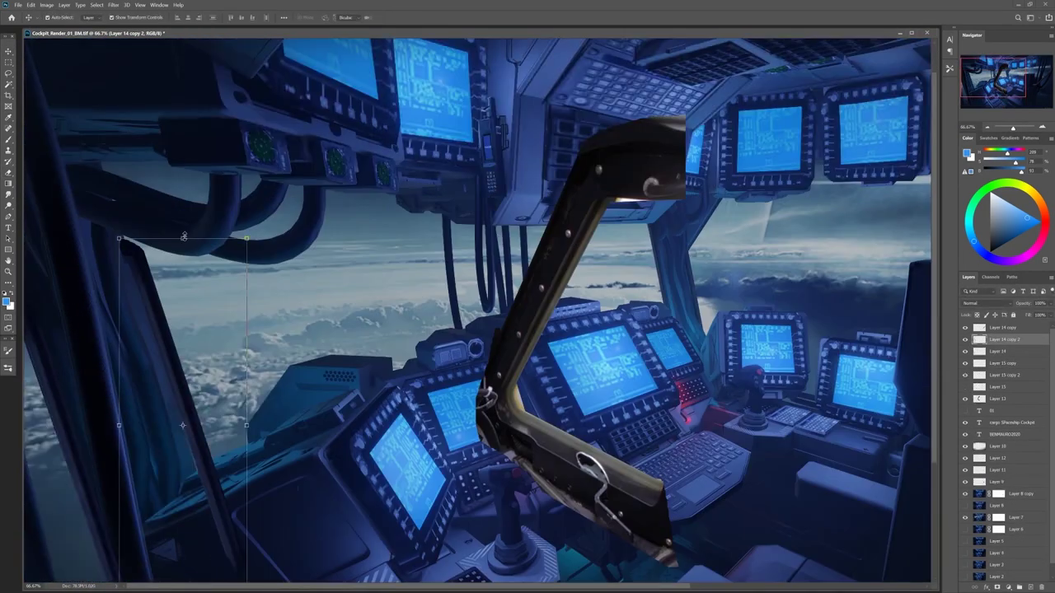
drag(165, 329, 140, 321)
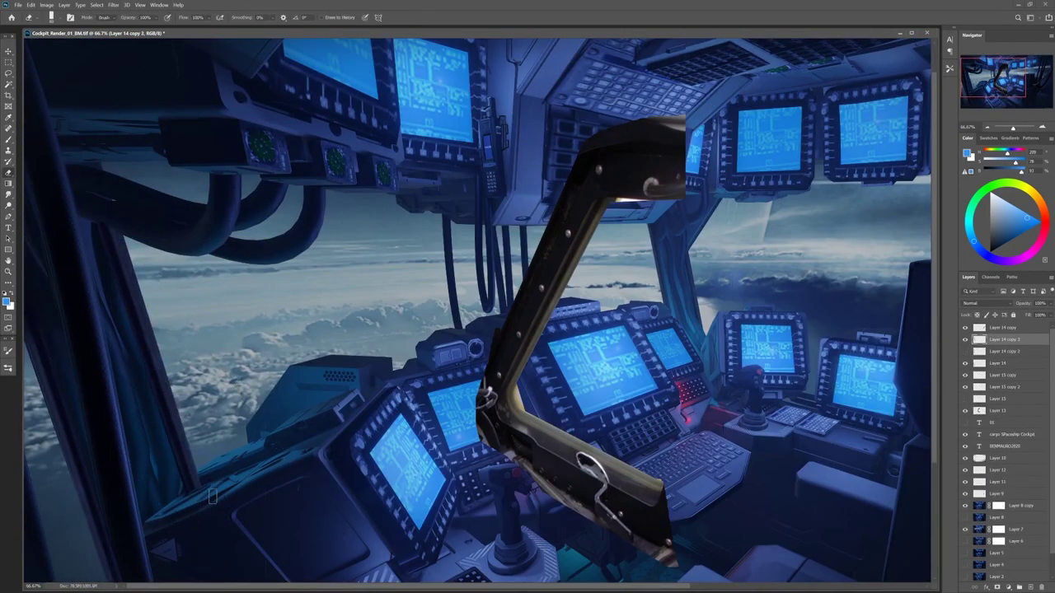
Mask the strut layer and rotate and stretch a copy into a long right-side strut
key(8)
key(2)
key(l)
click(997, 586)
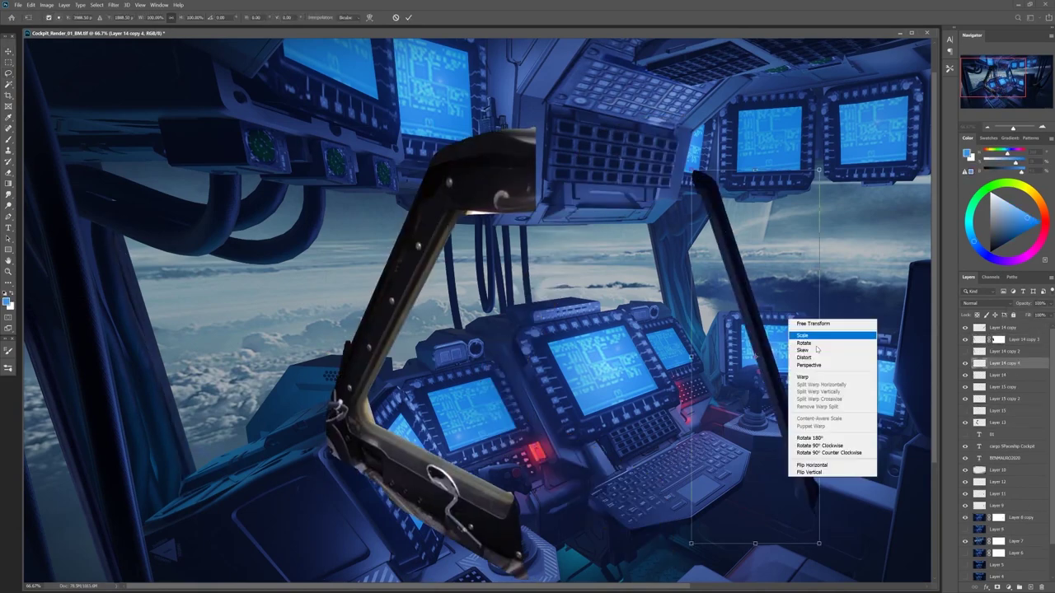
key(Escape)
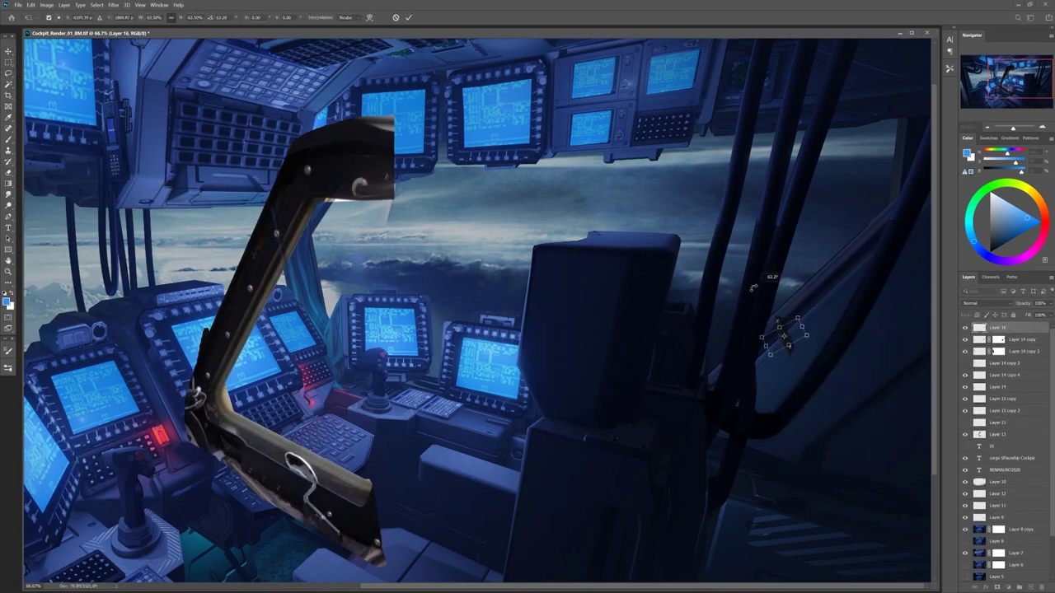
drag(752, 288, 835, 294)
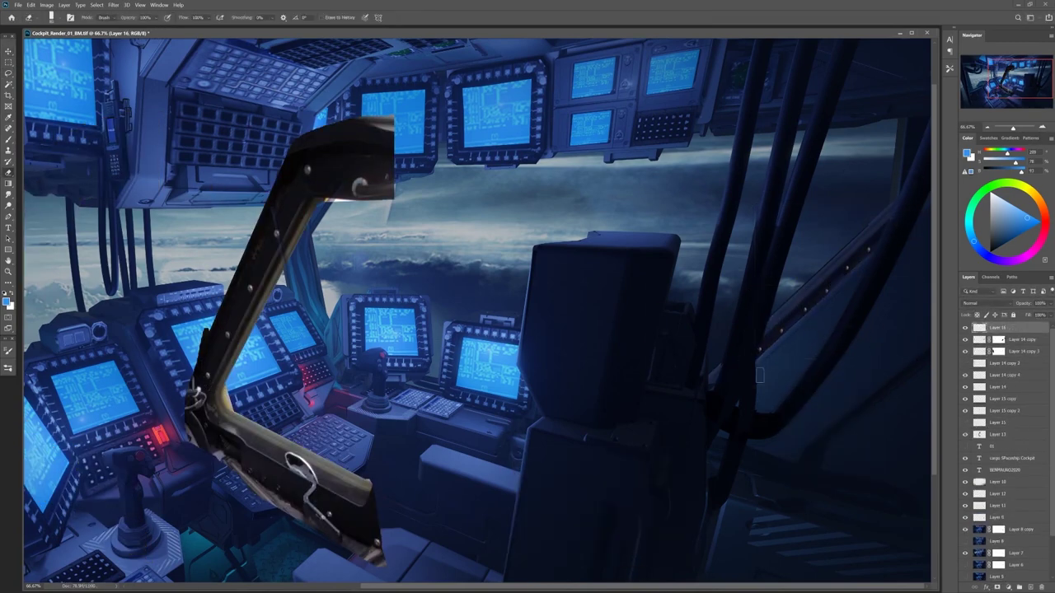
Select the Layer 15 copy and Layer 14 copy strut layers
key(v)
click(333, 272)
click(342, 270)
ctrl+click(910, 187)
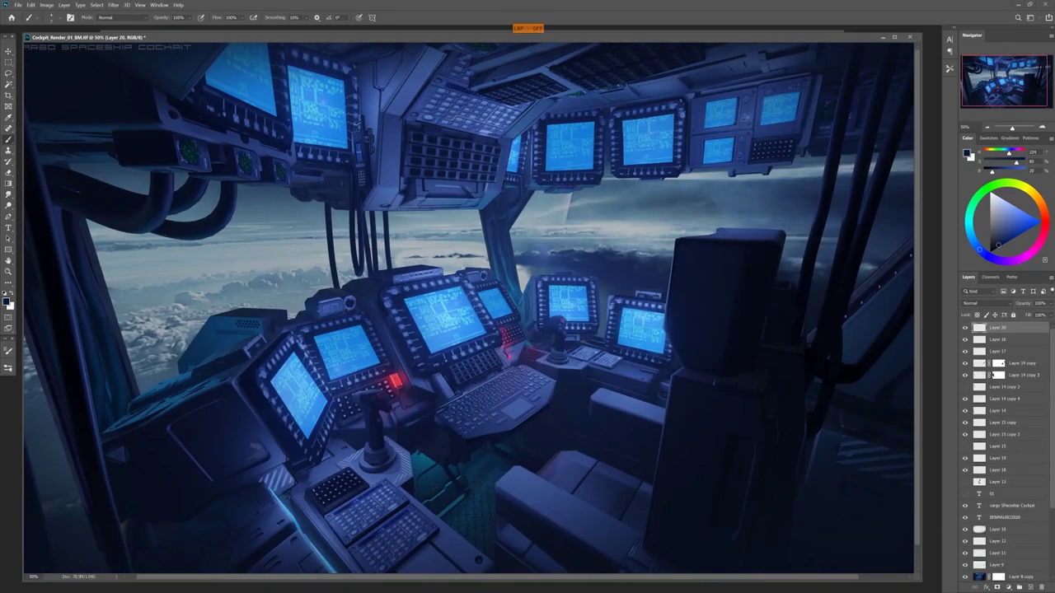
Darken a strut to Lightness -14, enlarge Layer 16 copy 2, and transform the yellow hazard decal
drag(430, 310, 370, 287)
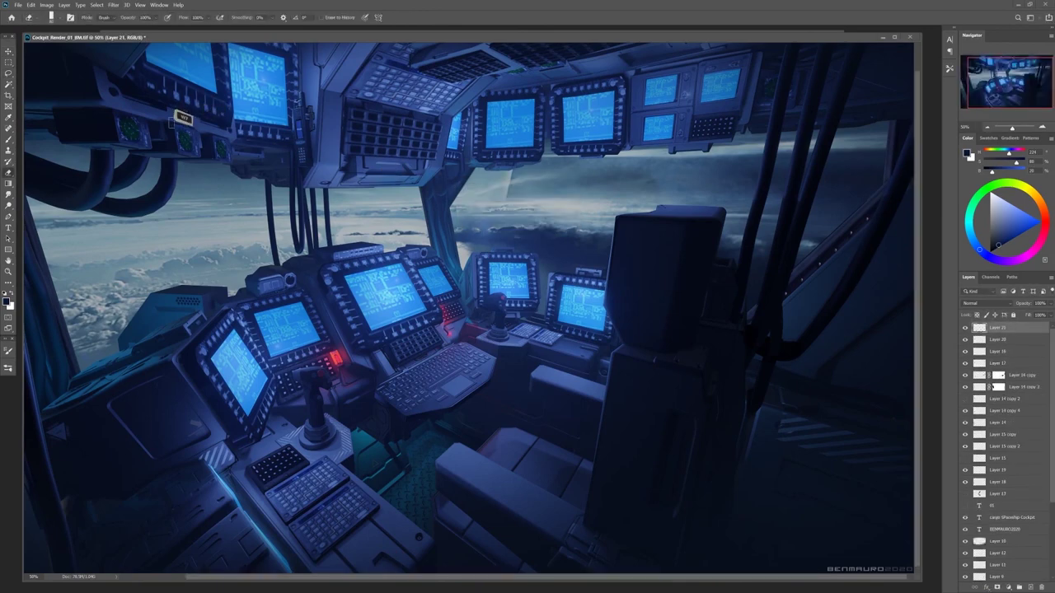
key(ctrl+u)
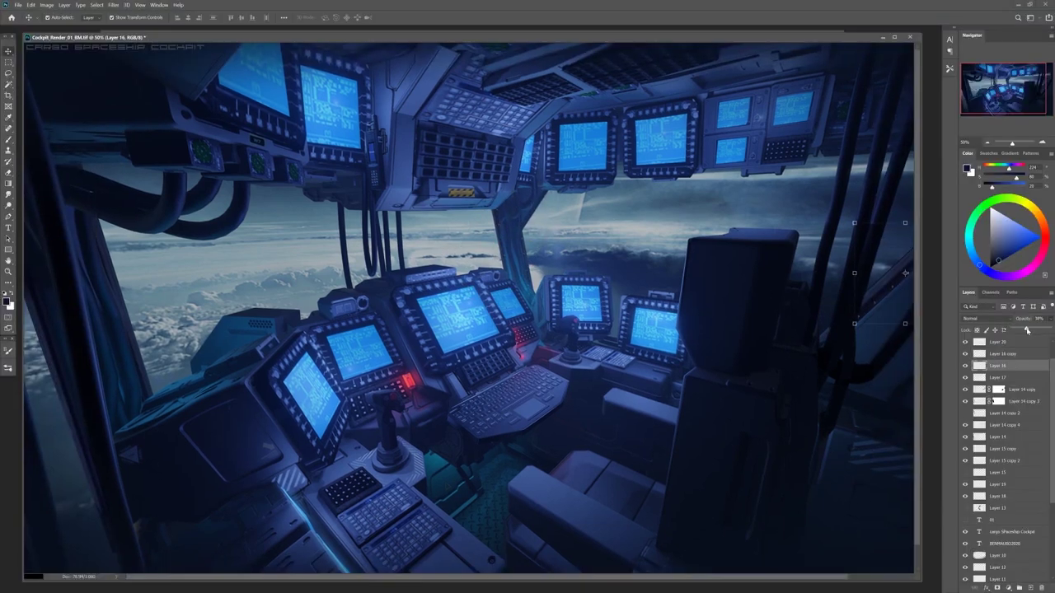
key(ctrl+minus)
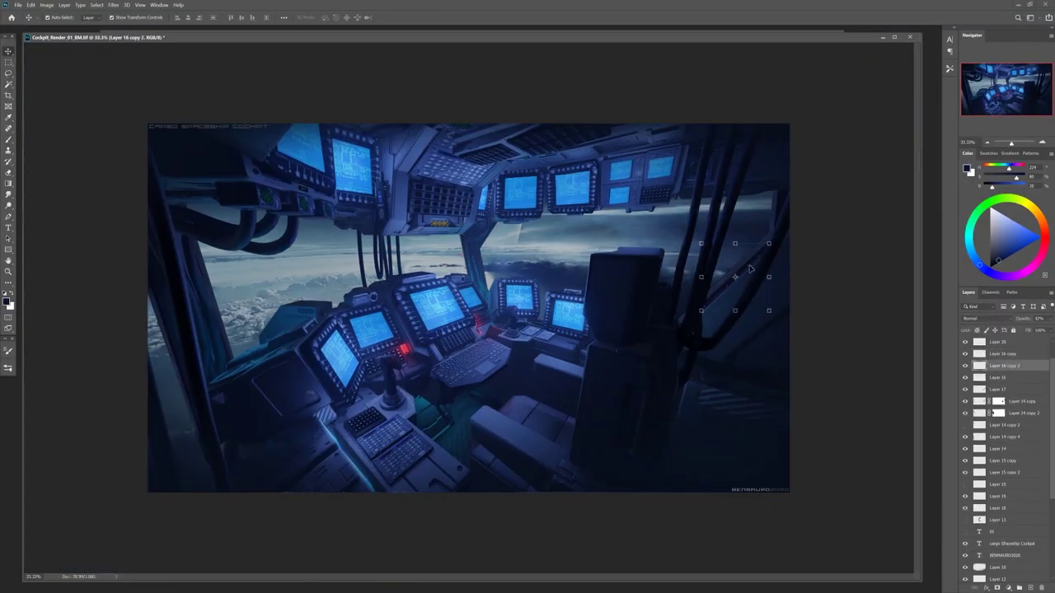
key(ctrl+t)
drag(169, 318, 144, 250)
key(Return)
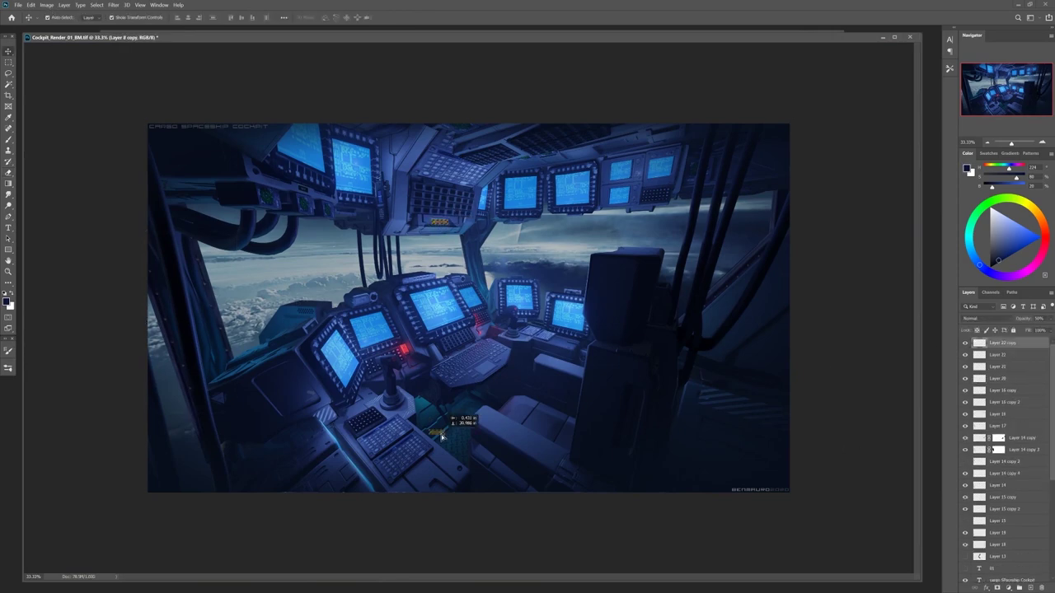
alt+scroll(514, 436, up, 3)
key(ctrl+t)
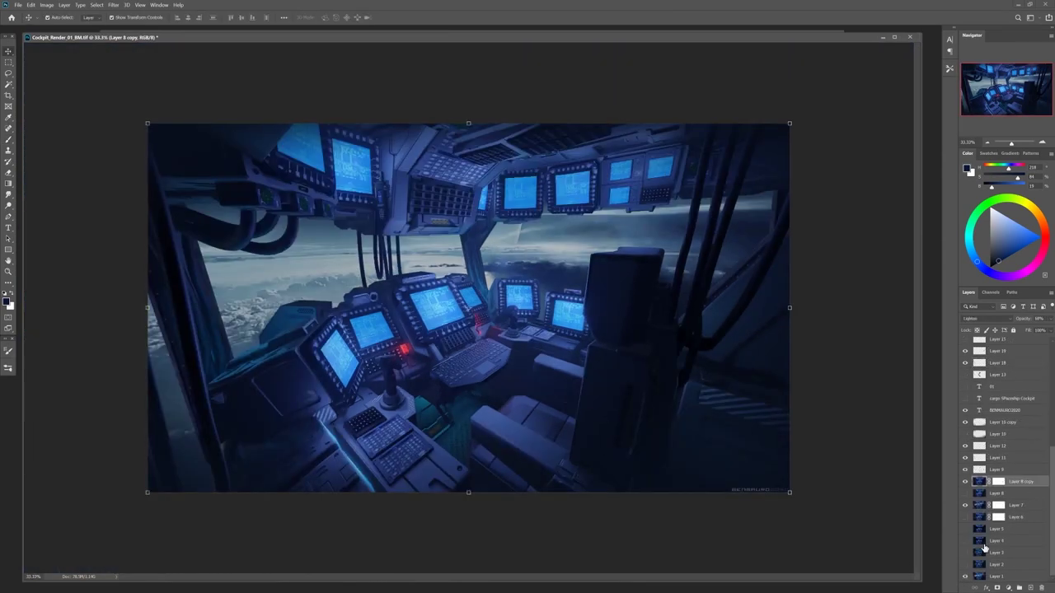
Add a Lighten-mode layer above Layer 7 and load a new Eraser brush tip
key(ctrl+j)
click(976, 318)
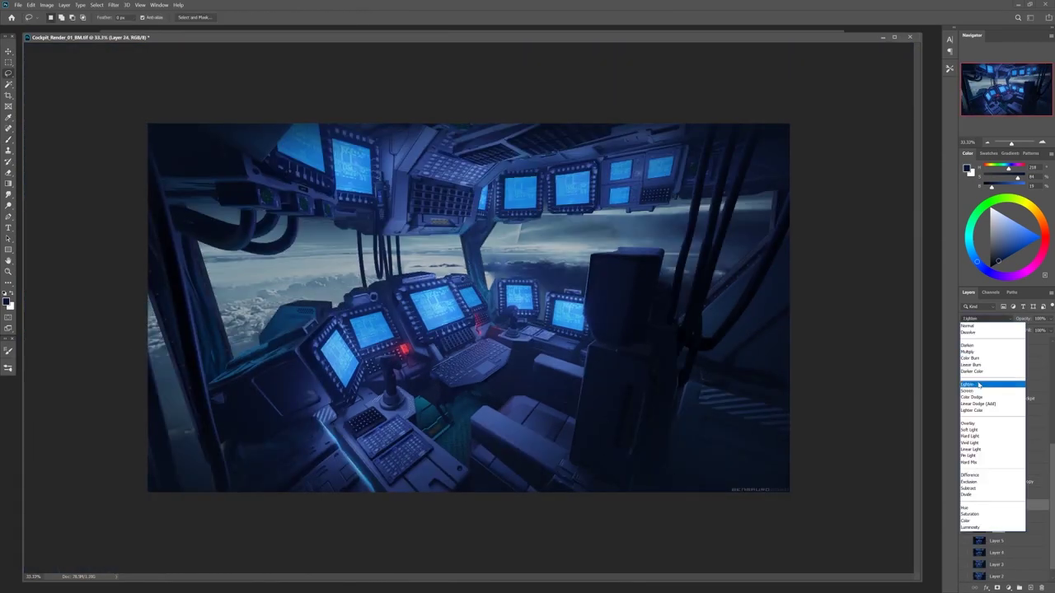
key(e)
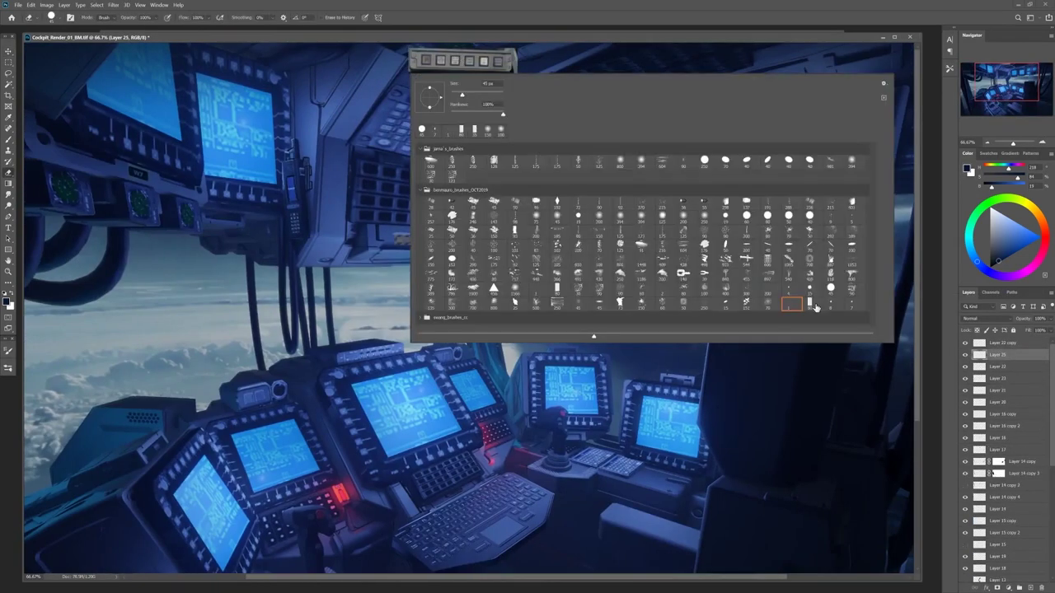
double_click(814, 307)
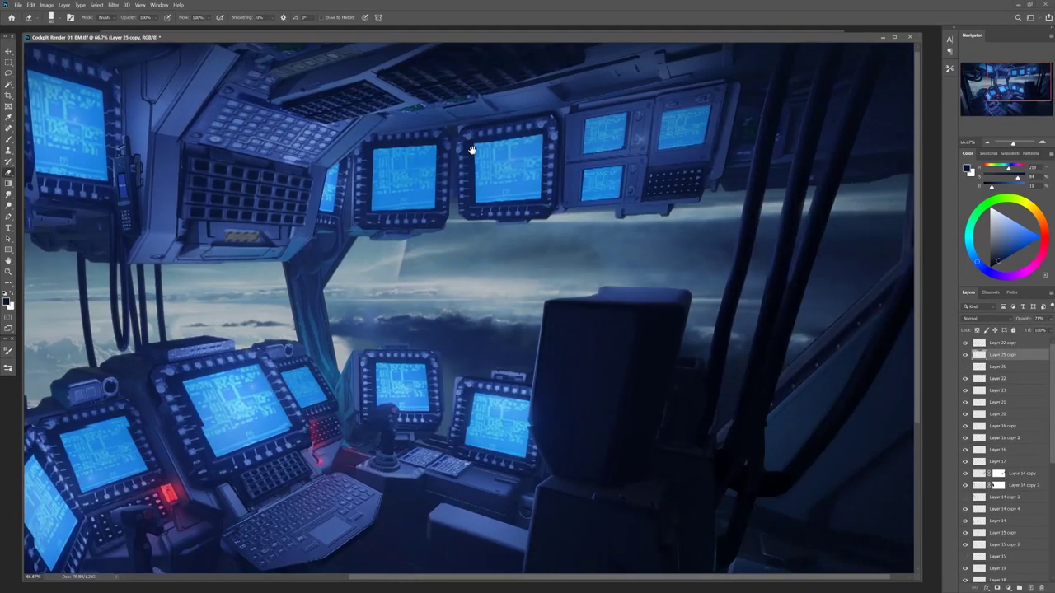